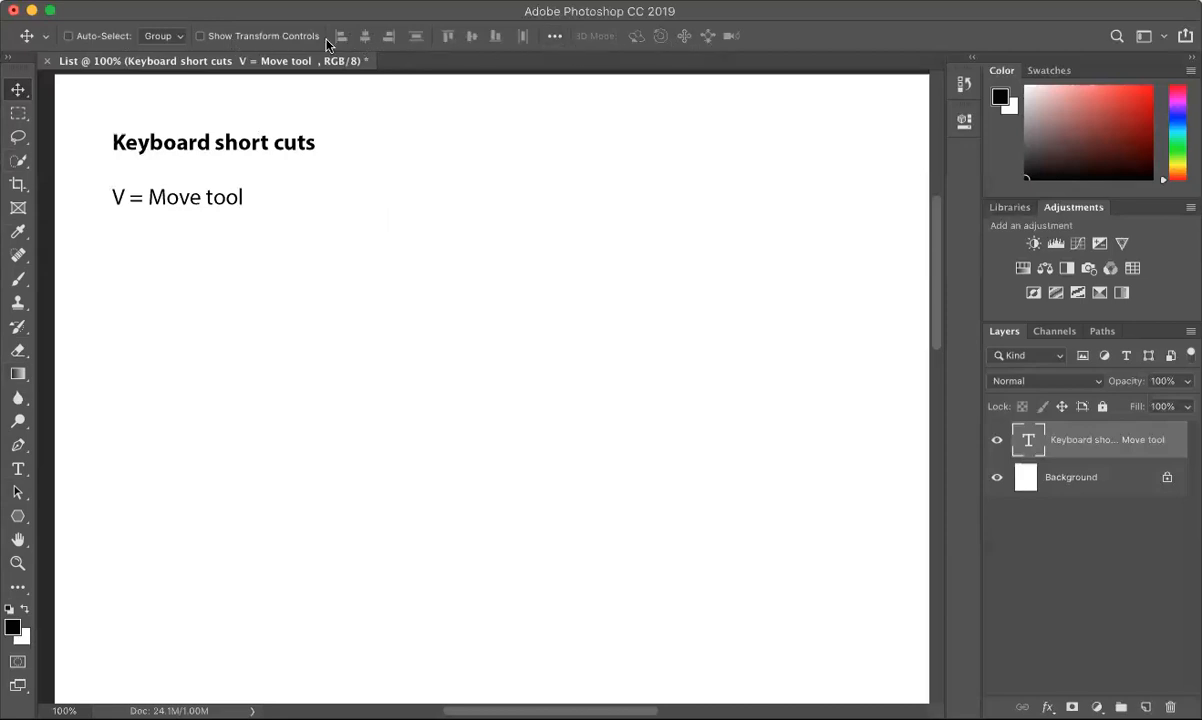
# Pan the canvas slightly down and to the right with the Hand tool.
pyautogui.click(20, 117)
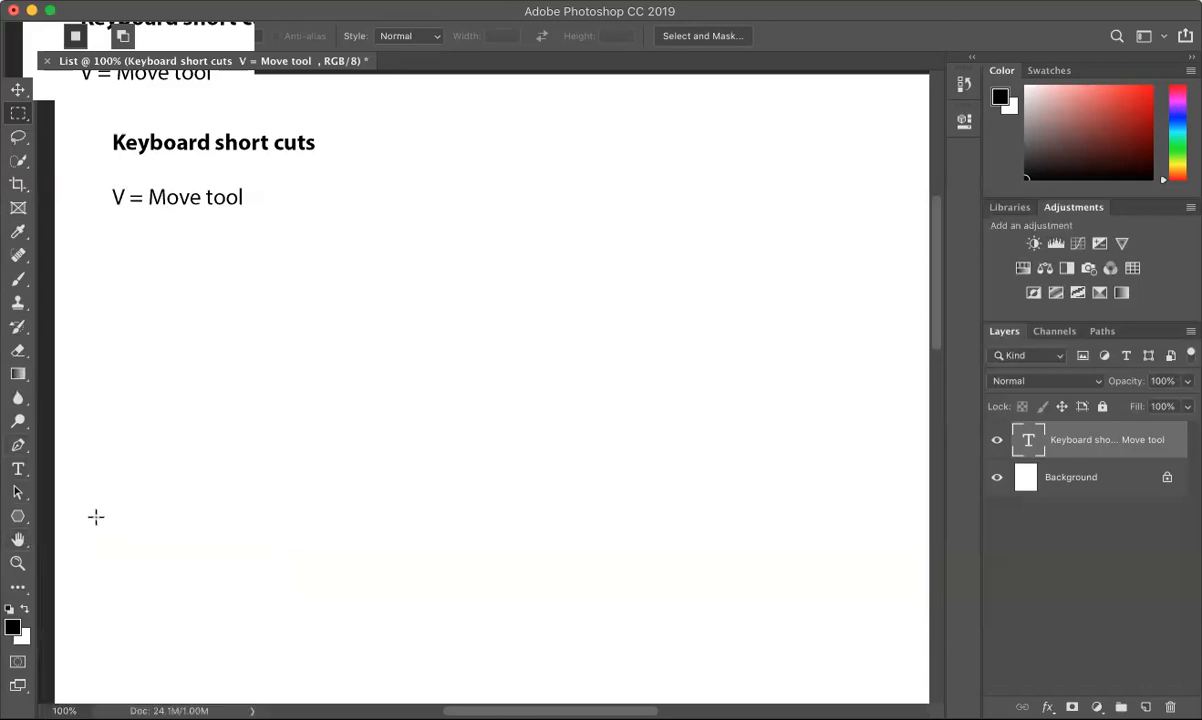
pyautogui.click(17, 541)
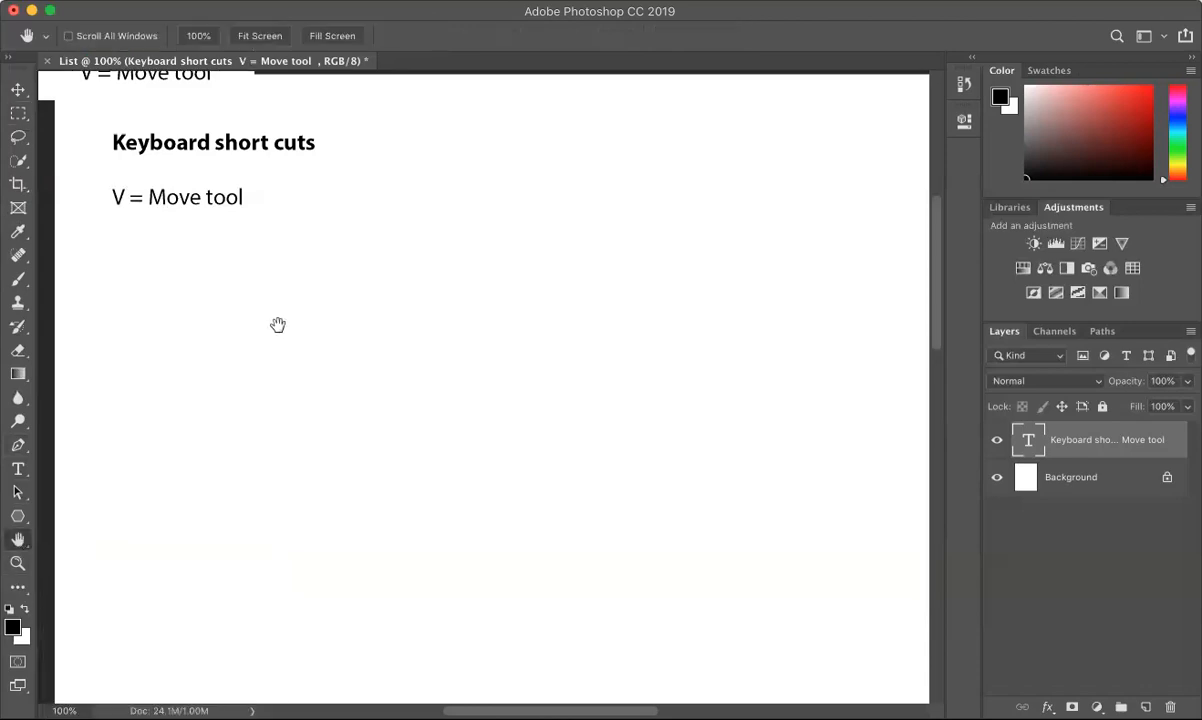
pyautogui.moveTo(258, 266); pyautogui.dragTo(289, 287)
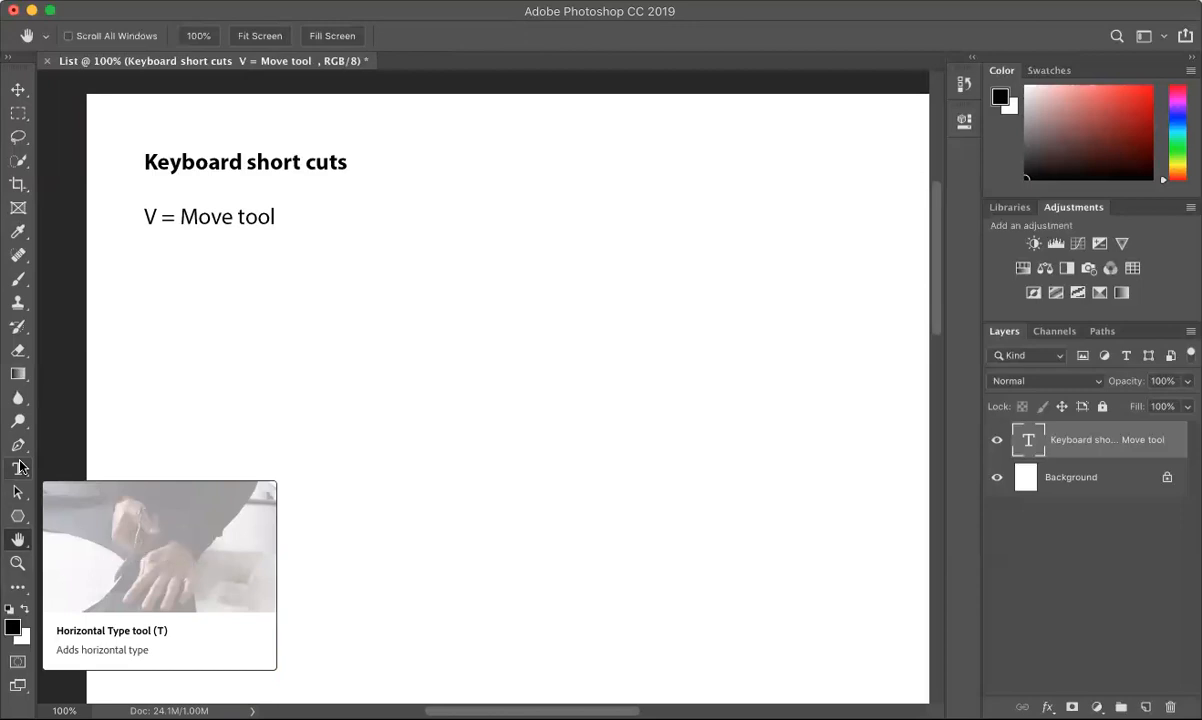
# Review the Move, Marquee and Lasso tool variants, trying the Single Row Marquee Tool and returning to the Rectangular Marquee Tool.
pyautogui.click(28, 97)
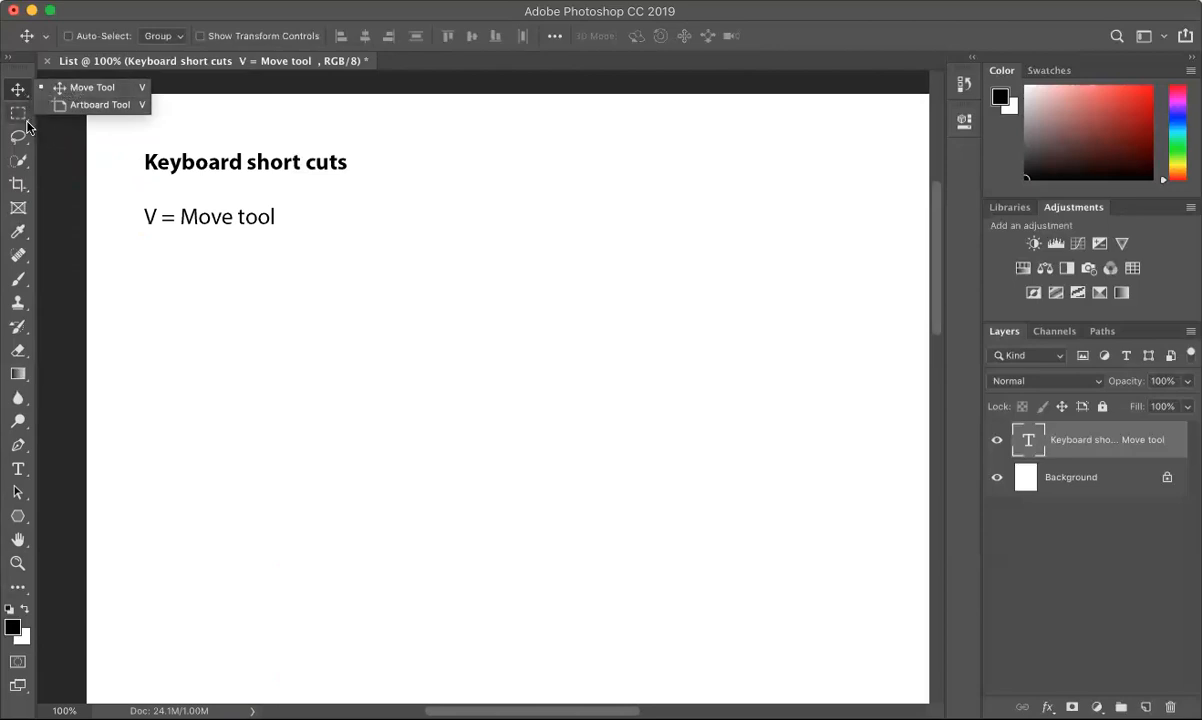
pyautogui.click(27, 121)
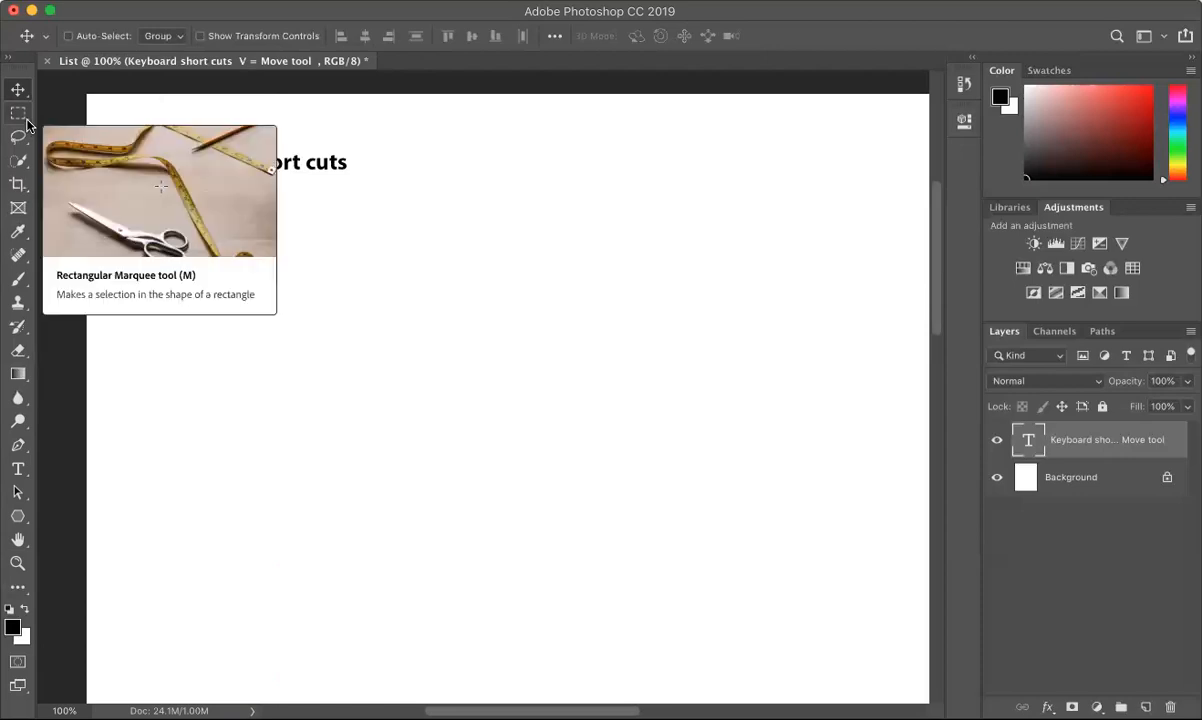
pyautogui.click(27, 121)
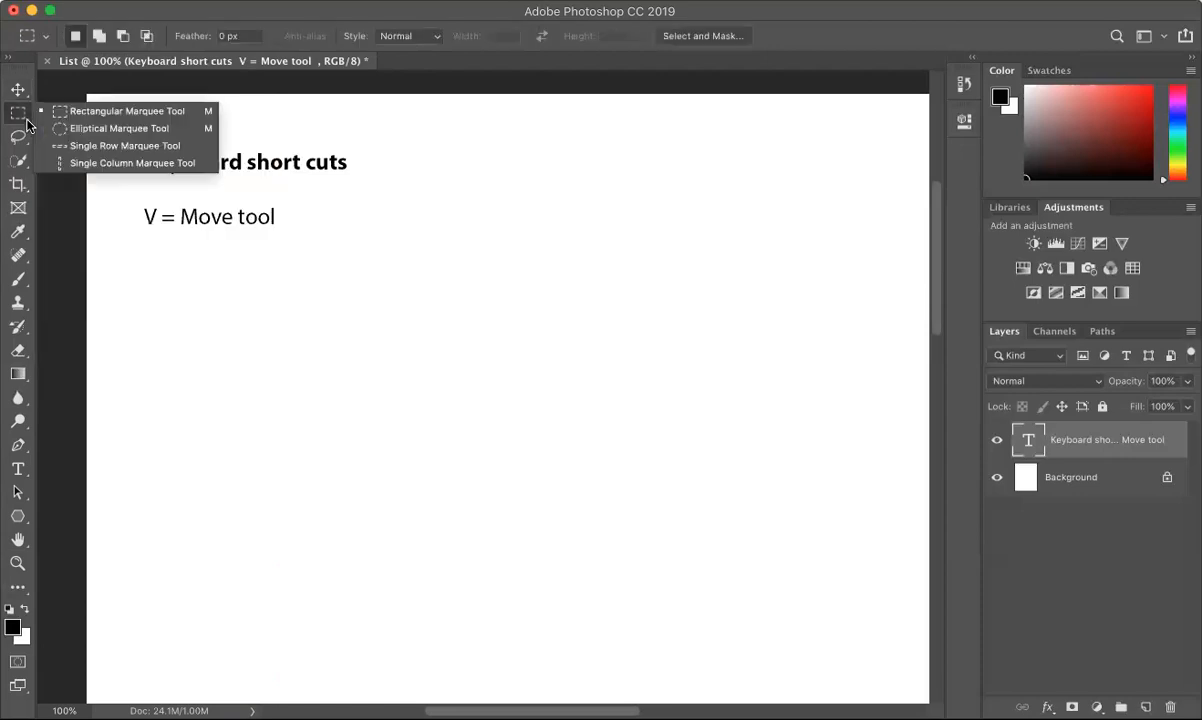
pyautogui.click(130, 145)
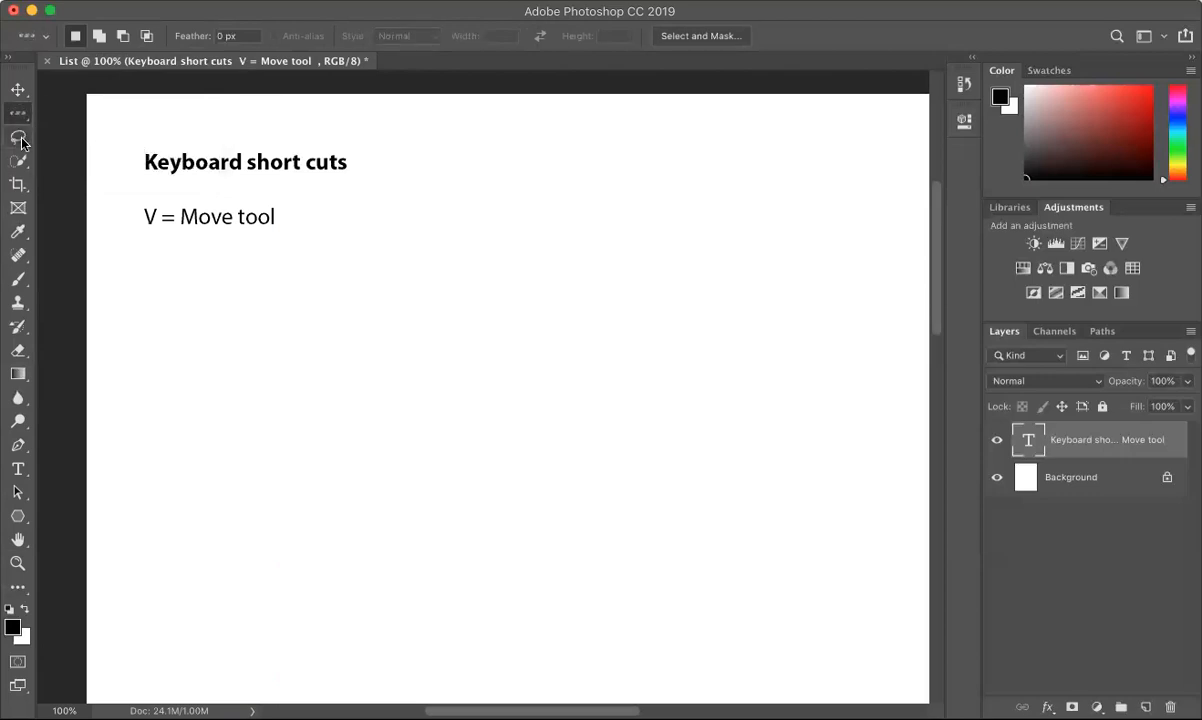
pyautogui.click(27, 148)
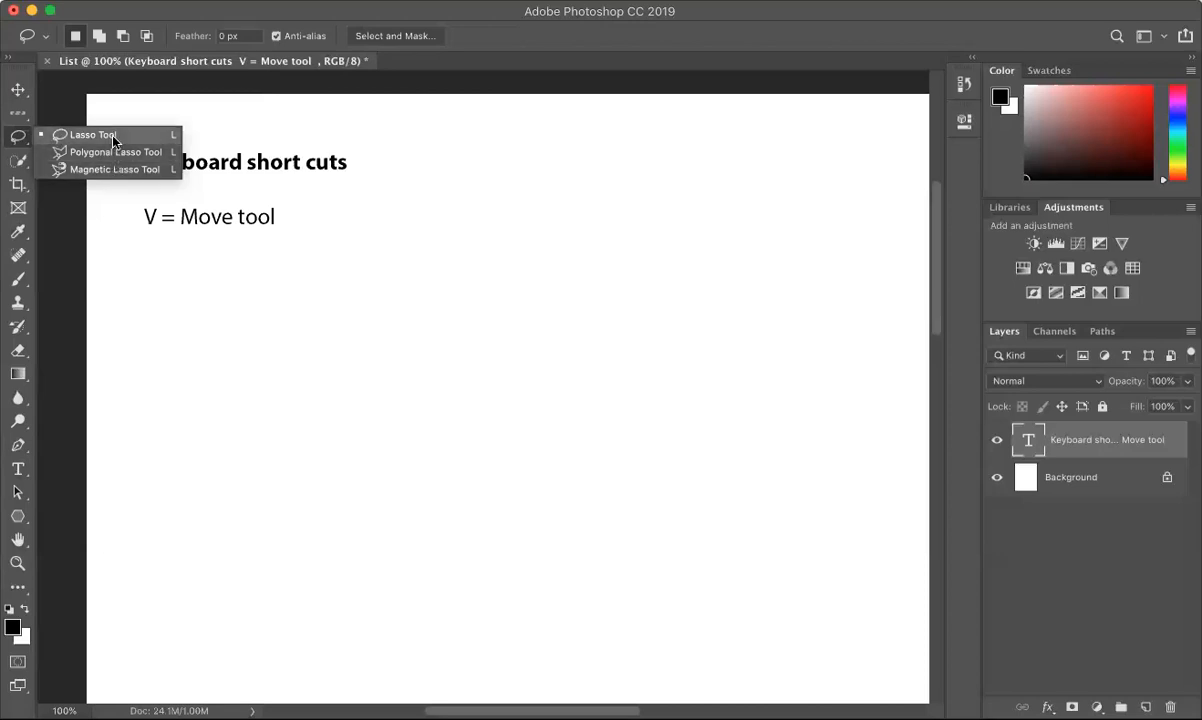
pyautogui.click(105, 131)
pyautogui.click(22, 114)
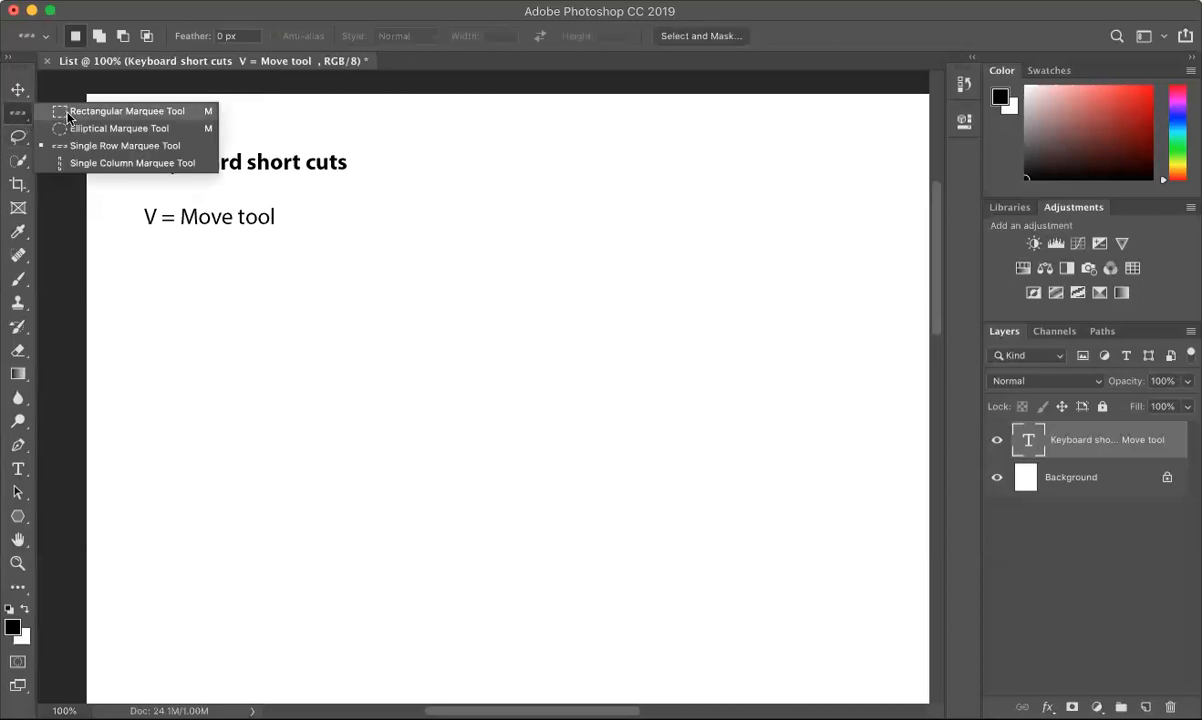
pyautogui.click(67, 114)
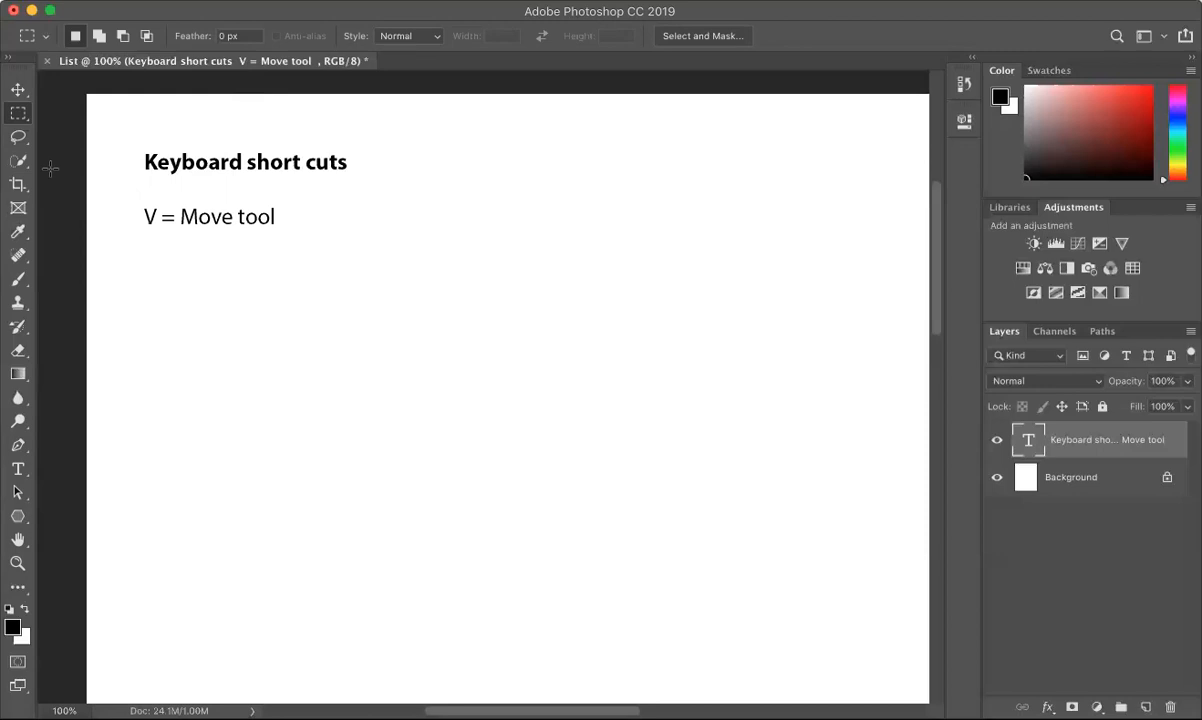
# Switch the Blur tool group to the Smudge Tool, and make the Dodge Tool active.
pyautogui.click(25, 410)
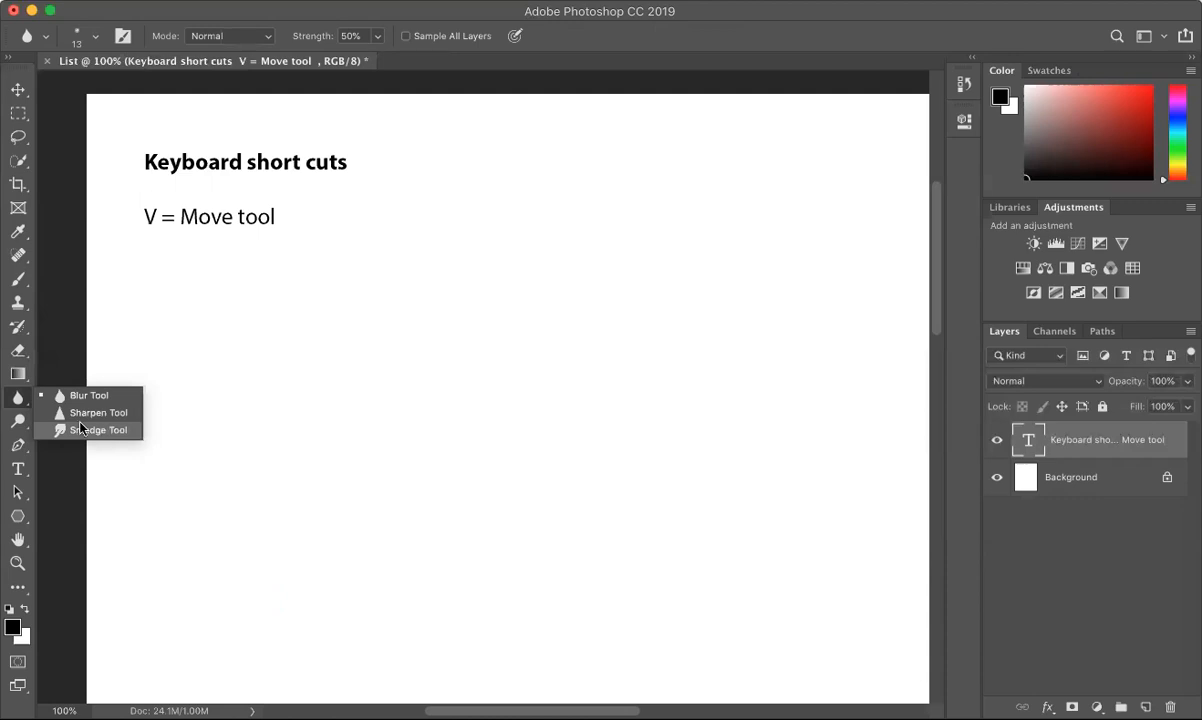
pyautogui.click(131, 427)
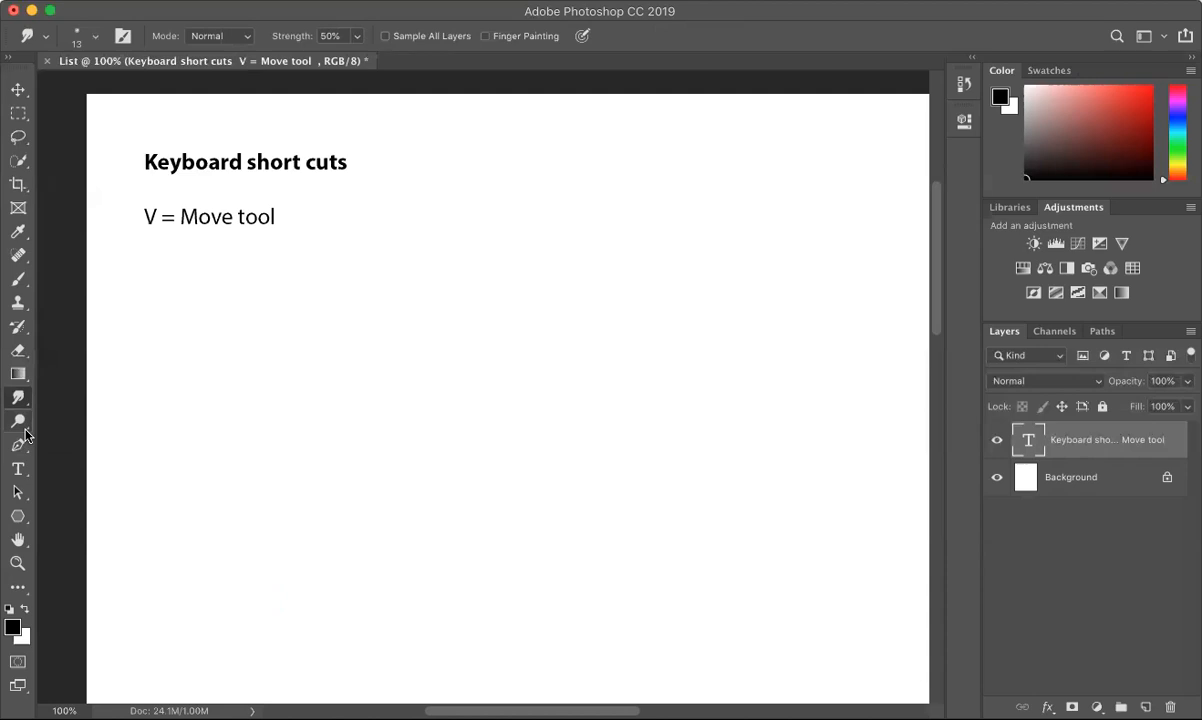
pyautogui.click(25, 432)
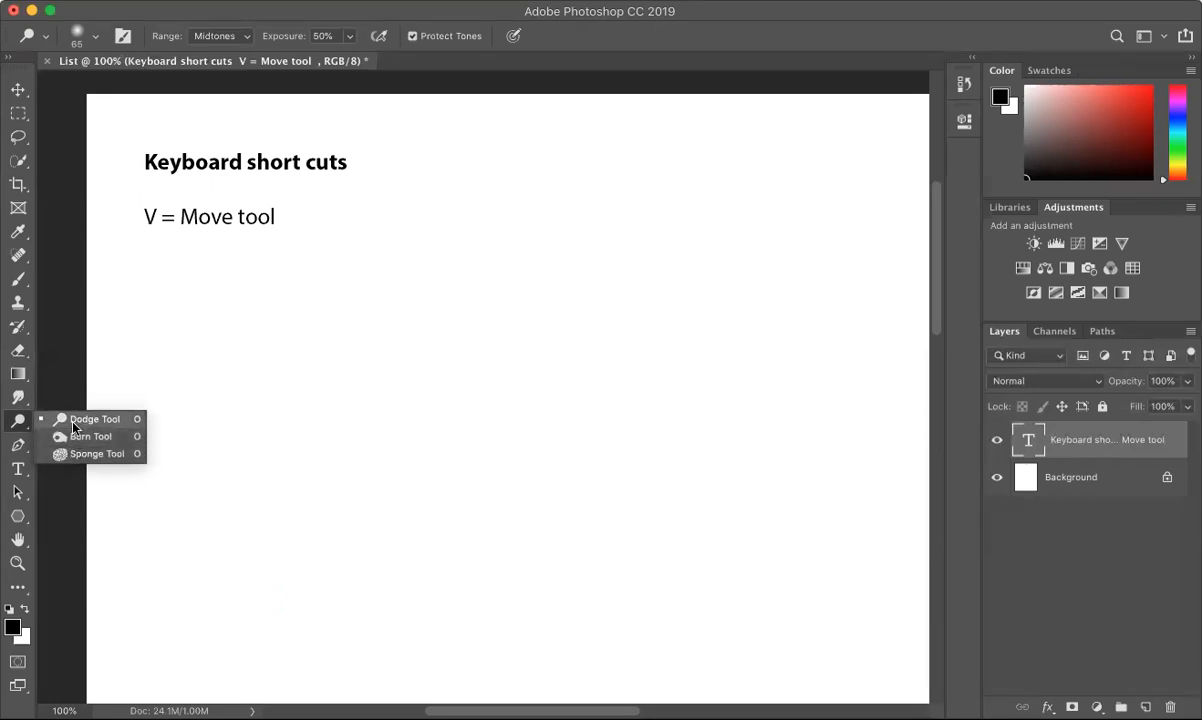
pyautogui.click(43, 416)
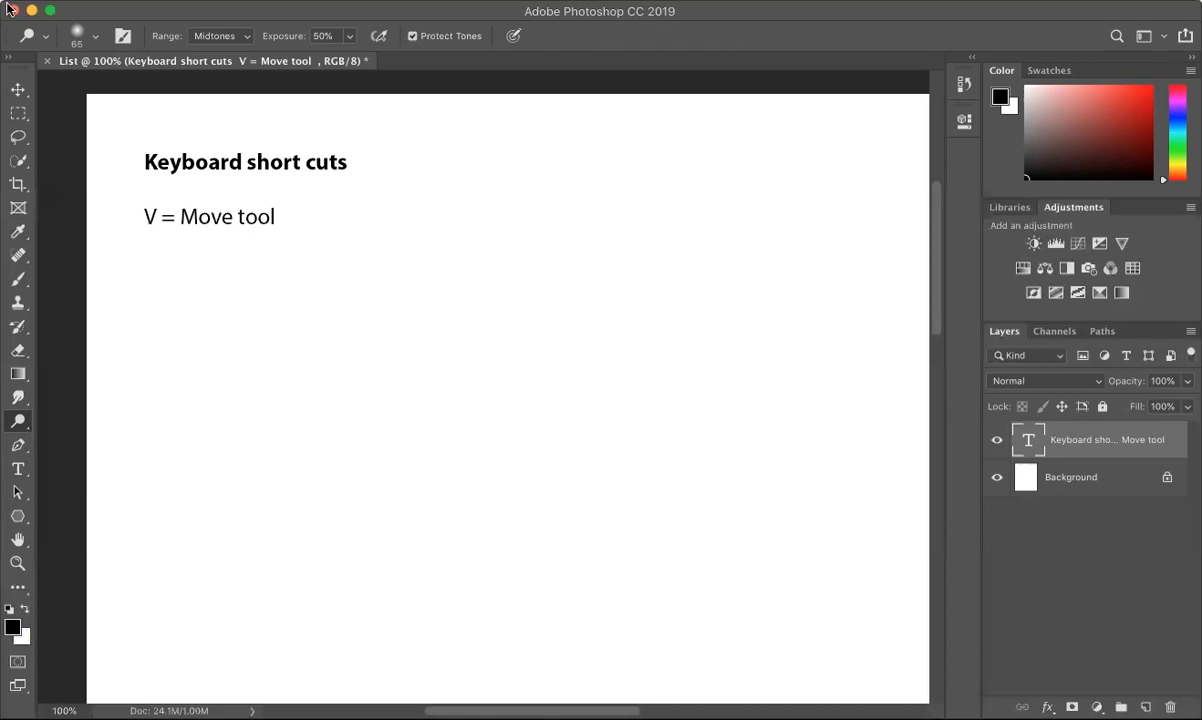
# View the About Photoshop CC version and credits information and dismiss it.
pyautogui.click(45, 1)
pyautogui.click(100, 11)
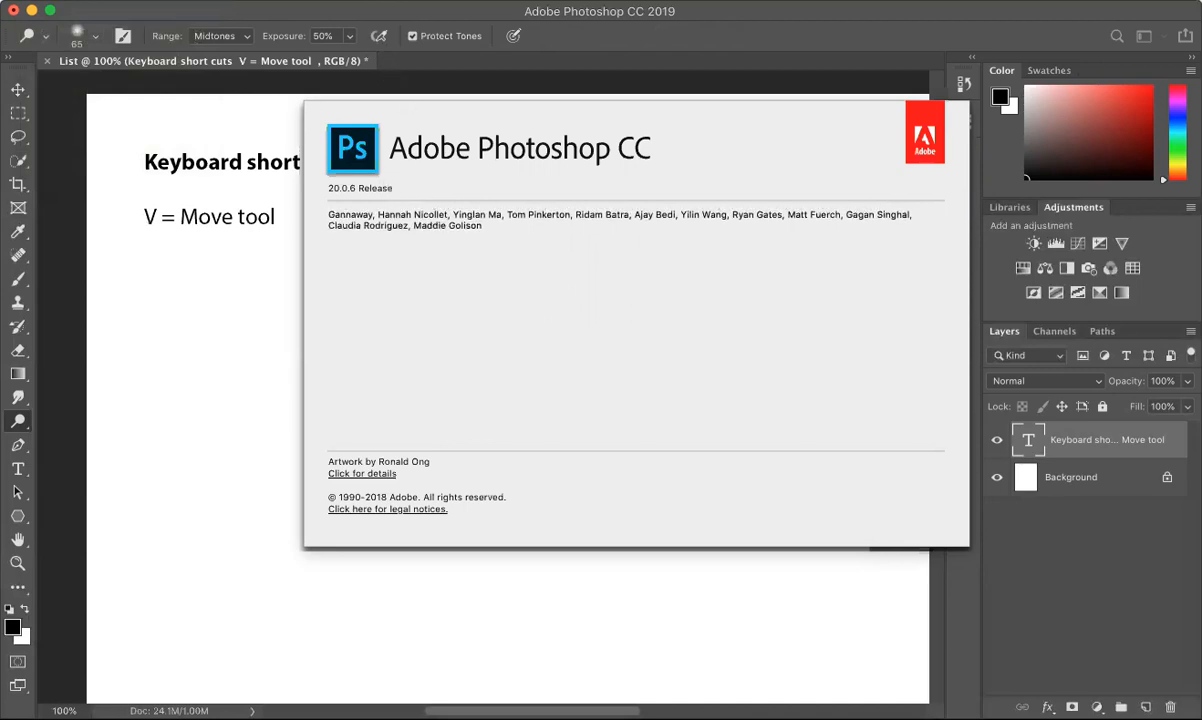
pyautogui.click(100, 5)
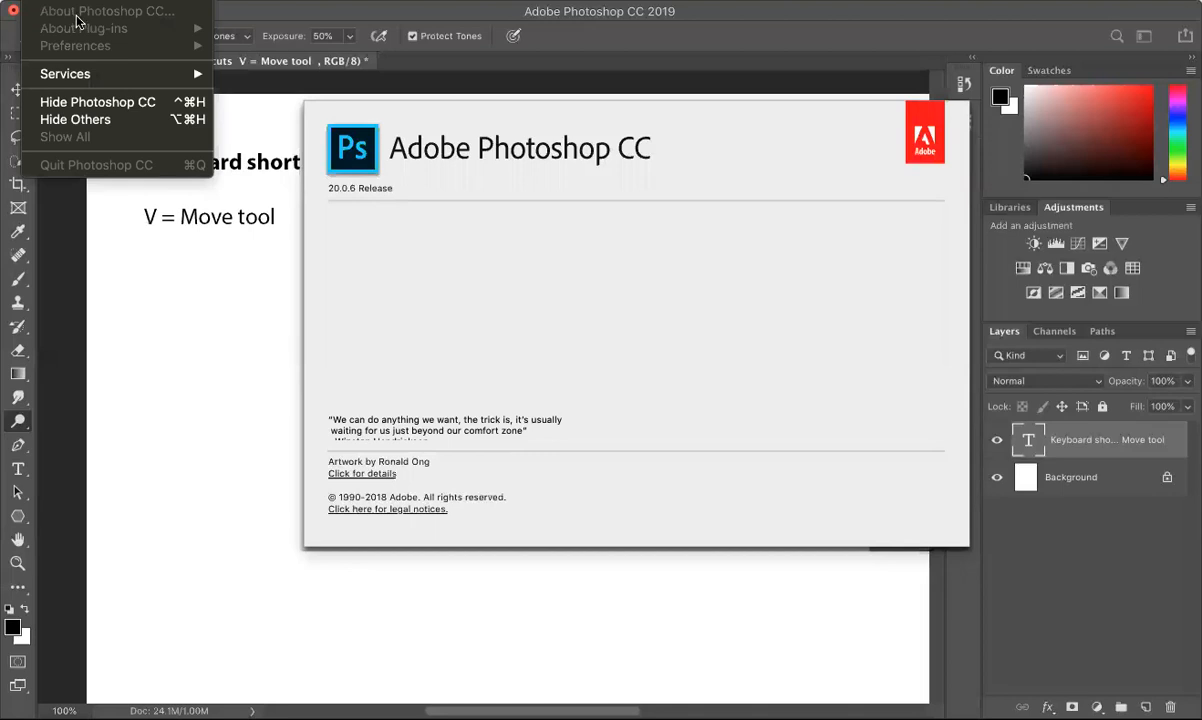
pyautogui.click(266, 293)
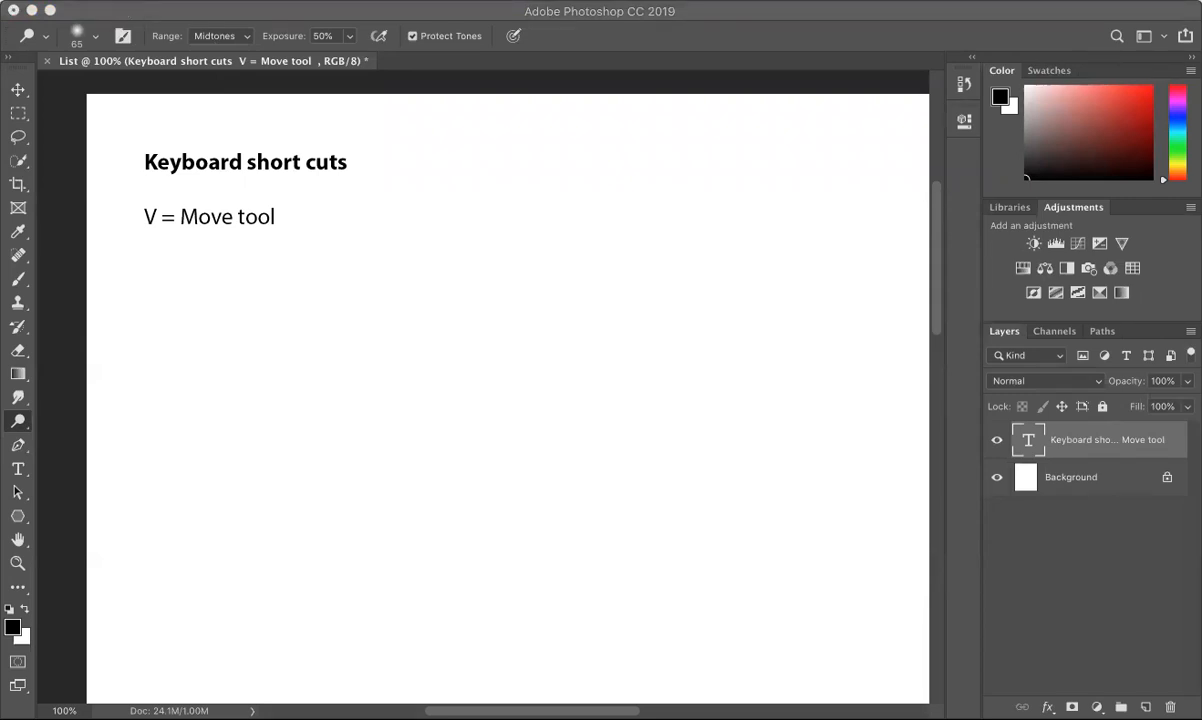
pyautogui.click(208, 14)
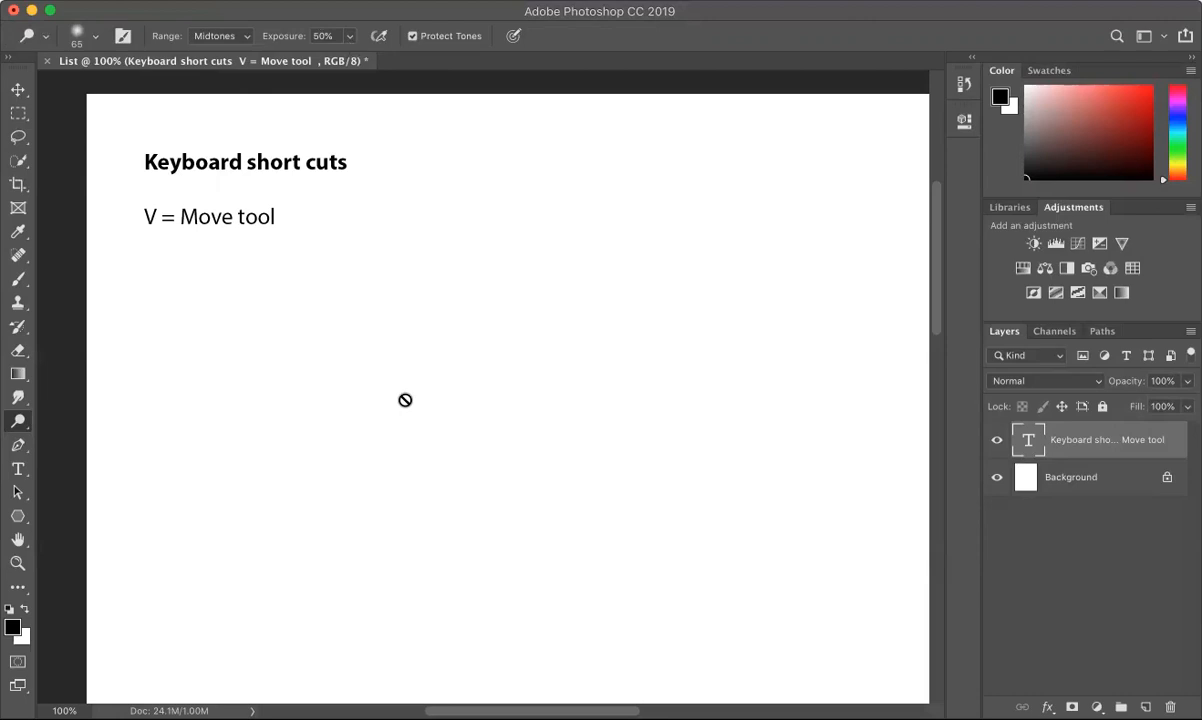
pyautogui.click(58, 0)
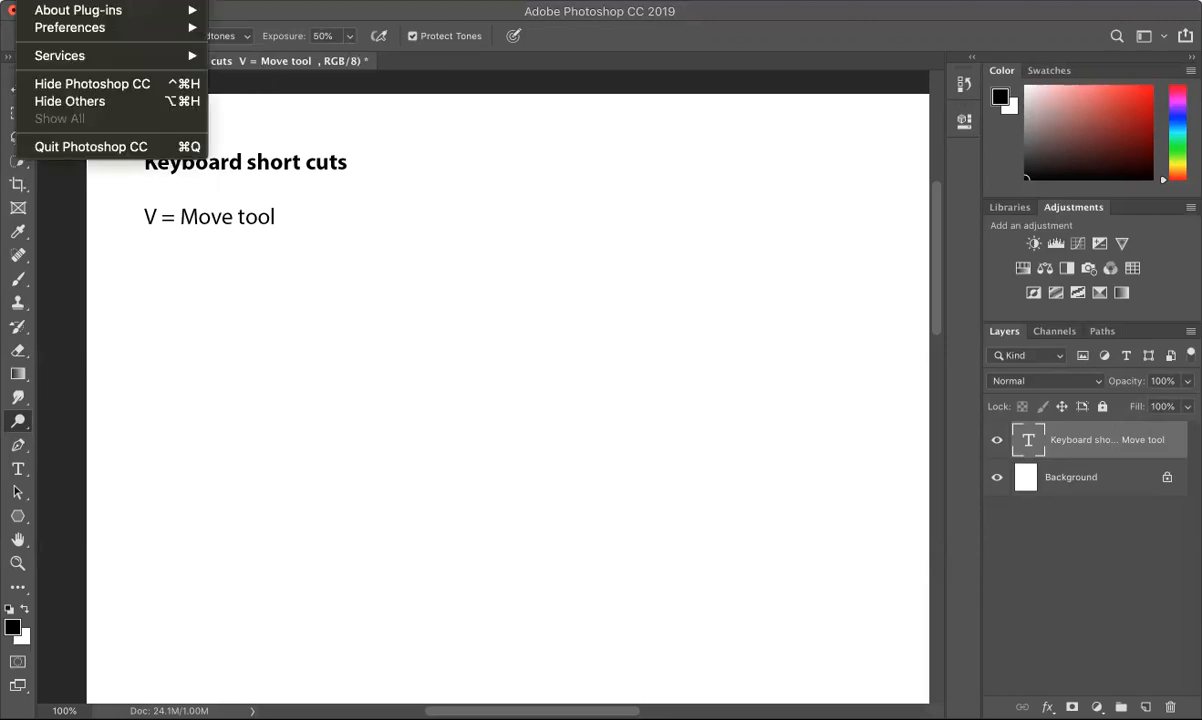
pyautogui.moveTo(80, 34)
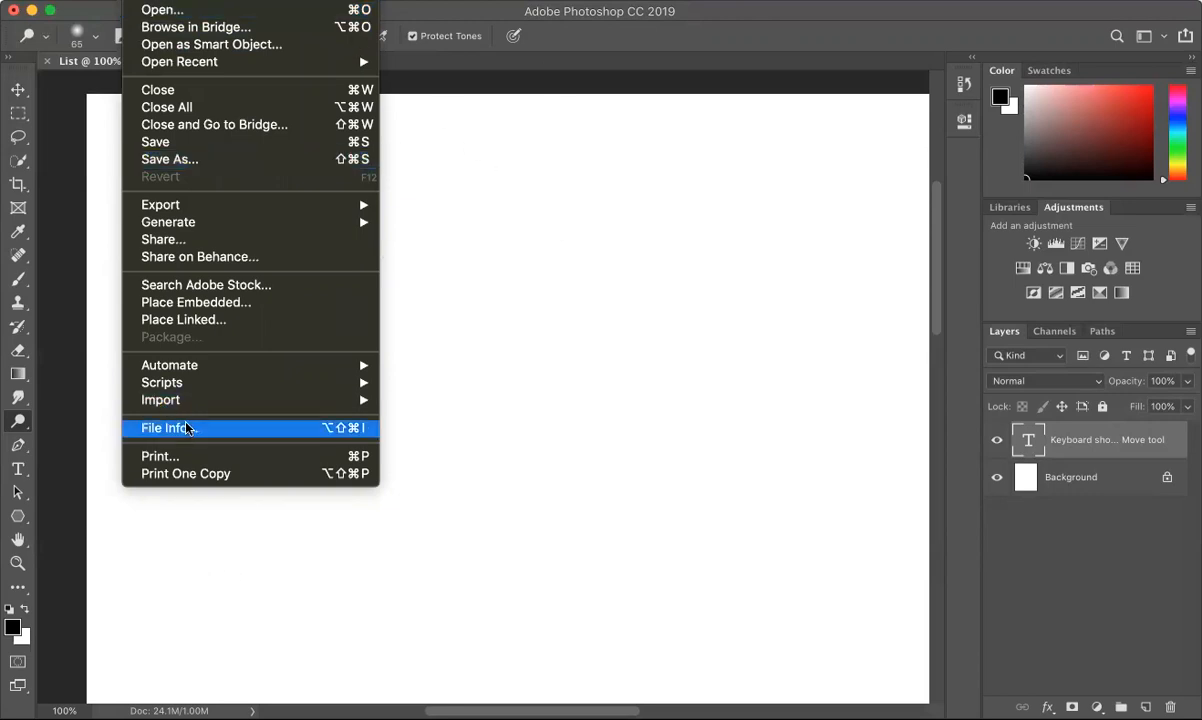
pyautogui.click(688, 50)
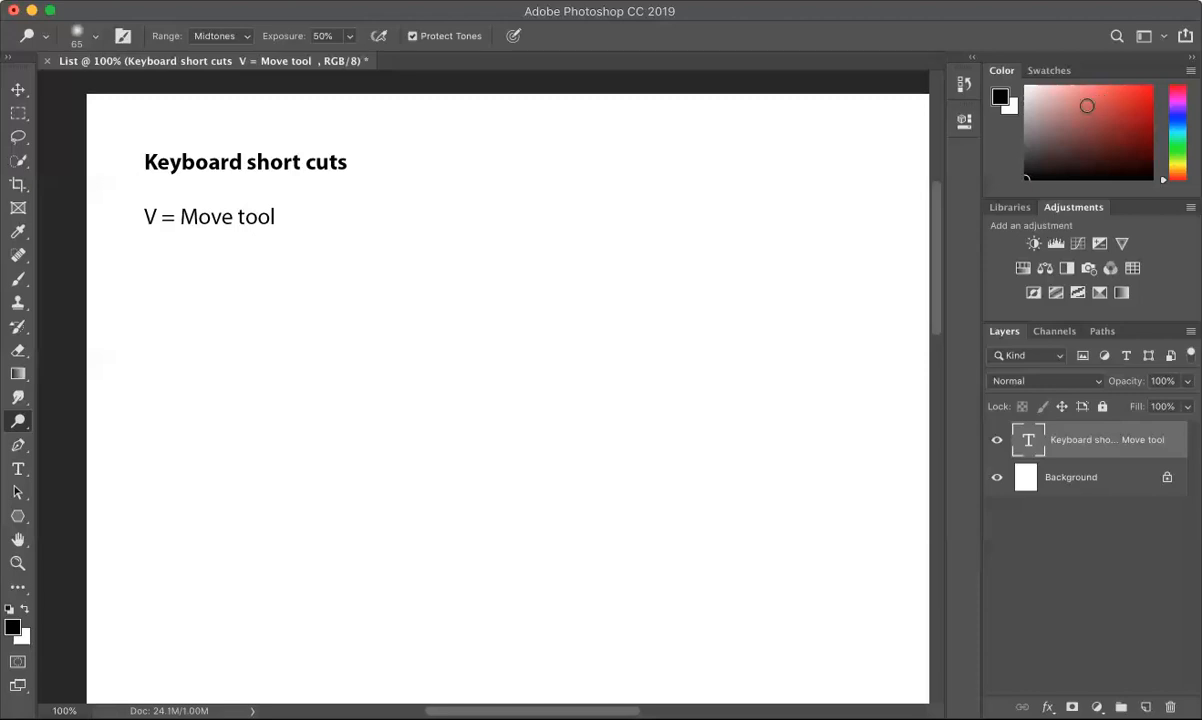
# Choose a red foreground colour for the Brush tool and paint a soft dab near the canvas's upper-right corner on a new layer.
pyautogui.click(1048, 71)
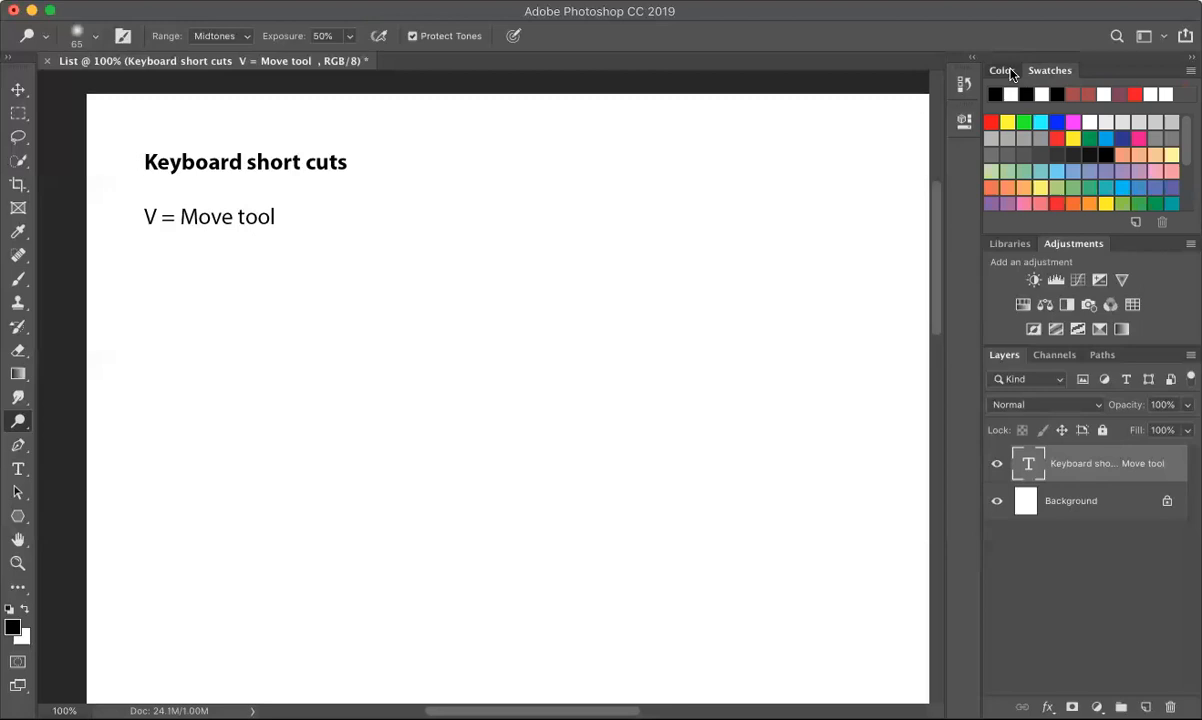
pyautogui.click(1008, 71)
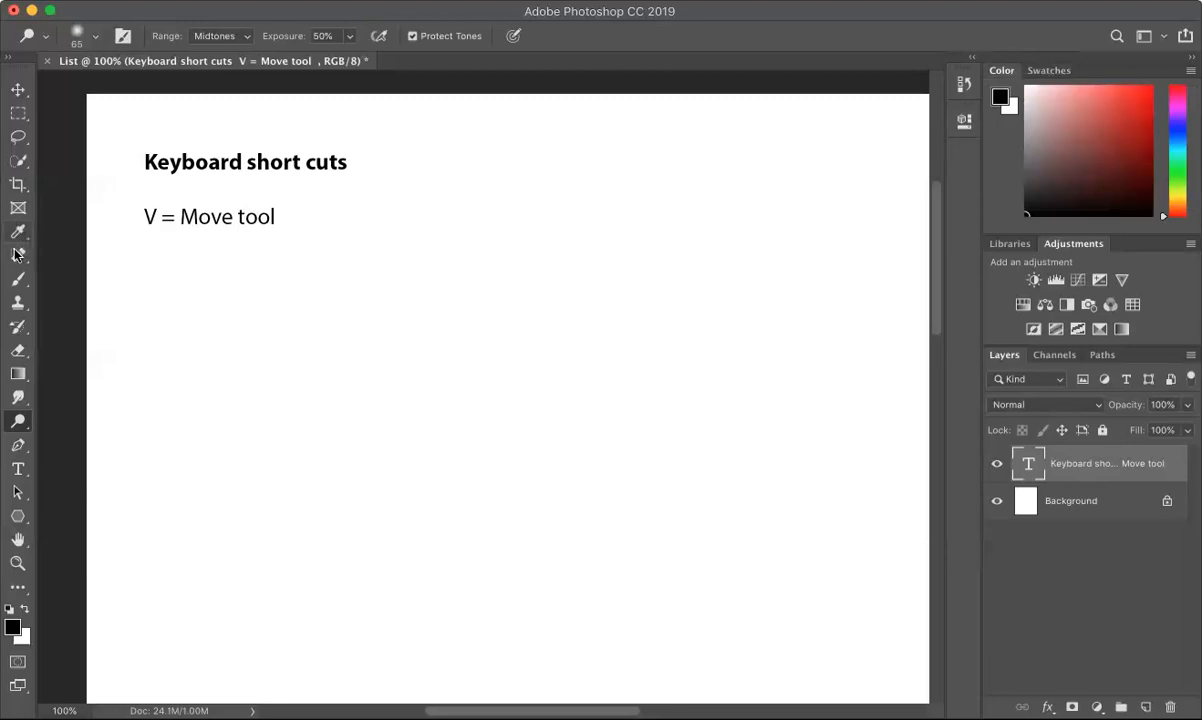
pyautogui.click(18, 278)
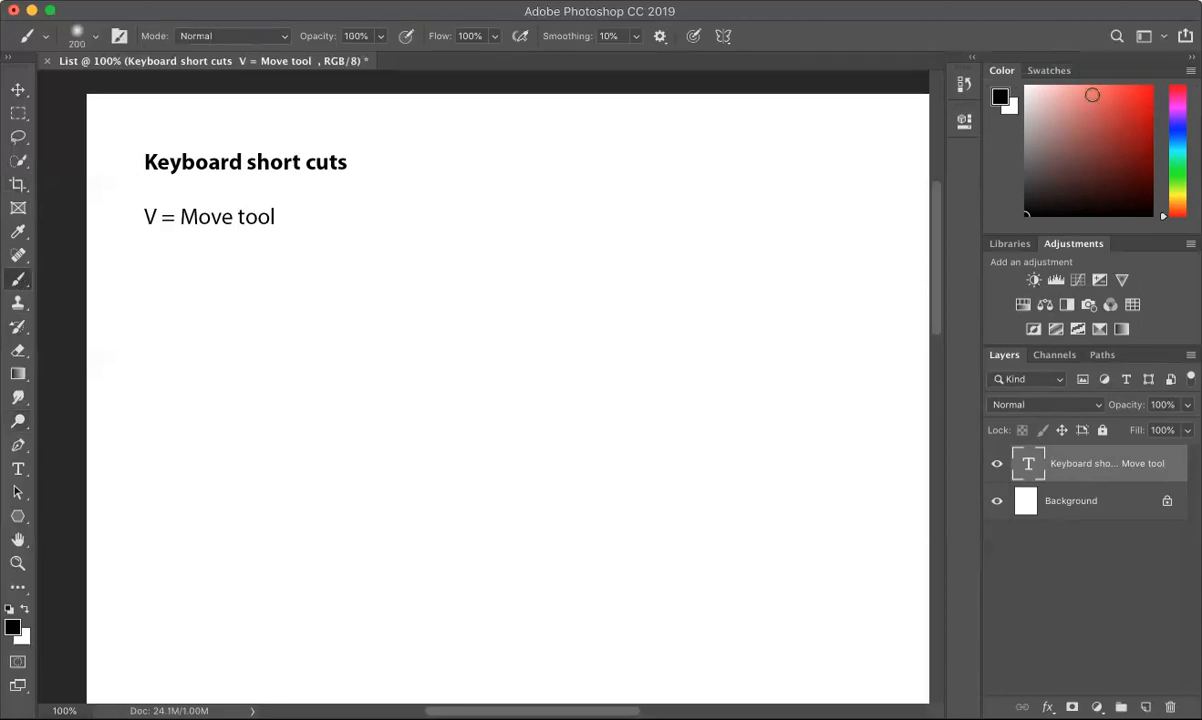
pyautogui.click(1122, 107)
pyautogui.press('super+alt+shift+n')
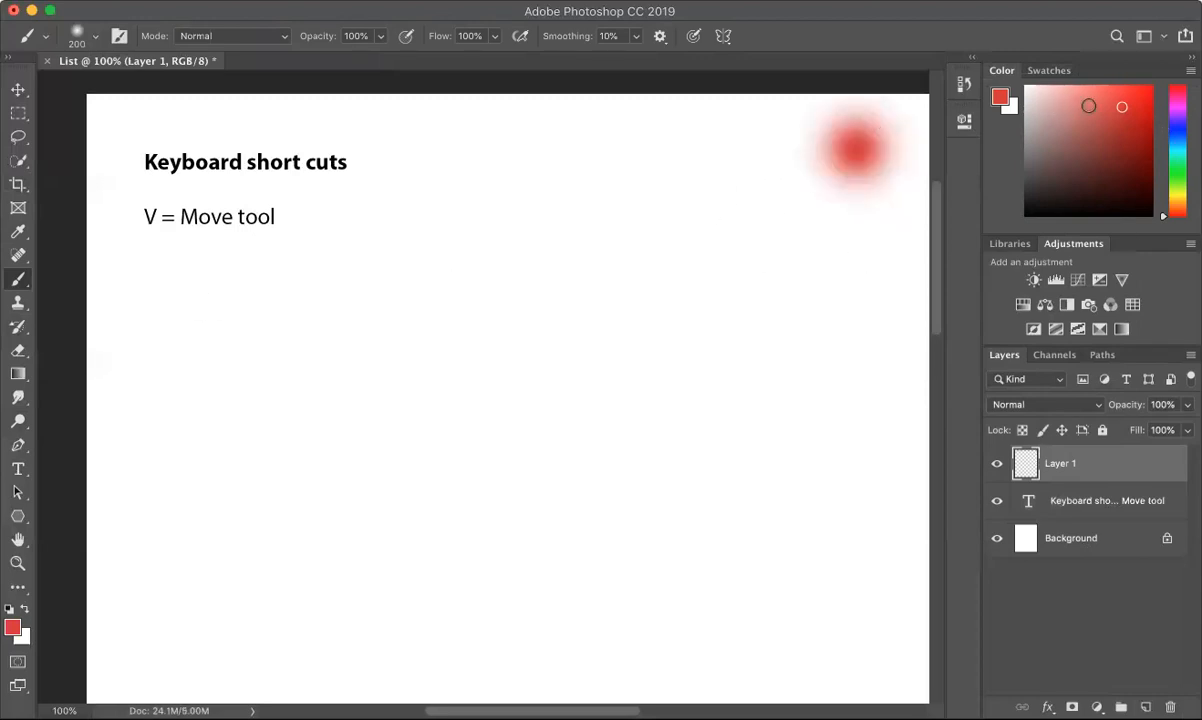
# Change the hue to blue, paint a soft dab just left of the red one, and hide Layer 1.
pyautogui.moveTo(1163, 218)
pyautogui.mouseDown()
pyautogui.moveTo(1160, 99)
pyautogui.moveTo(1162, 206)
pyautogui.moveTo(1152, 103)
pyautogui.moveTo(1163, 141)
pyautogui.mouseUp()
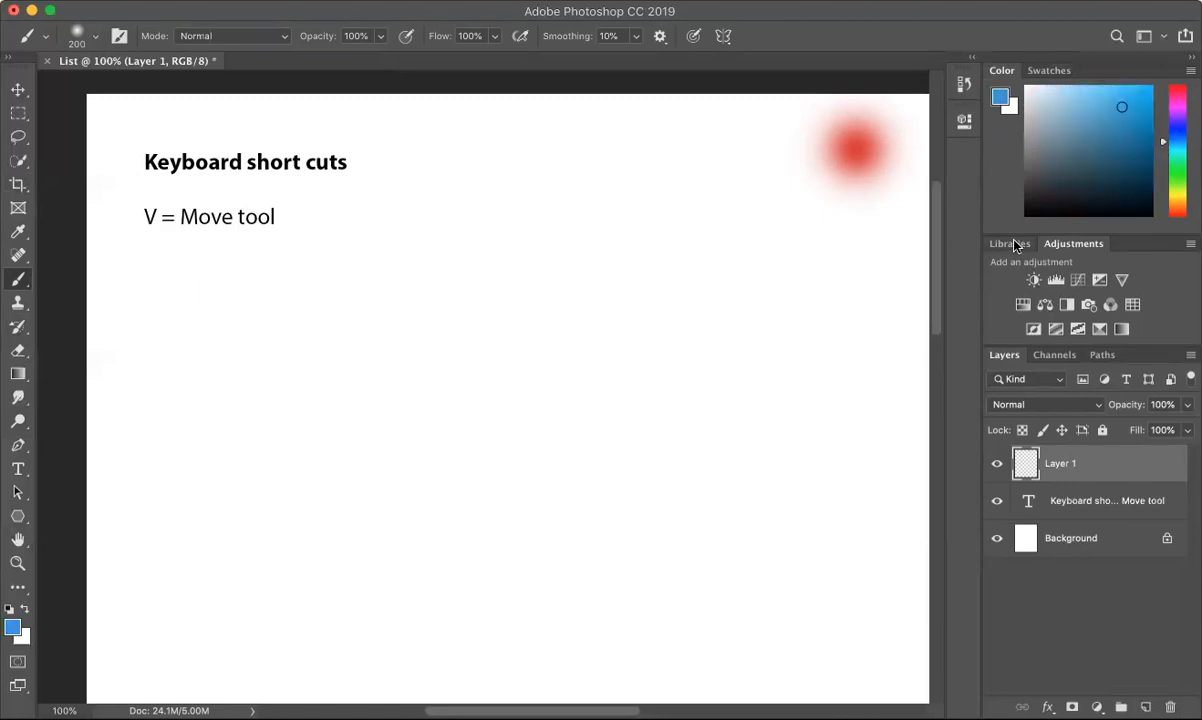
pyautogui.click(743, 146)
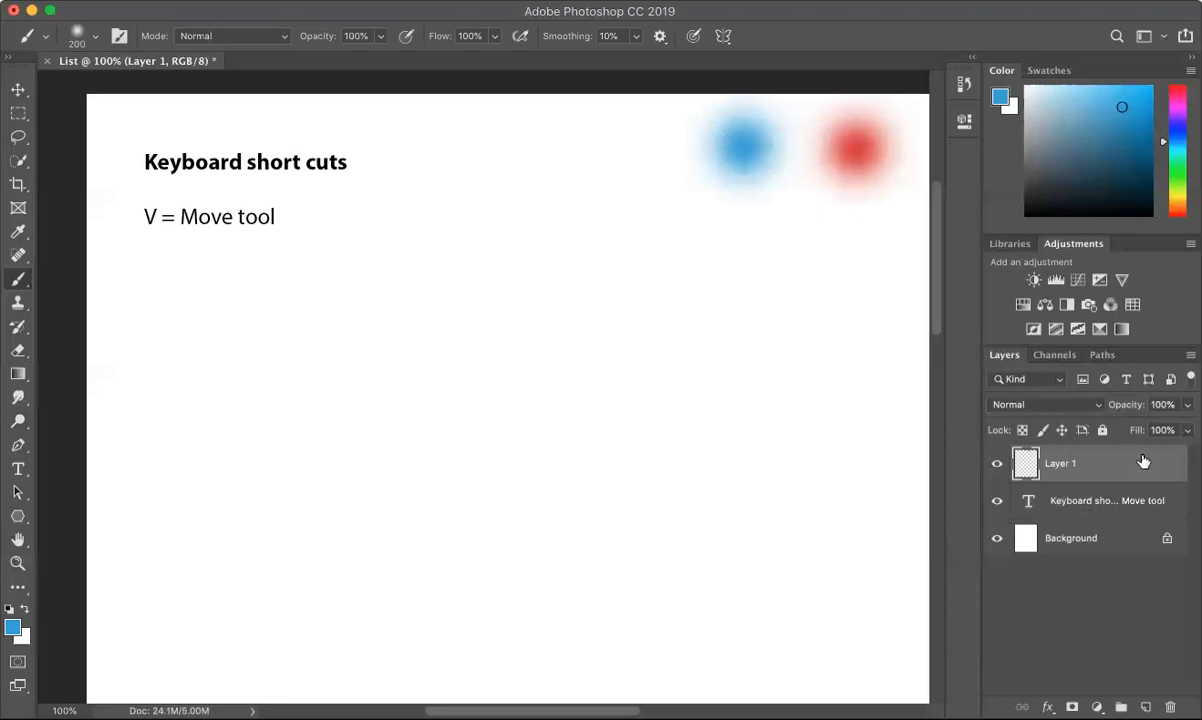
pyautogui.click(997, 464)
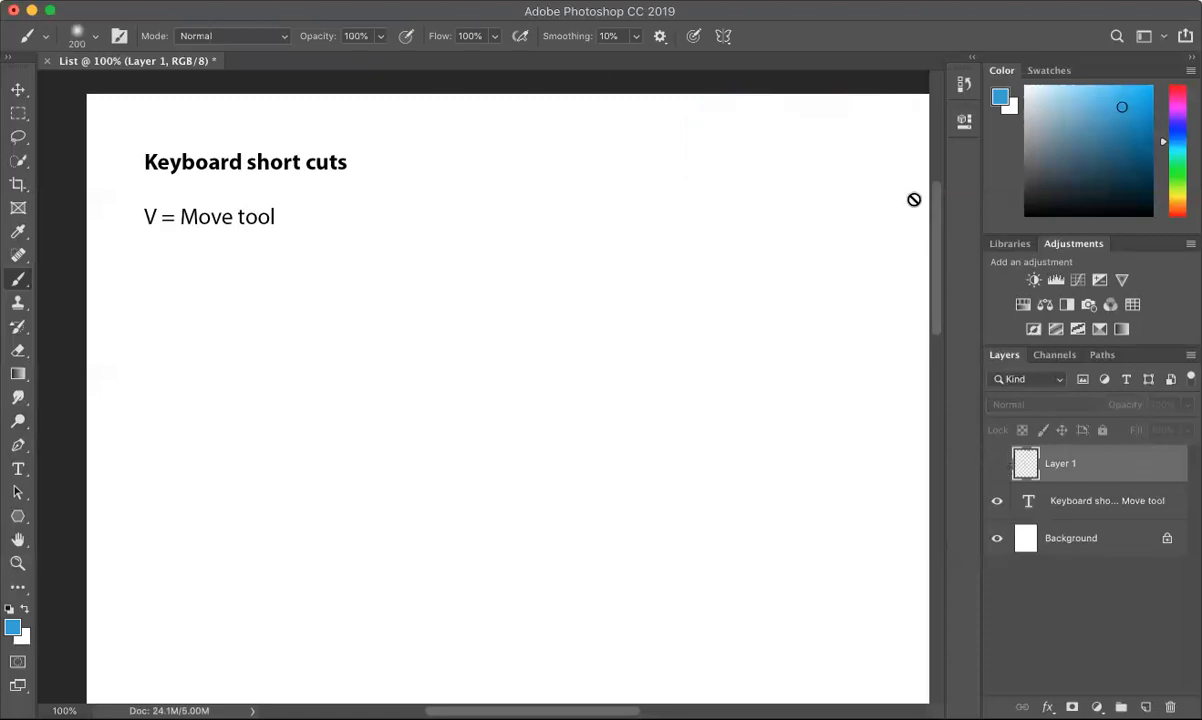
# Look through the available colour swatches and return to the colour picker.
pyautogui.click(1050, 70)
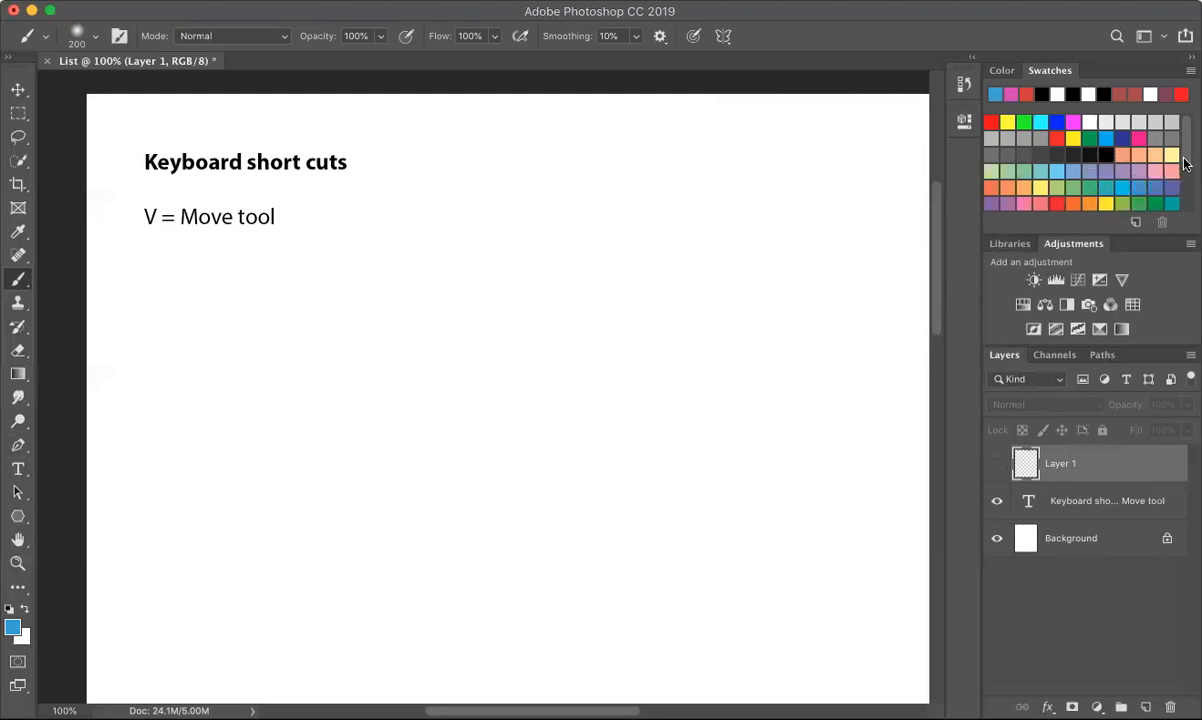
pyautogui.scroll(-3, 1183, 160)
pyautogui.scroll(3, 1183, 160)
pyautogui.scroll(-3, 1080, 160)
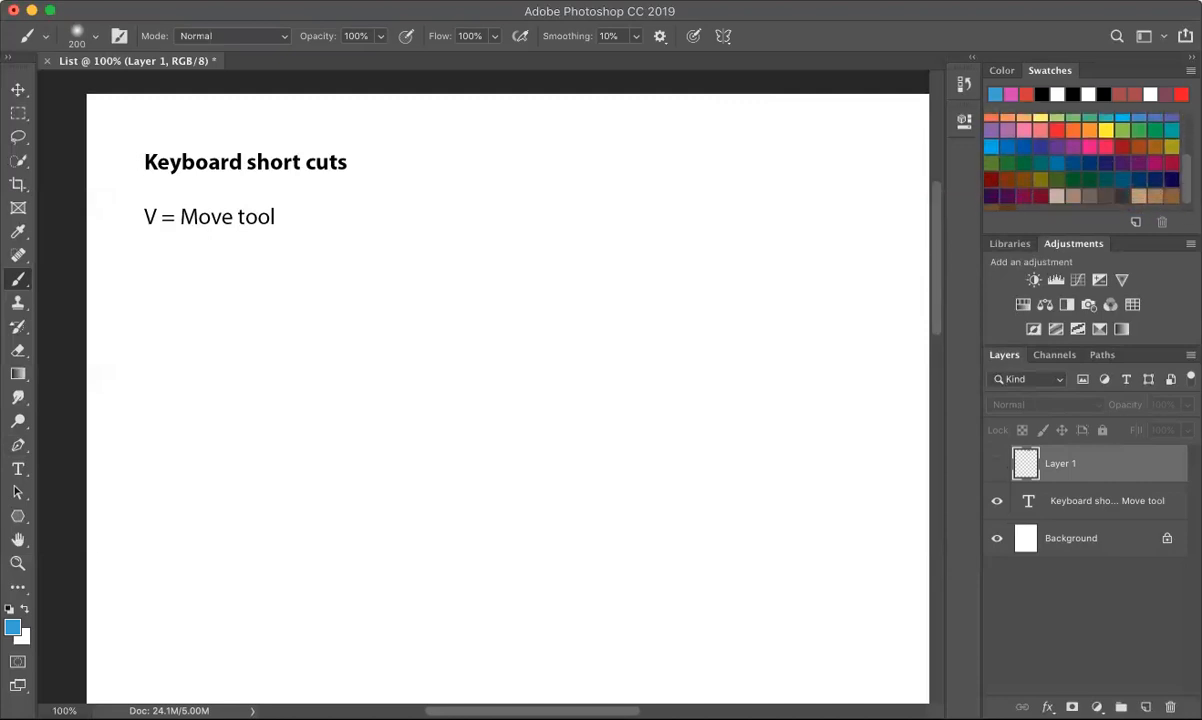
pyautogui.click(1008, 72)
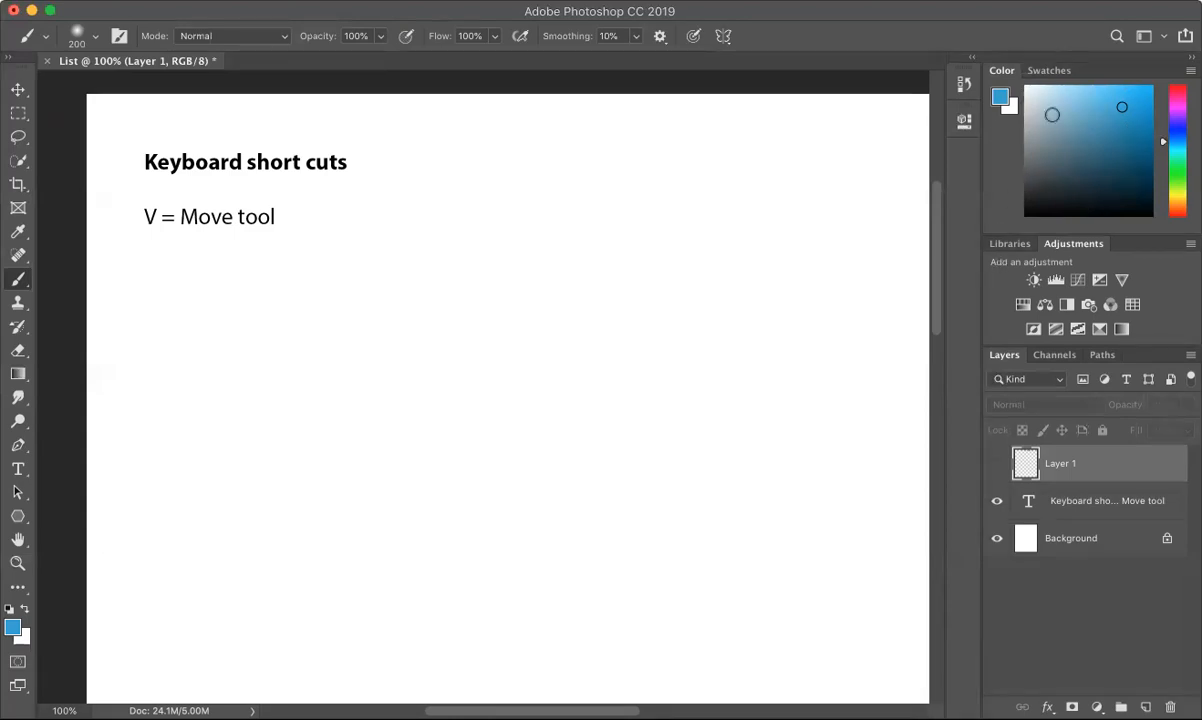
# Review the Libraries and the available adjustment types, and enlarge the layer list area upward.
pyautogui.click(1003, 246)
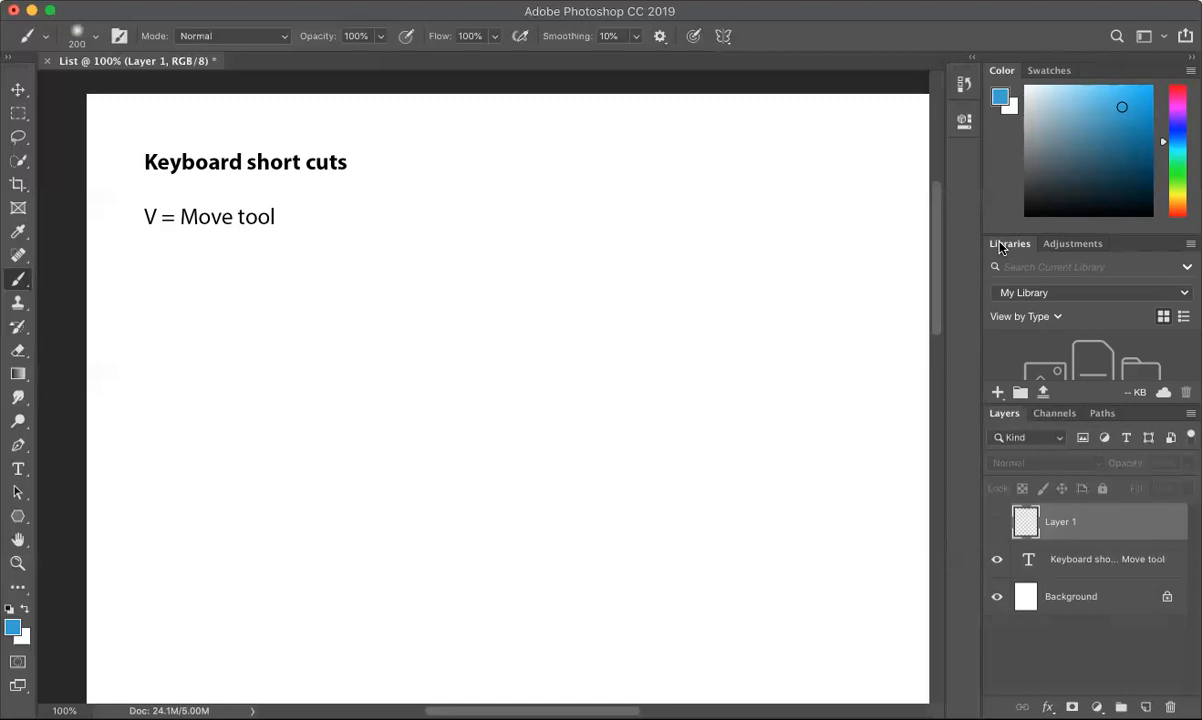
pyautogui.click(1077, 247)
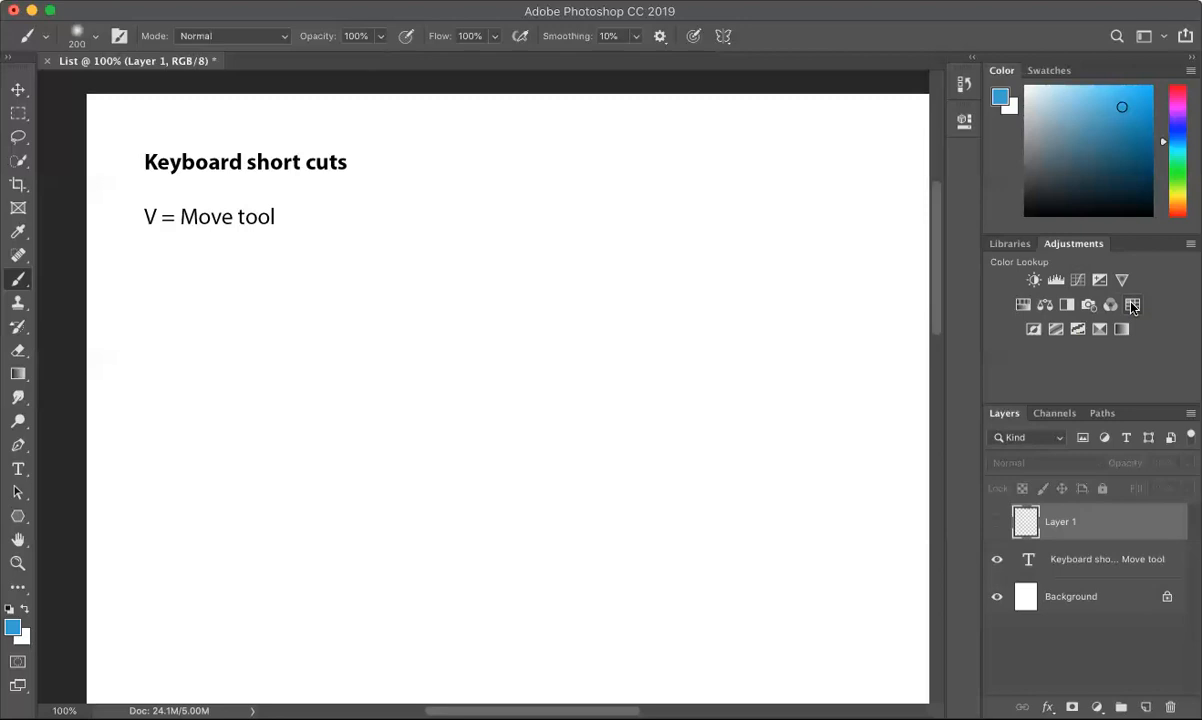
pyautogui.click(1033, 330)
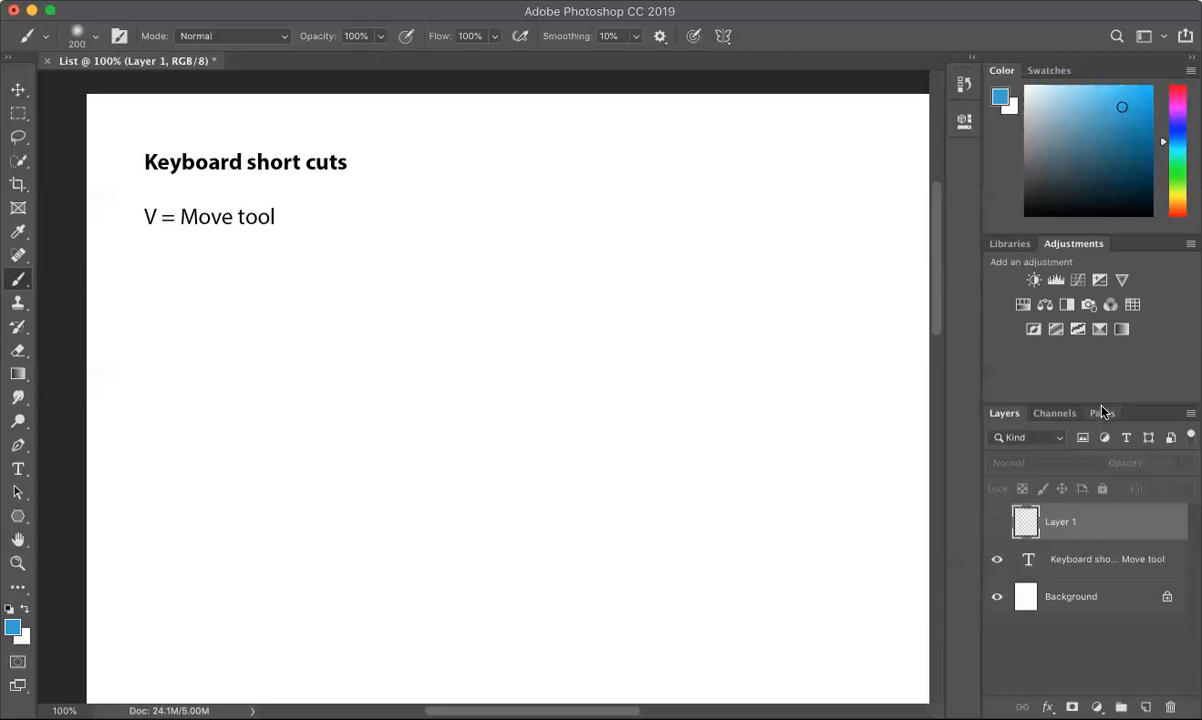
pyautogui.moveTo(1102, 404); pyautogui.dragTo(1100, 354)
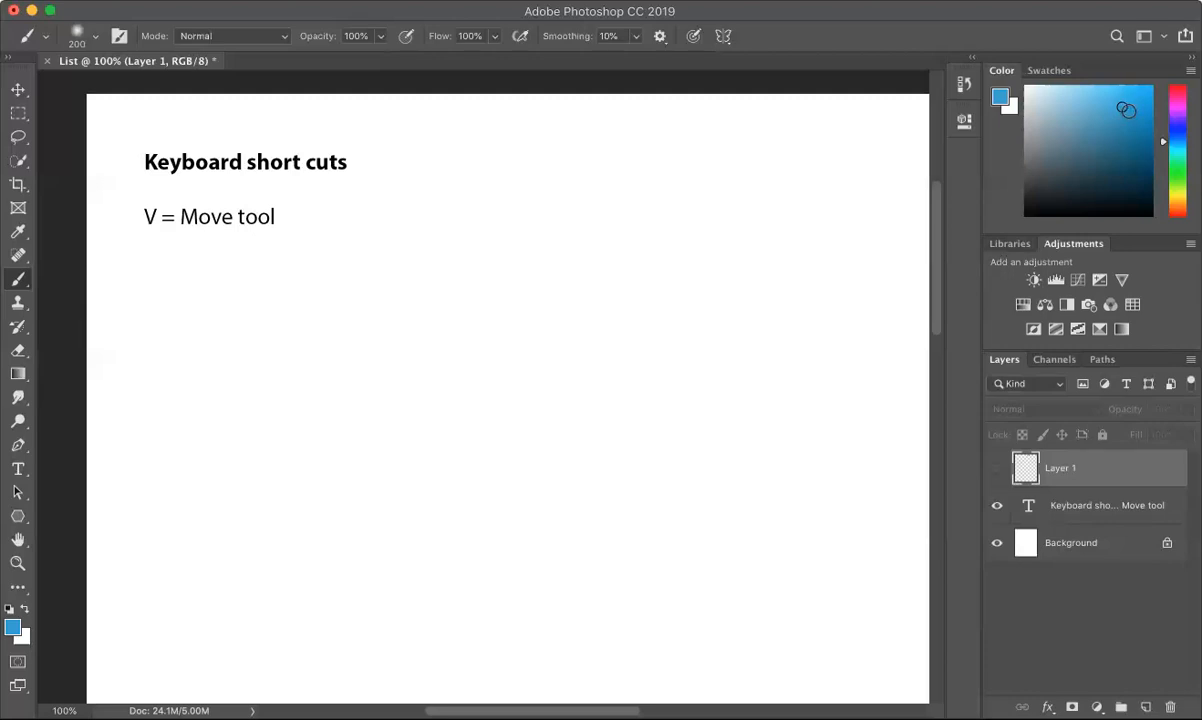
# Pick the pale blue 95bed1 as a new swatch named "weird color", keep it in the current library, and leave the foreground colour as is.
pyautogui.click(14, 630)
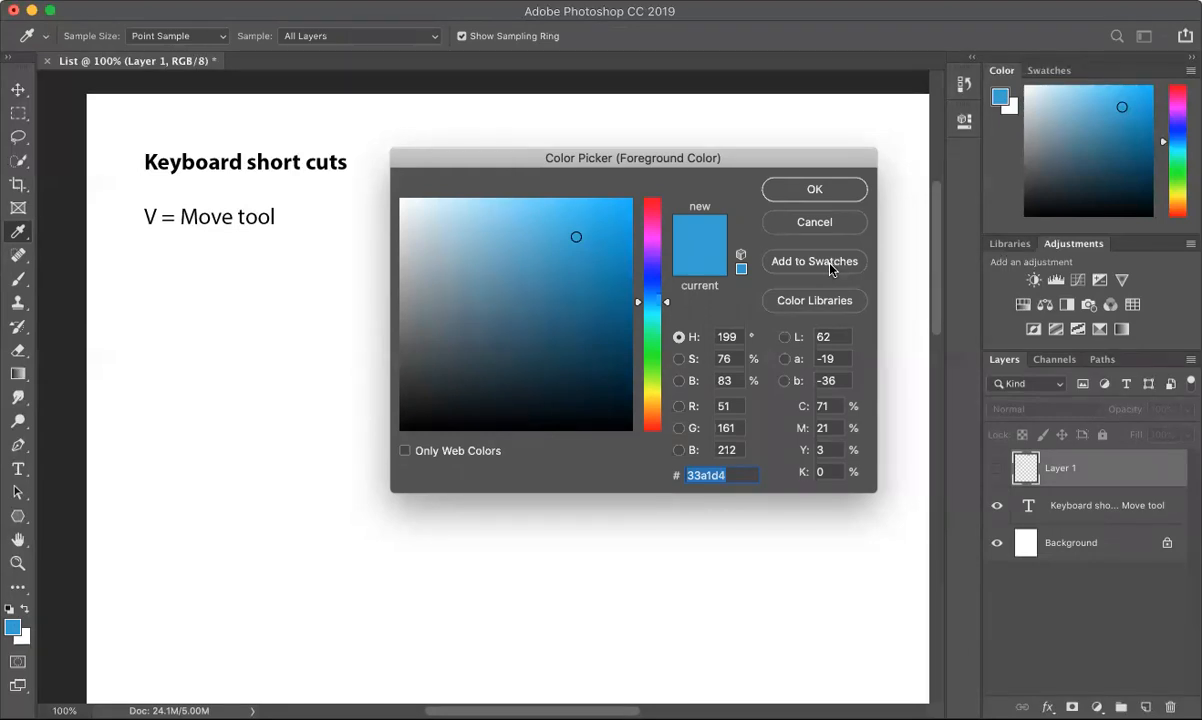
pyautogui.click(466, 240)
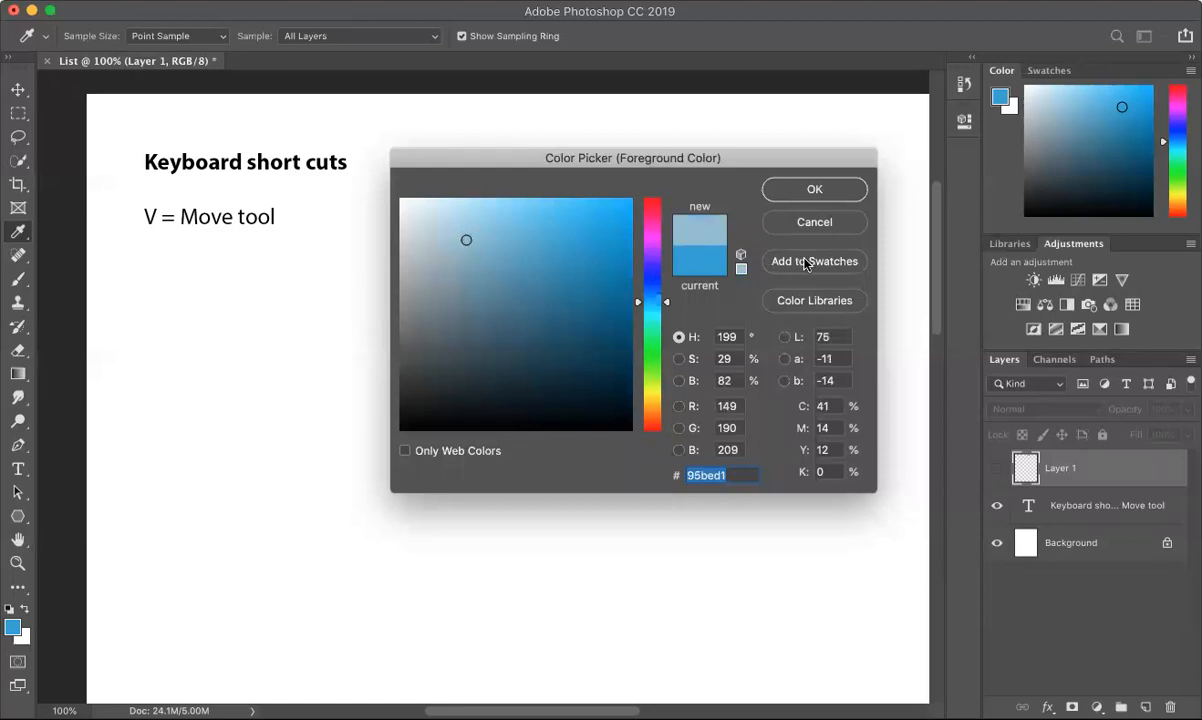
pyautogui.click(806, 262)
pyautogui.write('weird color')
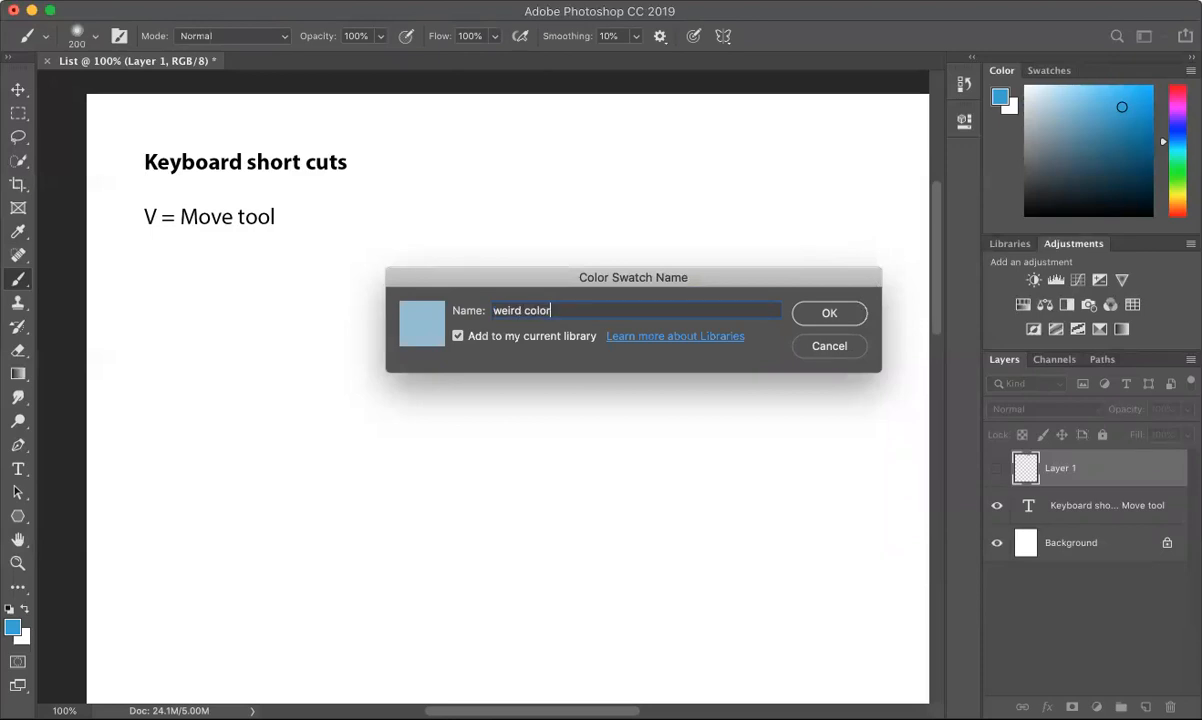
pyautogui.click(848, 316)
pyautogui.click(1050, 70)
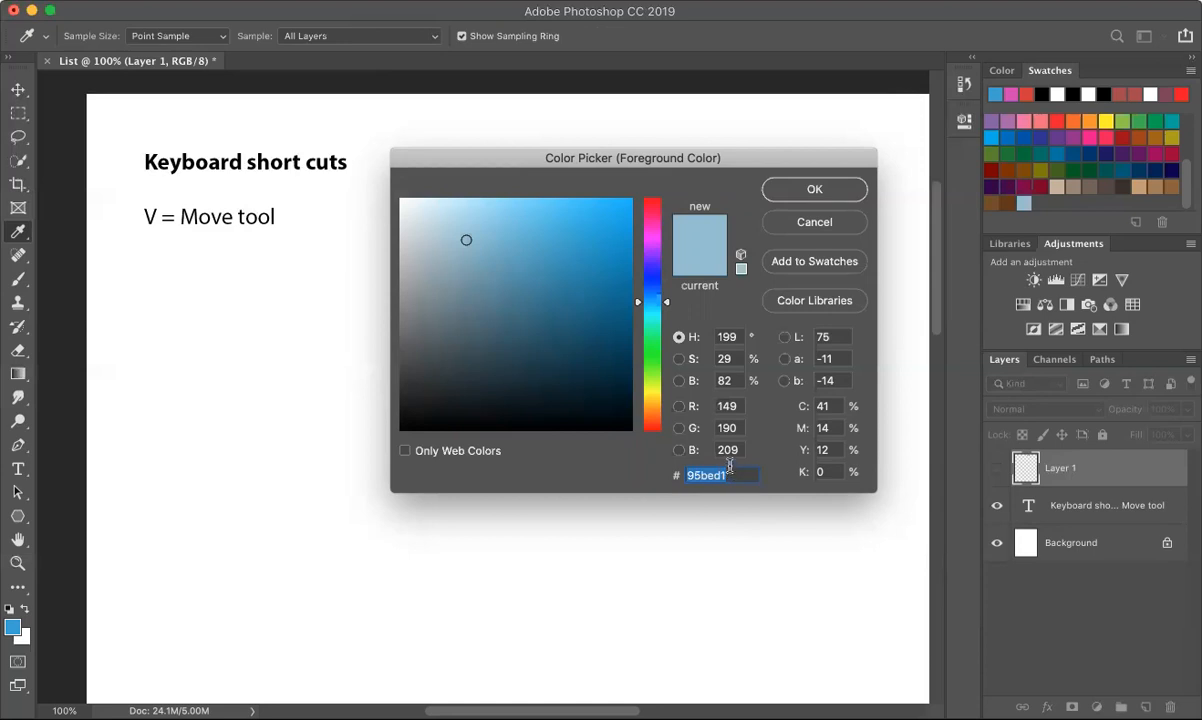
pyautogui.click(815, 222)
pyautogui.press('b')
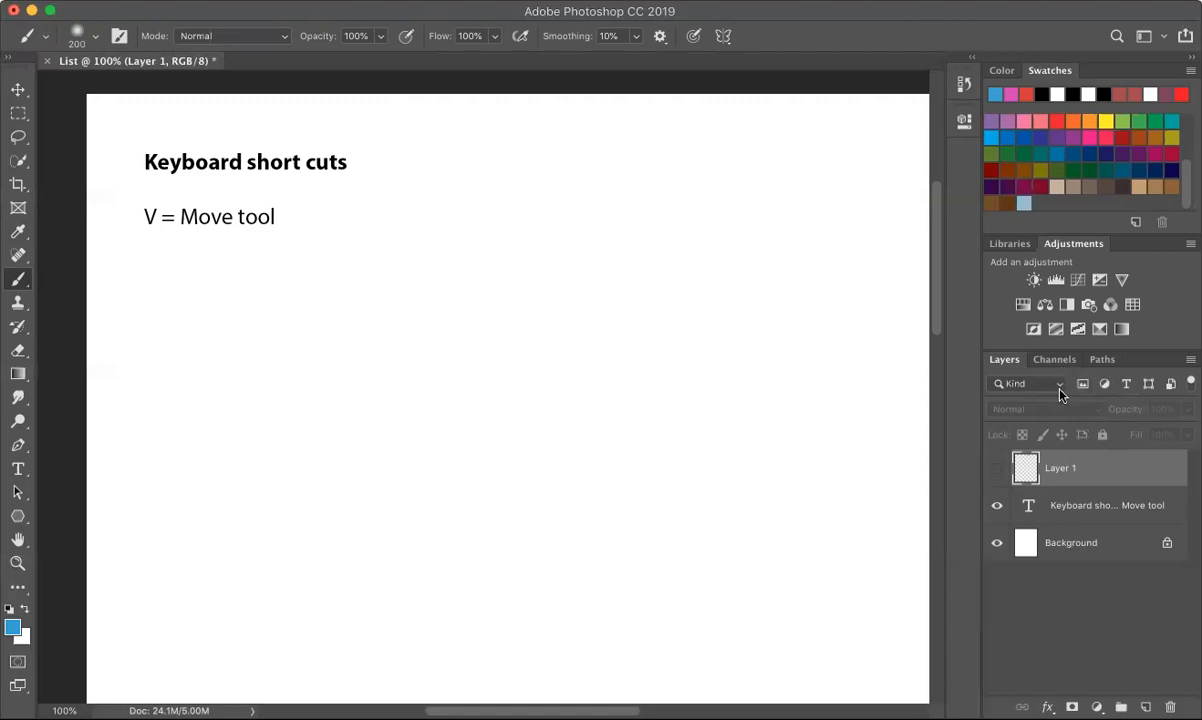
# Look at the document's channels and paths, return to the layer list and make Layer 1 visible.
pyautogui.click(1054, 360)
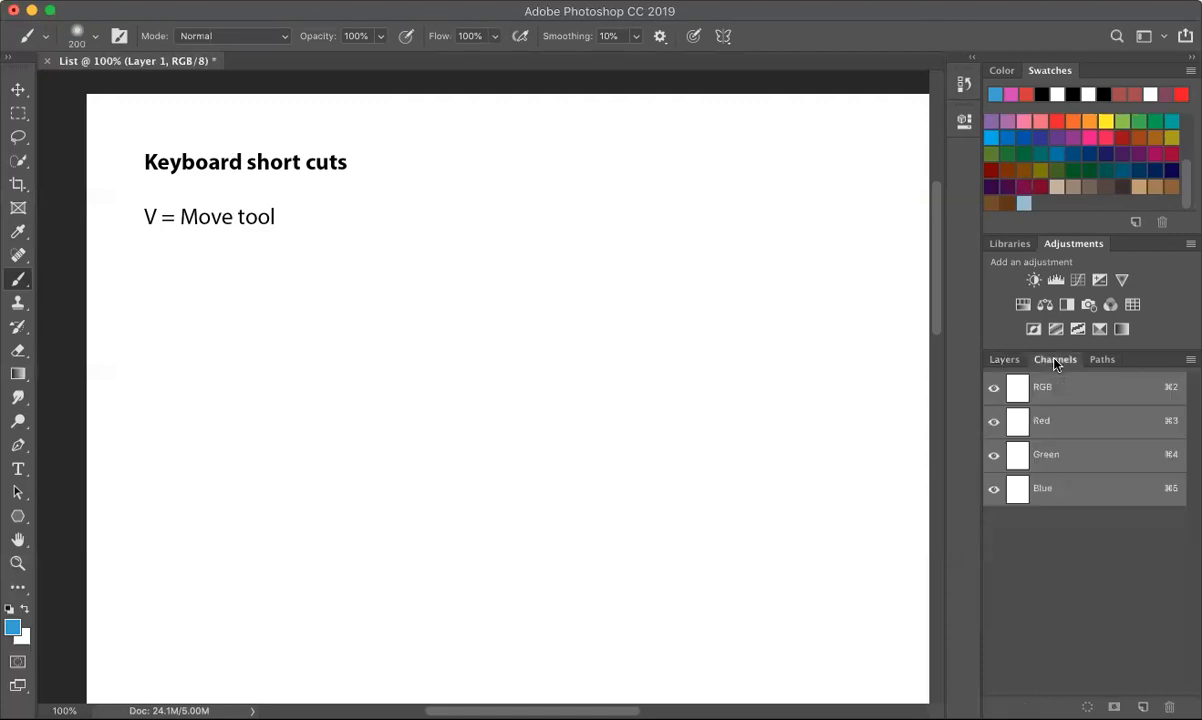
pyautogui.click(1102, 360)
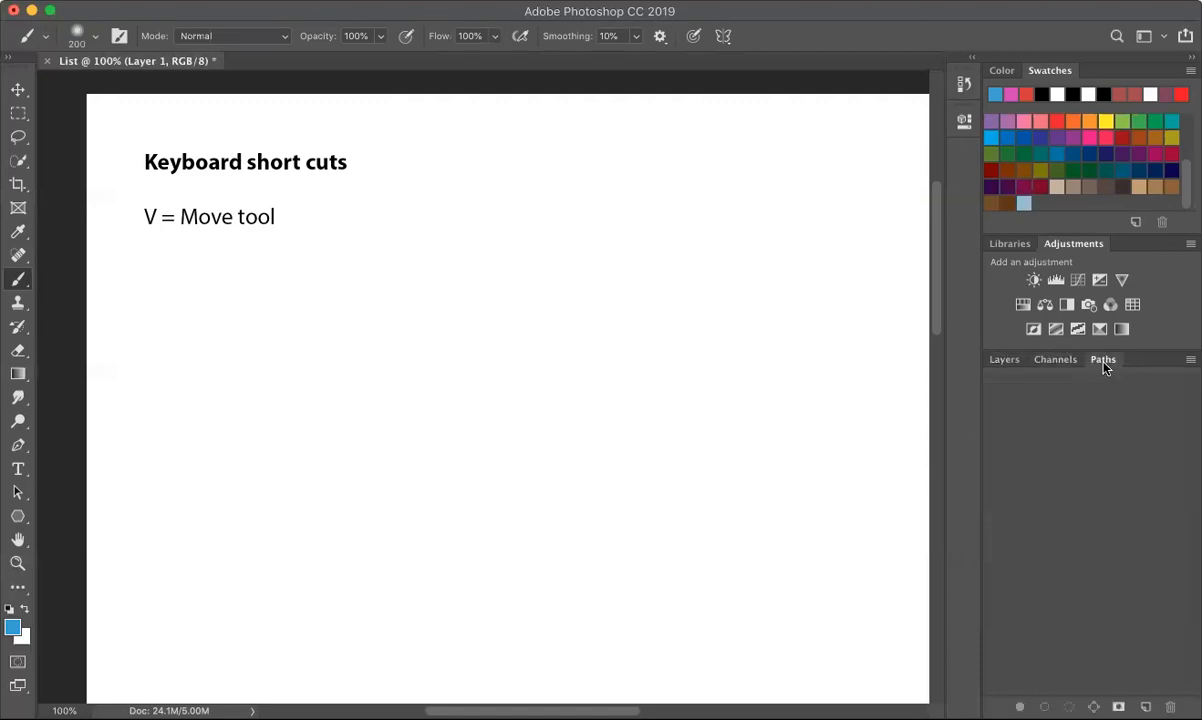
pyautogui.click(1004, 361)
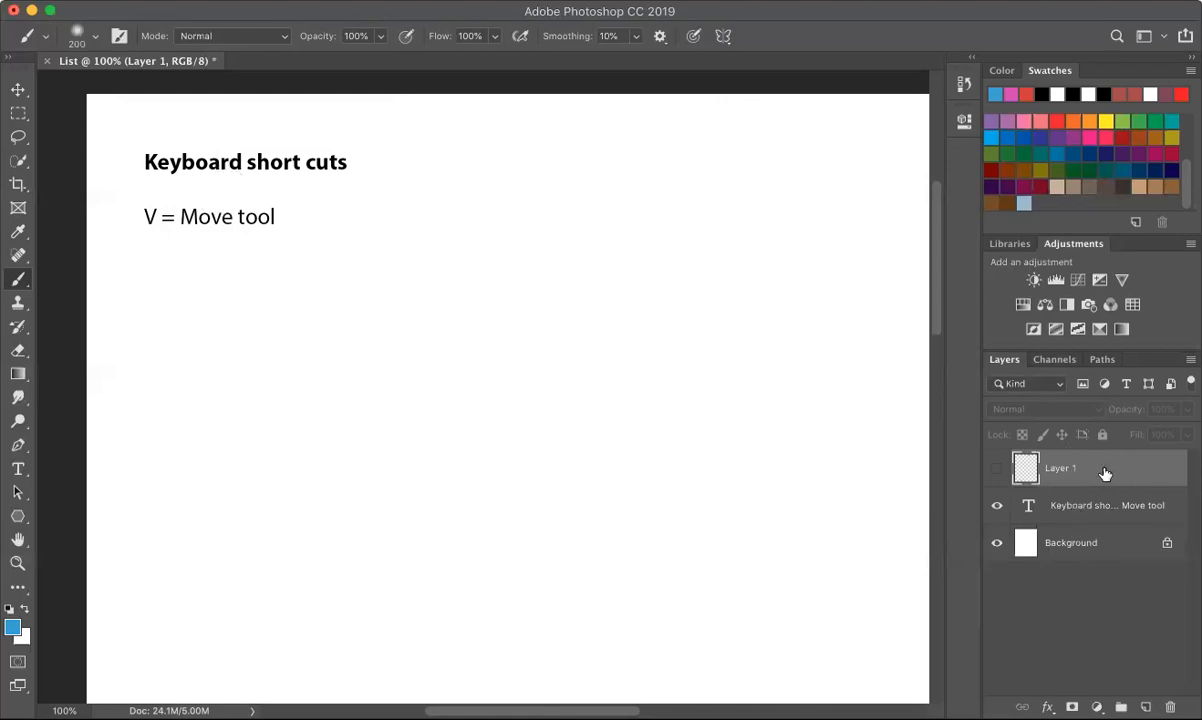
pyautogui.click(997, 469)
pyautogui.click(997, 469)
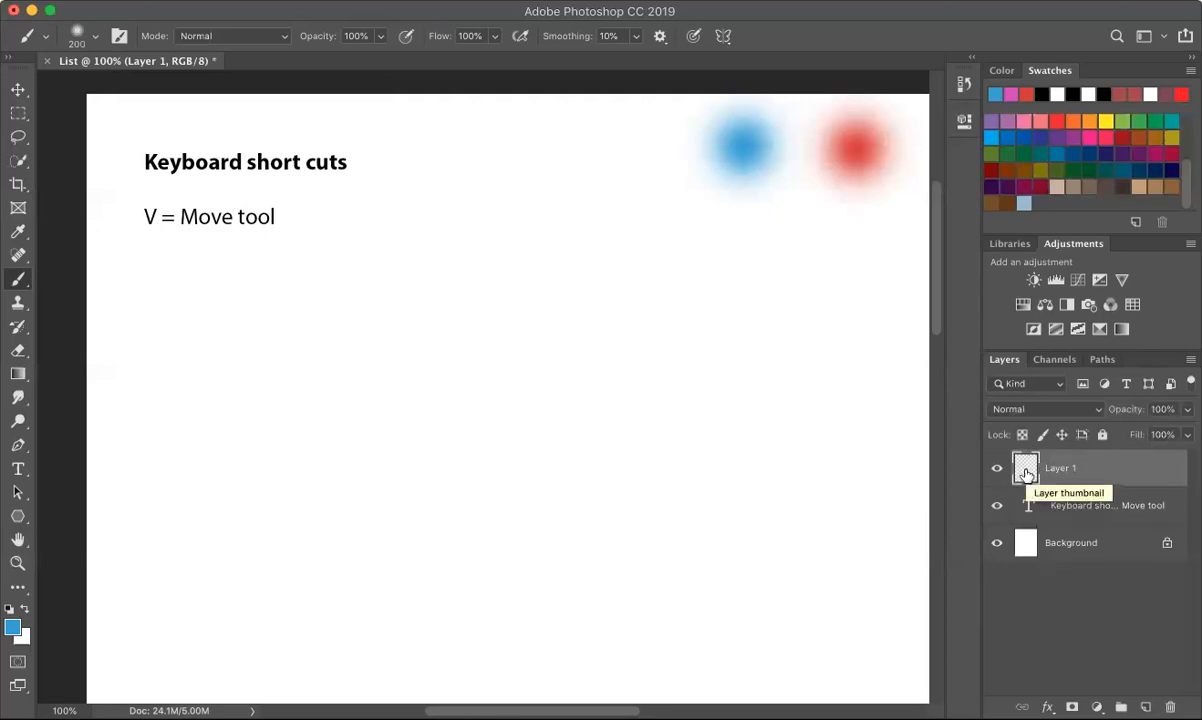
# Select the text layer, switch to the Background layer, unlock it into a regular layer, and clear the layer selection.
pyautogui.click(1096, 506)
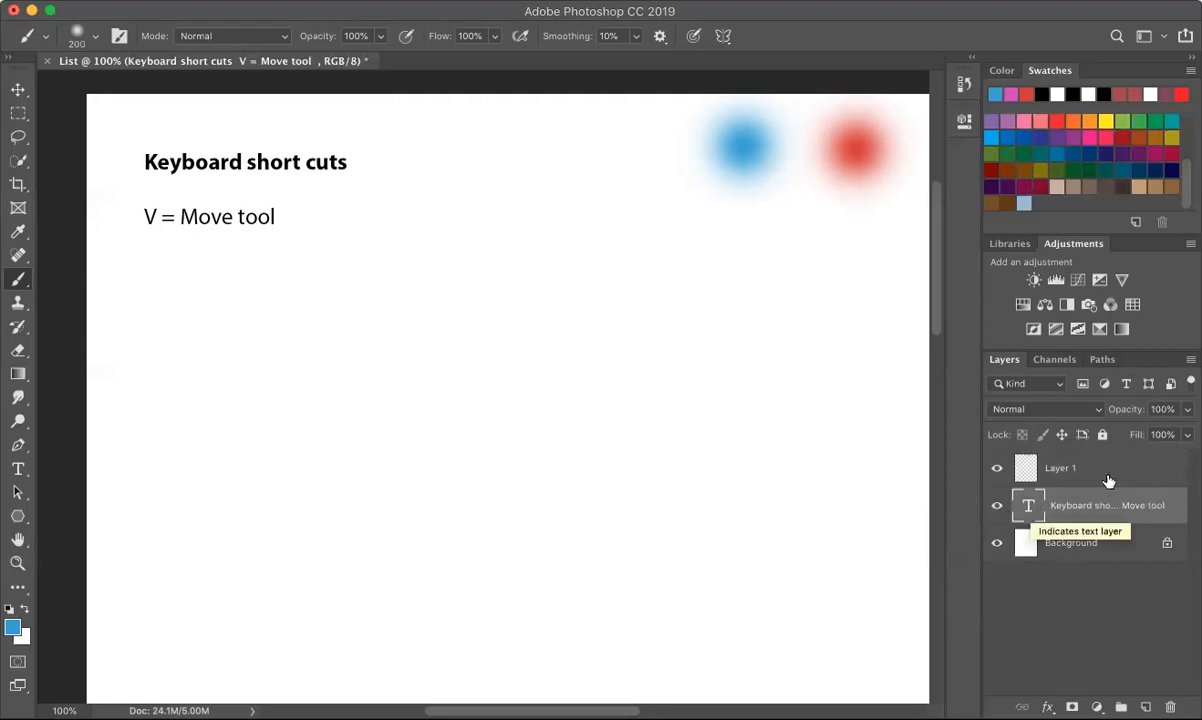
pyautogui.click(1093, 543)
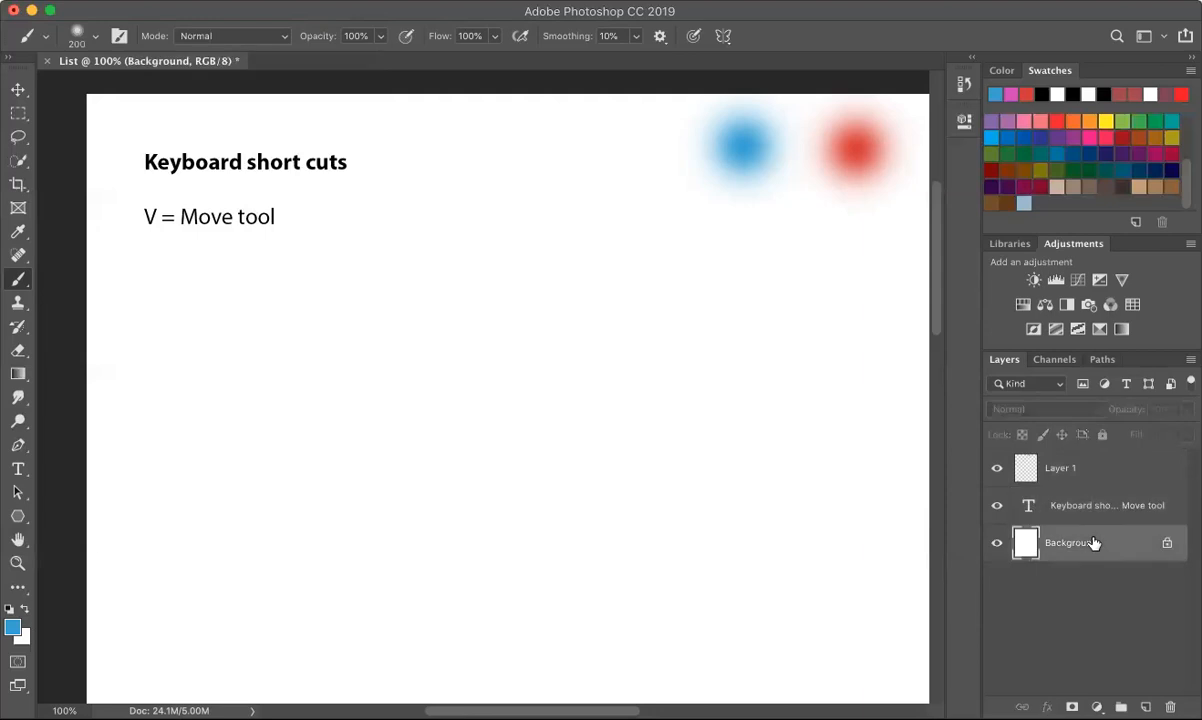
pyautogui.click(1167, 544)
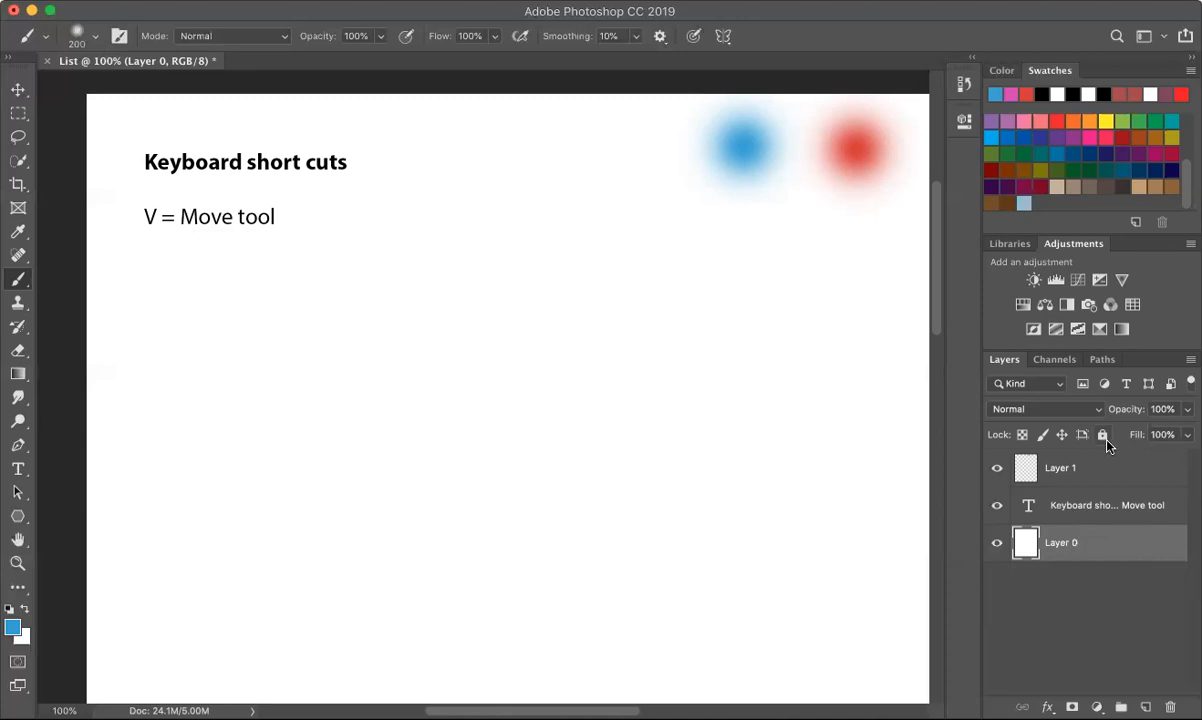
pyautogui.click(1112, 566)
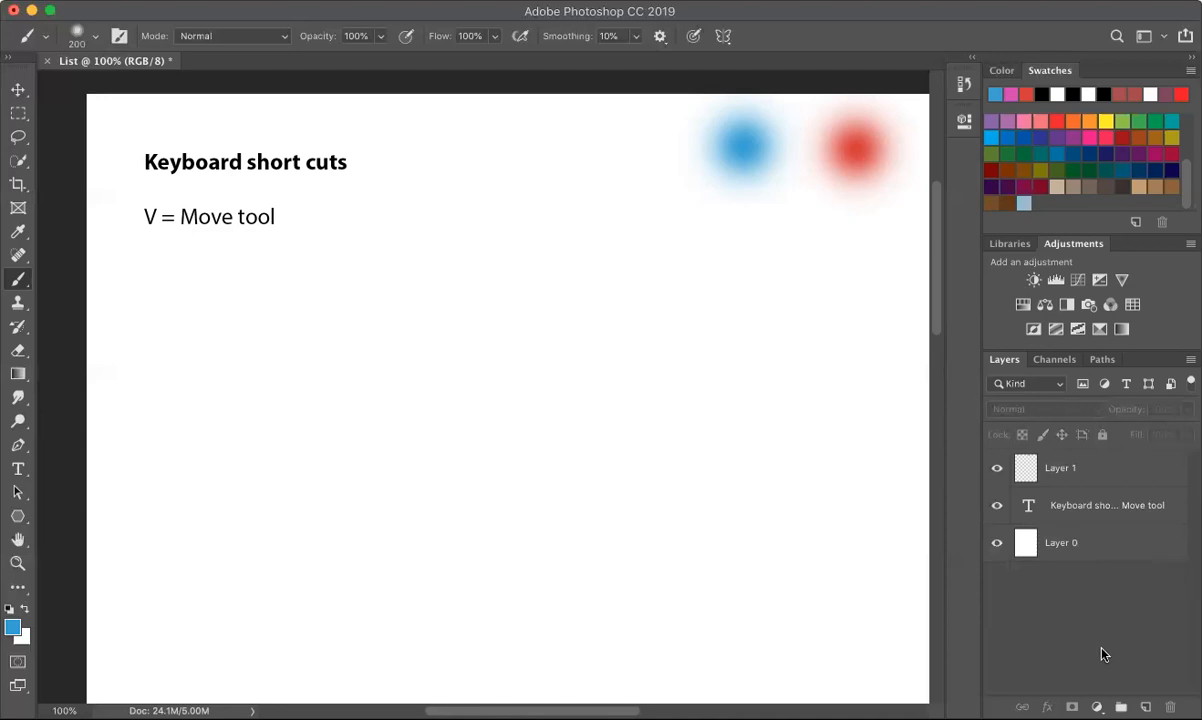
# Fully lock Layer 0 and remove the lock again.
pyautogui.click(1117, 544)
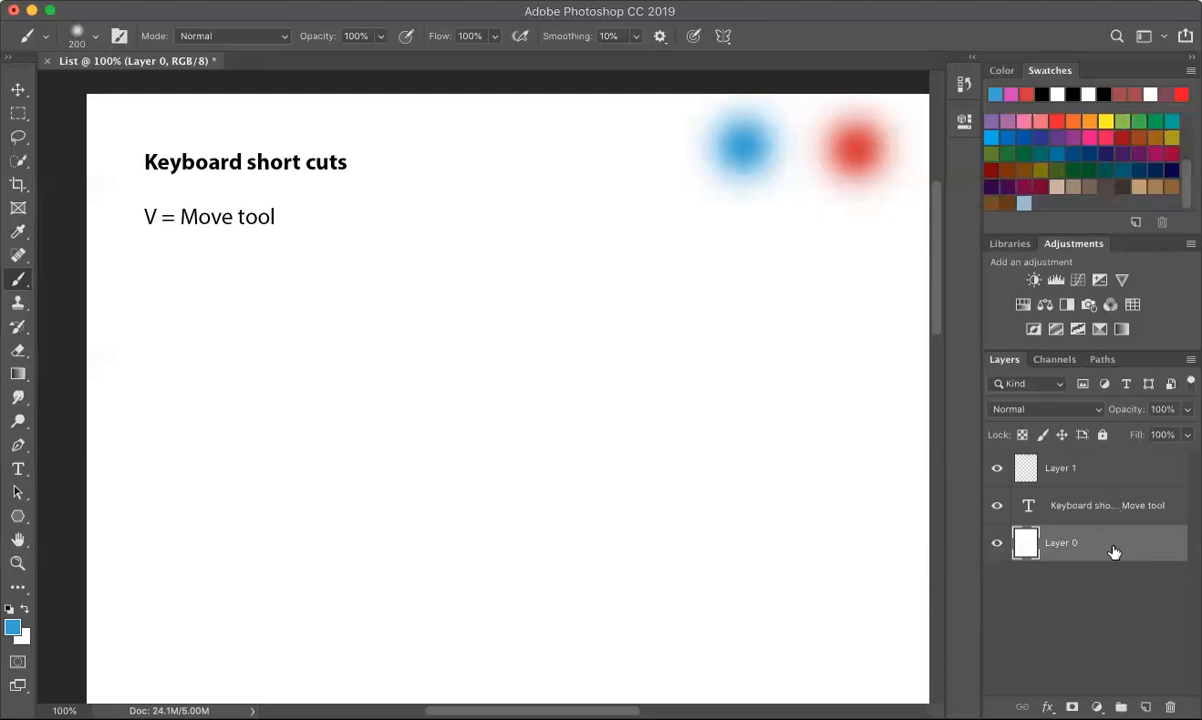
pyautogui.click(1102, 434)
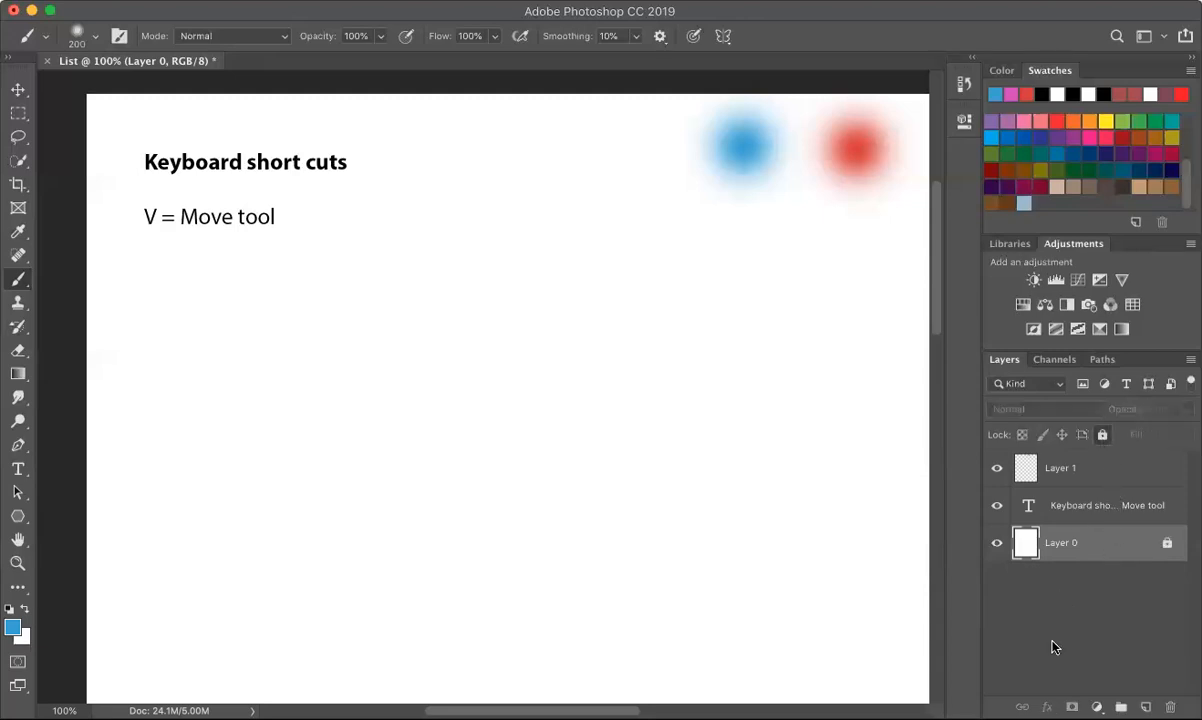
pyautogui.click(1167, 542)
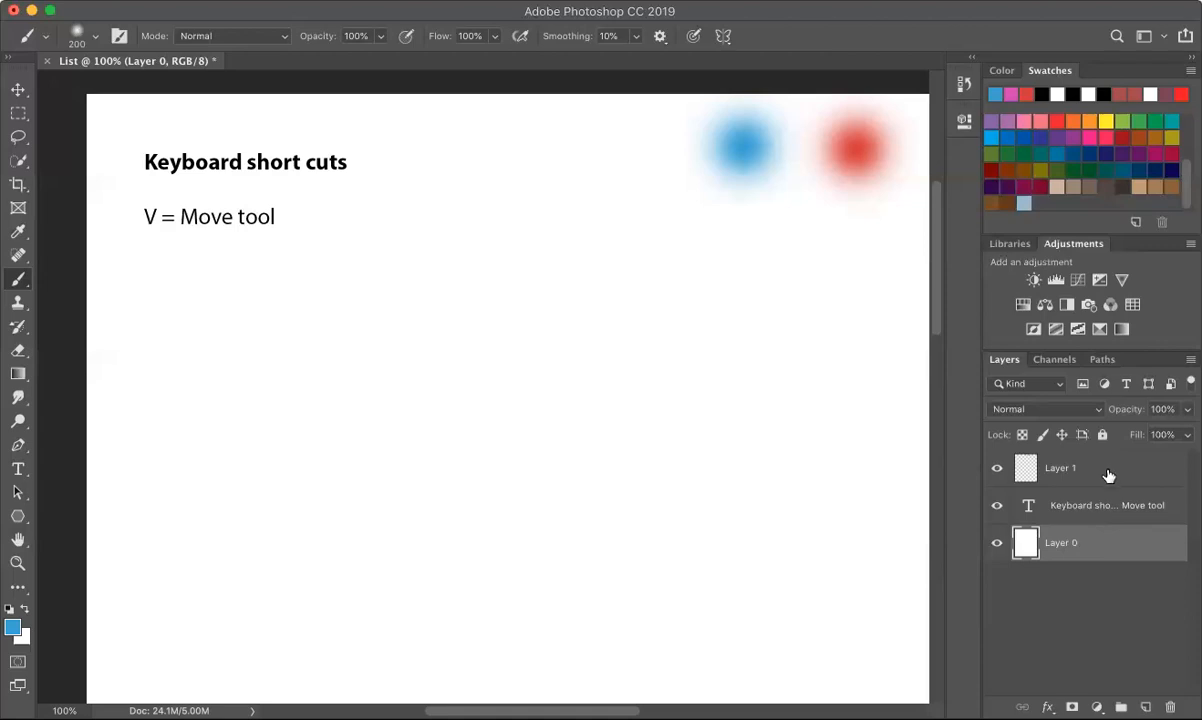
# Try locking the transparent pixels of Layer 0 and of Layer 1, releasing each lock again.
pyautogui.click(1023, 437)
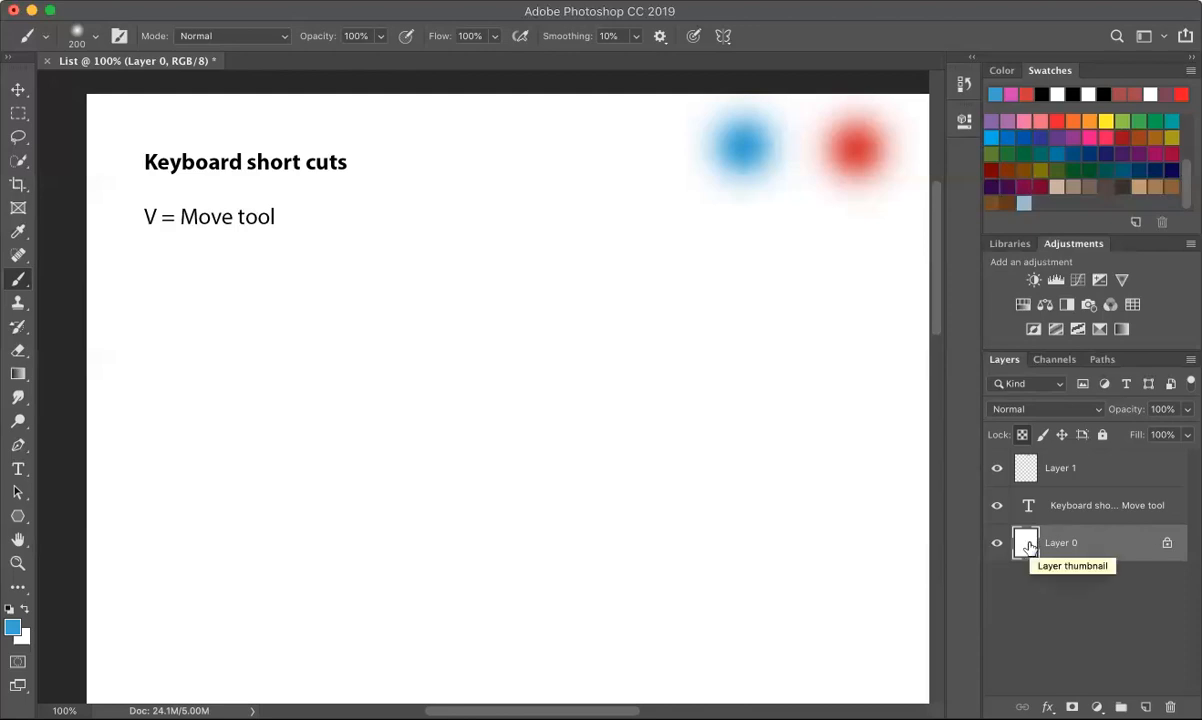
pyautogui.click(1166, 542)
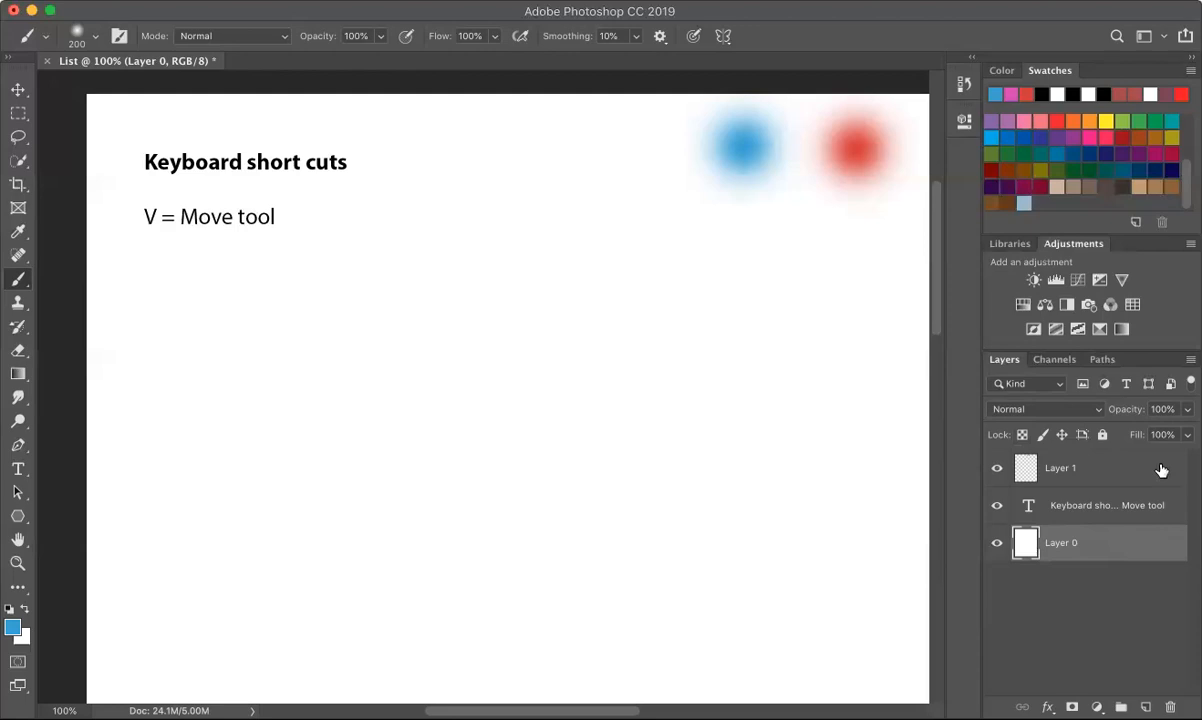
pyautogui.click(1055, 468)
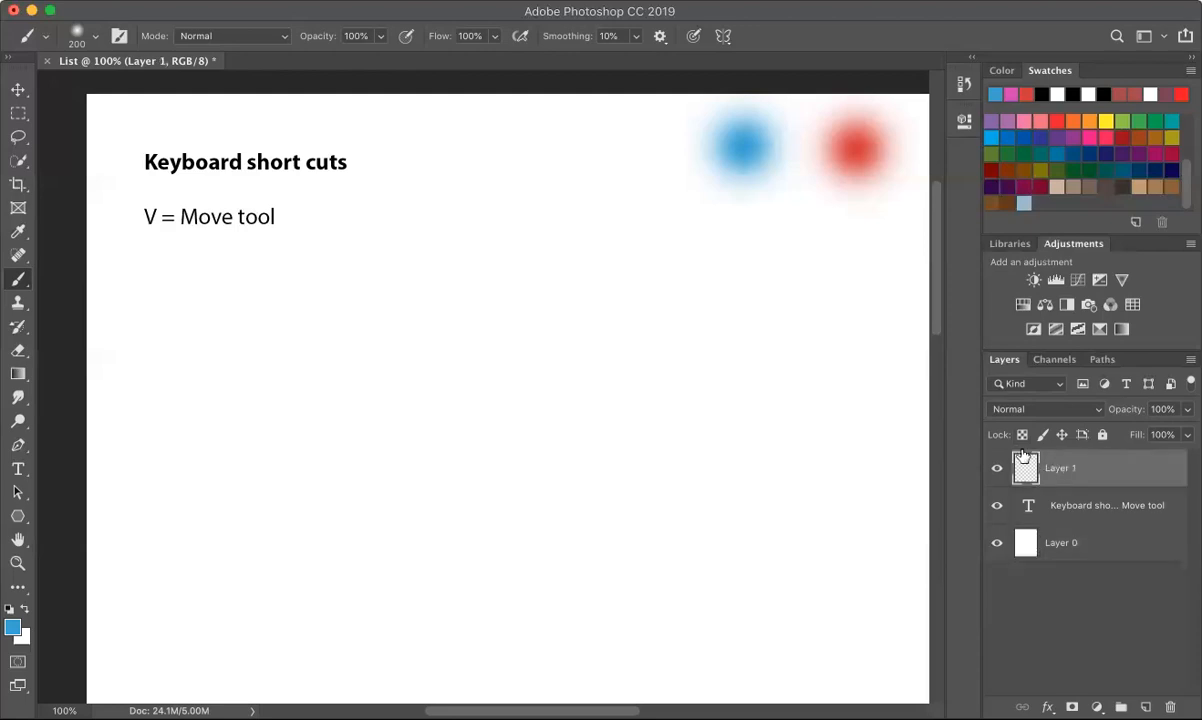
pyautogui.click(1022, 435)
pyautogui.click(1167, 471)
# Lock the position of all three layers together and release the lock on each layer individually.
pyautogui.keyDown('shift'); pyautogui.click(1123, 548); pyautogui.keyUp('shift')
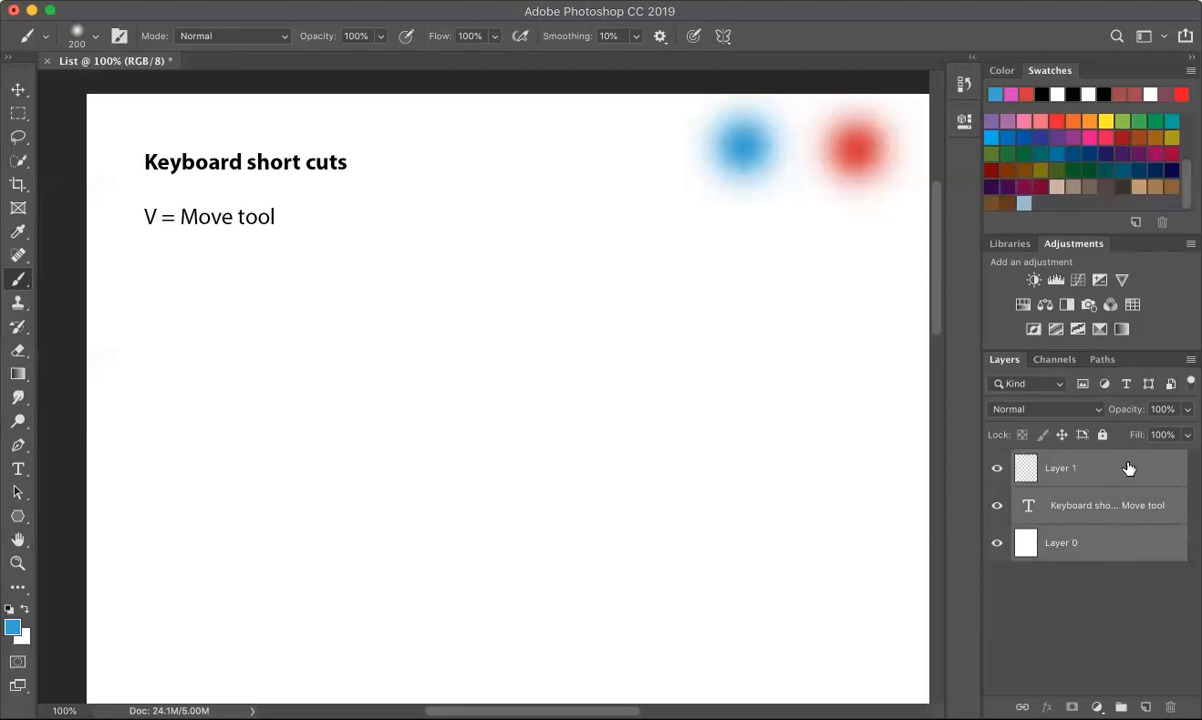
pyautogui.click(1062, 435)
pyautogui.click(1166, 468)
pyautogui.click(1166, 505)
pyautogui.click(1161, 547)
pyautogui.click(1168, 543)
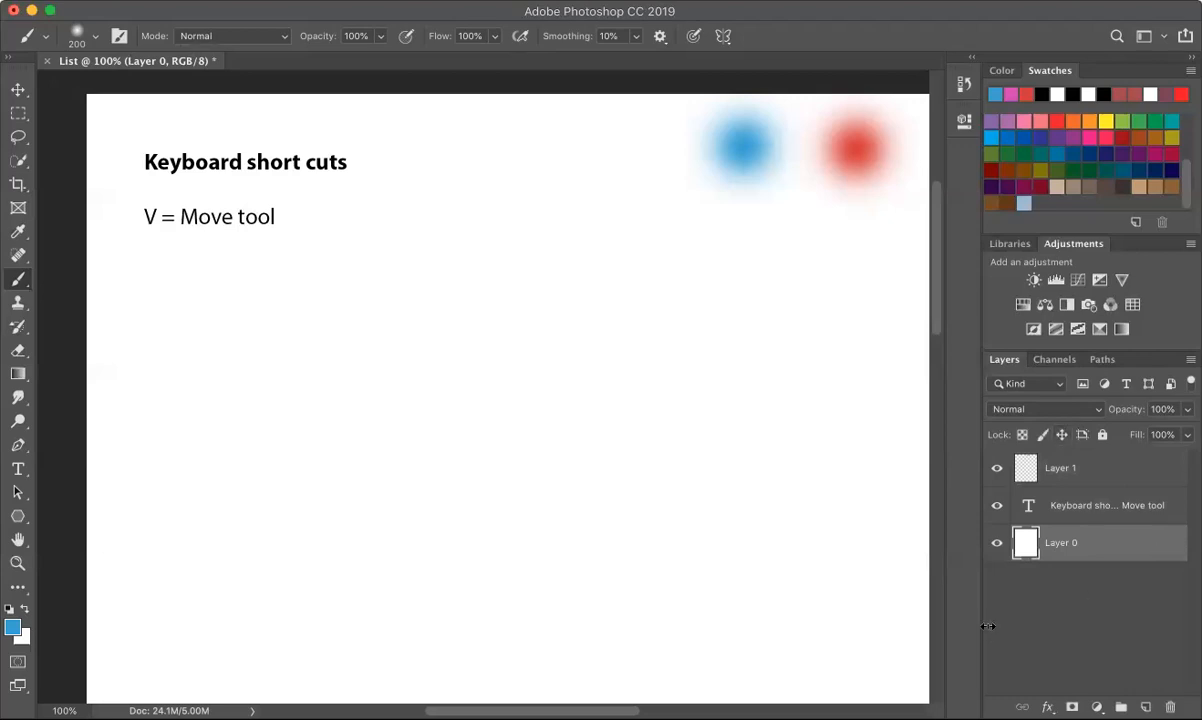
# Try lower fill values on Layer 0 and return its fill to 100%.
pyautogui.click(1186, 437)
pyautogui.moveTo(1188, 459); pyautogui.dragTo(1156, 459)
pyautogui.moveTo(1065, 460); pyautogui.dragTo(1184, 458)
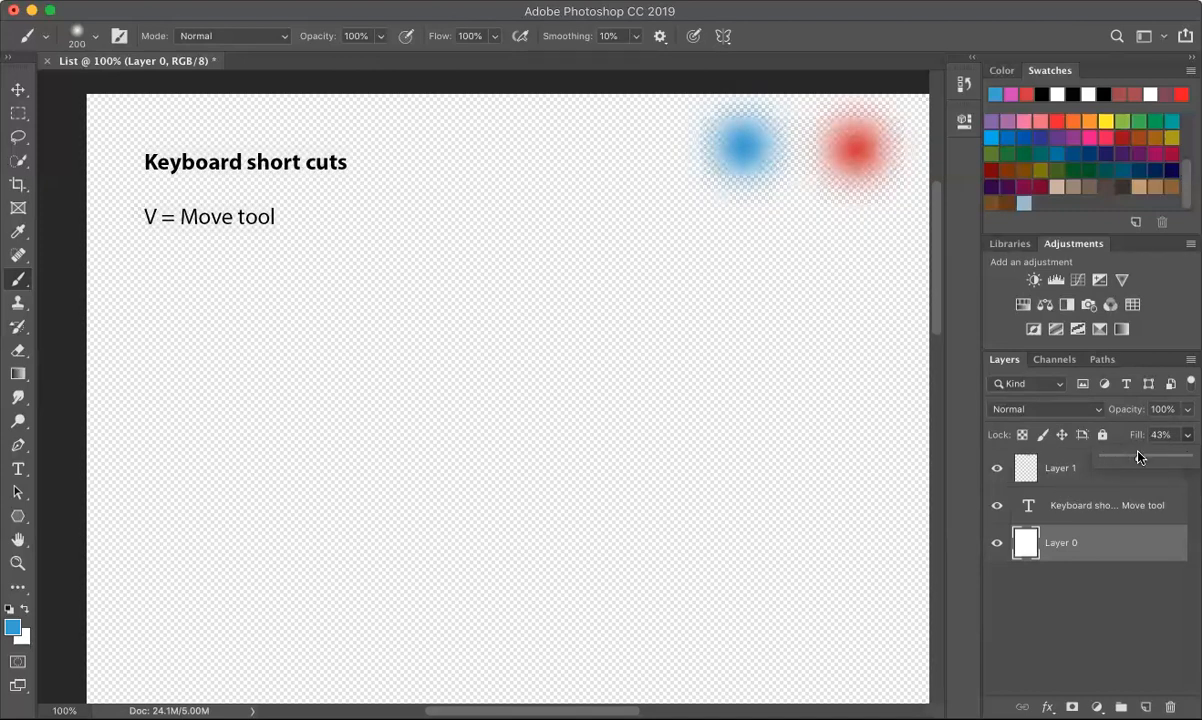
pyautogui.moveTo(1138, 457); pyautogui.dragTo(1187, 458)
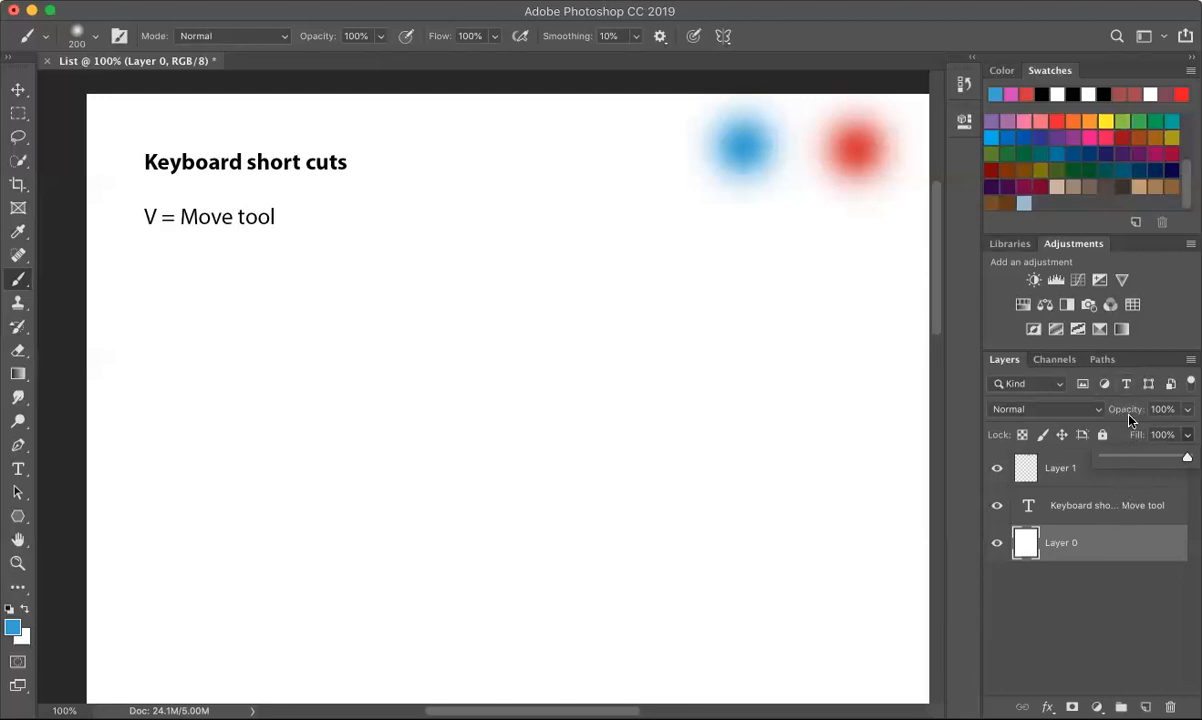
# Try a slightly lower opacity on Layer 0 and return its opacity to 100%.
pyautogui.click(1186, 409)
pyautogui.moveTo(1187, 432)
pyautogui.mouseDown()
pyautogui.moveTo(1098, 433)
pyautogui.moveTo(1187, 432)
pyautogui.mouseUp()
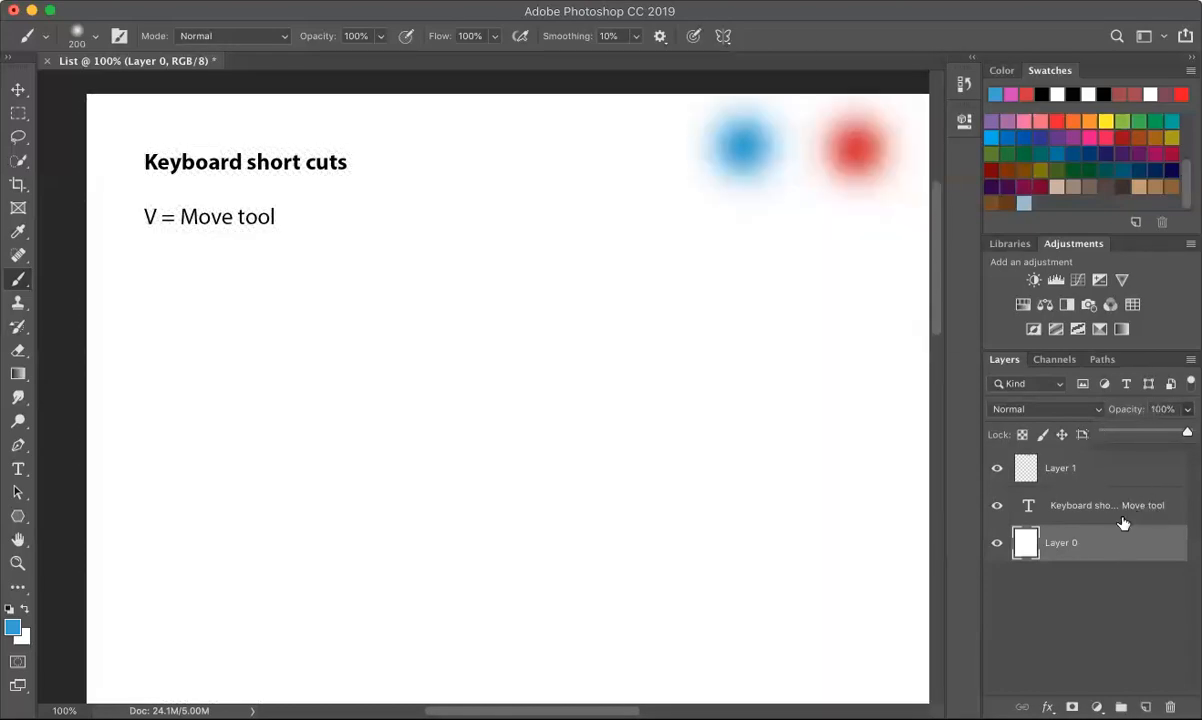
pyautogui.moveTo(1187, 432)
pyautogui.mouseDown()
pyautogui.moveTo(1101, 432)
pyautogui.moveTo(1187, 432)
pyautogui.moveTo(1173, 434)
pyautogui.mouseUp()
pyautogui.moveTo(1173, 432); pyautogui.dragTo(1188, 432)
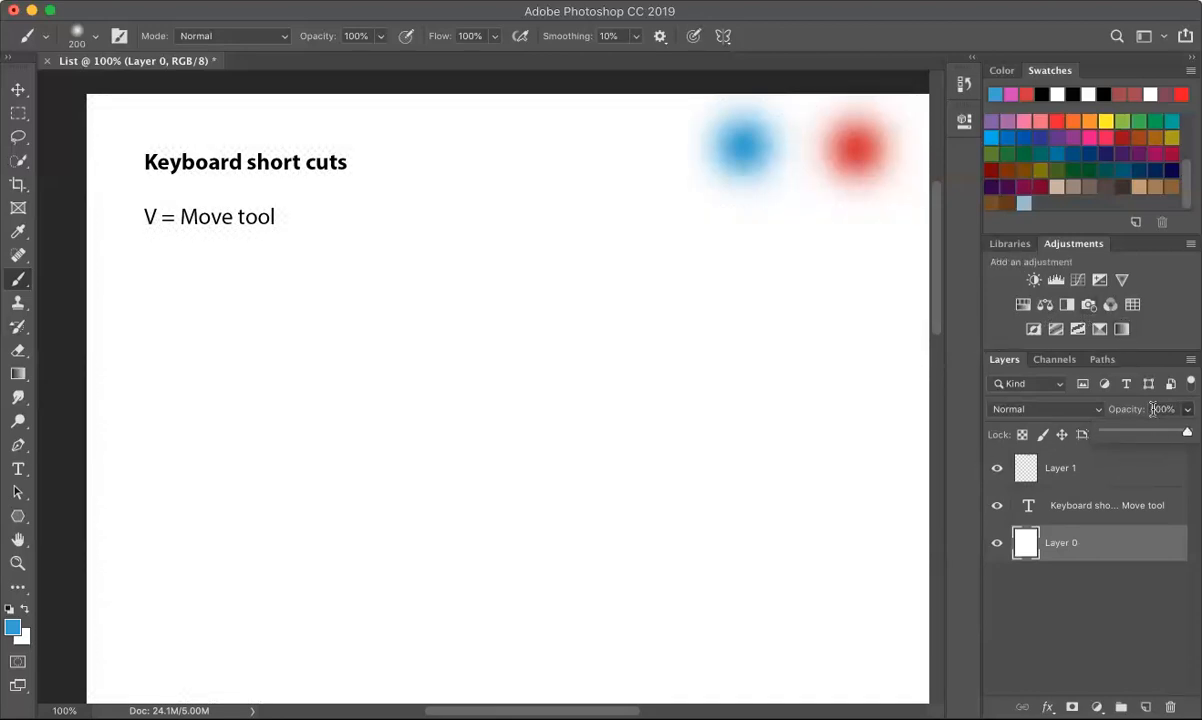
# Review the full list of layer blending modes from Normal to Luminosity without choosing another one.
pyautogui.click(1065, 410)
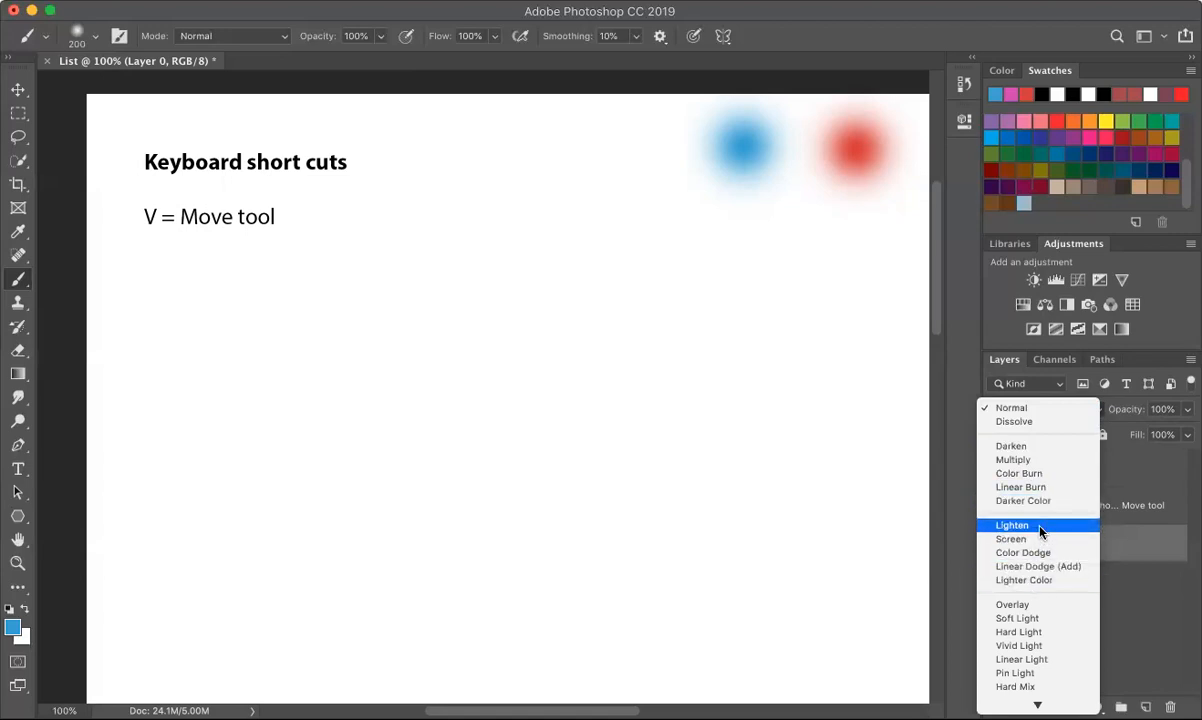
pyautogui.scroll(-3, 1040, 532)
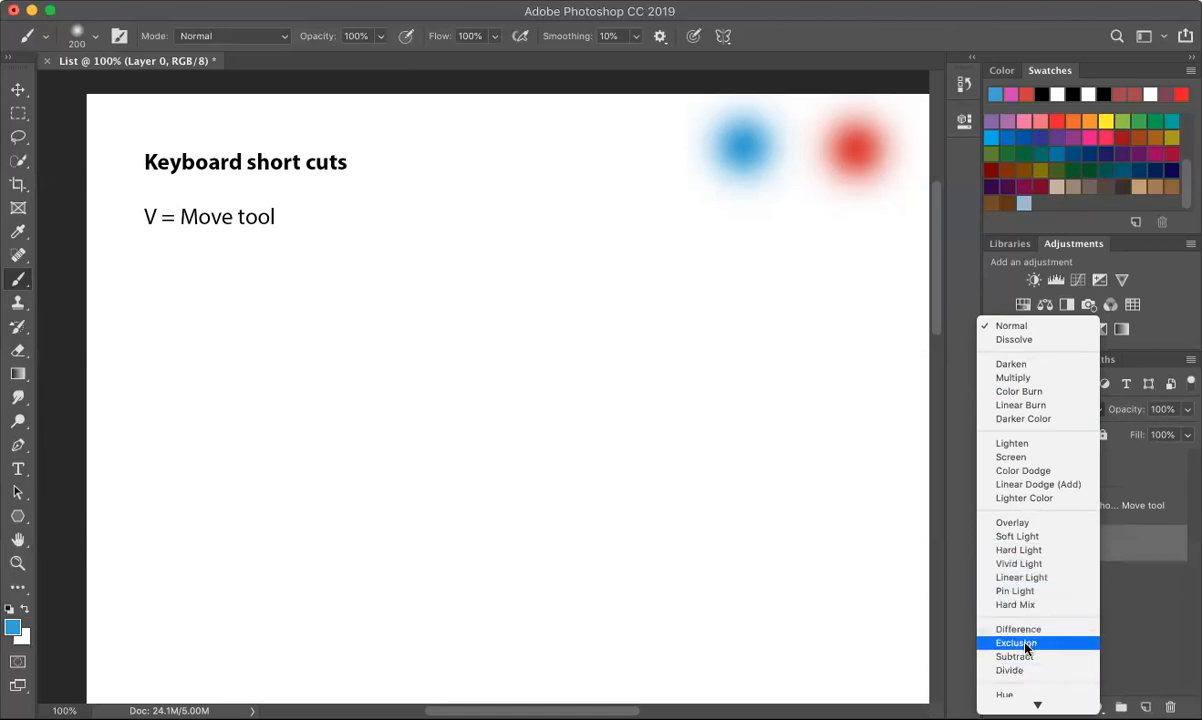
pyautogui.scroll(-2, 1028, 635)
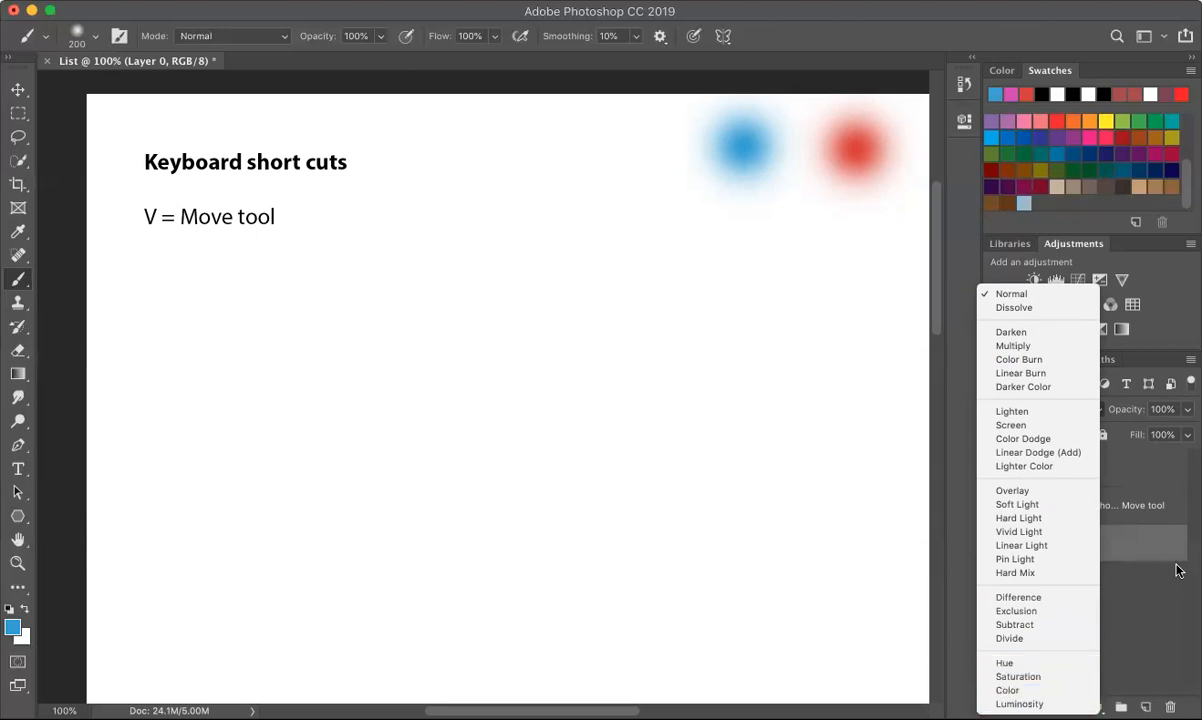
pyautogui.click(1155, 472)
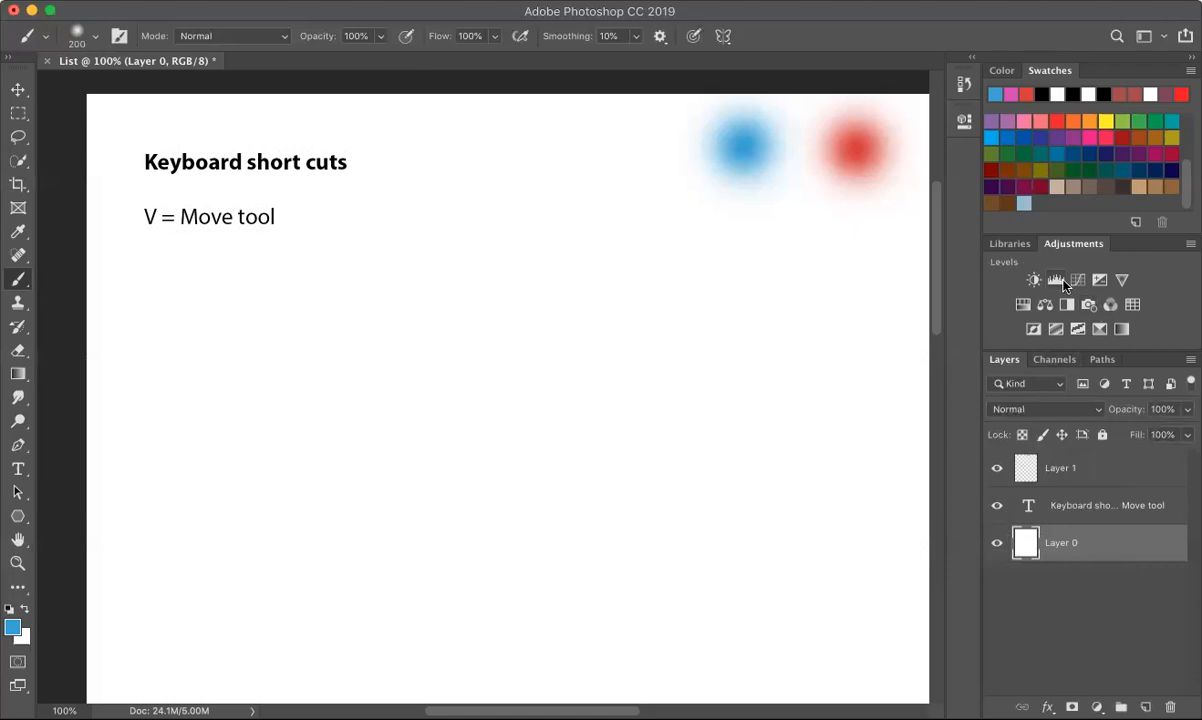
# Inspect the image with only the Red, only the Green and both channels visible, and show all RGB channels again.
pyautogui.click(1055, 362)
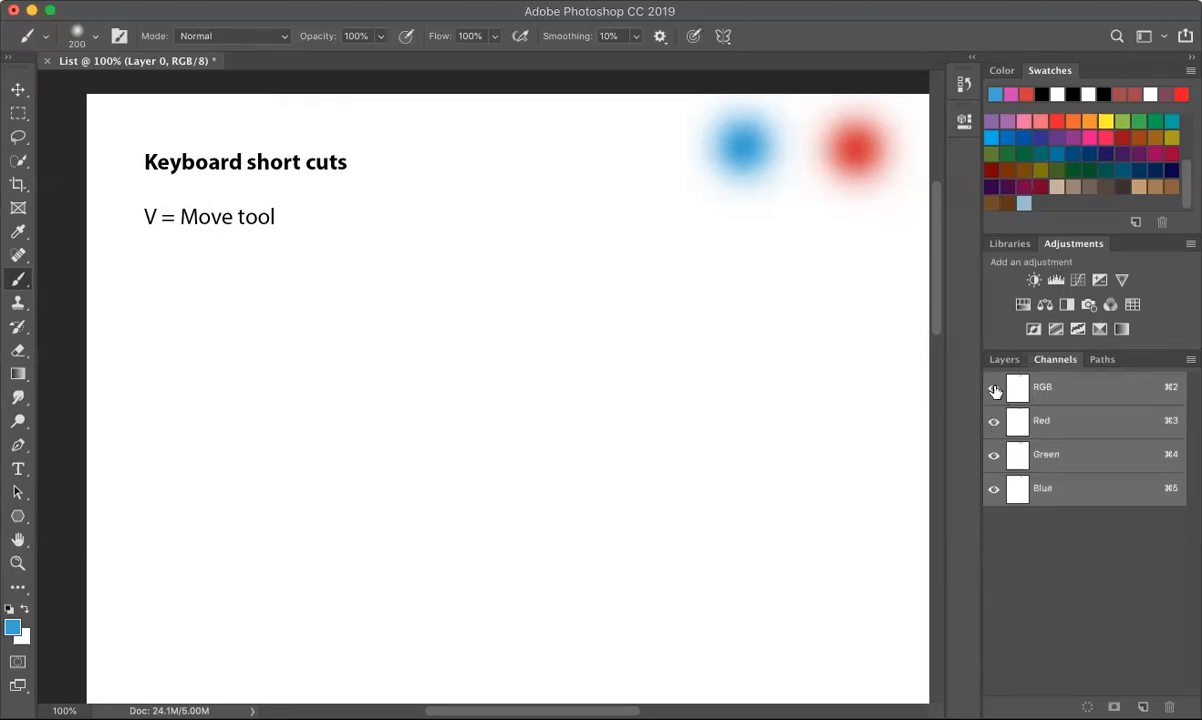
pyautogui.click(993, 455)
pyautogui.click(994, 488)
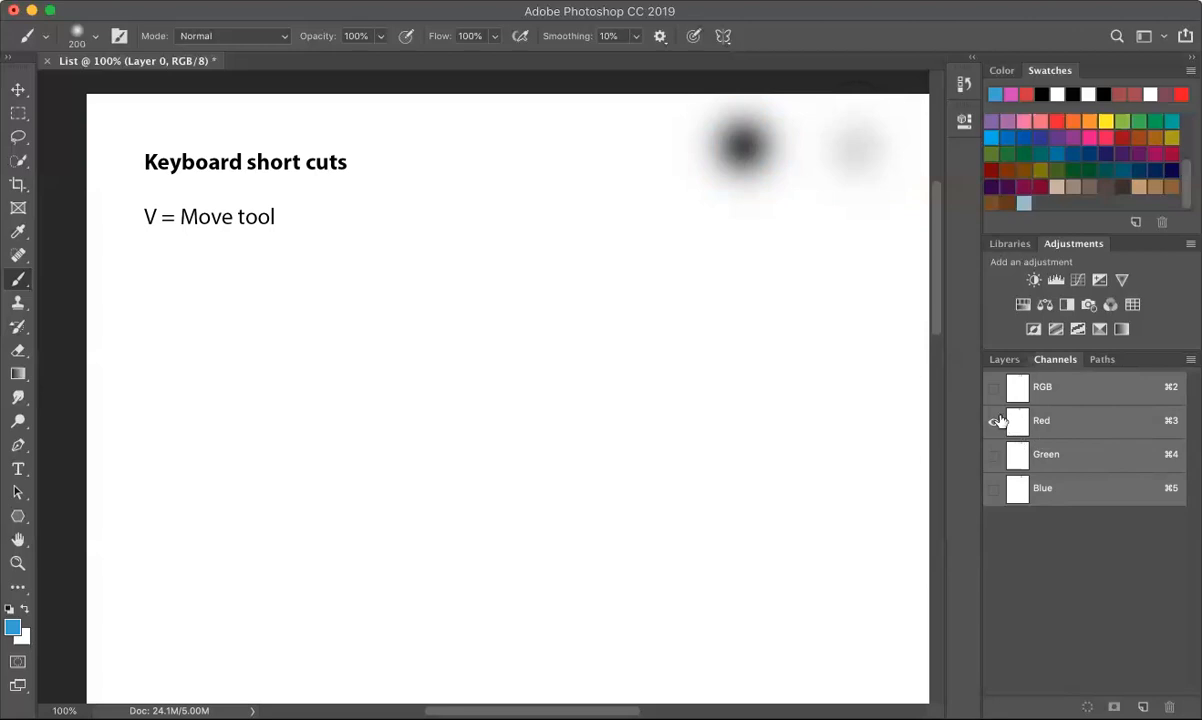
pyautogui.click(994, 455)
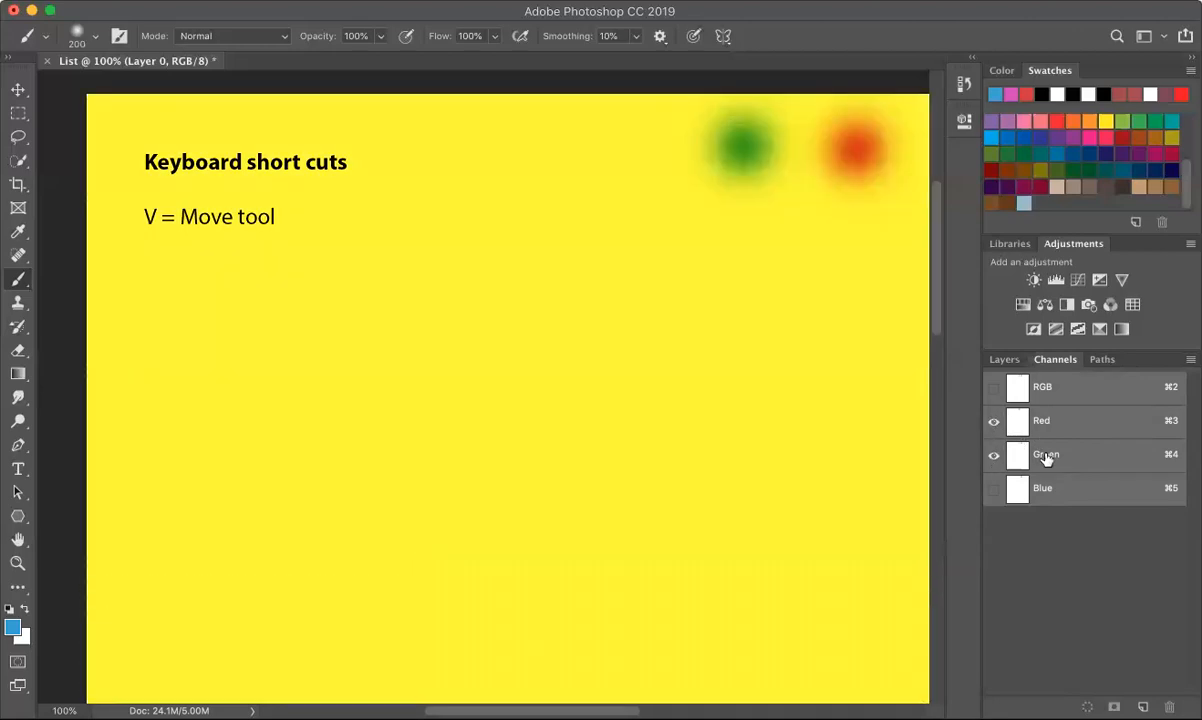
pyautogui.click(993, 421)
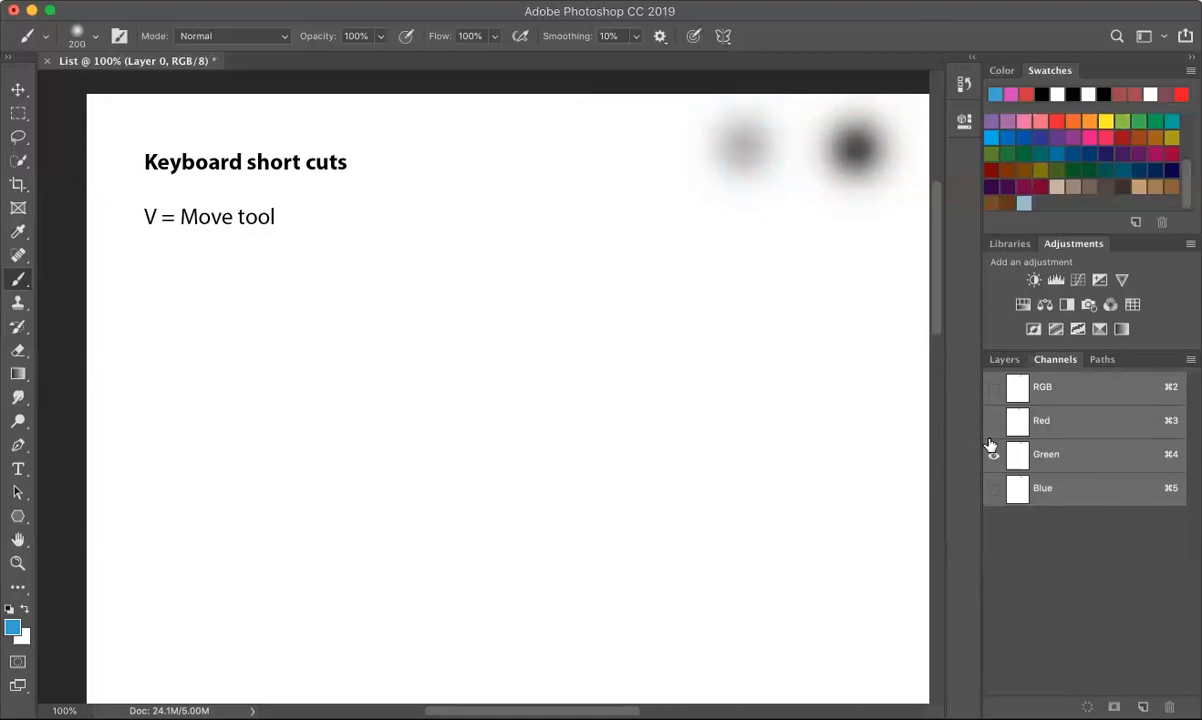
pyautogui.click(992, 426)
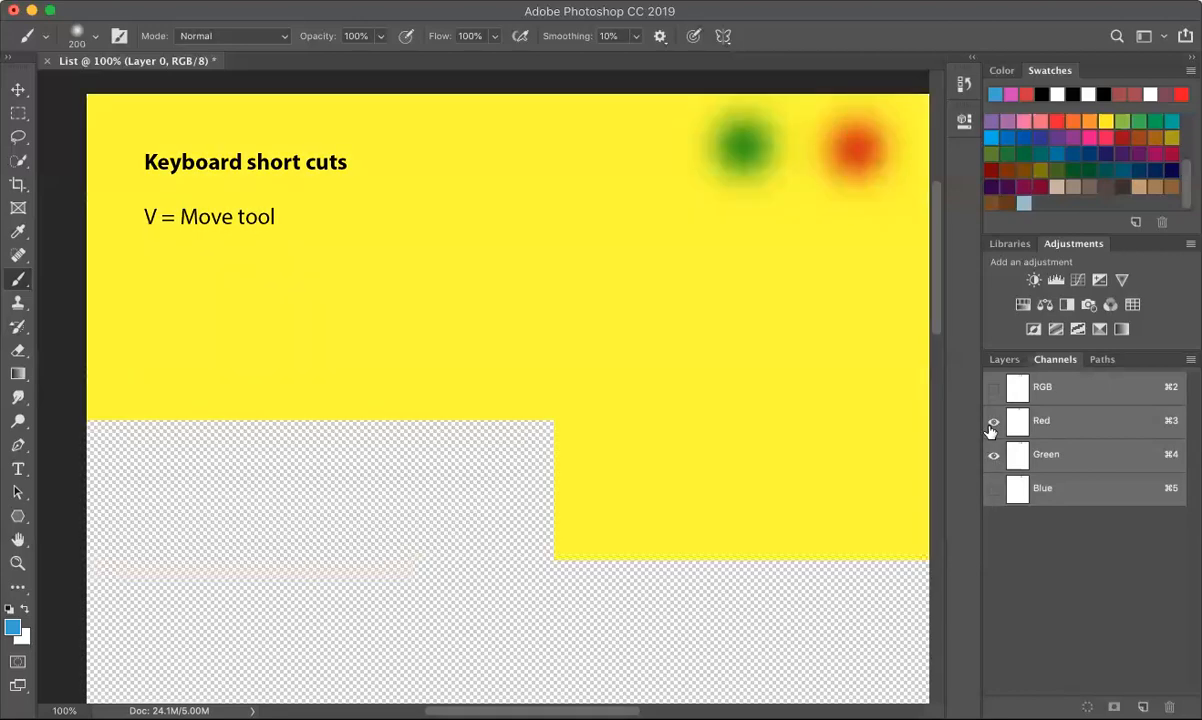
pyautogui.click(994, 488)
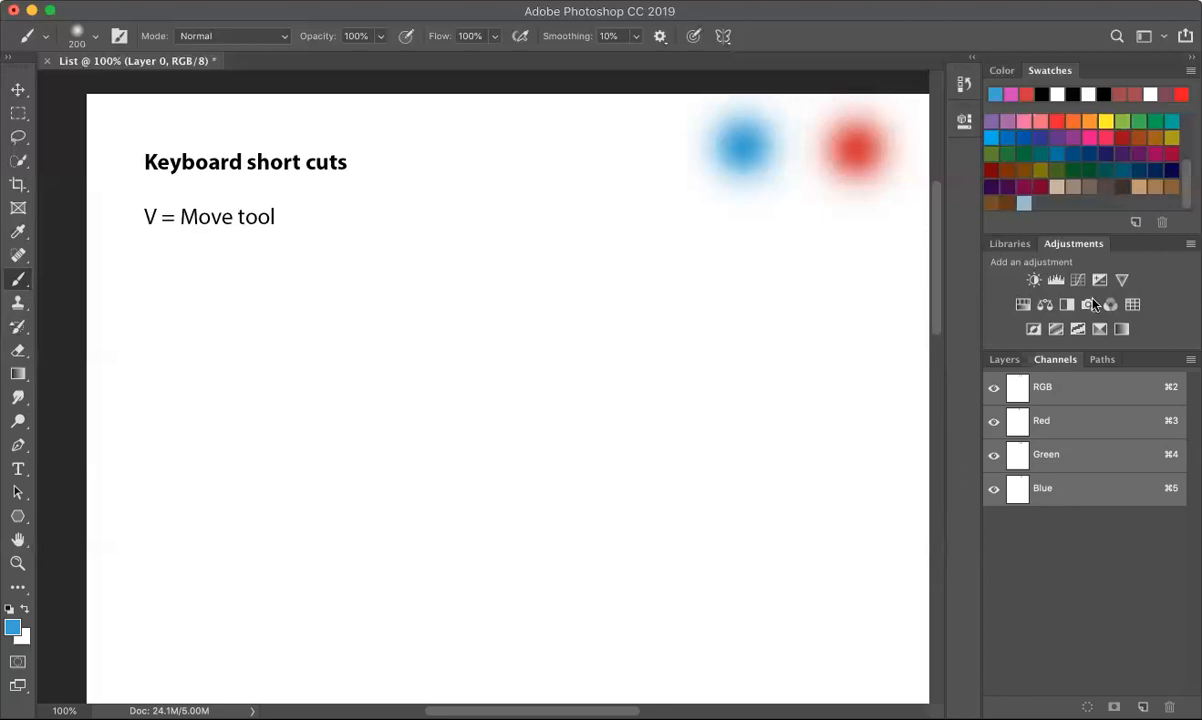
# Look at the document's paths and return to its layers.
pyautogui.click(1104, 360)
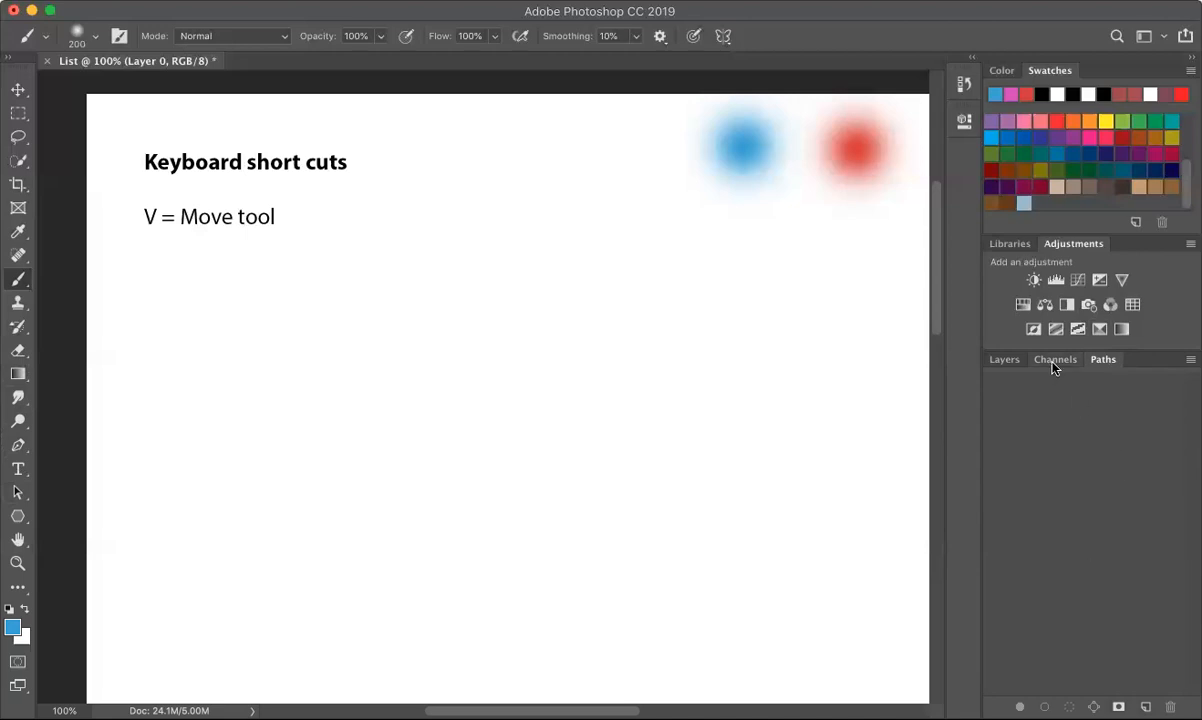
pyautogui.click(996, 362)
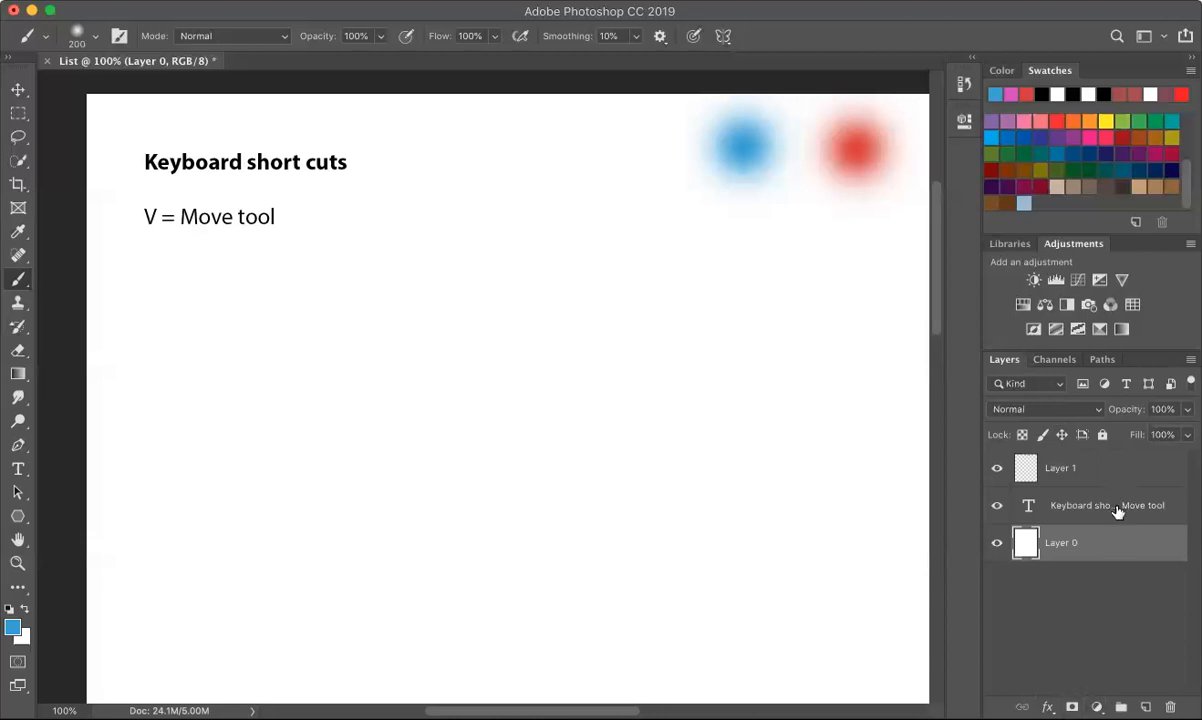
# Link the text layer with Layer 0 and unlink them, and review the available fill and adjustment layer types without adding one.
pyautogui.keyDown('shift'); pyautogui.click(1045, 507); pyautogui.keyUp('shift')
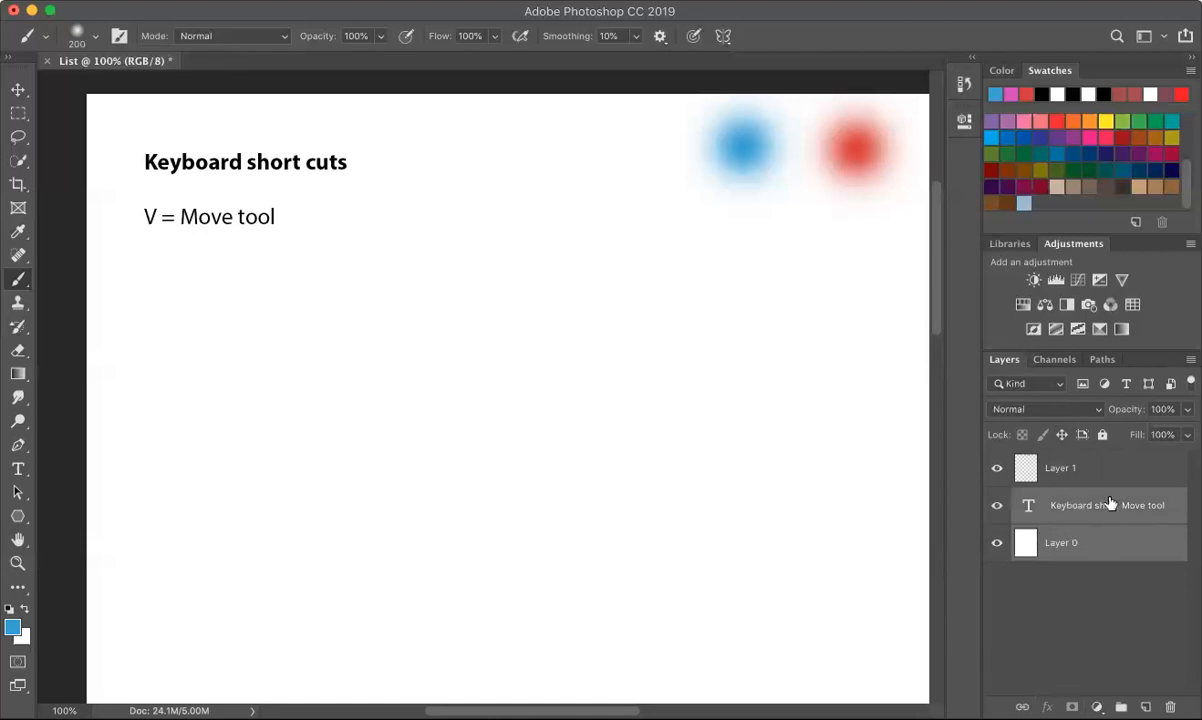
pyautogui.click(1022, 707)
pyautogui.click(1022, 707)
pyautogui.click(1096, 707)
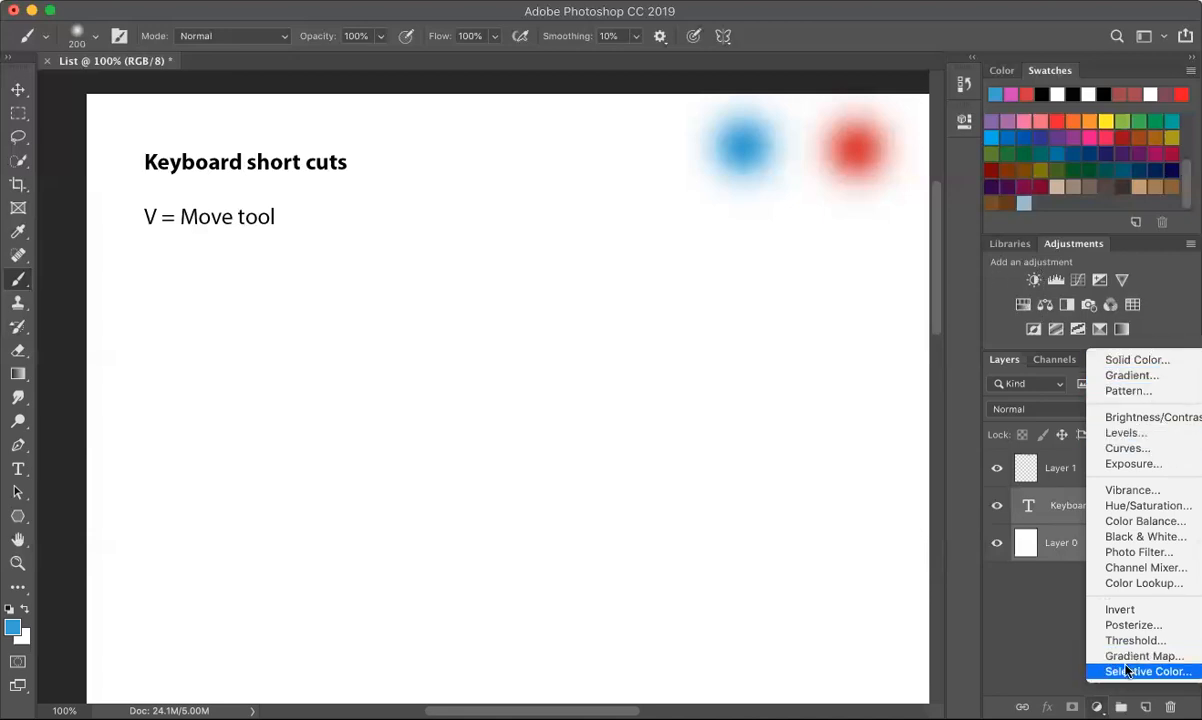
pyautogui.click(1004, 652)
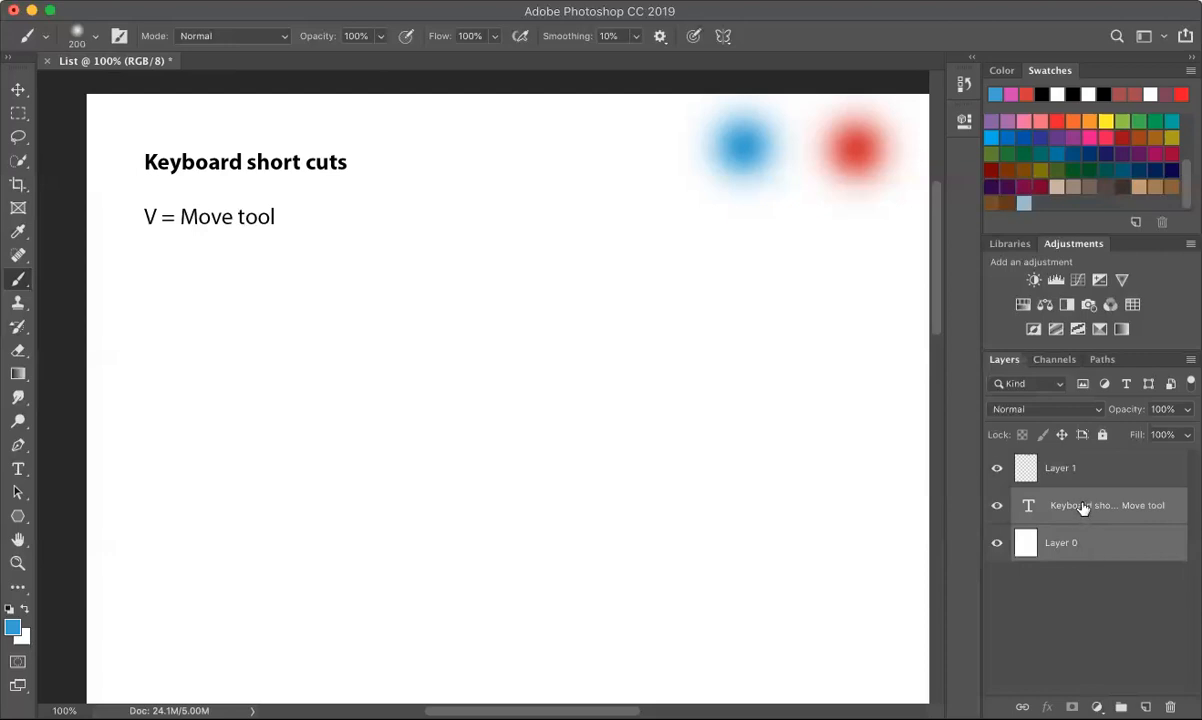
# Group the text layer and Layer 0 and rename the group as cc.
pyautogui.click(1040, 508)
pyautogui.keyDown('shift'); pyautogui.click(1101, 540); pyautogui.keyUp('shift')
pyautogui.press('super+g')
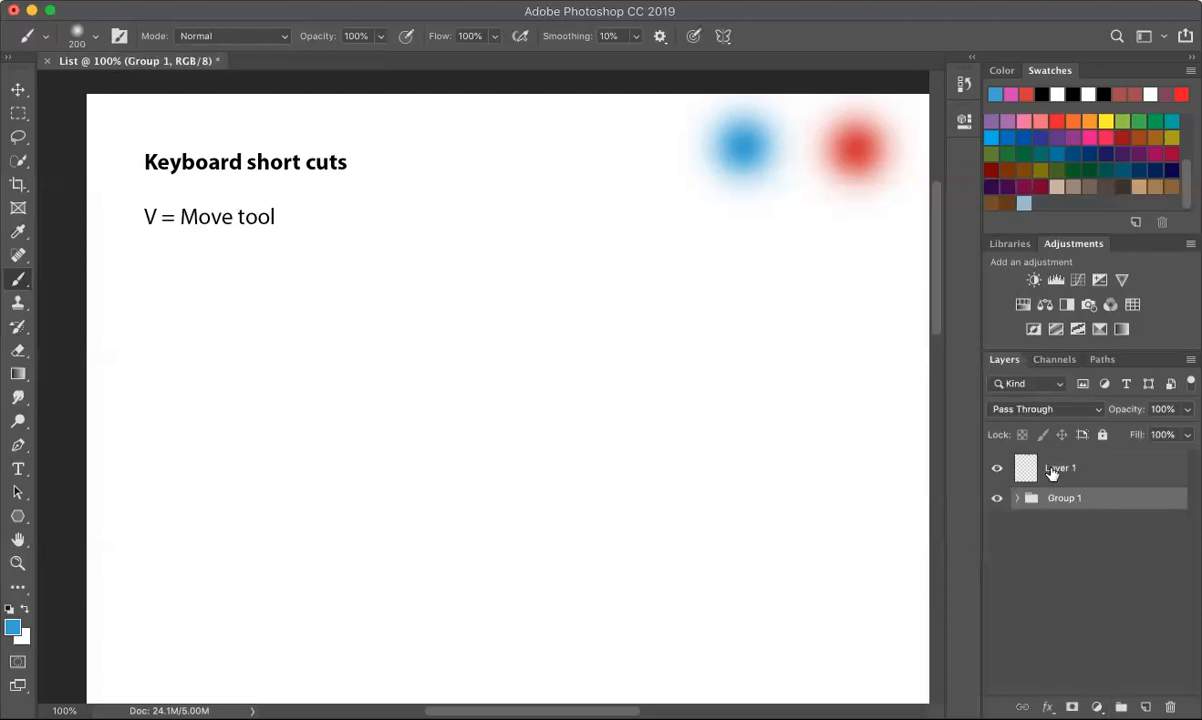
pyautogui.doubleClick(1065, 498)
pyautogui.write('cc')
pyautogui.press('Return')
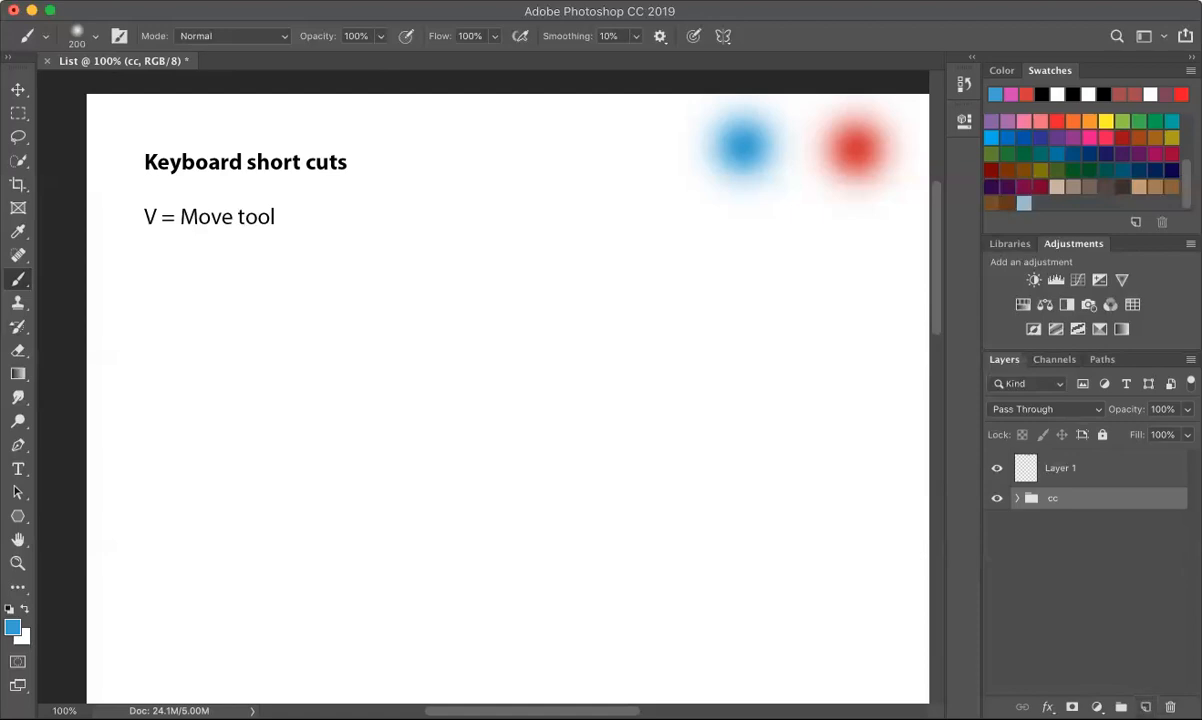
# Add a new empty layer above the cc group and delete it.
pyautogui.click(1145, 707)
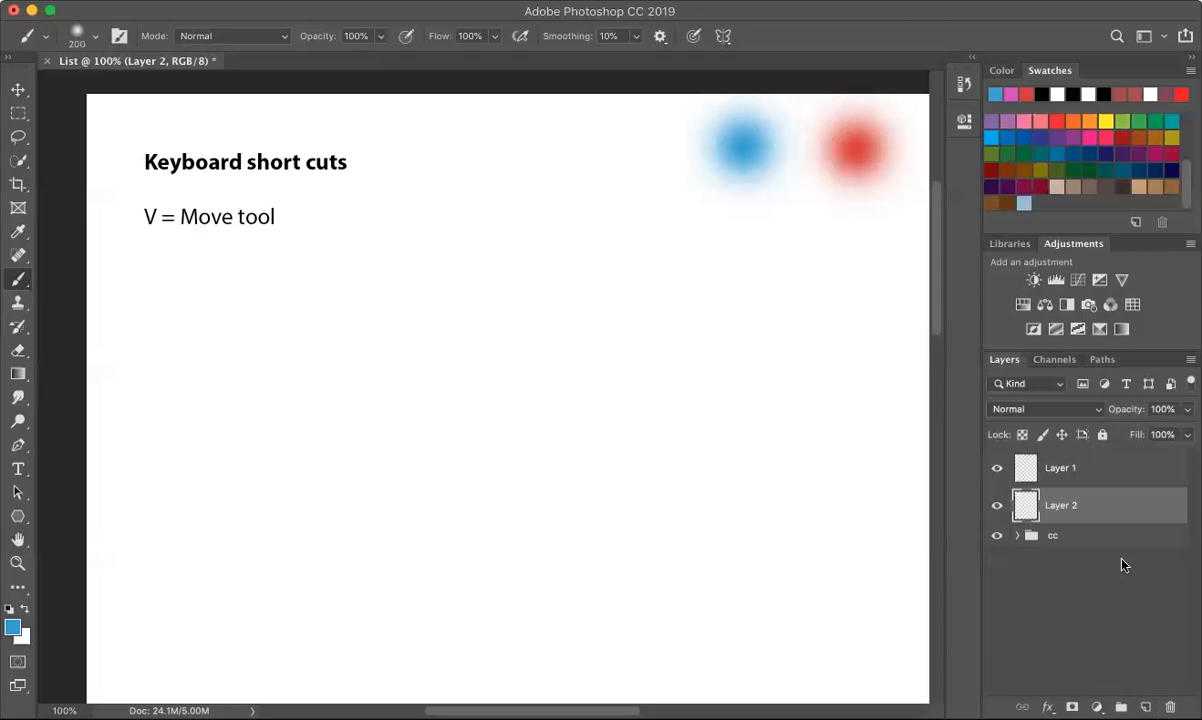
pyautogui.moveTo(1123, 505); pyautogui.dragTo(1170, 707)
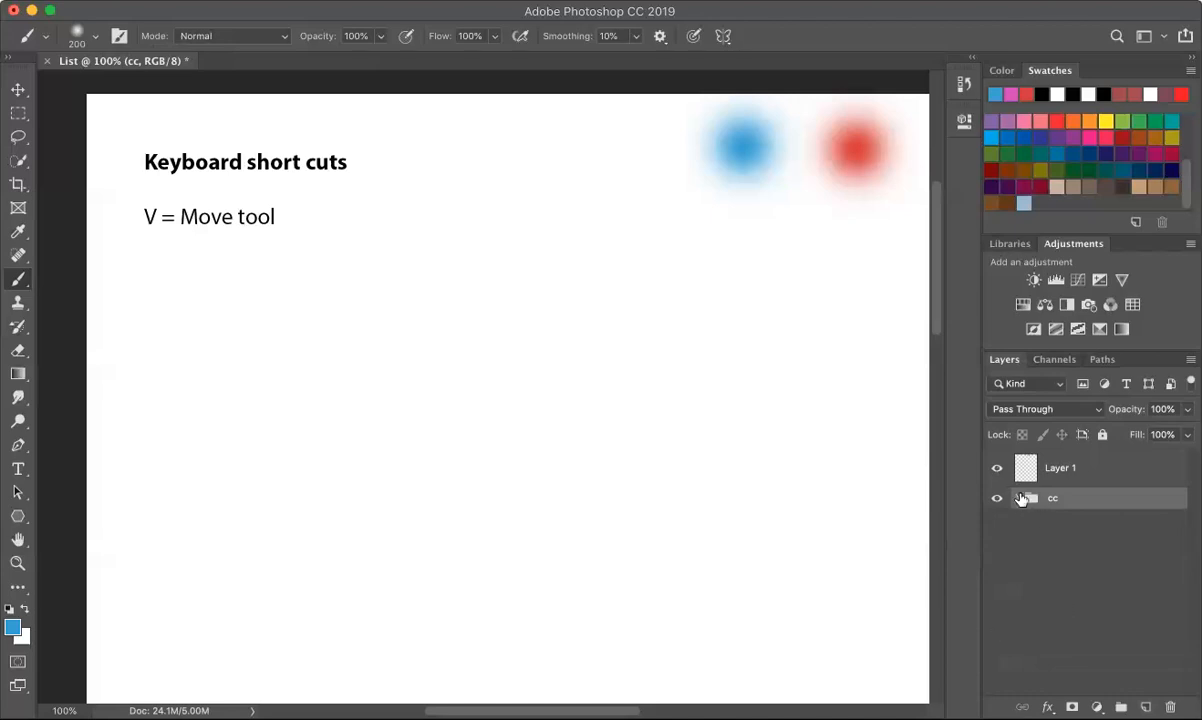
# Delete Layer 1, which holds the blue and red brush spots.
pyautogui.click(1112, 469)
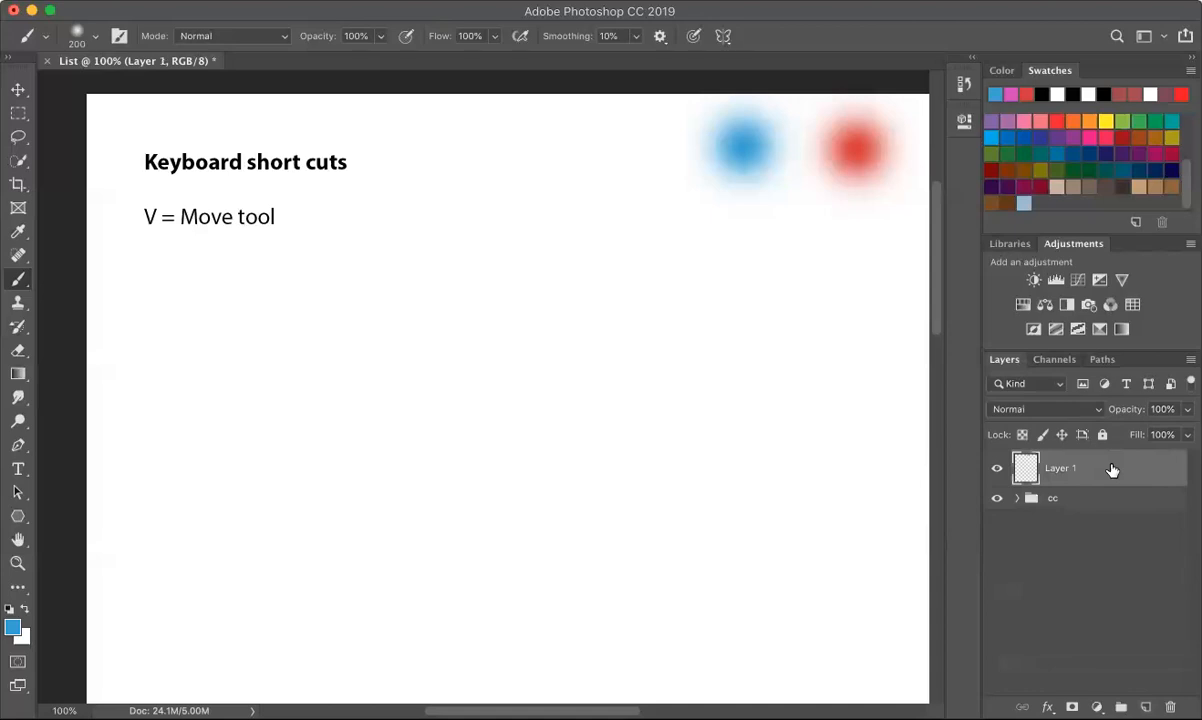
pyautogui.press('Delete')
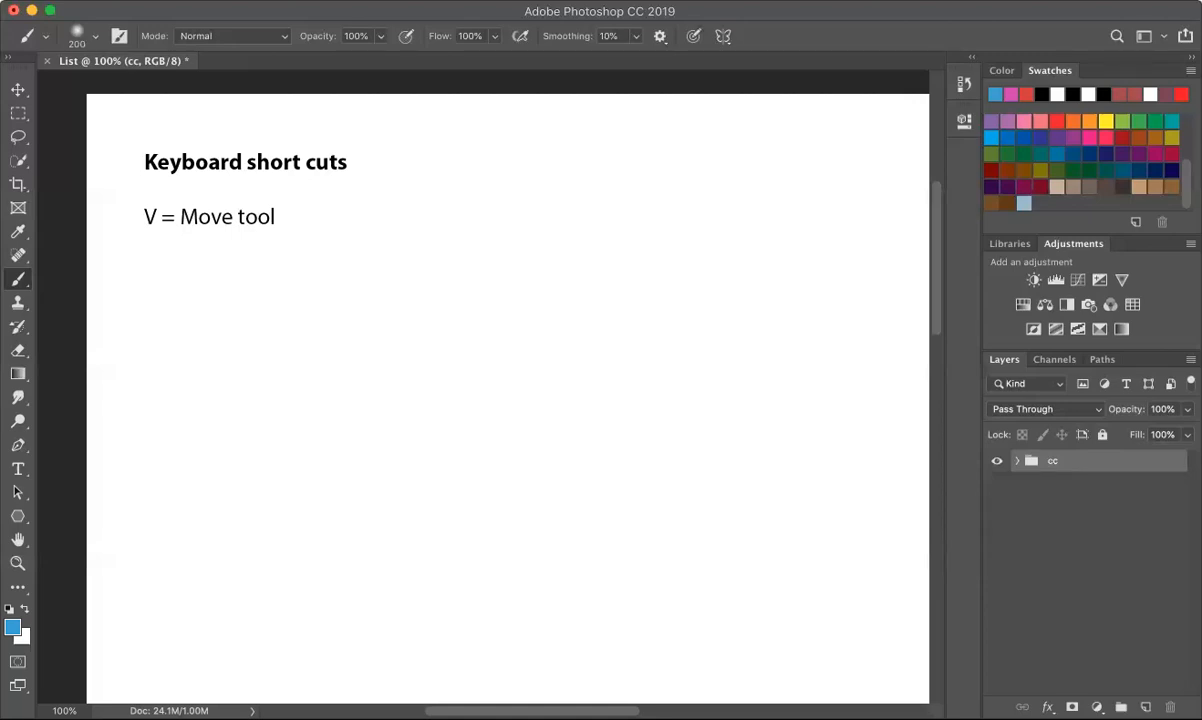
# Start a new document and review the Saved, Photo, Print, Art & Illustration, Web, Mobile and Film & Video presets.
pyautogui.click(140, 0)
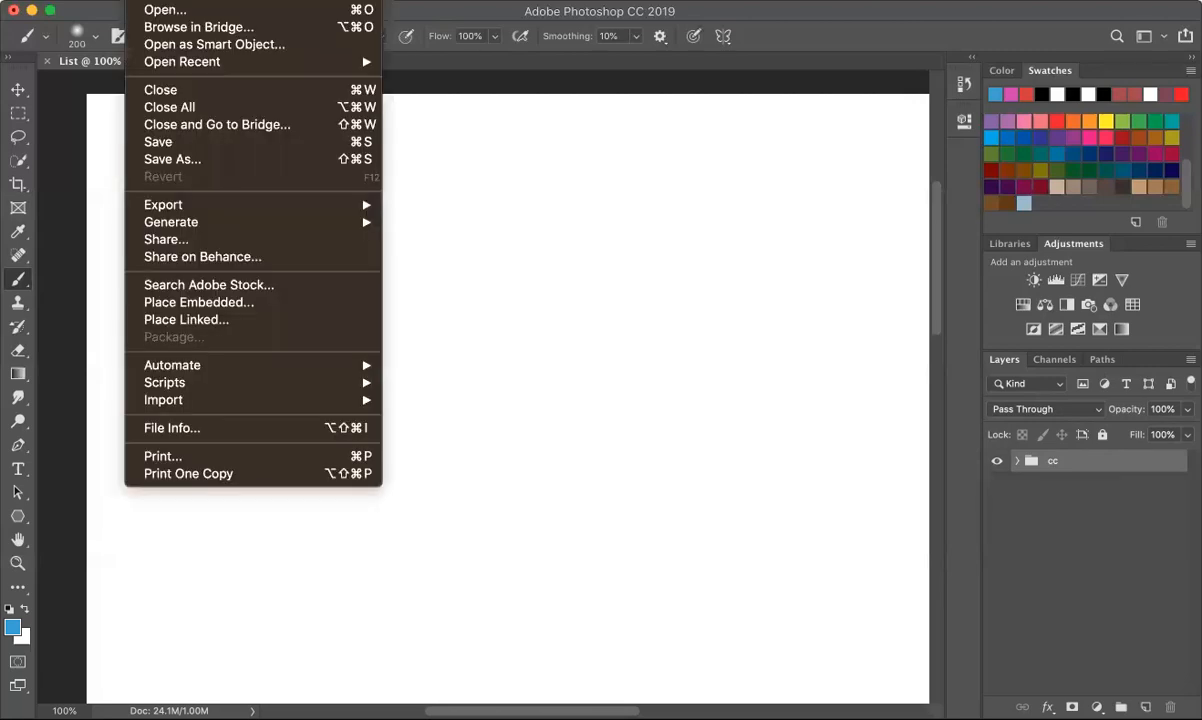
pyautogui.click(165, 0)
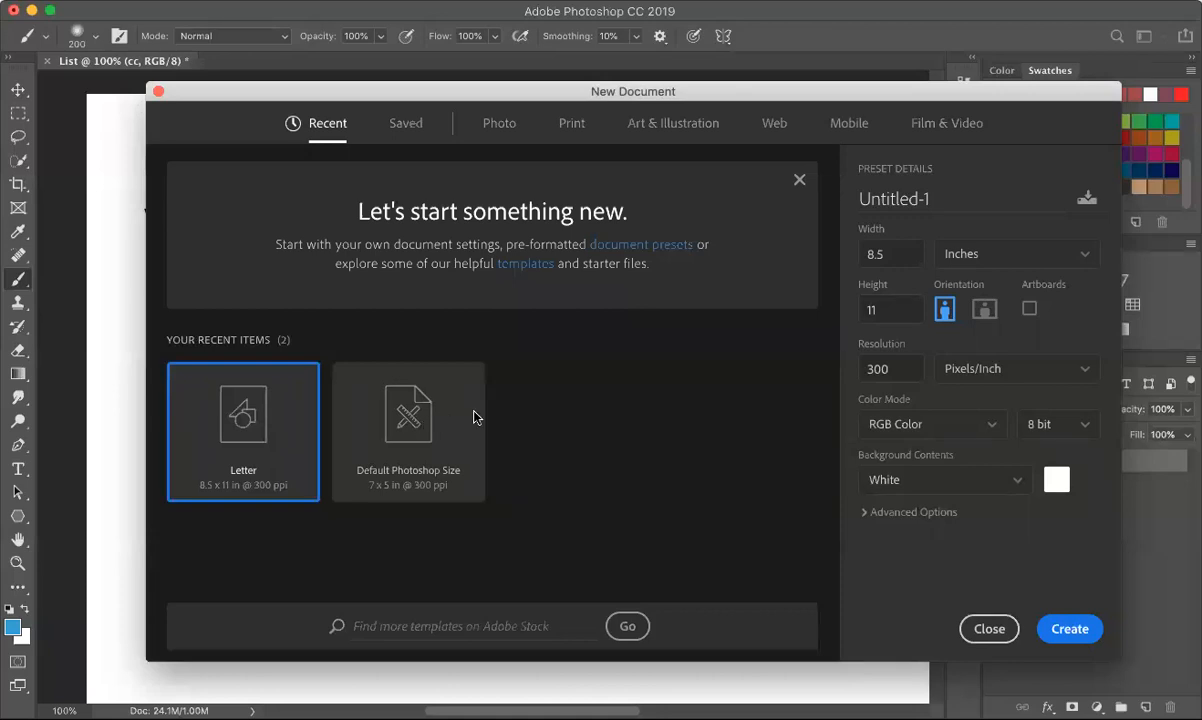
pyautogui.click(407, 126)
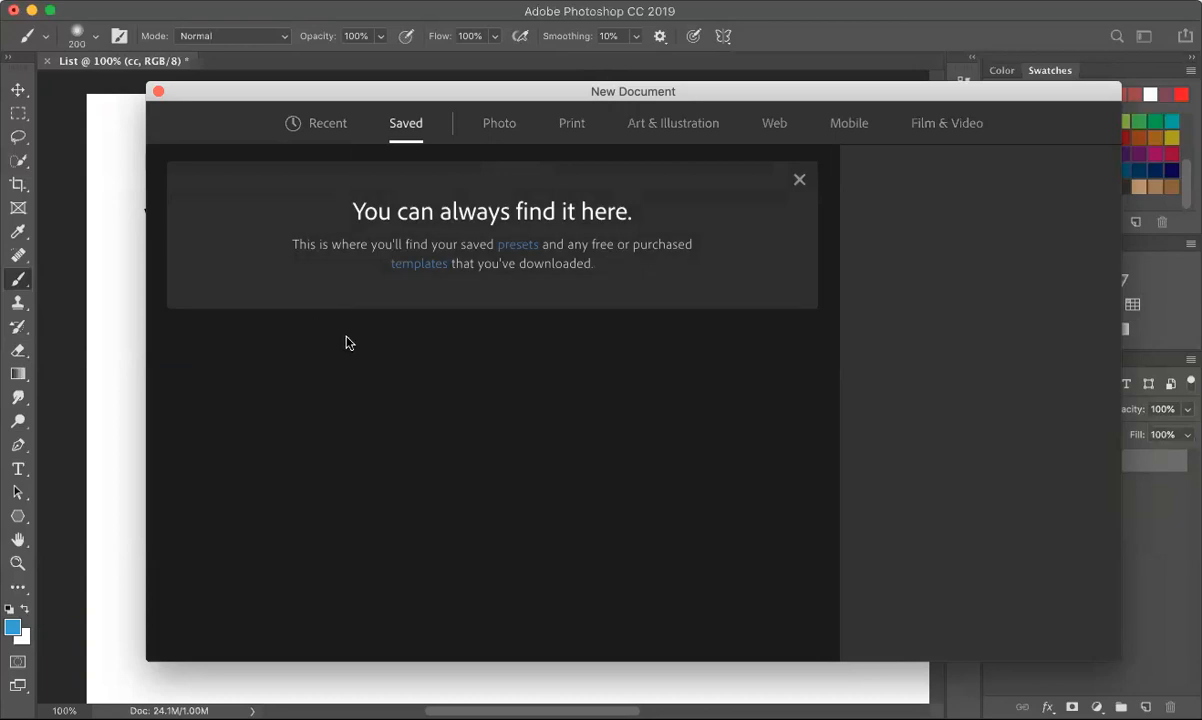
pyautogui.click(494, 128)
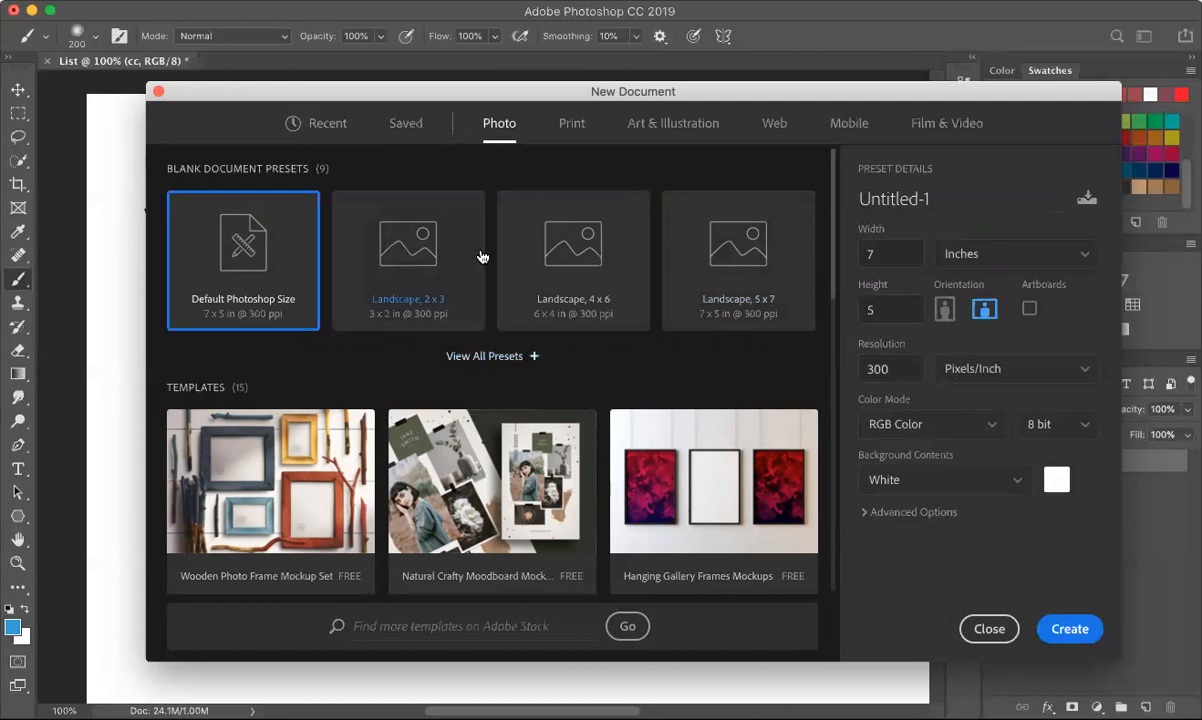
pyautogui.click(586, 123)
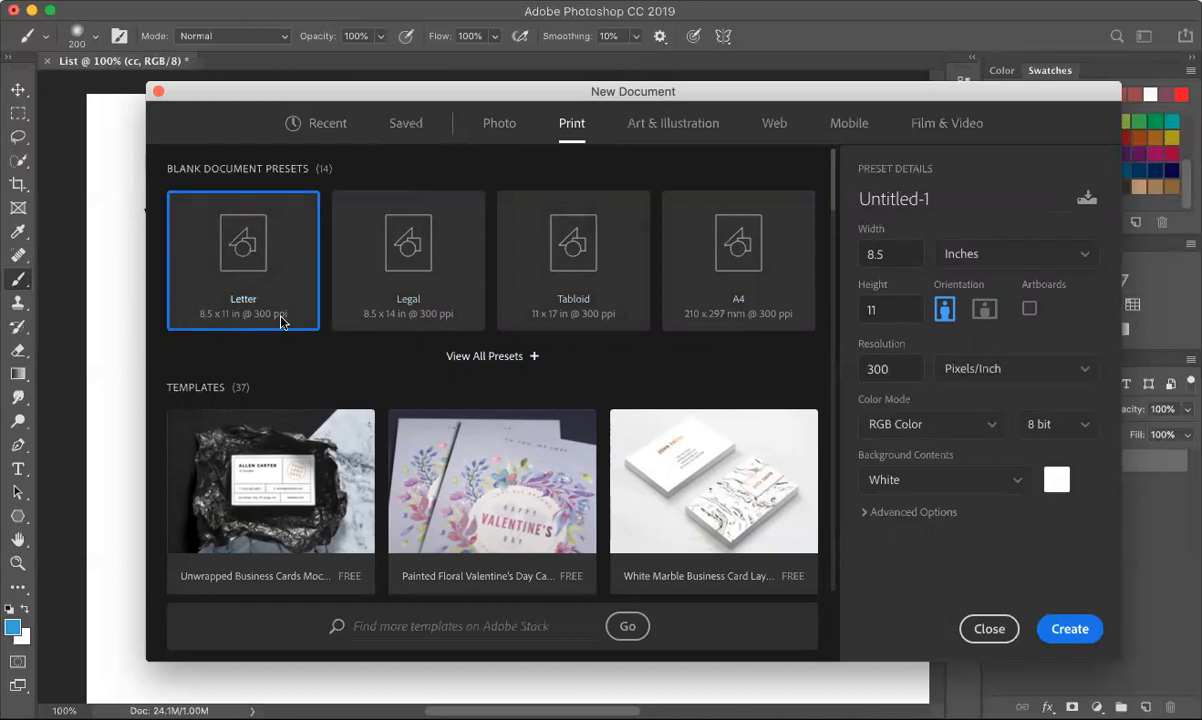
pyautogui.click(694, 124)
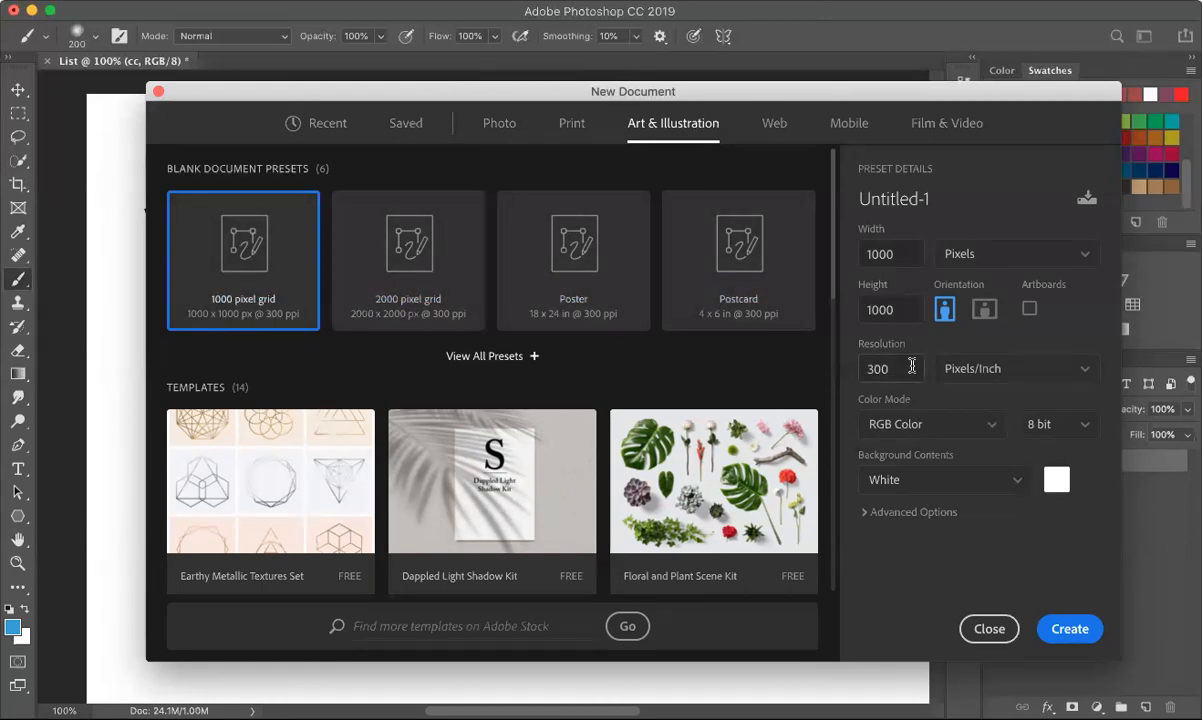
pyautogui.click(775, 124)
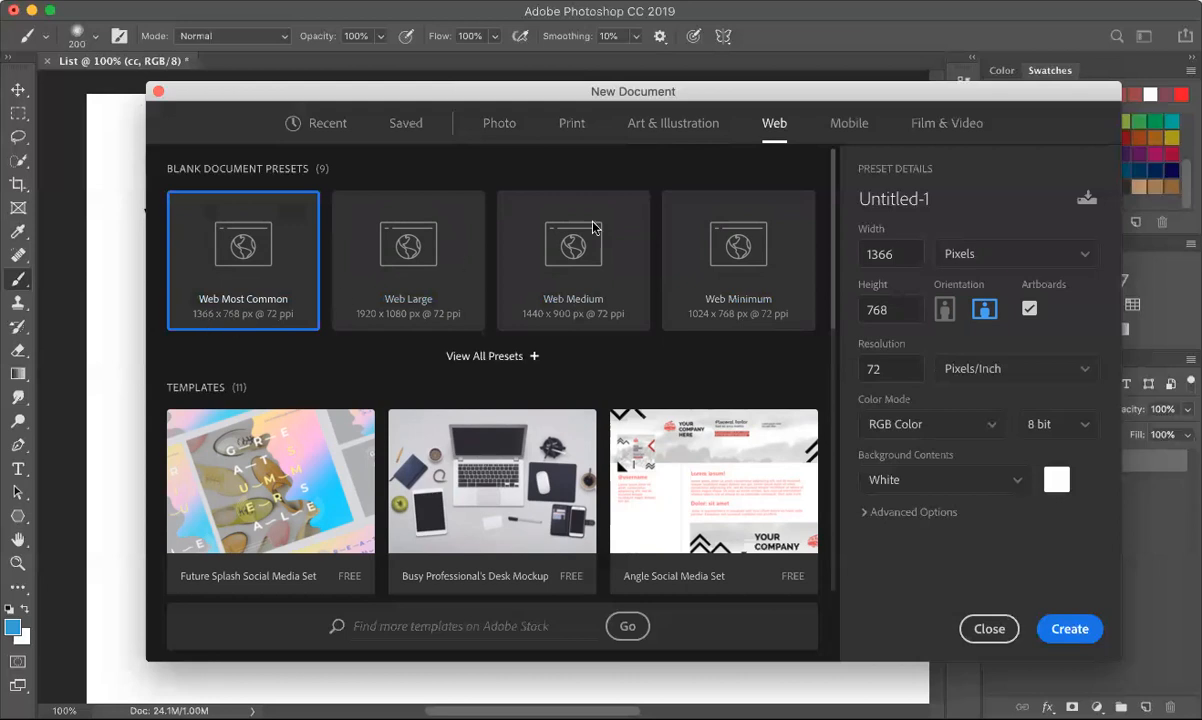
pyautogui.click(830, 124)
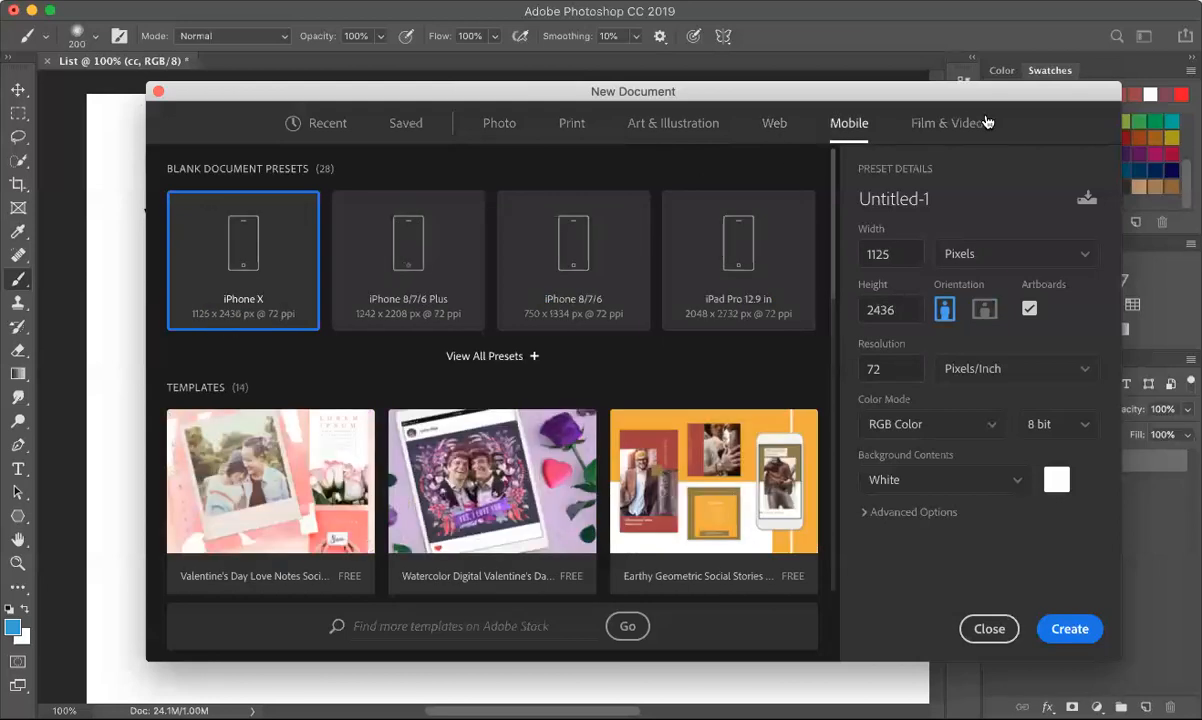
pyautogui.click(918, 126)
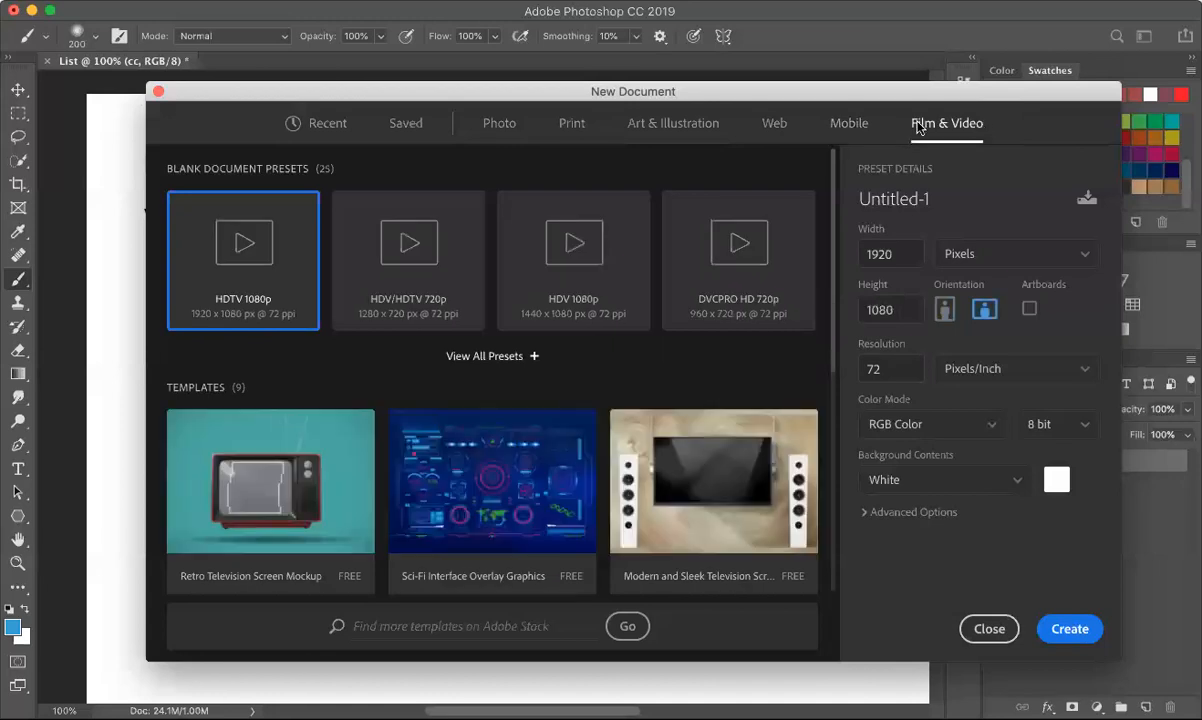
pyautogui.click(828, 124)
pyautogui.click(766, 128)
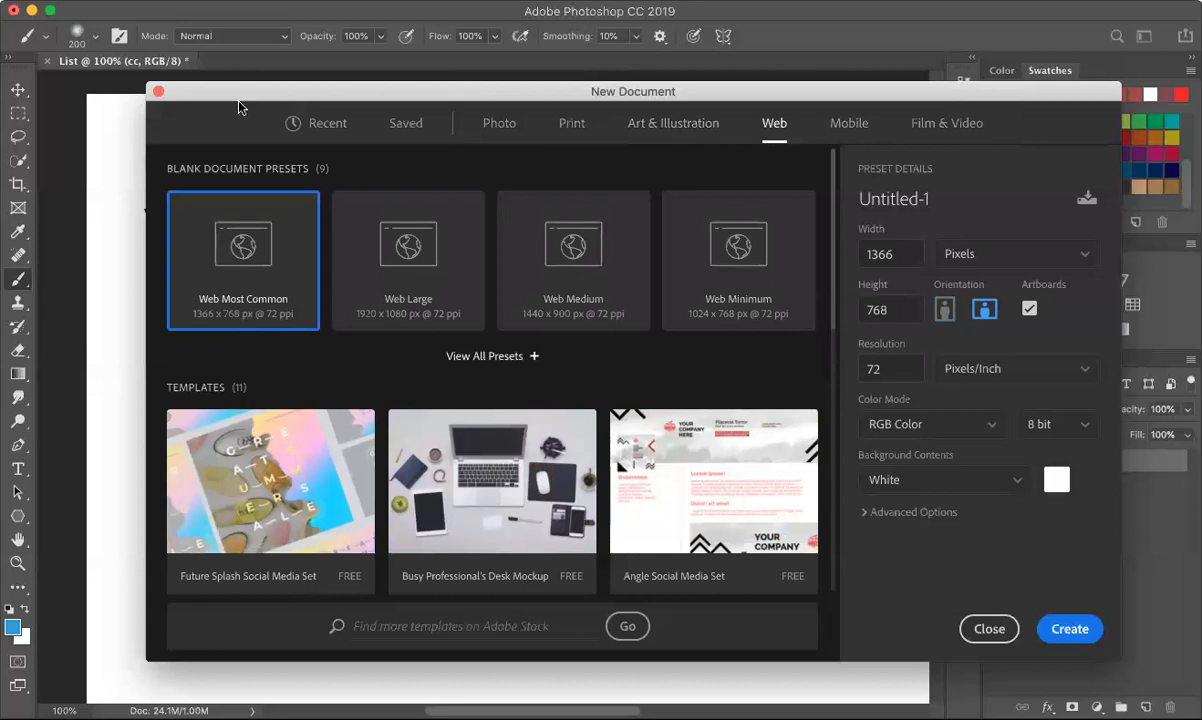
# Try a custom new document size of 11 by 17 inches, switching it to landscape and back to portrait.
pyautogui.click(302, 123)
pyautogui.moveTo(943, 198); pyautogui.dragTo(856, 201)
pyautogui.moveTo(898, 255); pyautogui.dragTo(764, 248)
pyautogui.write('11')
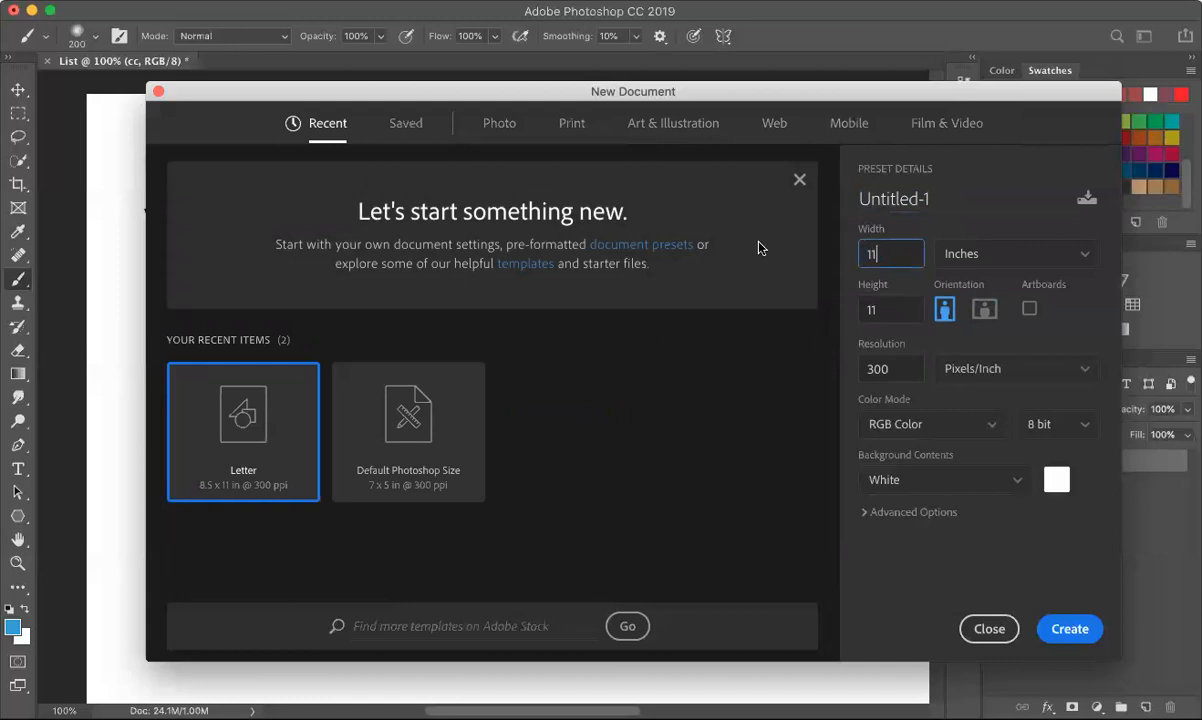
pyautogui.click(1085, 256)
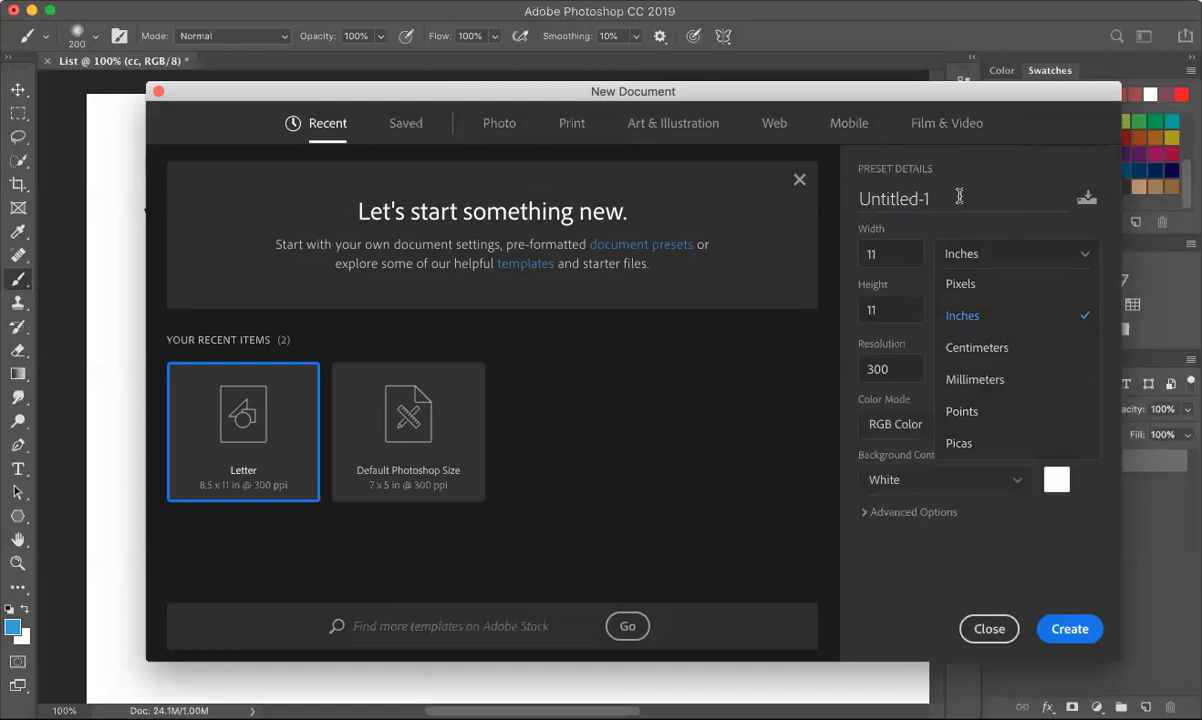
pyautogui.click(970, 162)
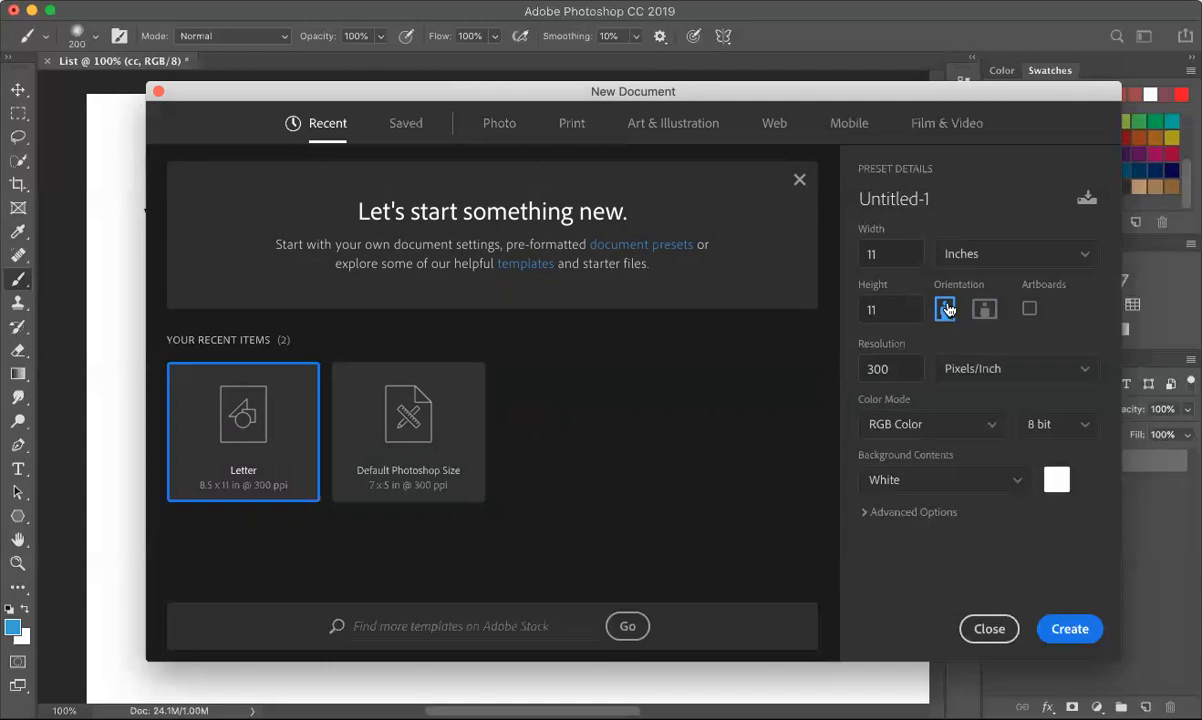
pyautogui.click(890, 307)
pyautogui.write('17')
pyautogui.click(986, 310)
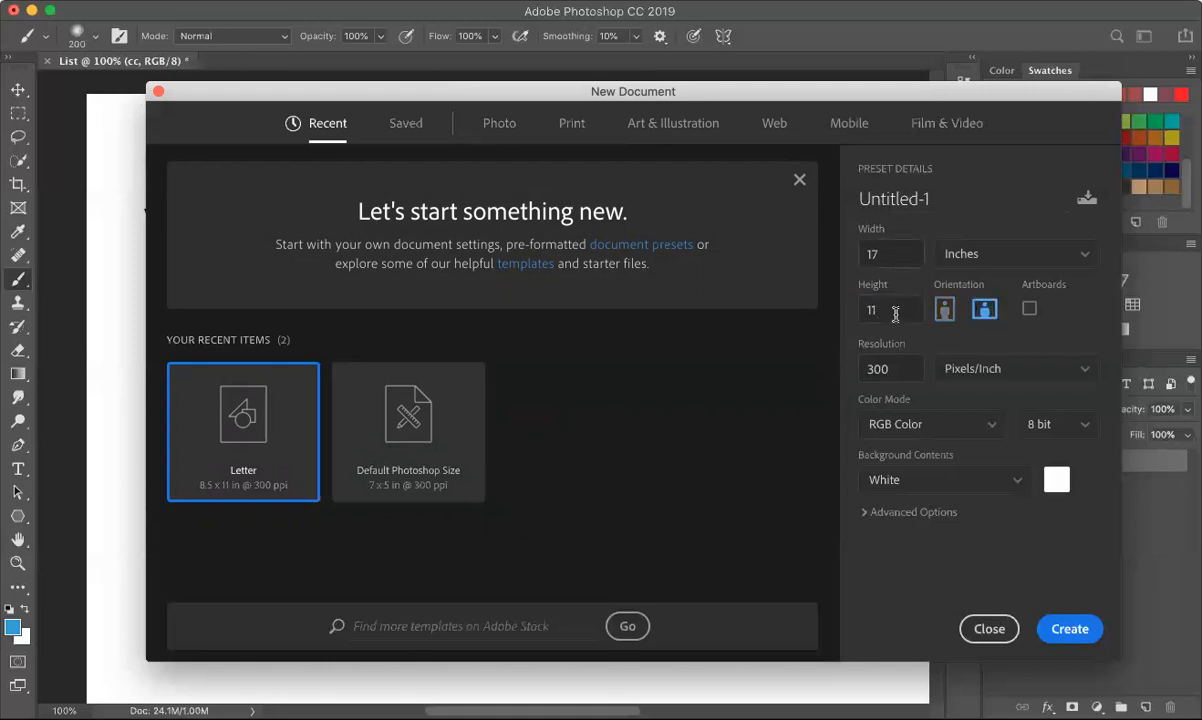
pyautogui.click(943, 308)
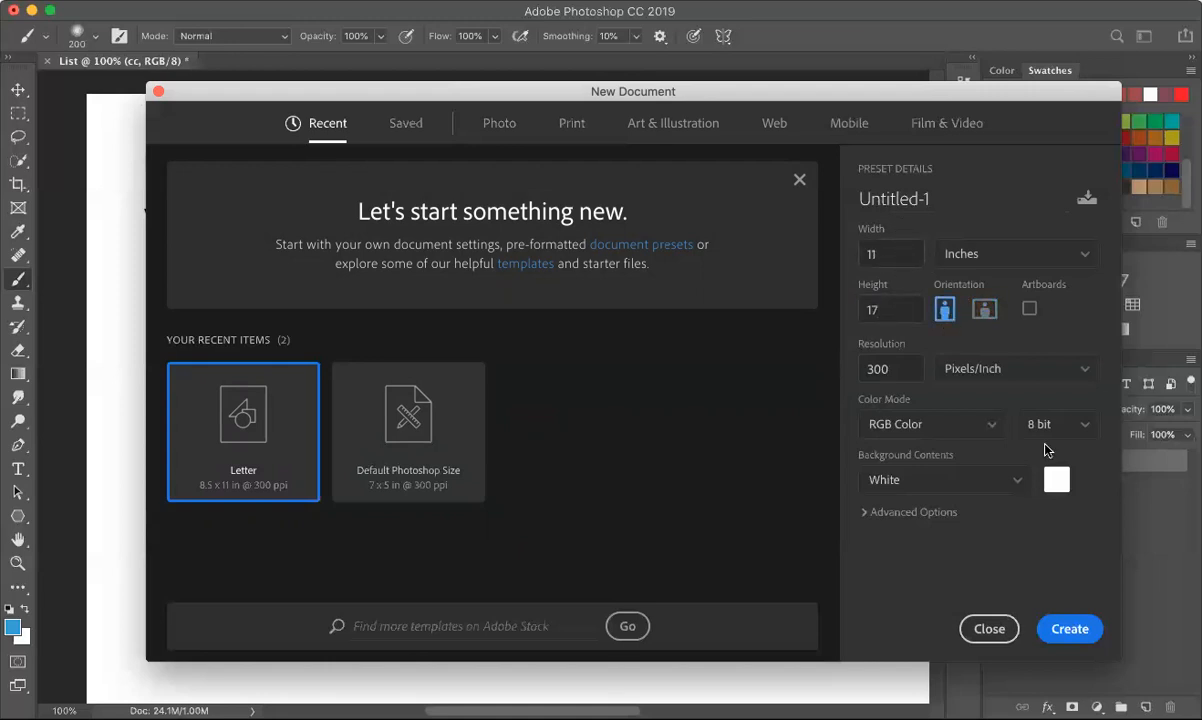
# Review the new document's color mode, bit depth, background contents and advanced options, and close the setup without creating a document.
pyautogui.click(980, 430)
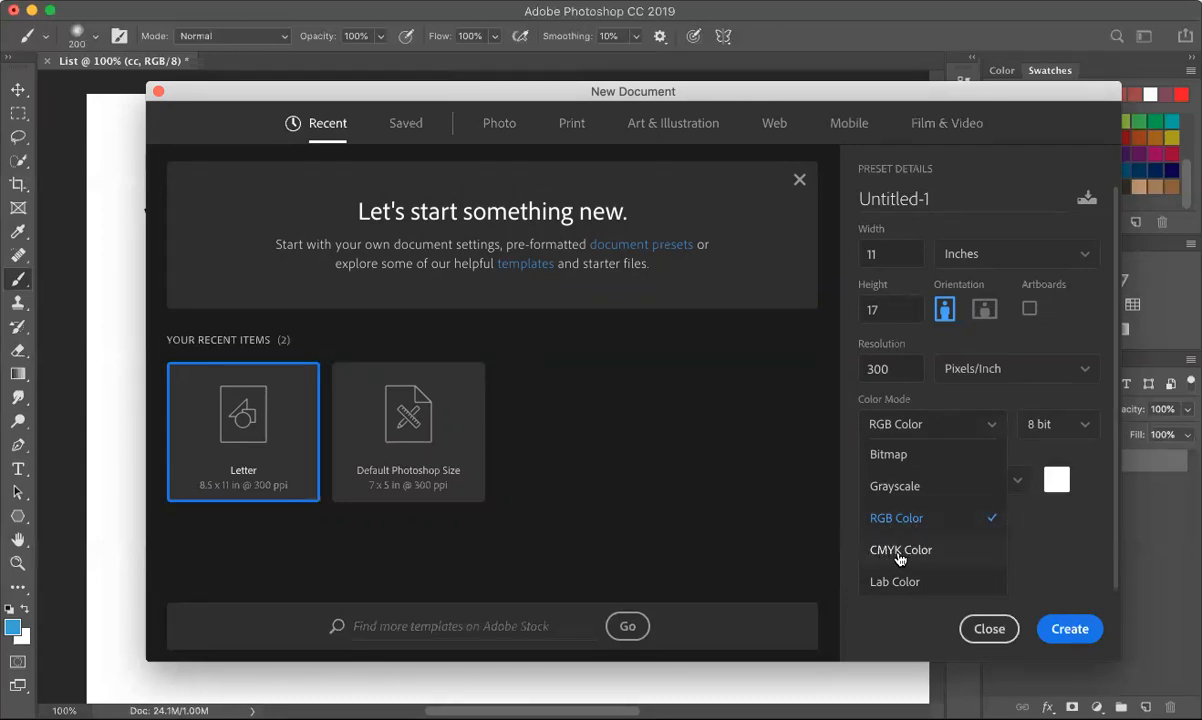
pyautogui.click(1086, 428)
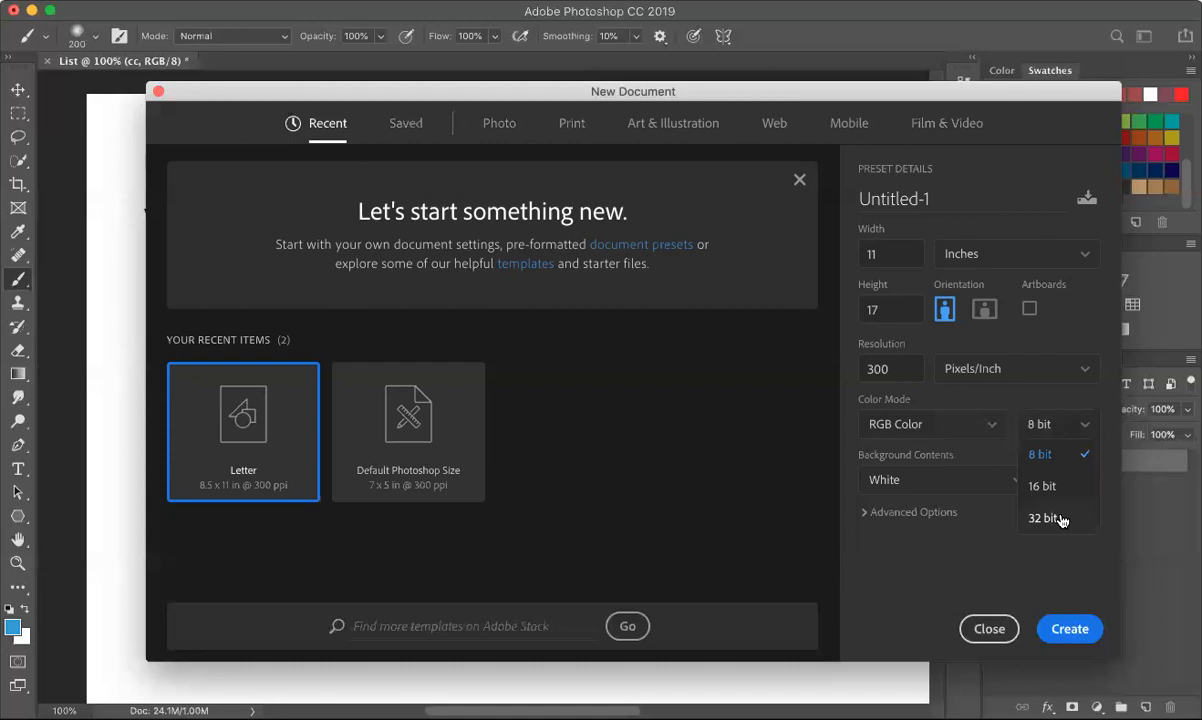
pyautogui.click(1038, 564)
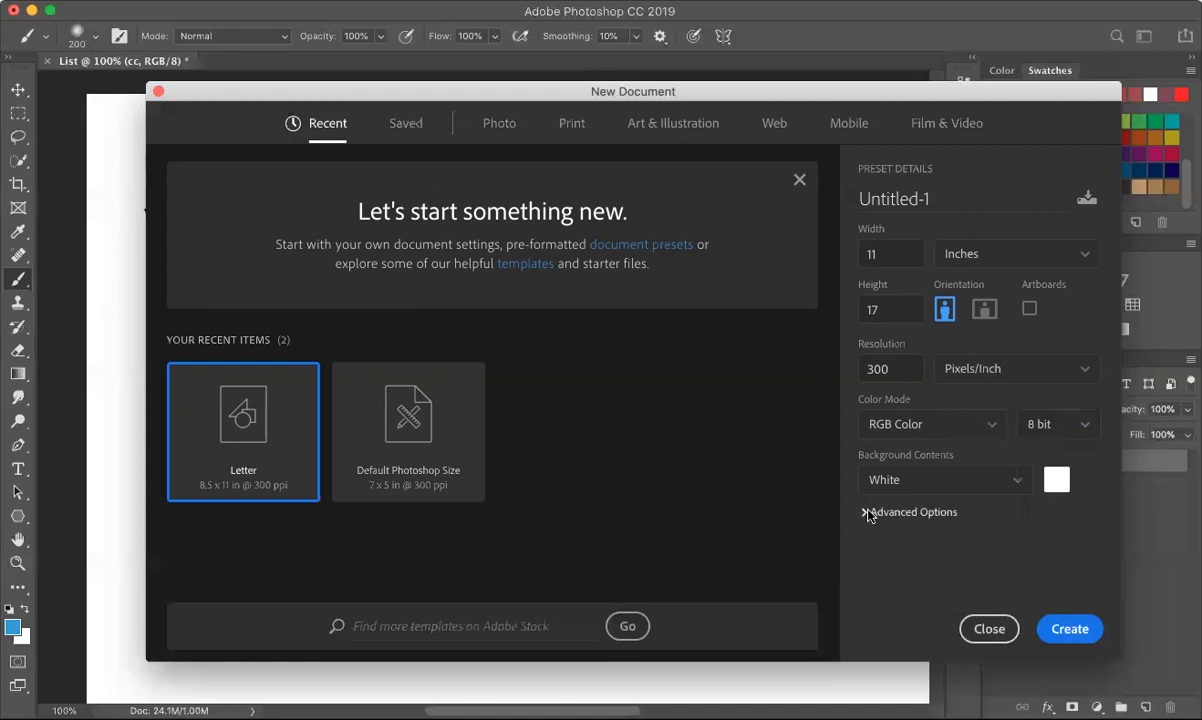
pyautogui.click(939, 484)
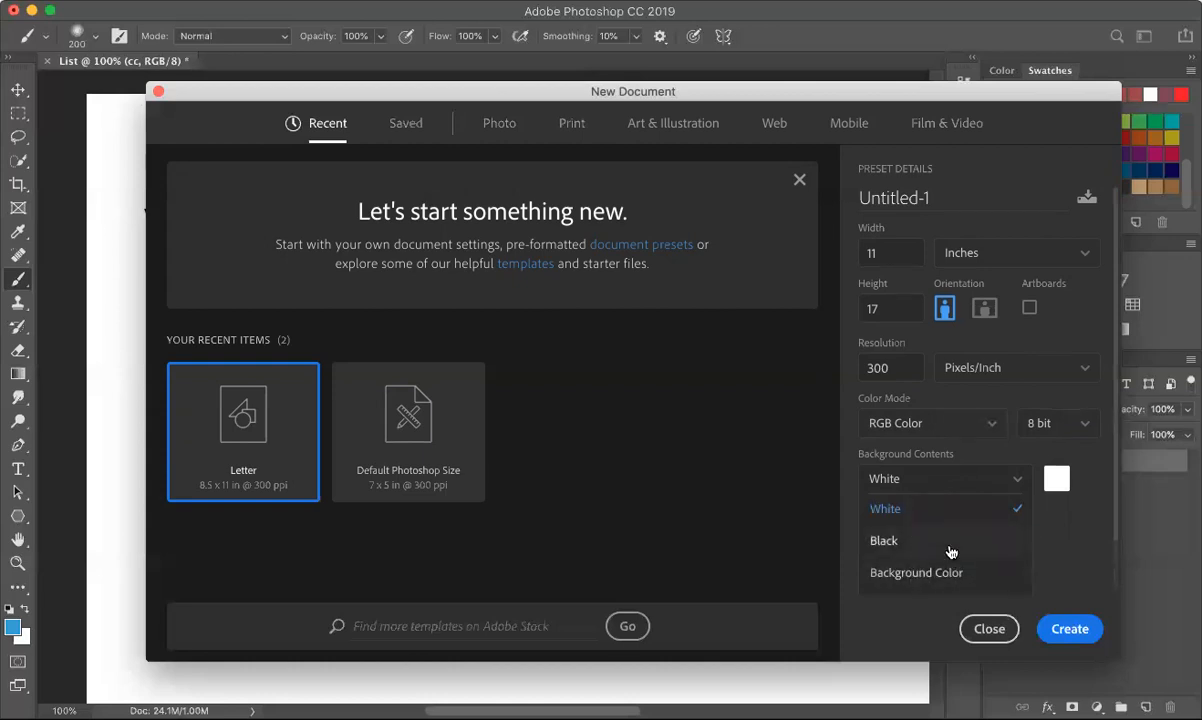
pyautogui.scroll(-3, 948, 556)
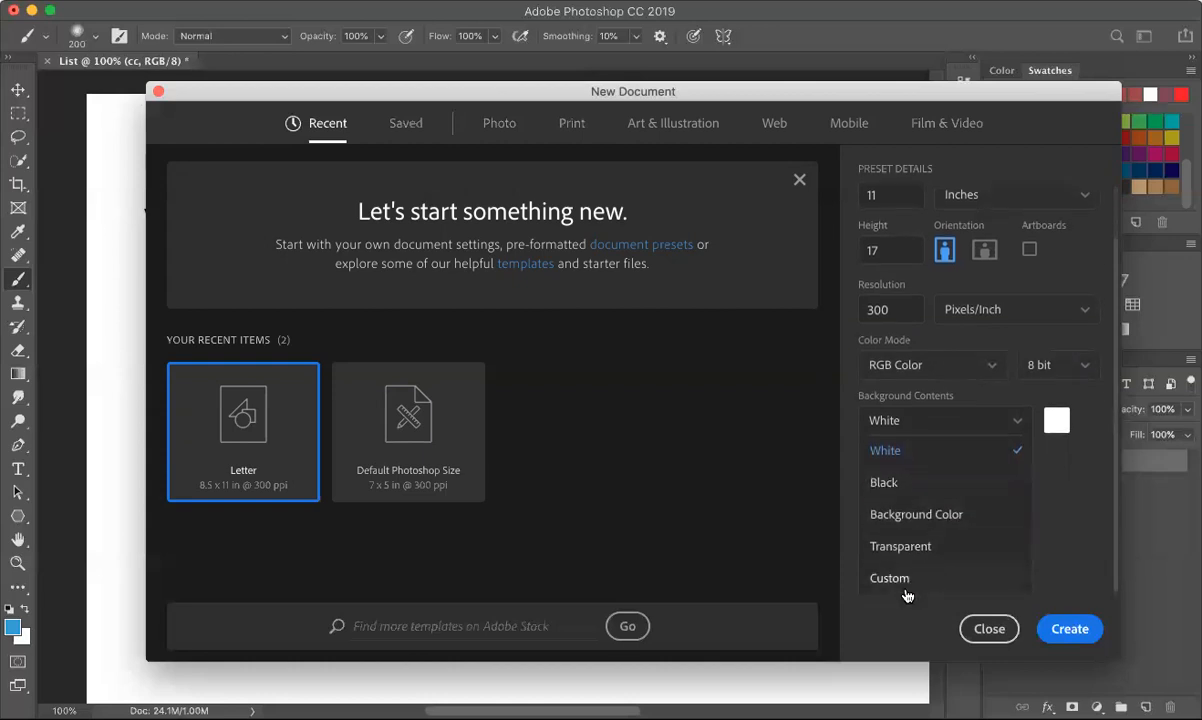
pyautogui.click(1076, 473)
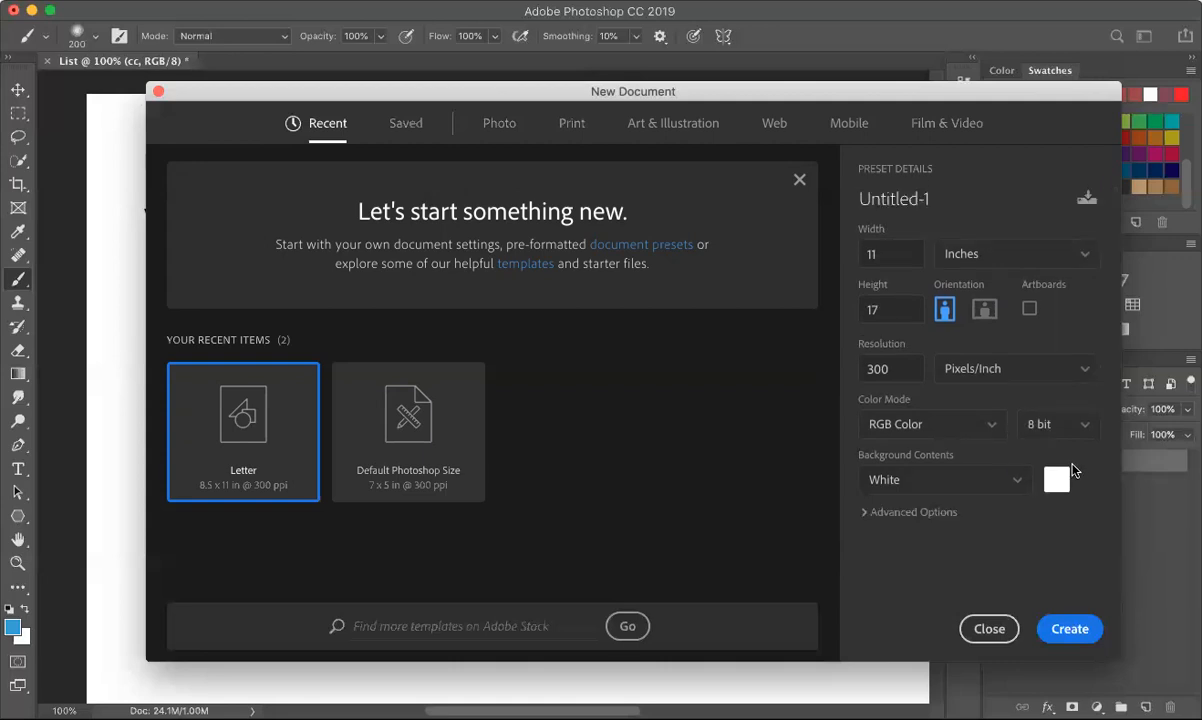
pyautogui.click(866, 511)
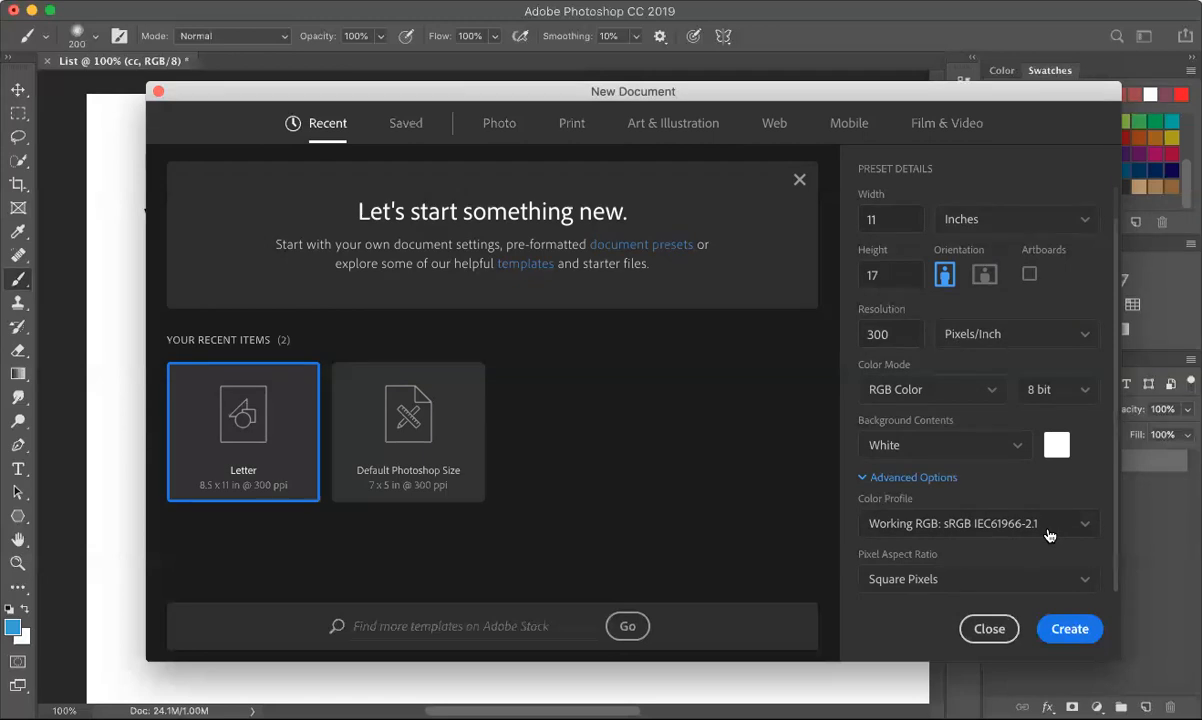
pyautogui.click(990, 629)
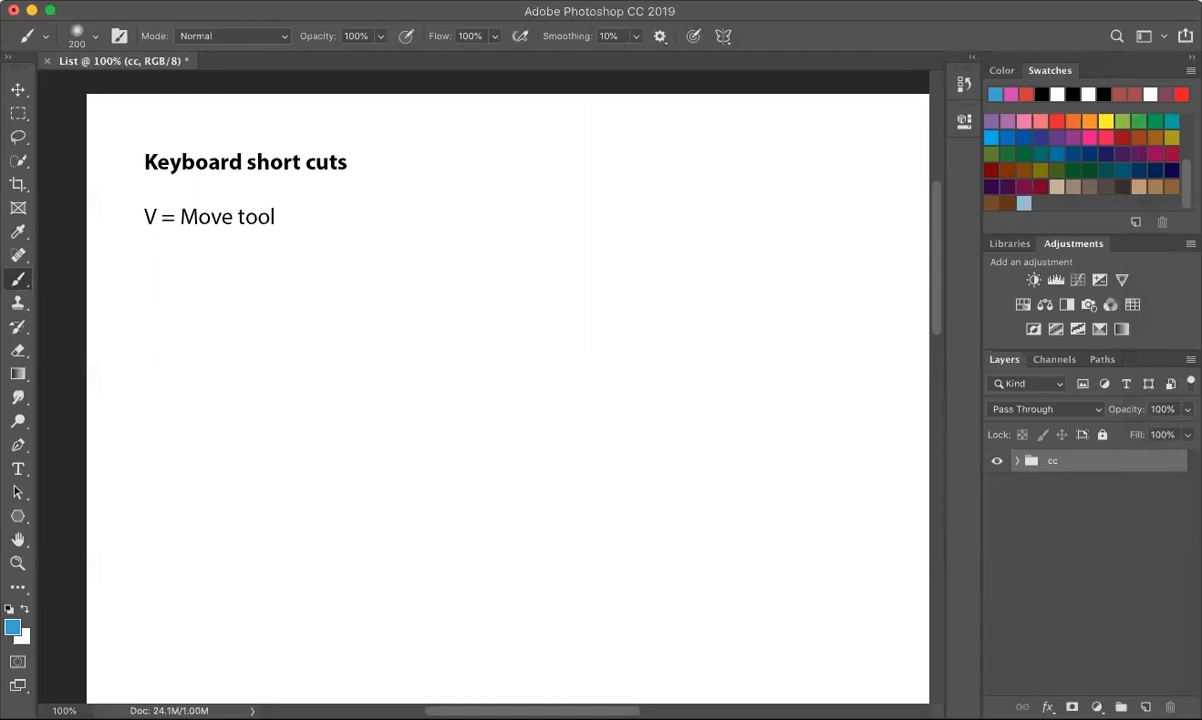
pyautogui.click(138, 1)
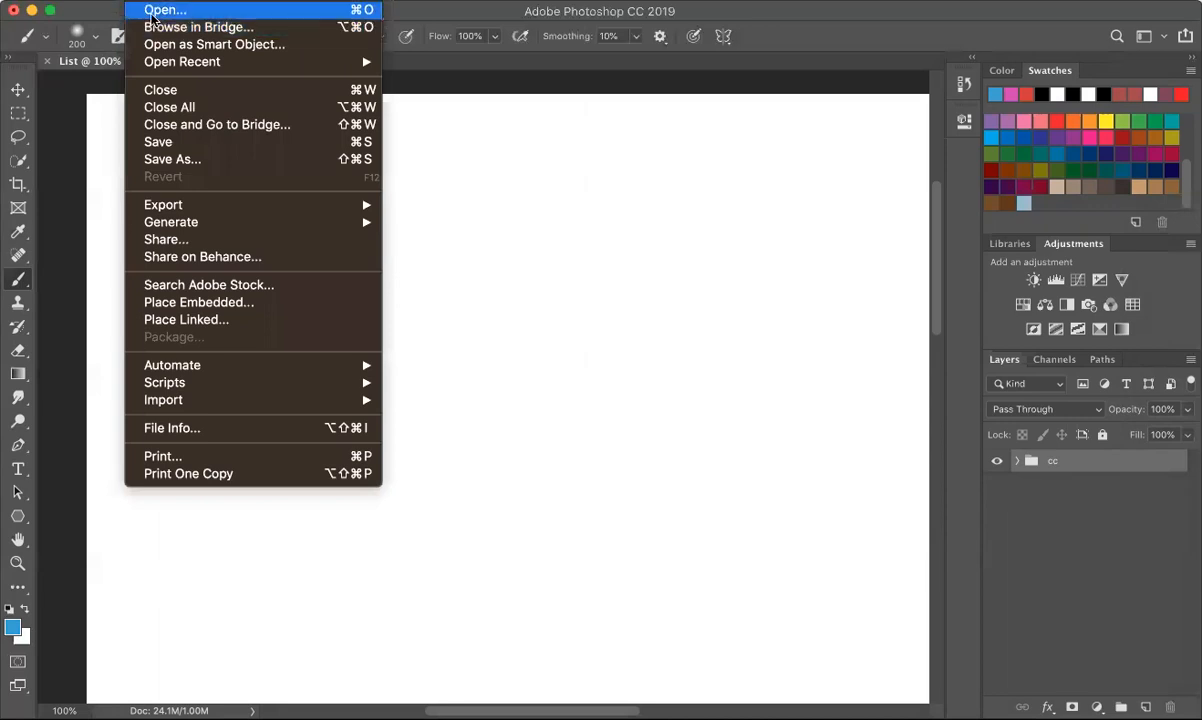
pyautogui.click(149, 13)
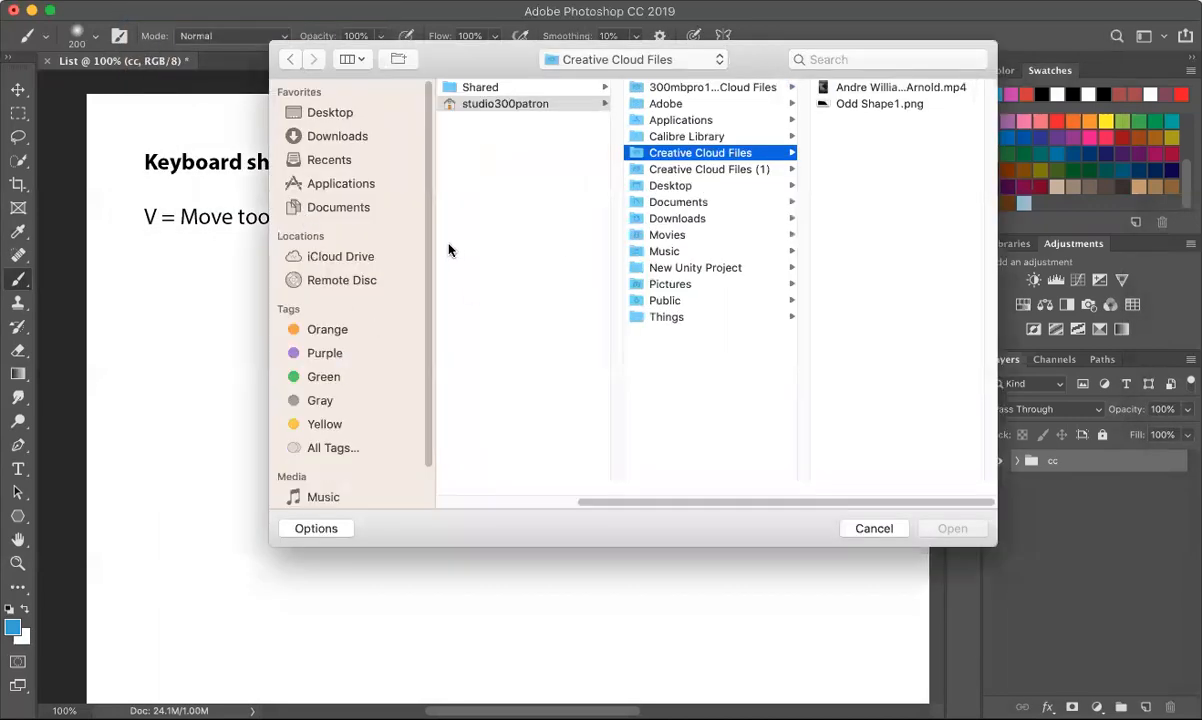
pyautogui.click(322, 113)
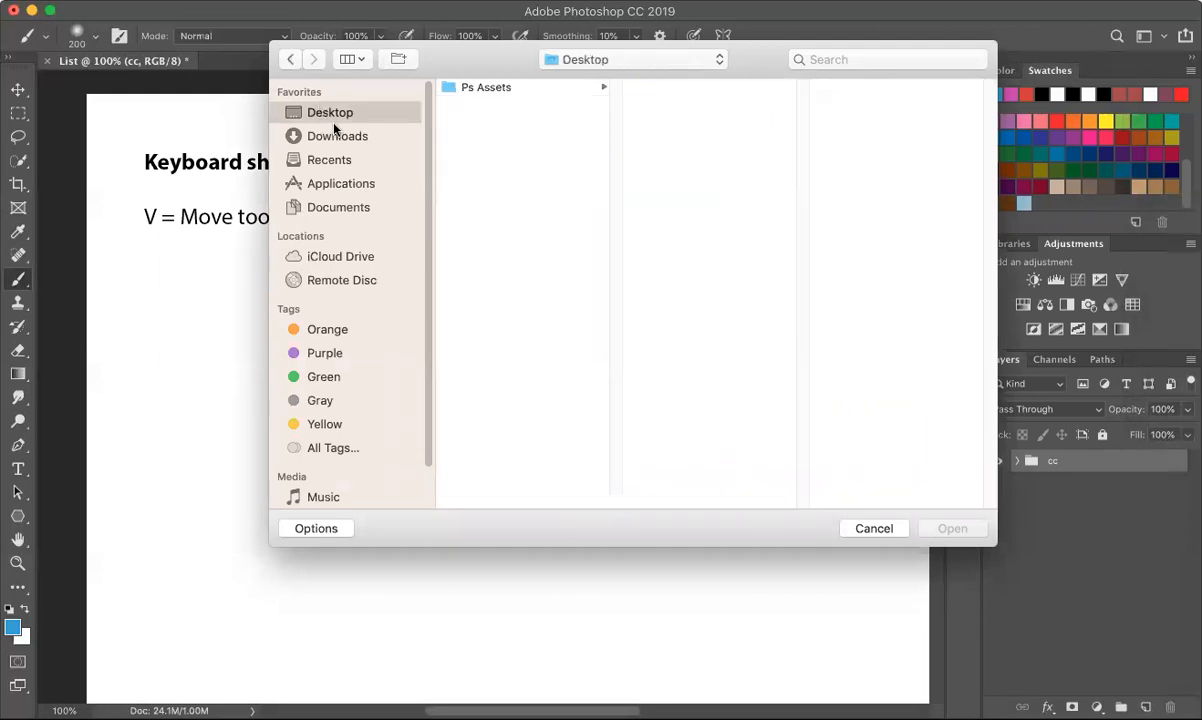
pyautogui.click(488, 88)
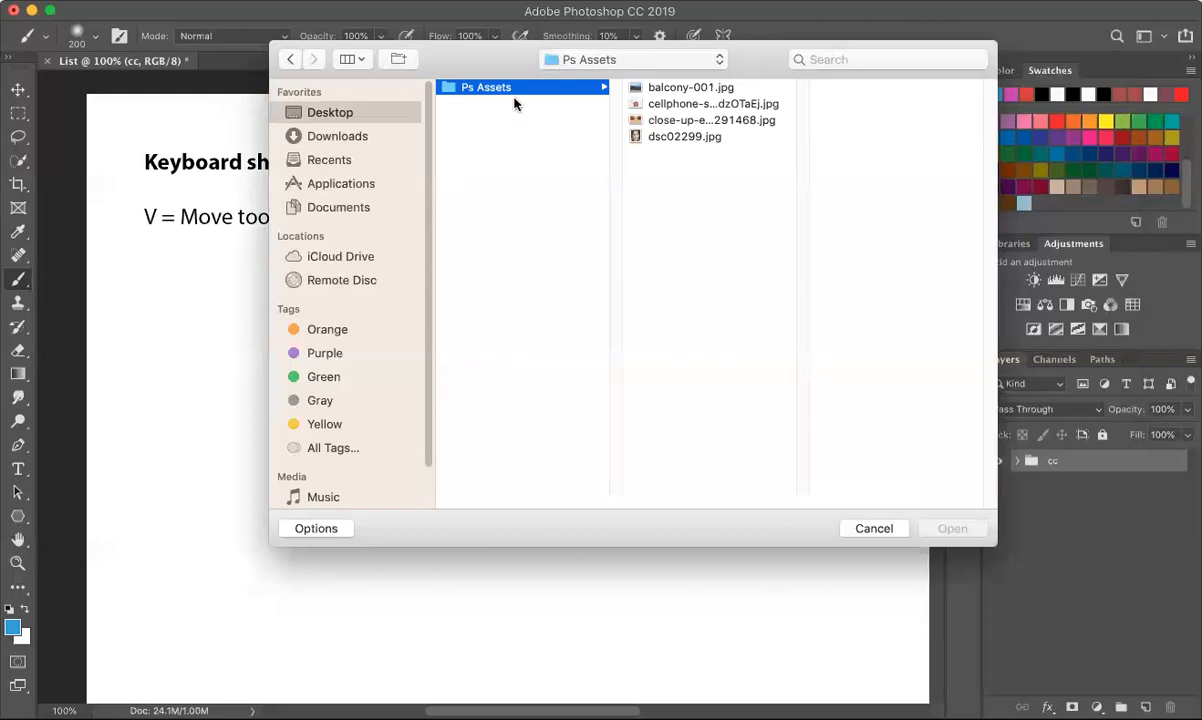
pyautogui.click(673, 137)
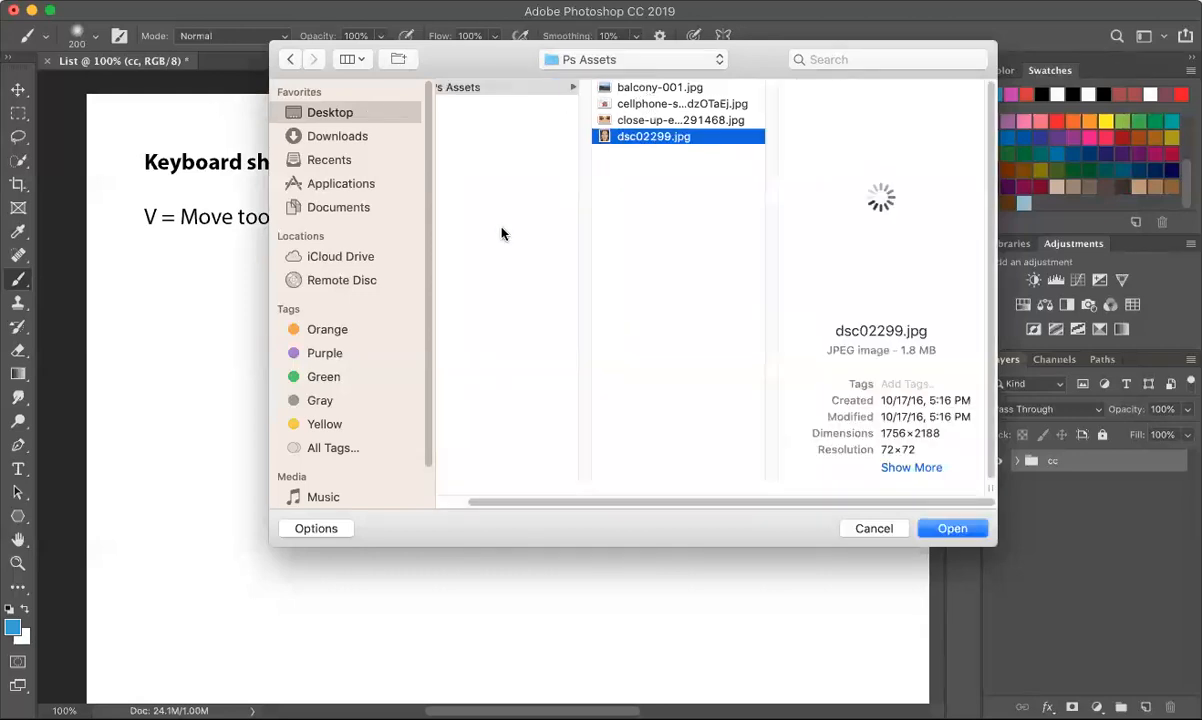
pyautogui.click(874, 529)
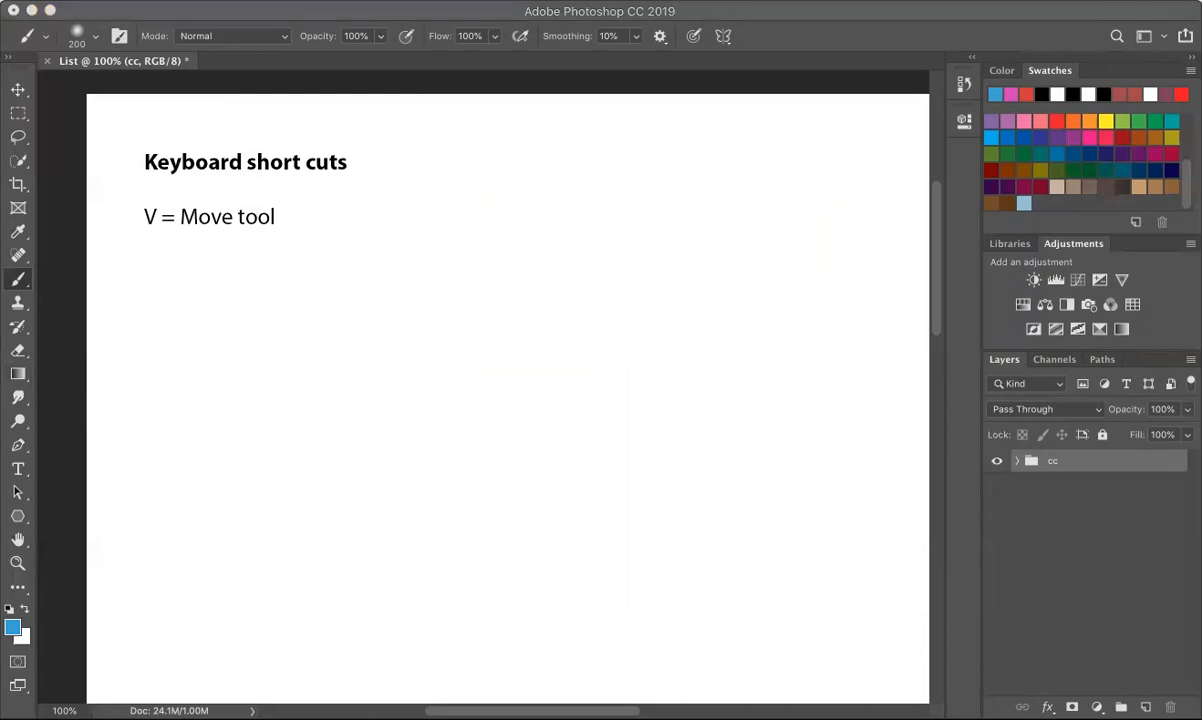
pyautogui.moveTo(500, 153); pyautogui.dragTo(239, 445)
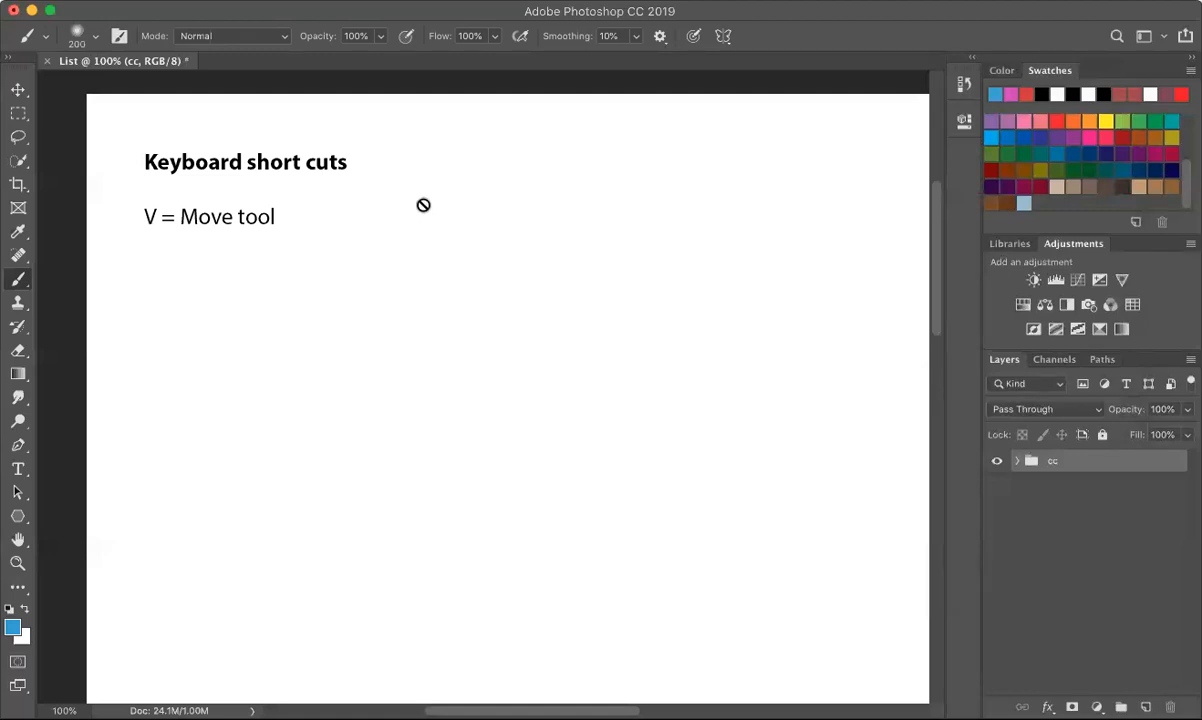
pyautogui.click(140, 1)
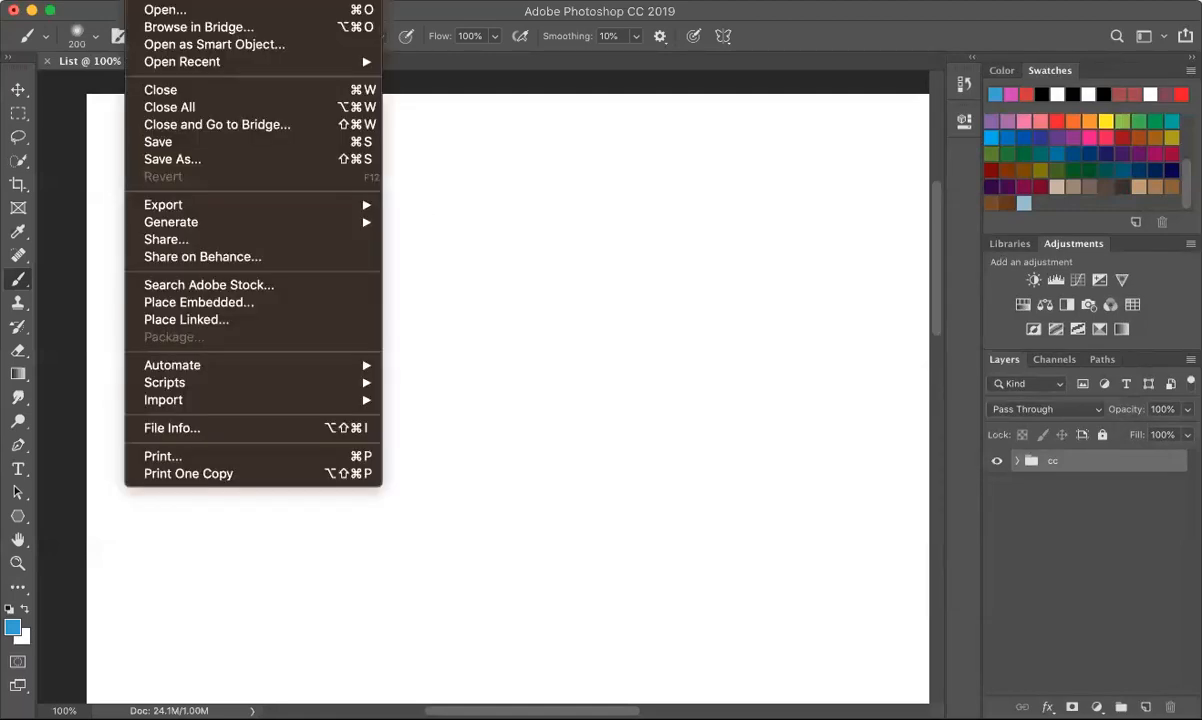
pyautogui.press('super+n')
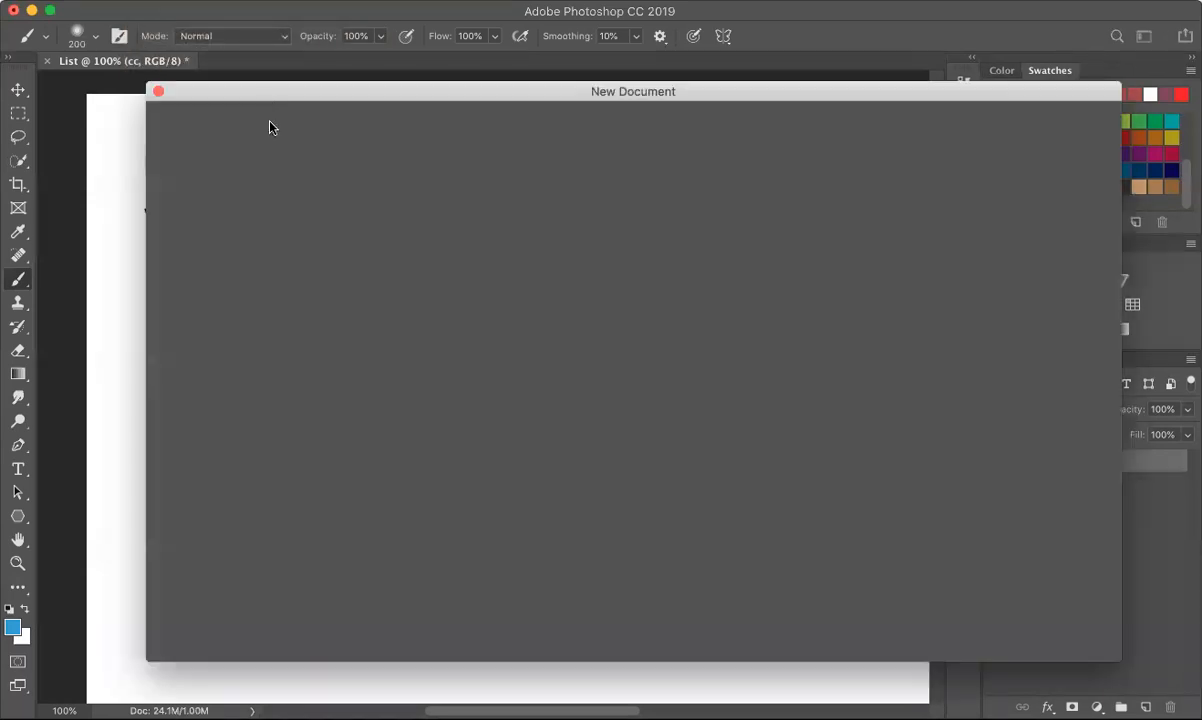
pyautogui.click(158, 91)
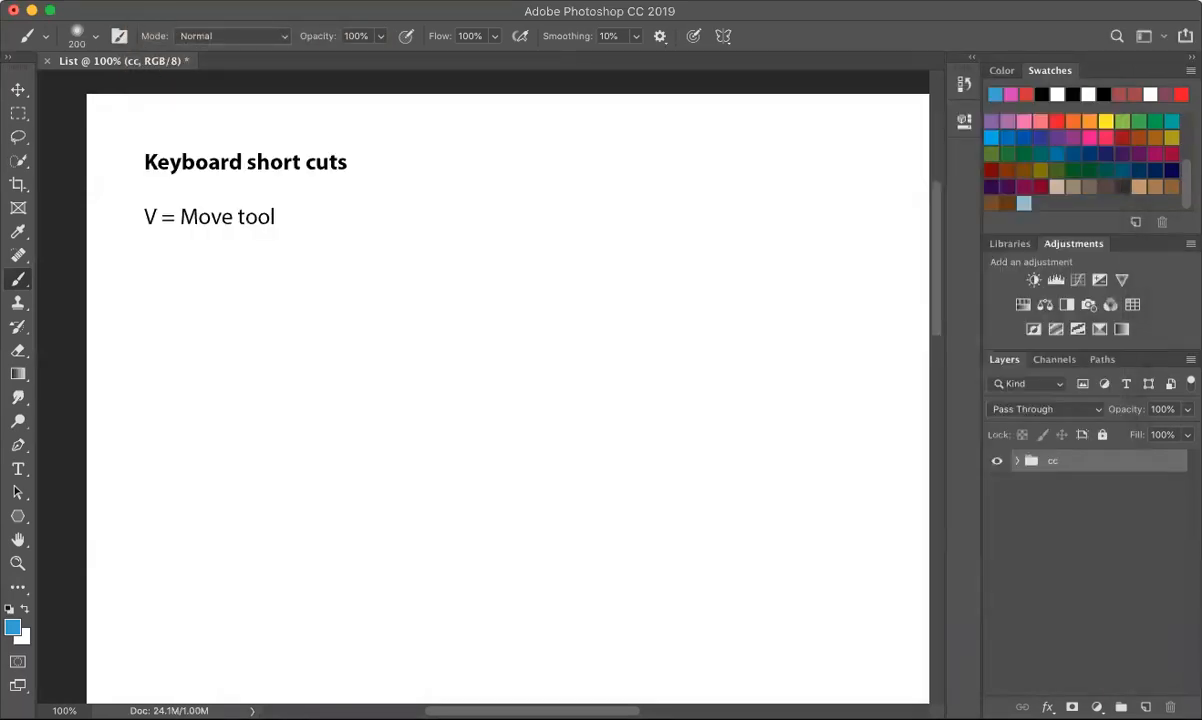
# Open the portrait photo dsc02299.jpg from the Ps Assets folder on the Desktop.
pyautogui.click(140, 1)
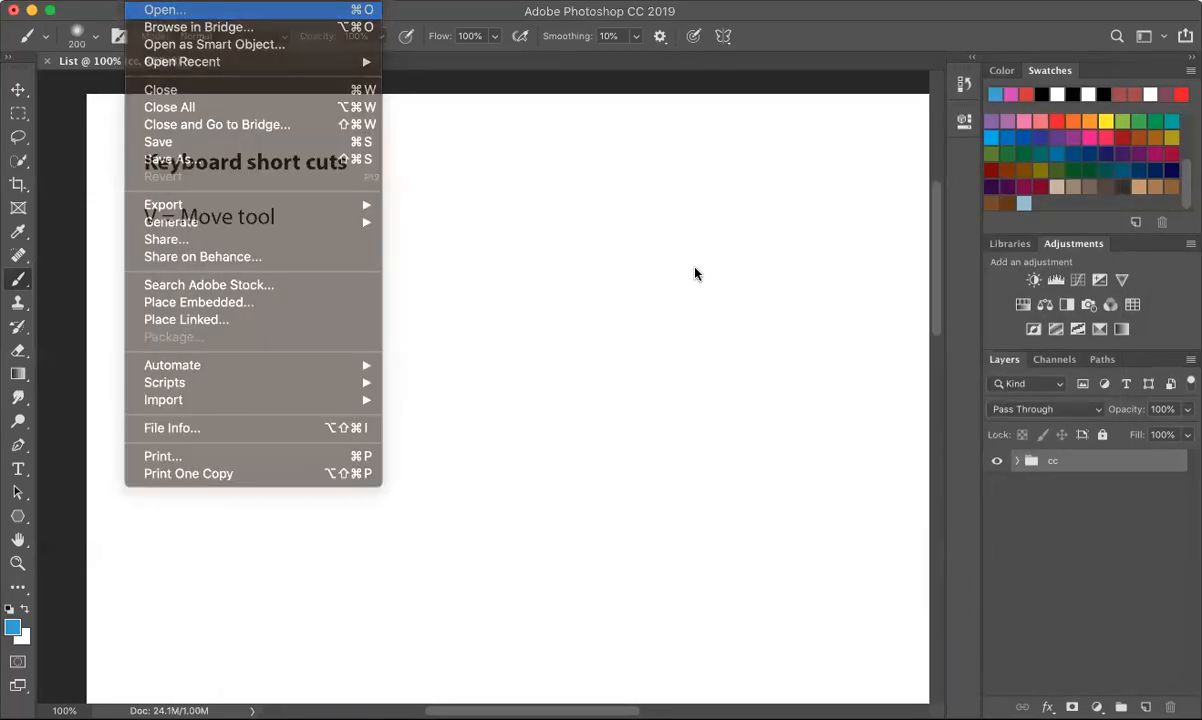
pyautogui.press('super+o')
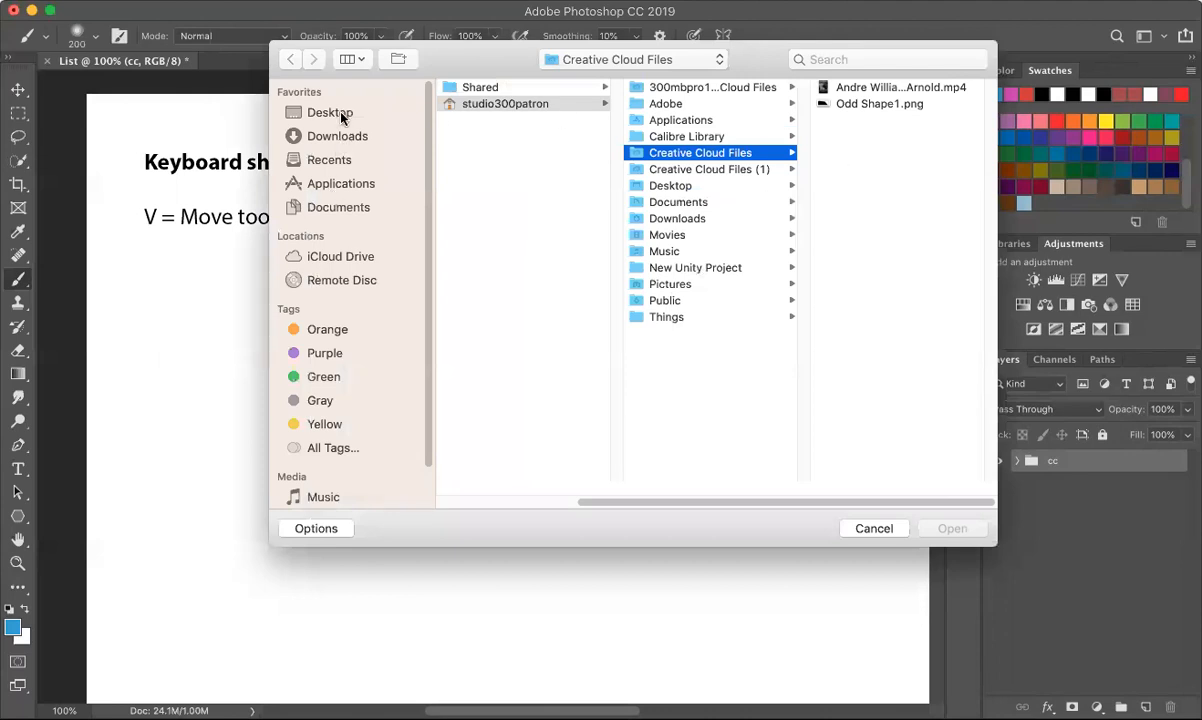
pyautogui.click(340, 112)
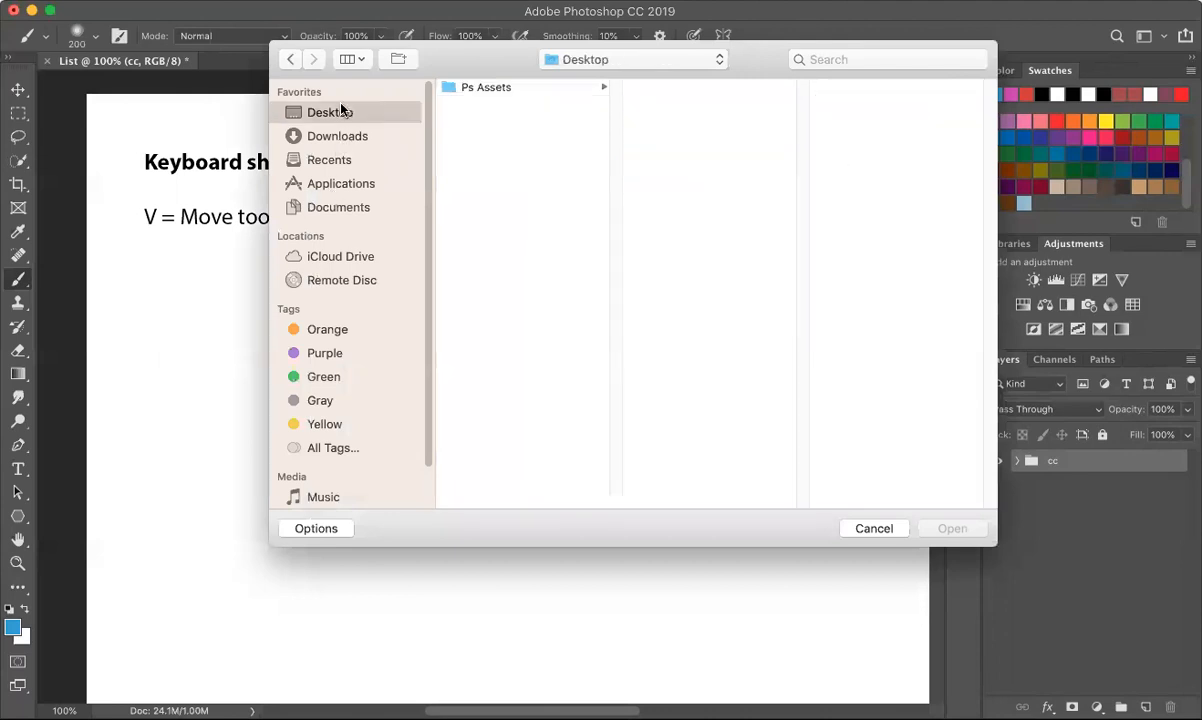
pyautogui.click(540, 88)
pyautogui.click(676, 134)
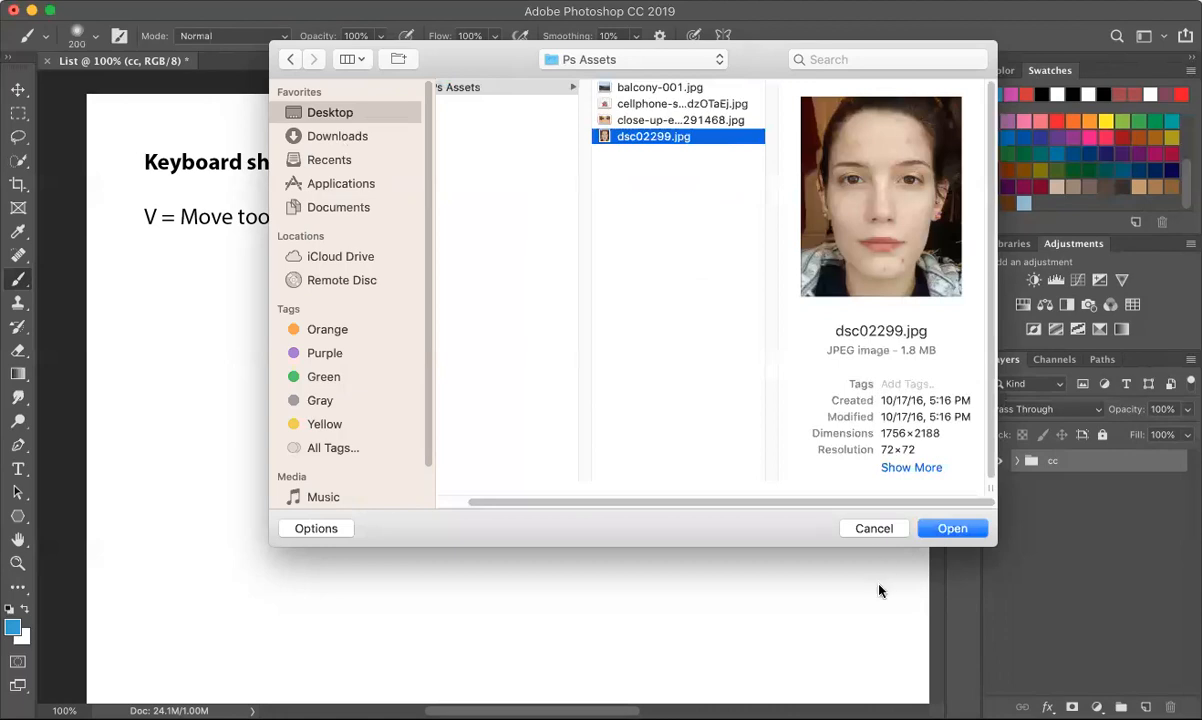
pyautogui.click(947, 527)
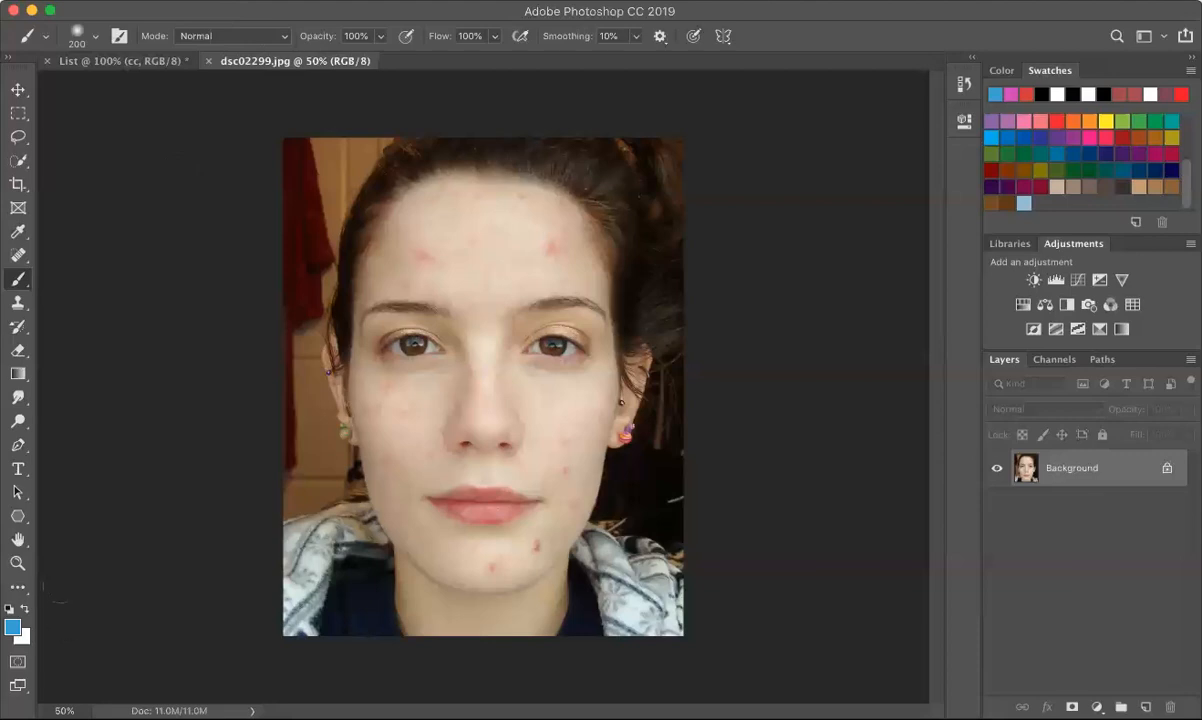
# Zoom in on the face with the Zoom tool, compare the Fit Screen and Fill Screen views, and set the view to 100%.
pyautogui.click(18, 564)
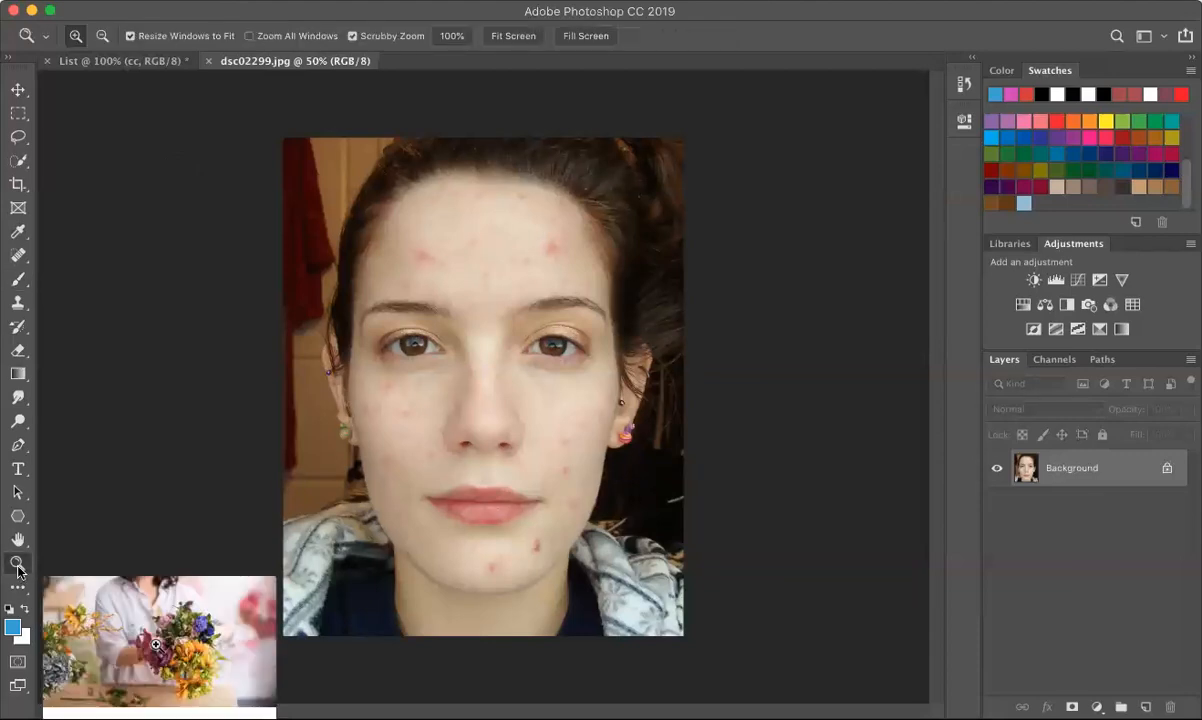
pyautogui.click(425, 462)
pyautogui.click(458, 435)
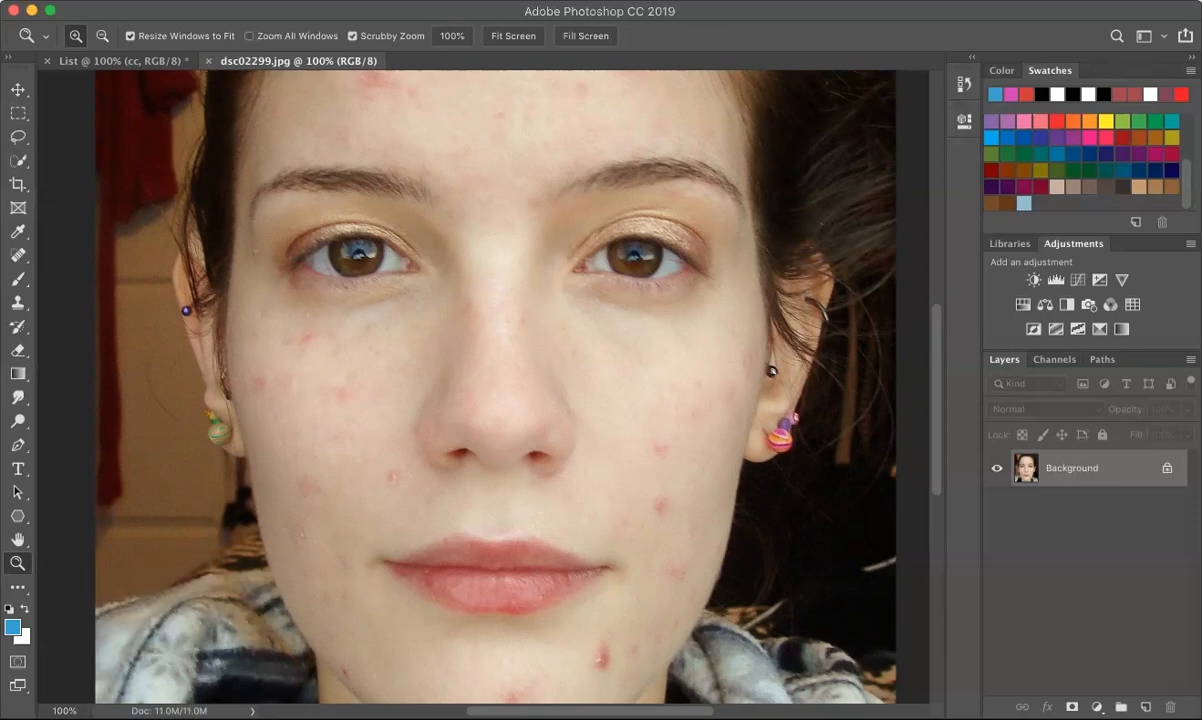
pyautogui.click(64, 711)
pyautogui.click(511, 38)
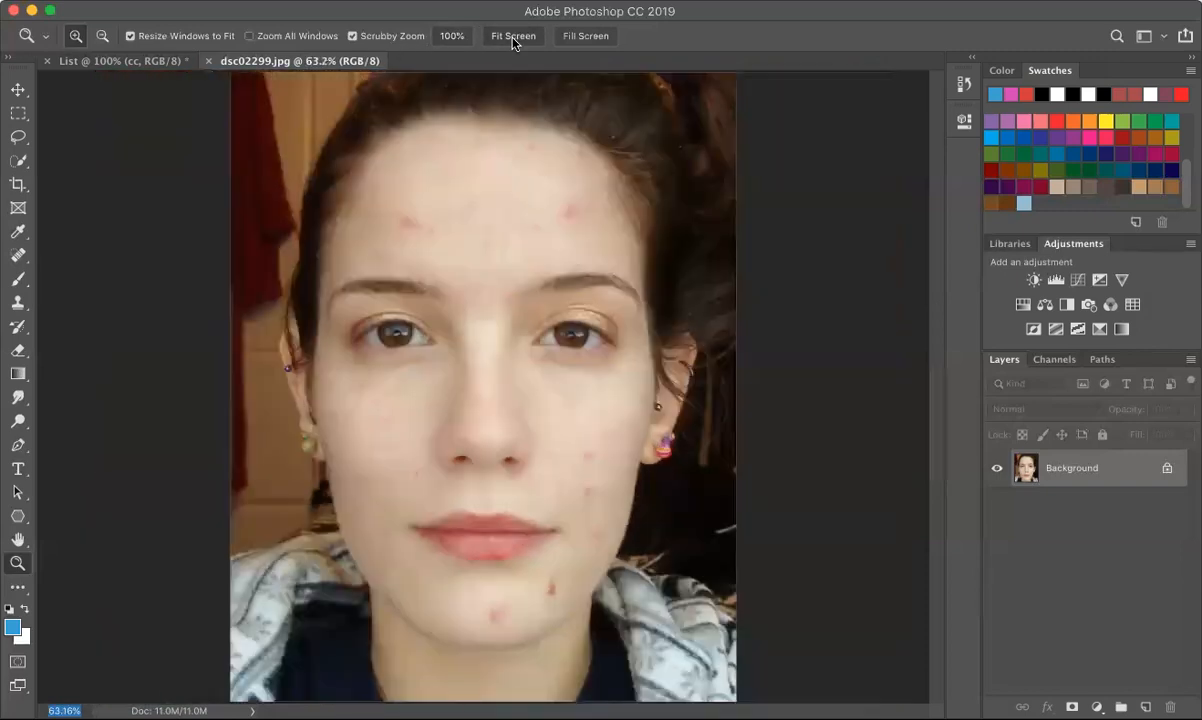
pyautogui.click(596, 40)
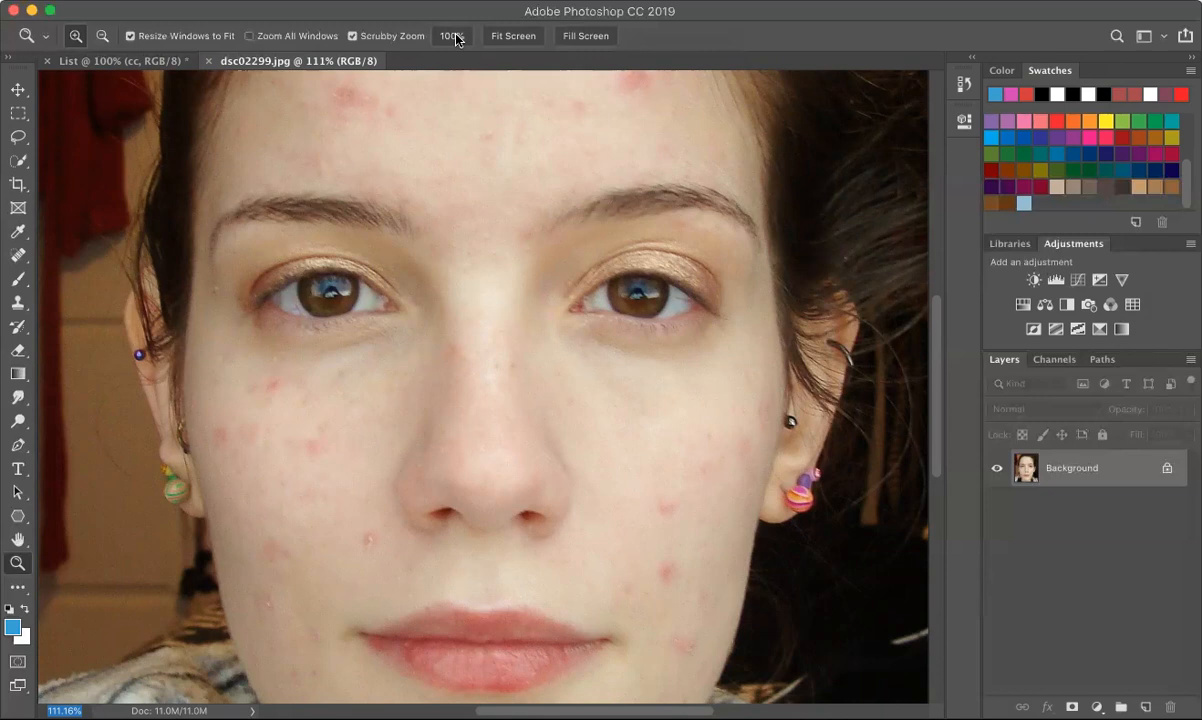
pyautogui.click(453, 36)
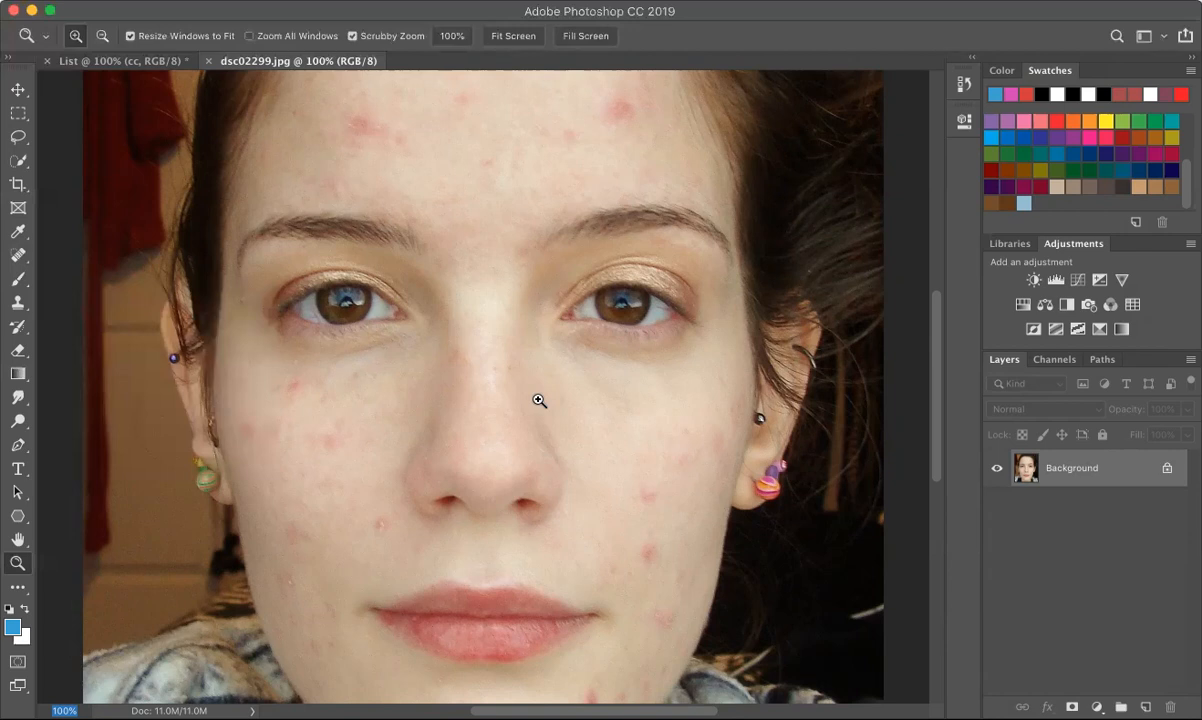
pyautogui.rightClick(1126, 477)
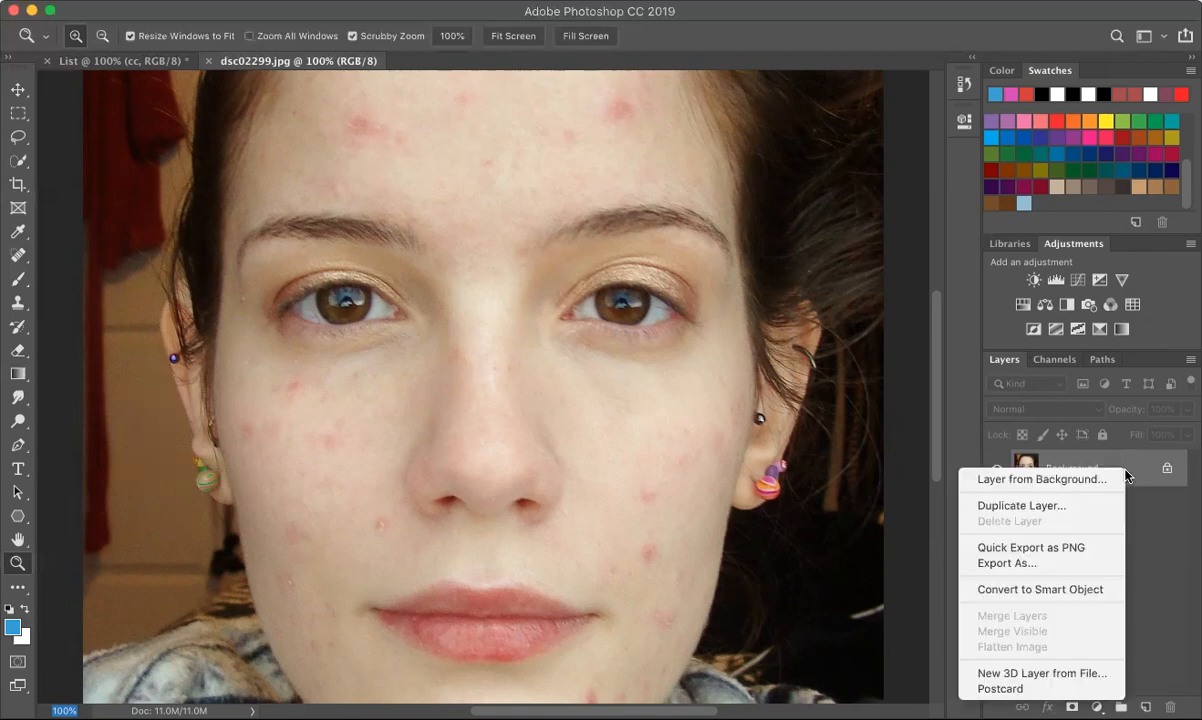
pyautogui.click(1030, 507)
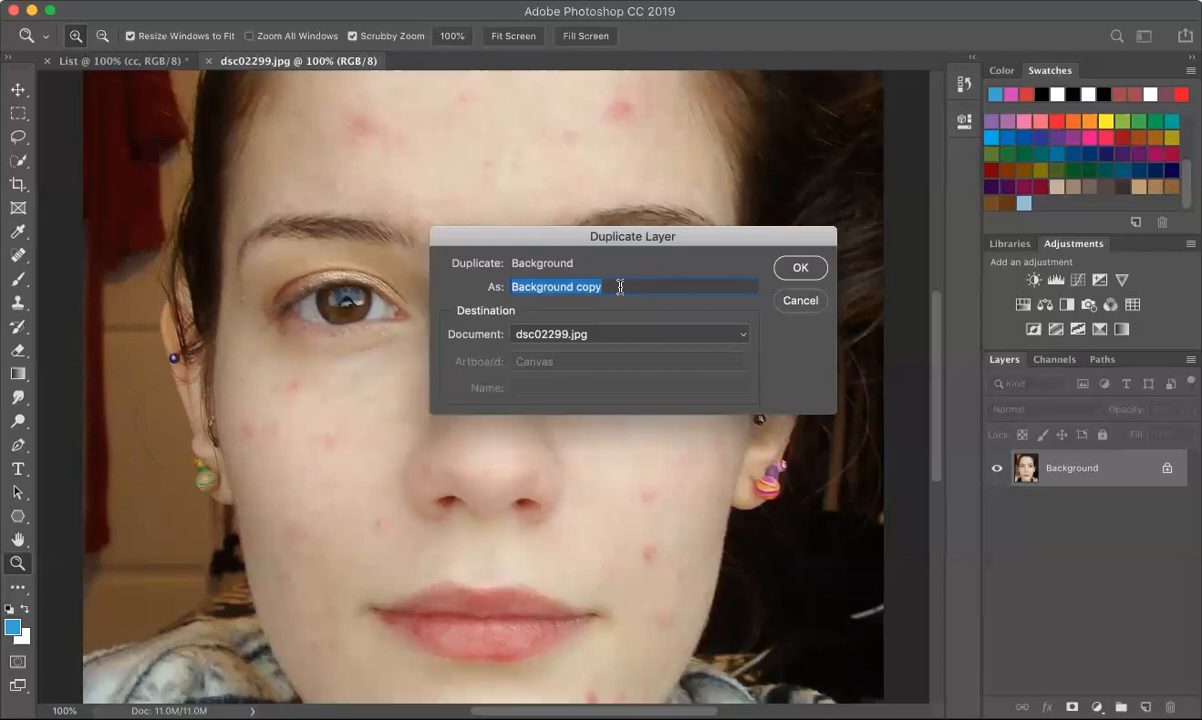
pyautogui.click(645, 342)
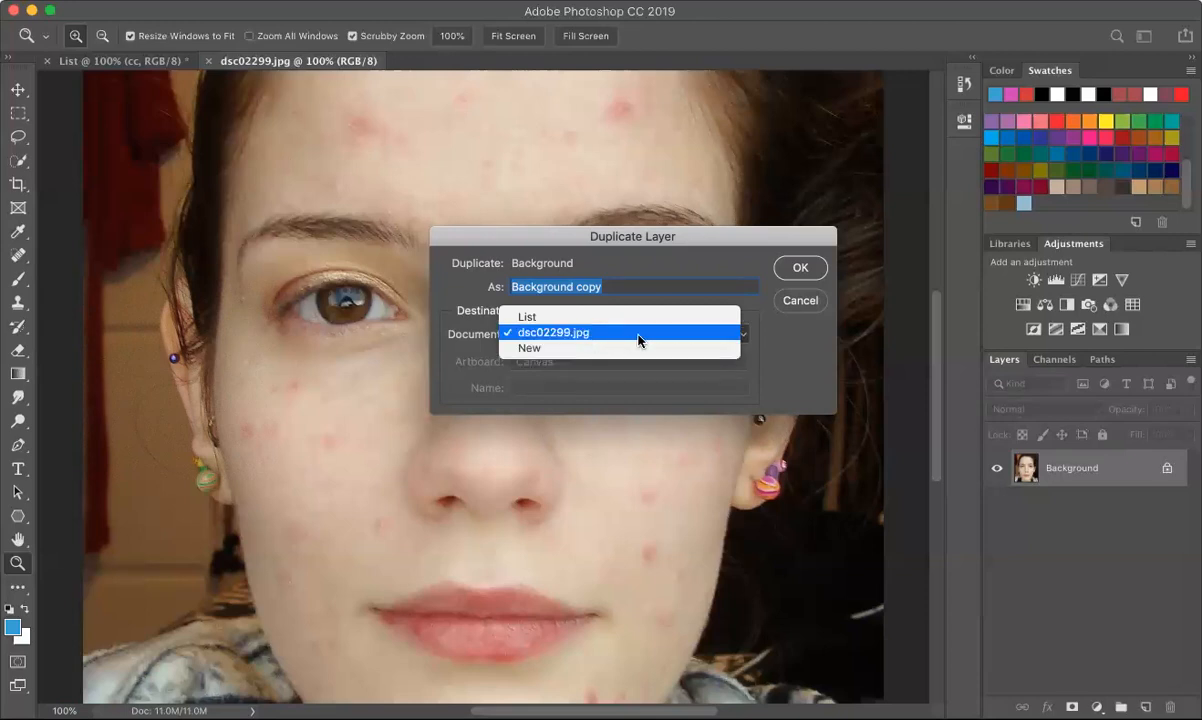
pyautogui.click(800, 308)
pyautogui.click(800, 301)
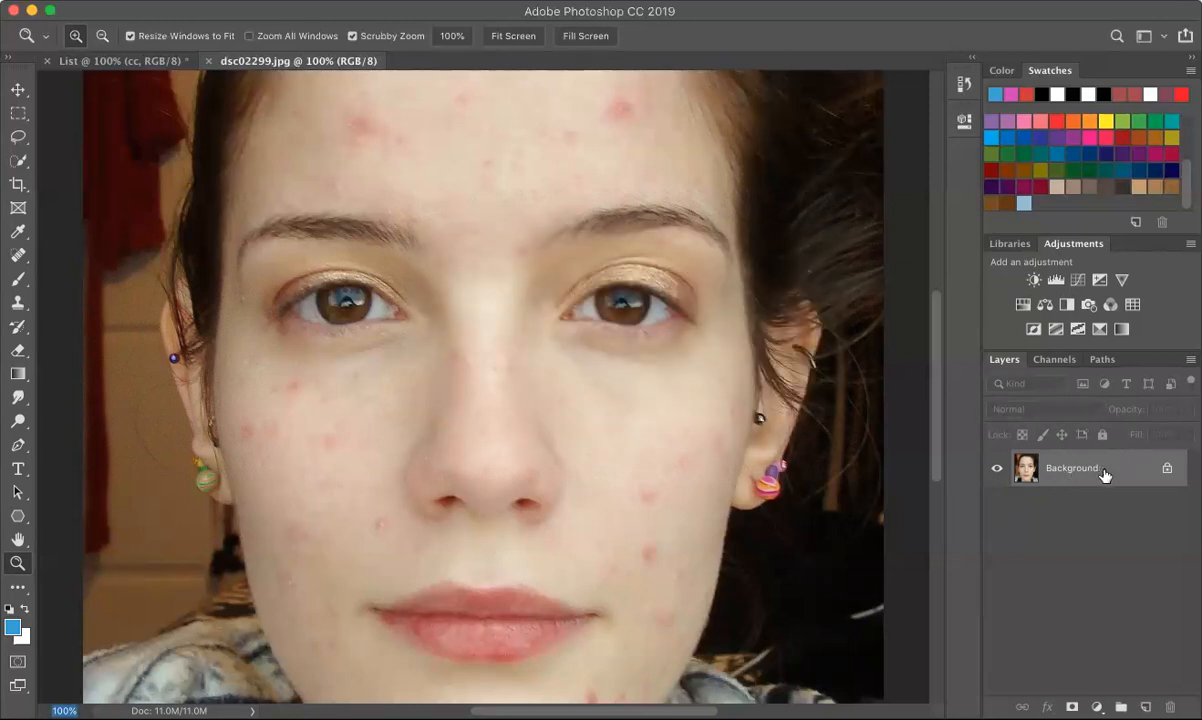
# Duplicate the Background layer of the portrait photo within the same document.
pyautogui.moveTo(1104, 474); pyautogui.dragTo(1104, 474)
pyautogui.press('super+j')
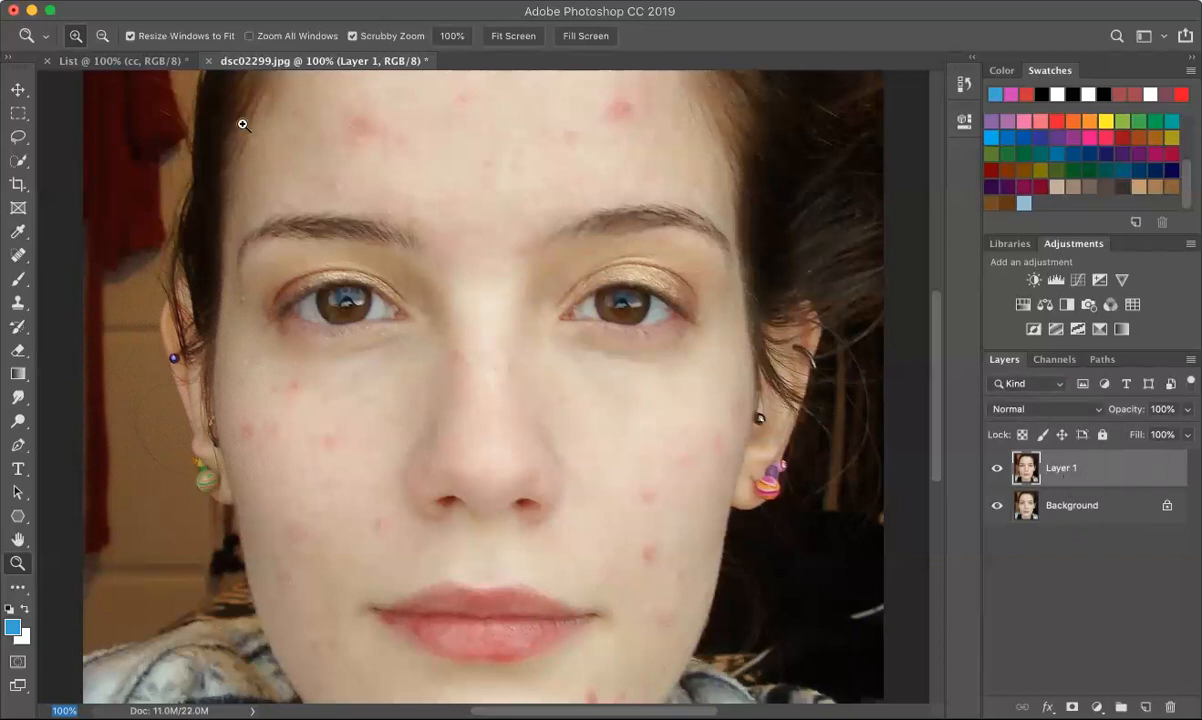
# In the List document, add the line "CMD + J = copy of layer" below "V = Move tool" in the keyboard shortcuts text.
pyautogui.click(88, 58)
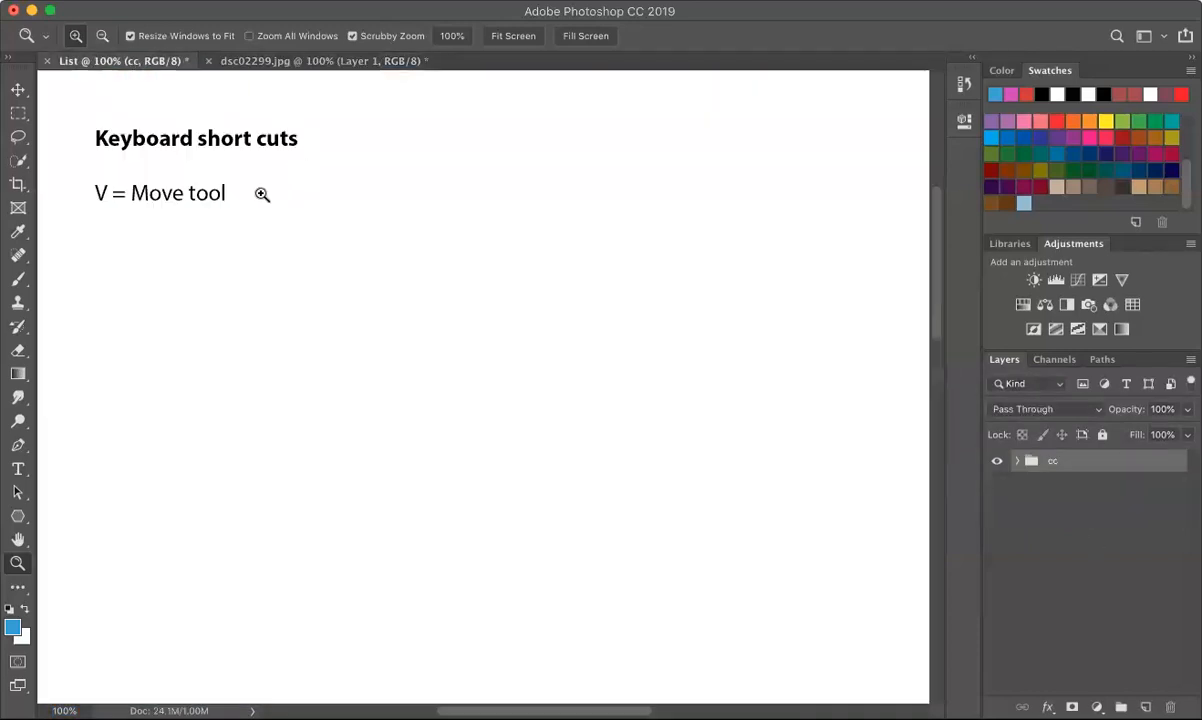
pyautogui.press('t')
pyautogui.click(228, 190)
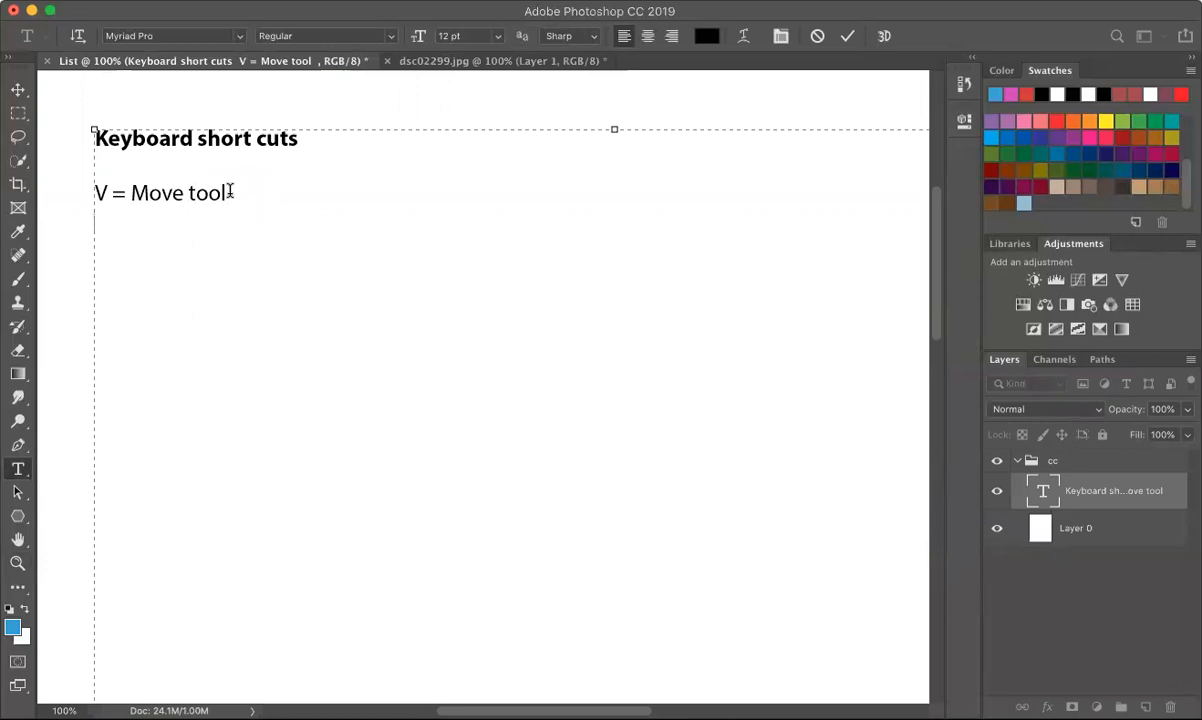
pyautogui.write('CMD + J = co')
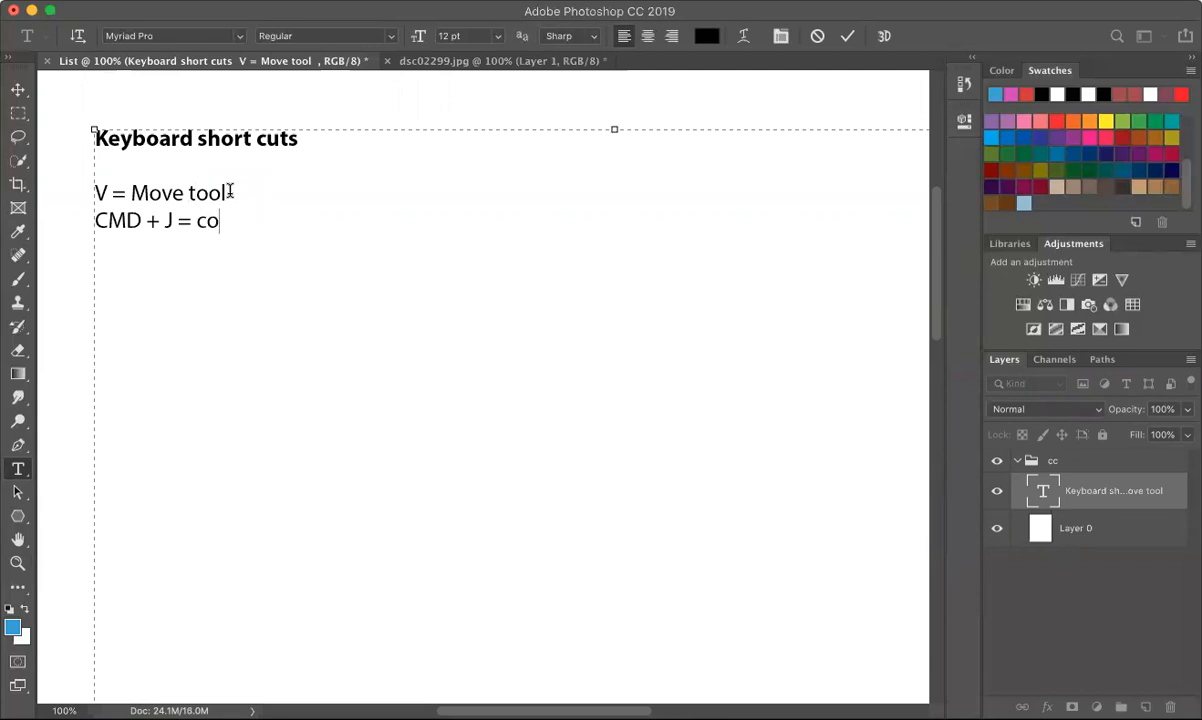
pyautogui.write('py of layer')
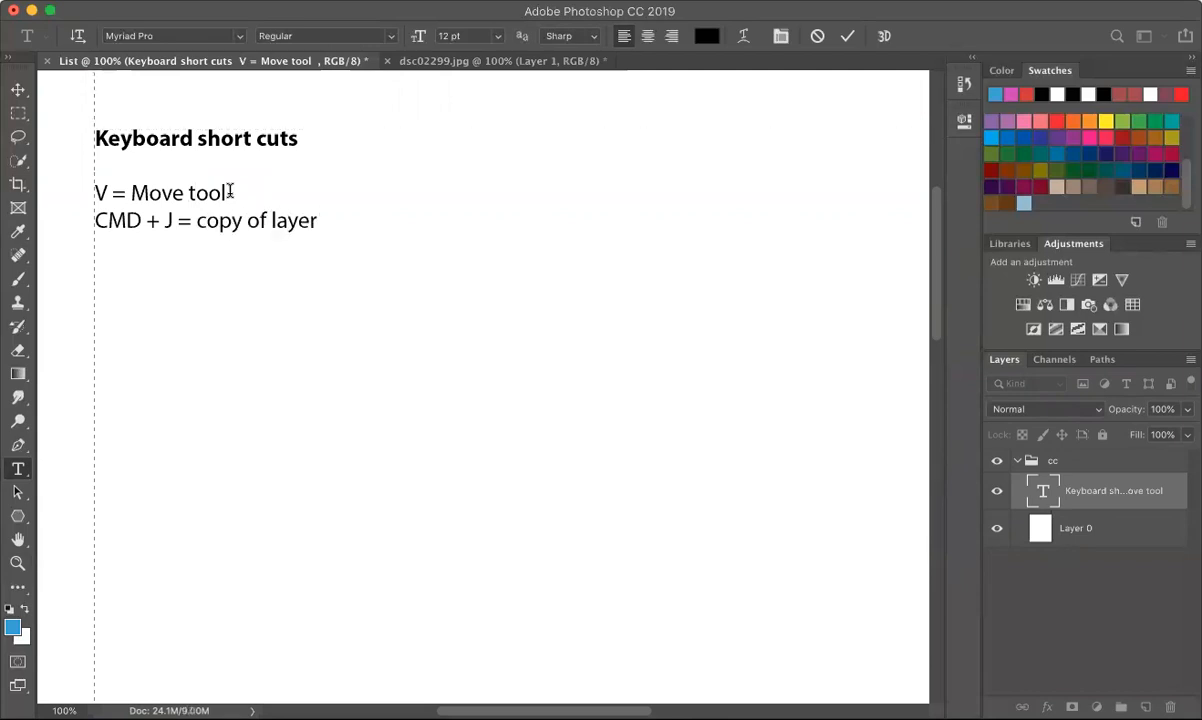
# Return to dsc02299.jpg and choose the Spot Healing Brush with a brush size of 74 px.
pyautogui.click(430, 61)
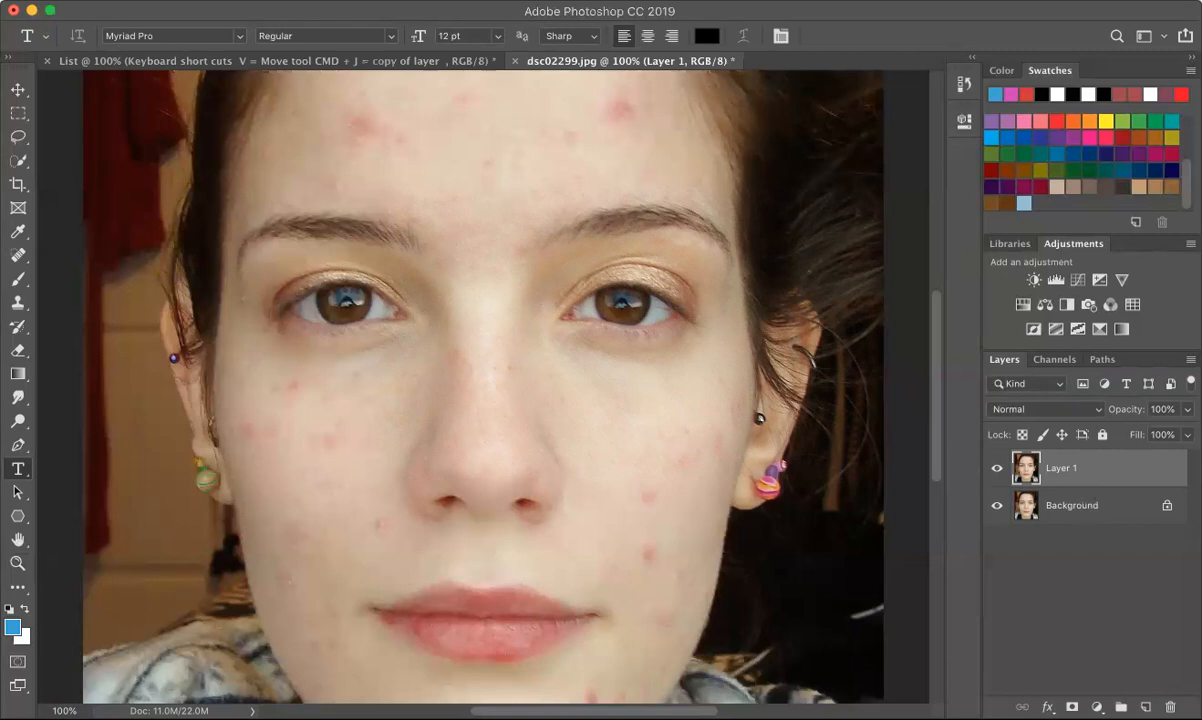
pyautogui.click(16, 256)
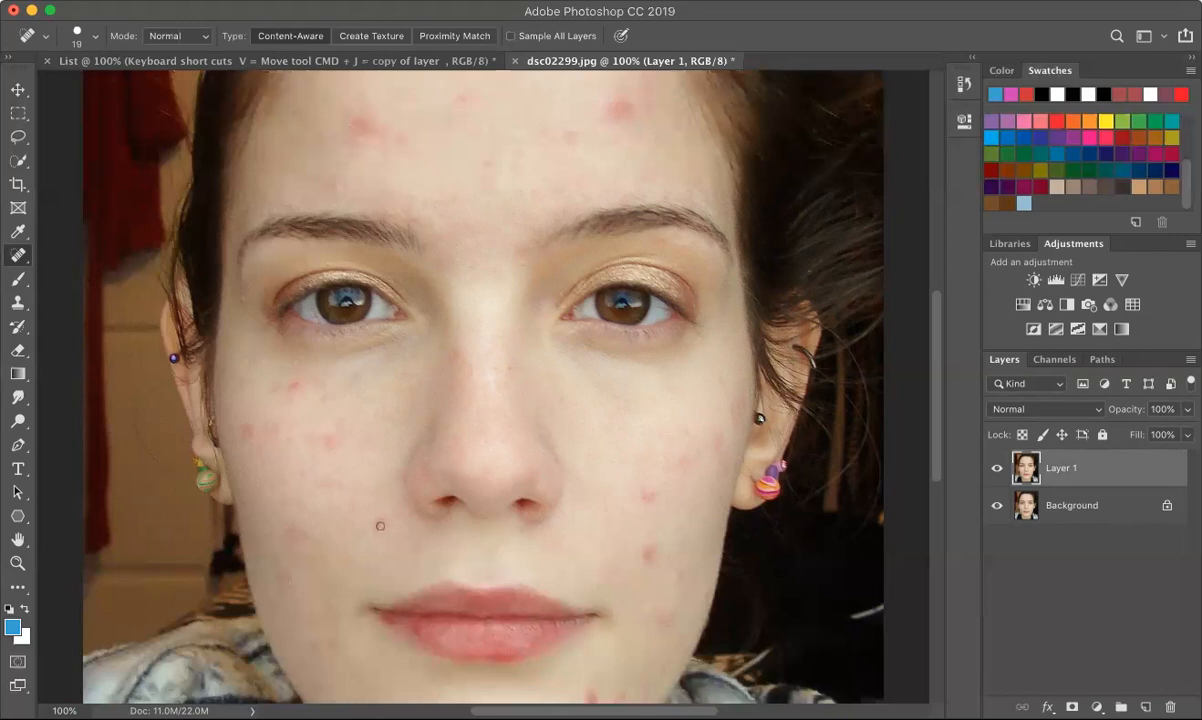
pyautogui.click(95, 36)
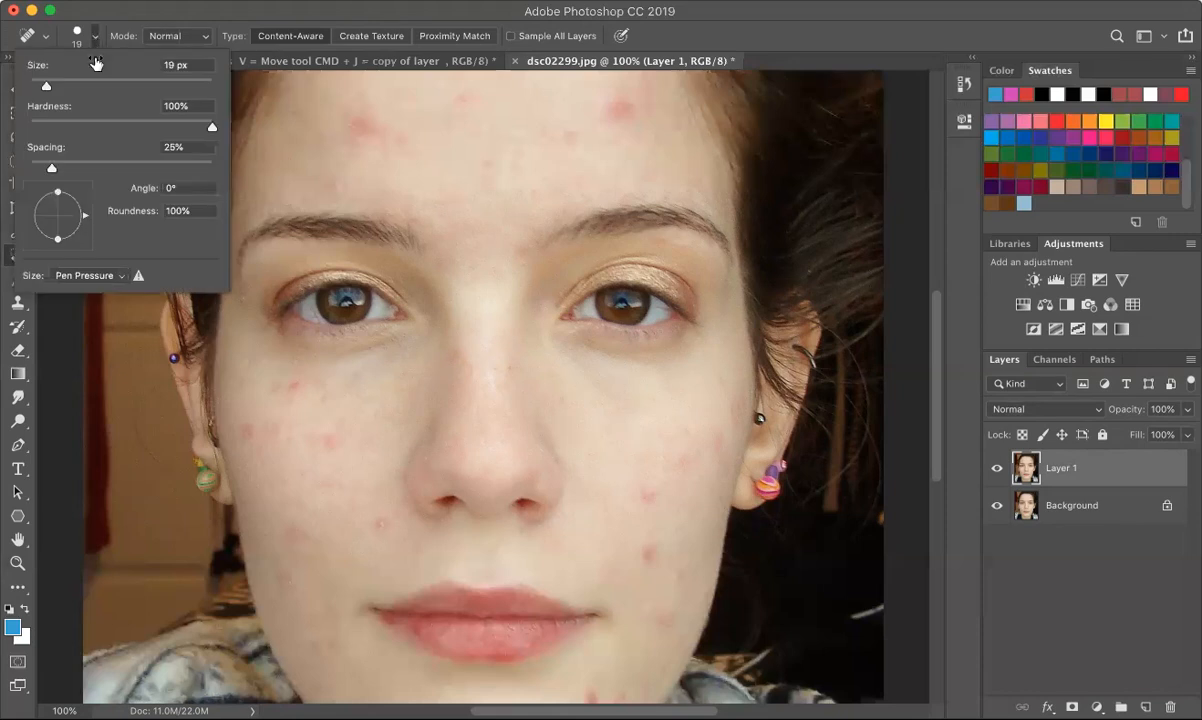
pyautogui.moveTo(43, 84); pyautogui.dragTo(96, 86)
pyautogui.click(133, 20)
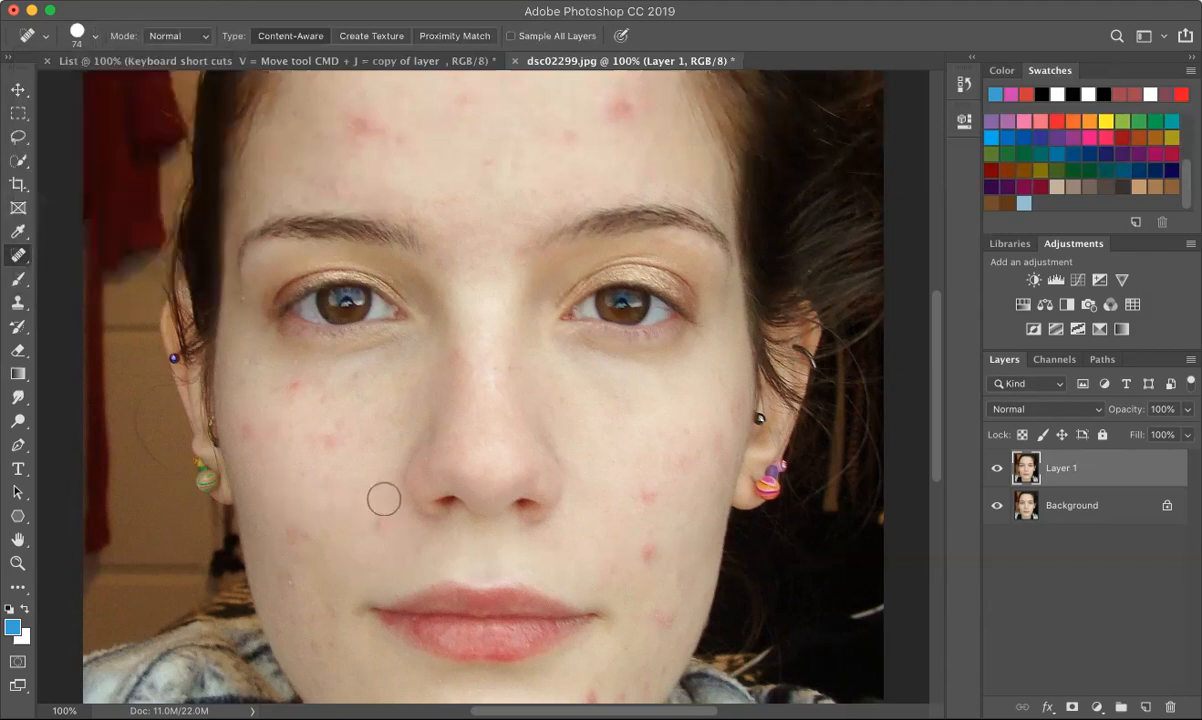
# Enlarge the Spot Healing Brush to 150 px and reduce it to 70 px.
pyautogui.press(']')
pyautogui.press(']')
pyautogui.press(']')
pyautogui.press(']')
pyautogui.press(']')
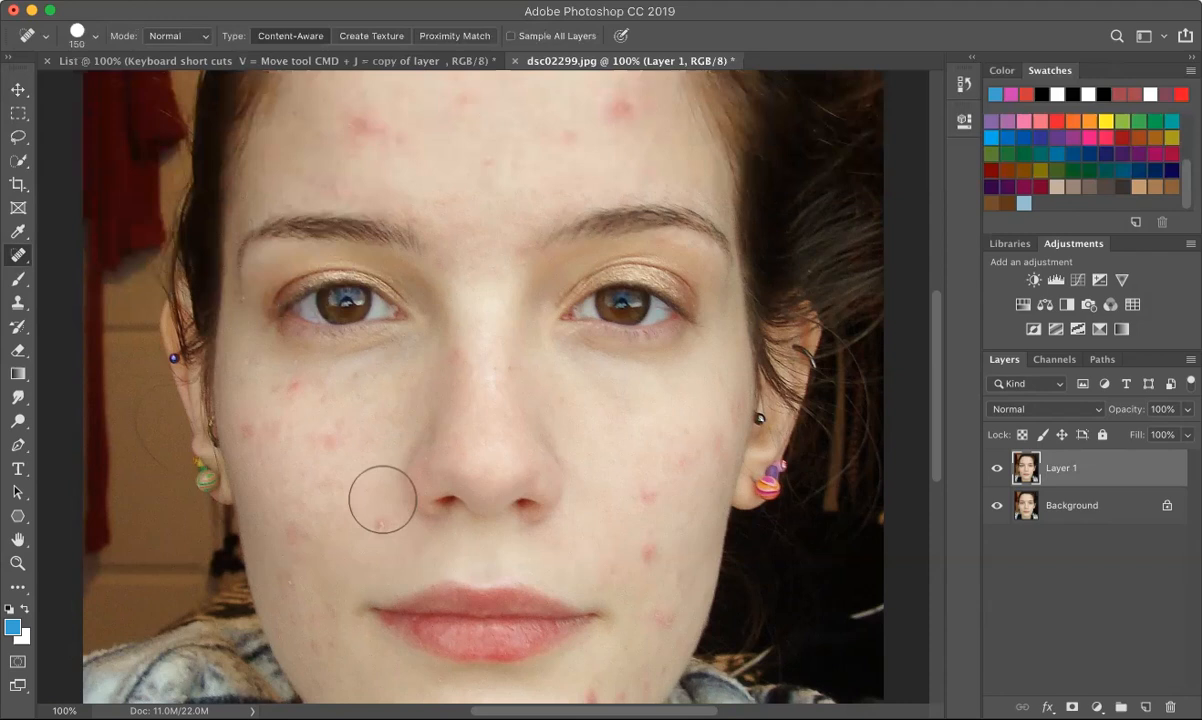
pyautogui.press('[')
pyautogui.press('[')
pyautogui.press('[')
pyautogui.press('[')
pyautogui.press('[')
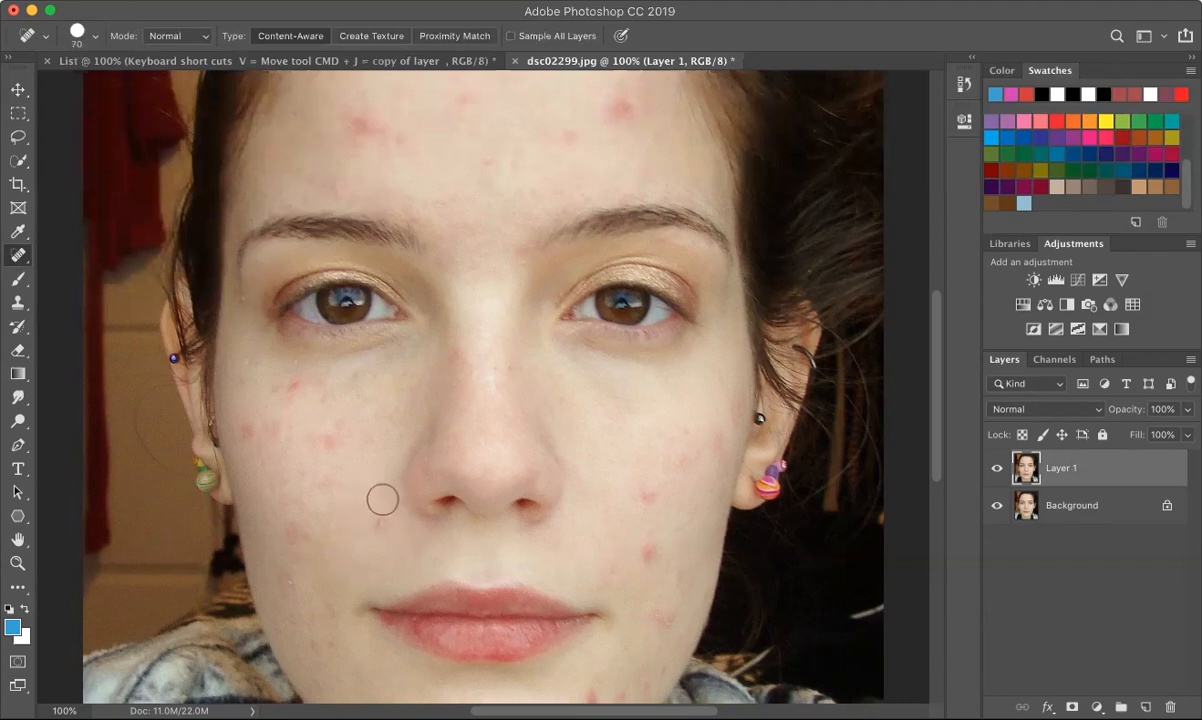
# Switch to the List document, decline rasterizing its text layer, and choose the Type tool.
pyautogui.click(390, 62)
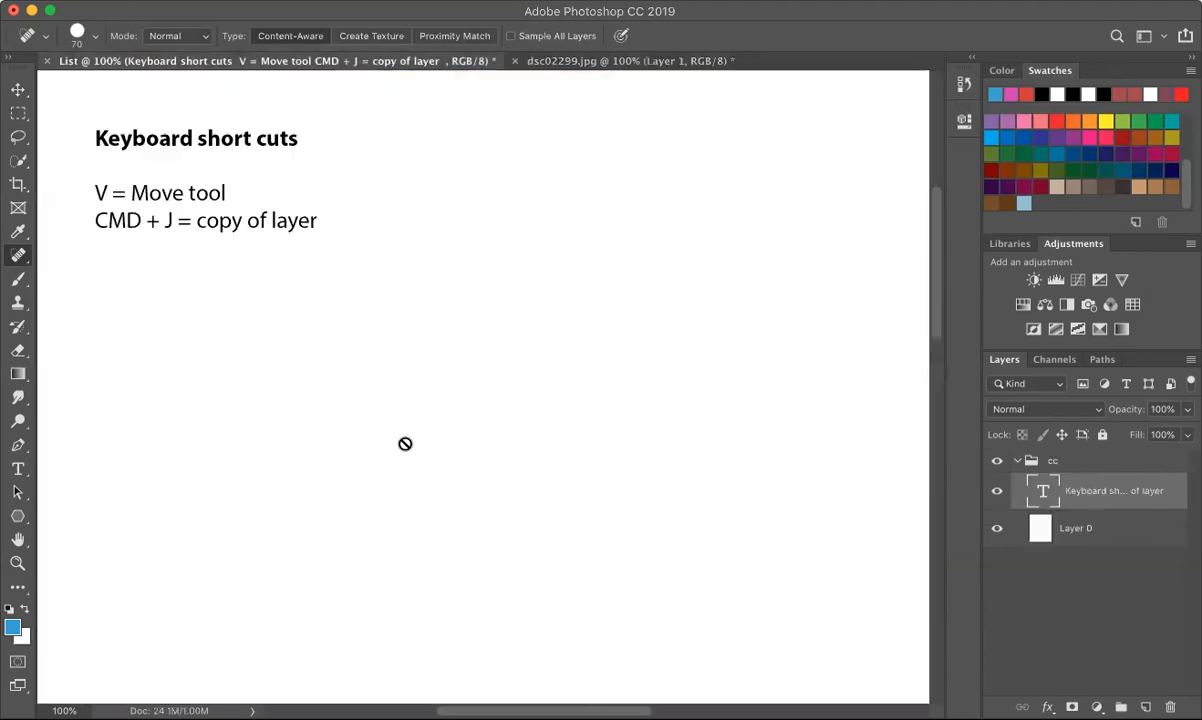
pyautogui.click(322, 222)
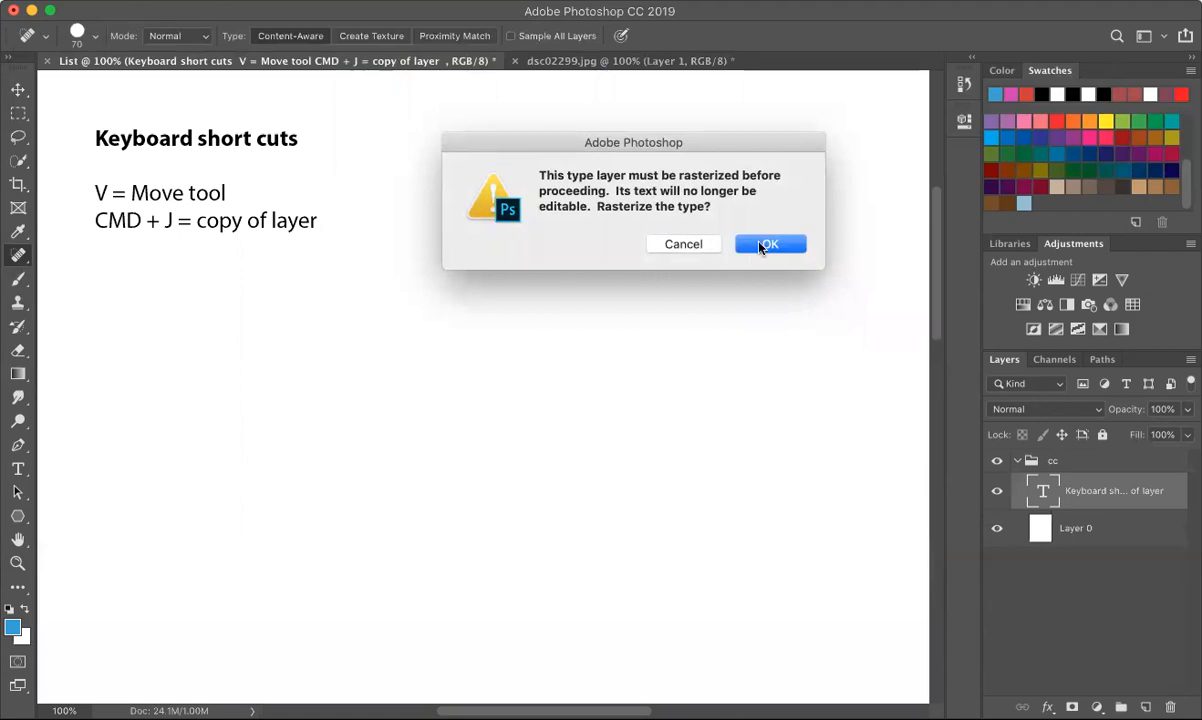
pyautogui.click(688, 247)
pyautogui.press('t')
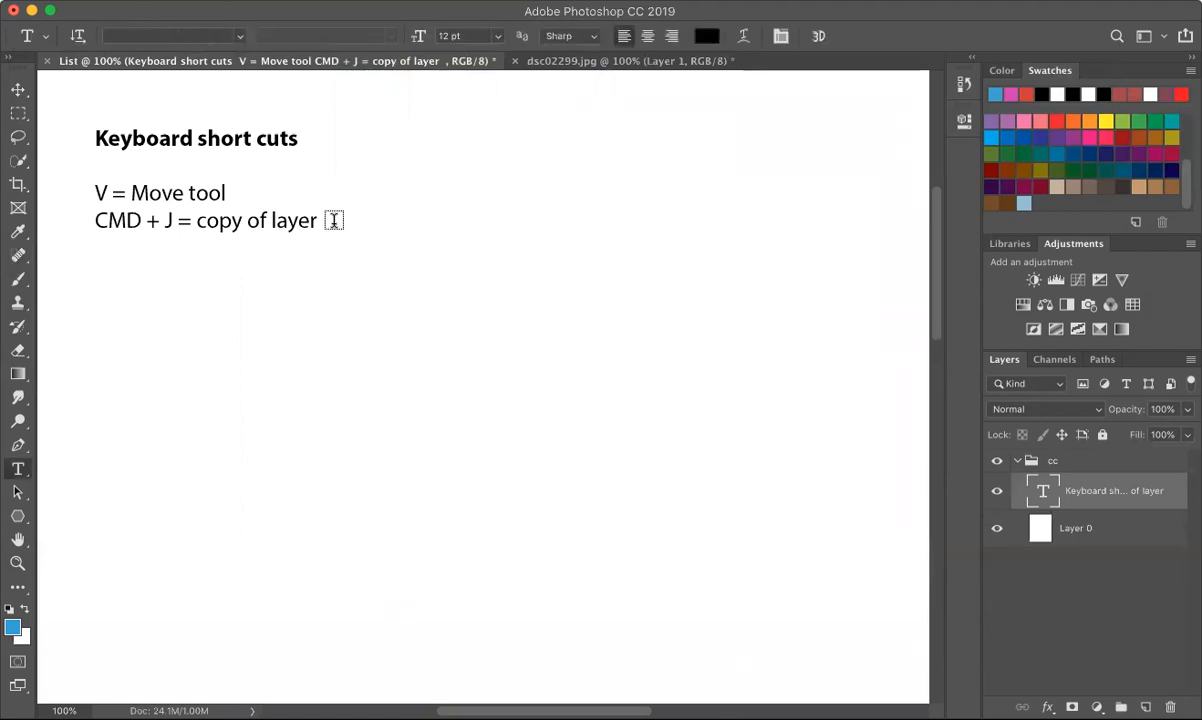
pyautogui.click(322, 221)
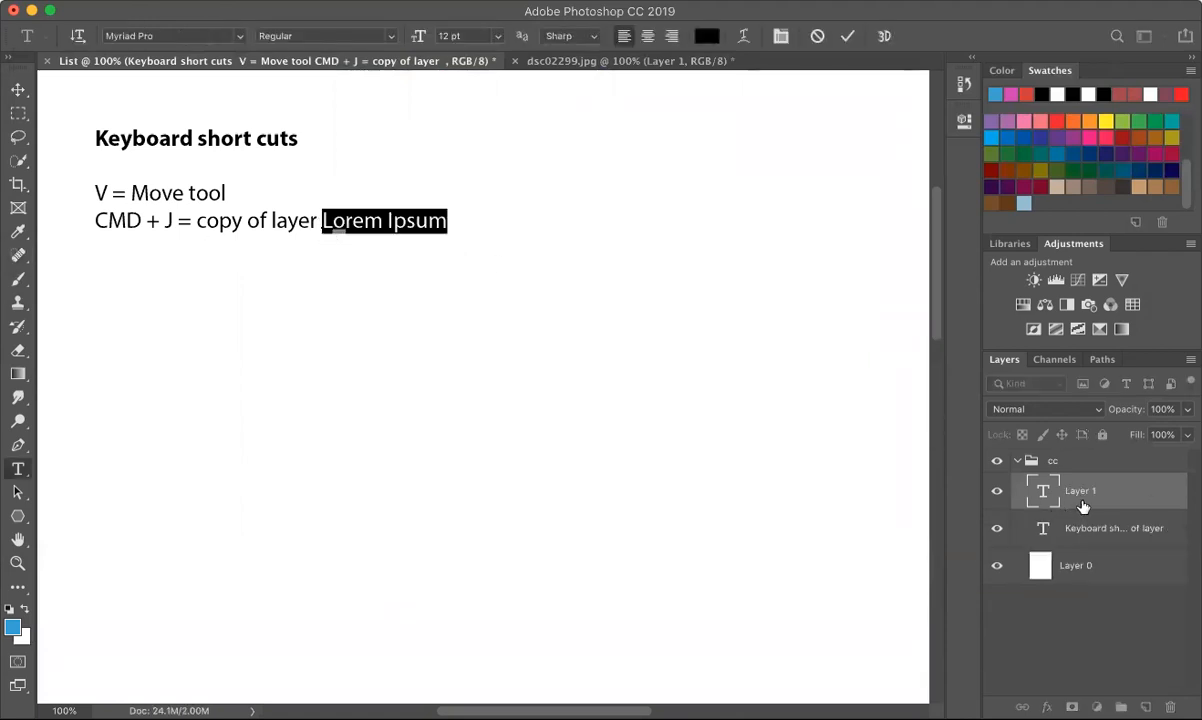
pyautogui.click(1133, 492)
pyautogui.press('Delete')
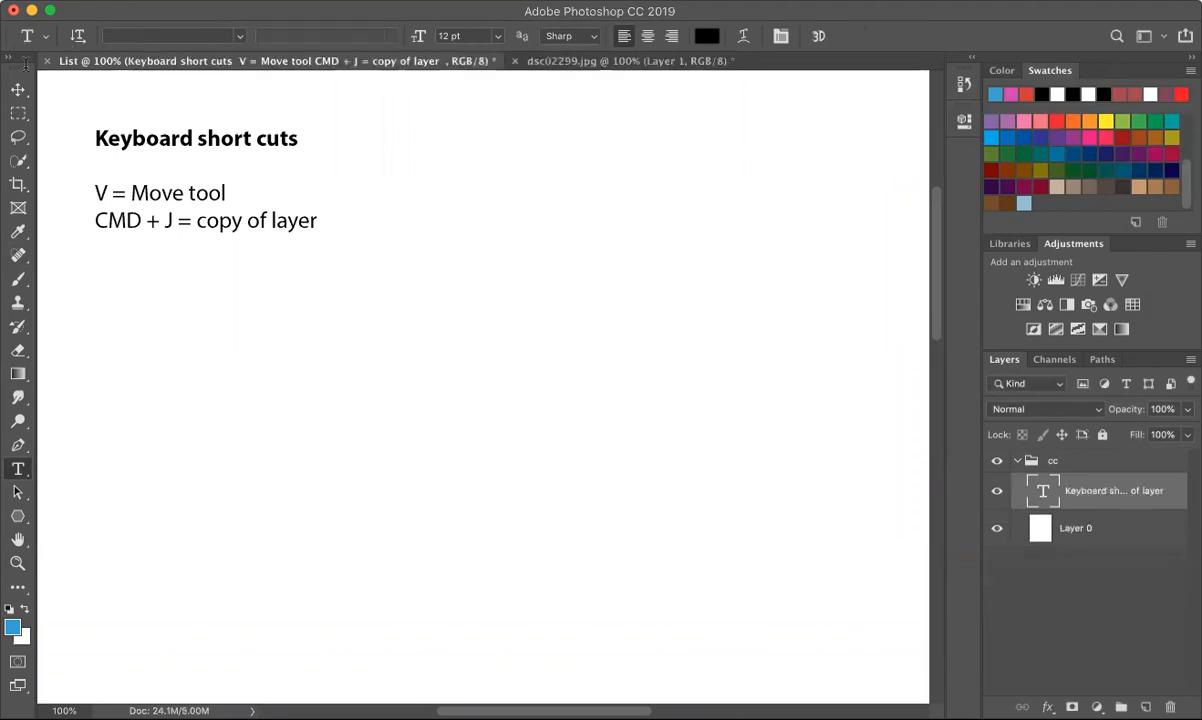
# Add the line "[ ] size of brush" below "CMD + J = copy of layer", separated by a blank line.
pyautogui.click(262, 214)
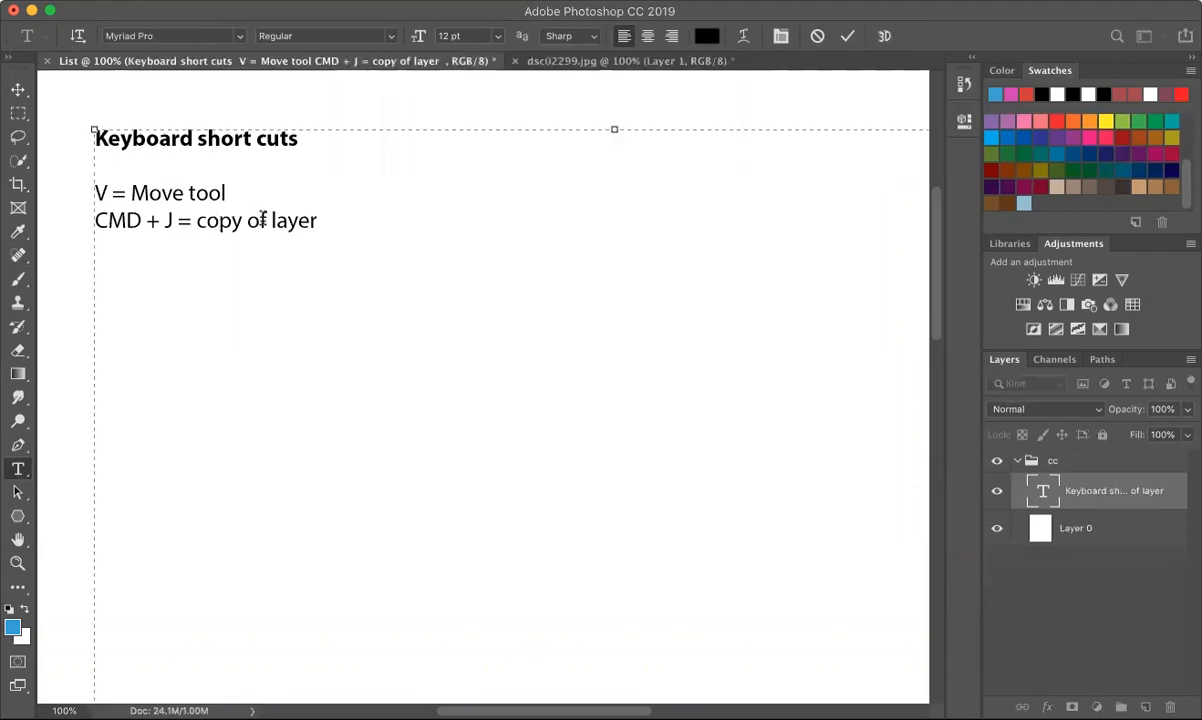
pyautogui.click(319, 221)
pyautogui.write('[ ] size o')
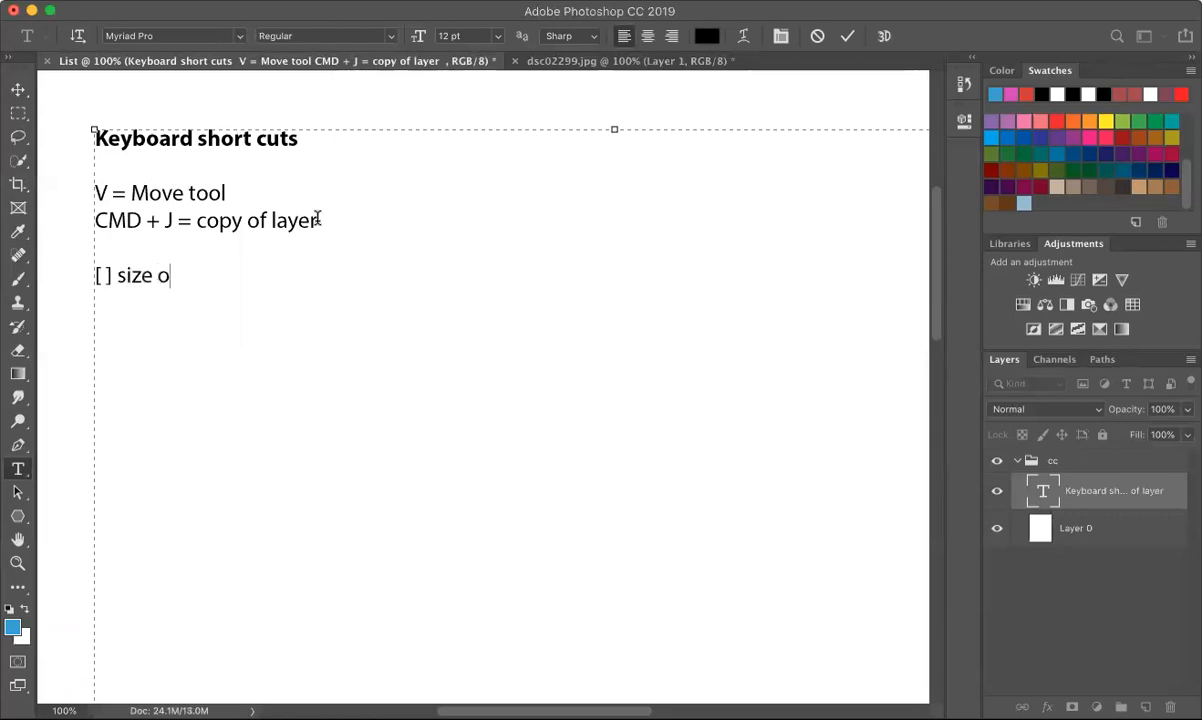
pyautogui.write('f brush')
# Return to dsc02299.jpg and heal the red blemishes beside the nose and on the right-hand cheek with the Spot Healing Brush.
pyautogui.click(628, 63)
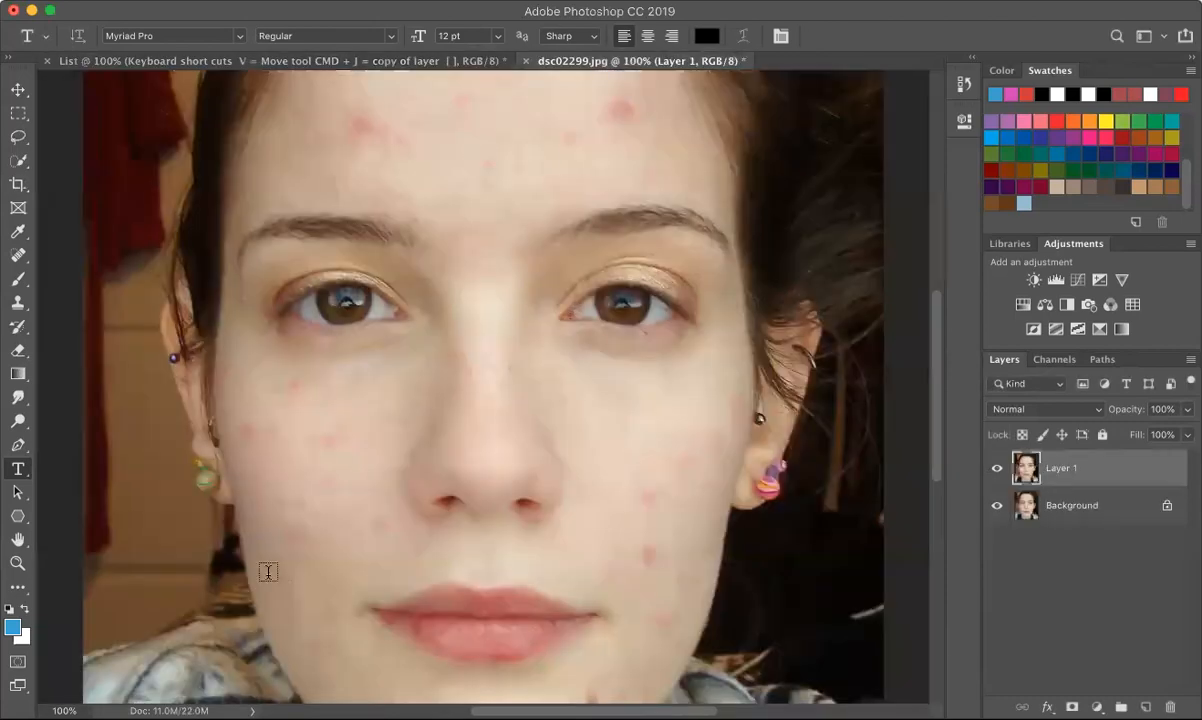
pyautogui.click(18, 253)
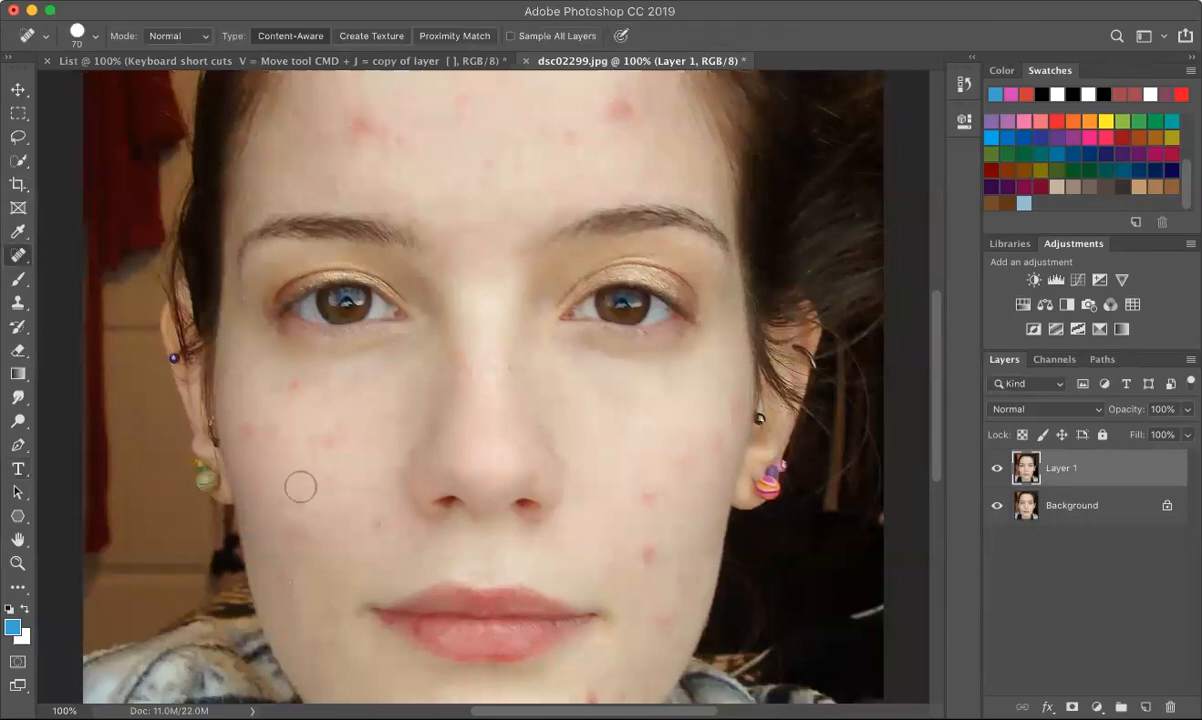
pyautogui.click(379, 519)
pyautogui.click(648, 496)
pyautogui.click(647, 551)
pyautogui.click(661, 615)
pyautogui.click(638, 545)
pyautogui.click(640, 556)
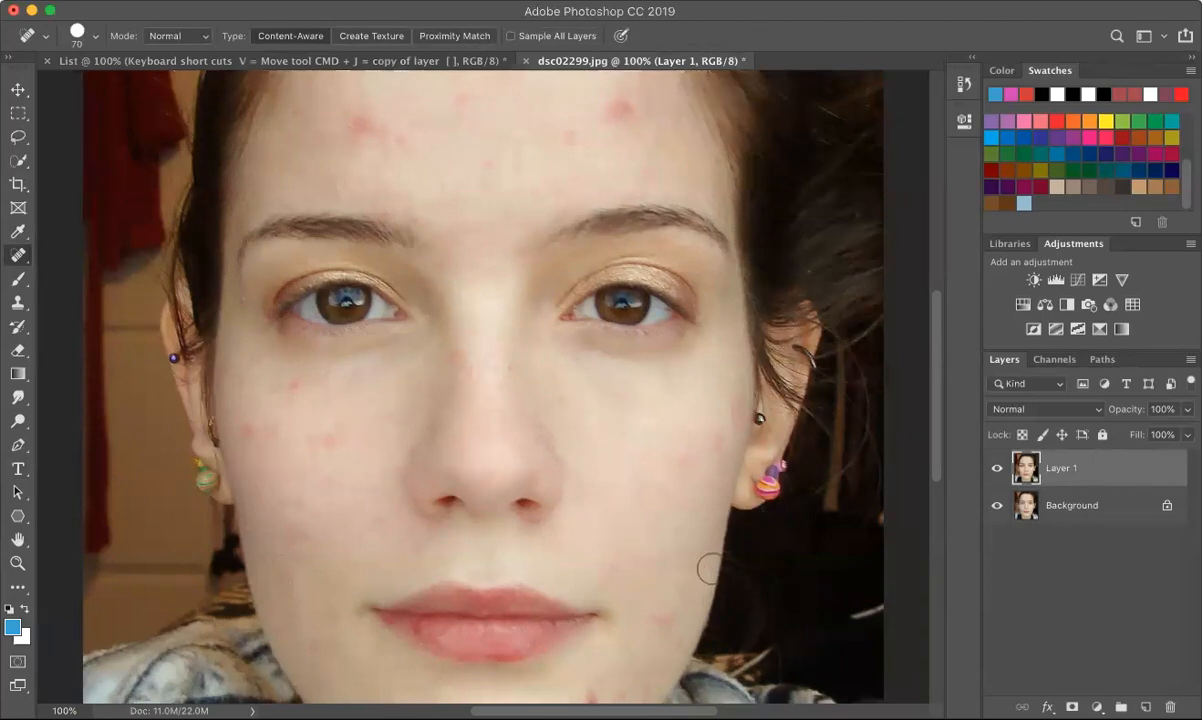
# Reduce the Spot Healing Brush to 35 px and heal the small remaining spots on the right-hand cheek beside the mouth.
pyautogui.press('[')
pyautogui.press('[')
pyautogui.press('[')
pyautogui.press('[')
pyautogui.press('[')
pyautogui.click(636, 559)
pyautogui.click(636, 558)
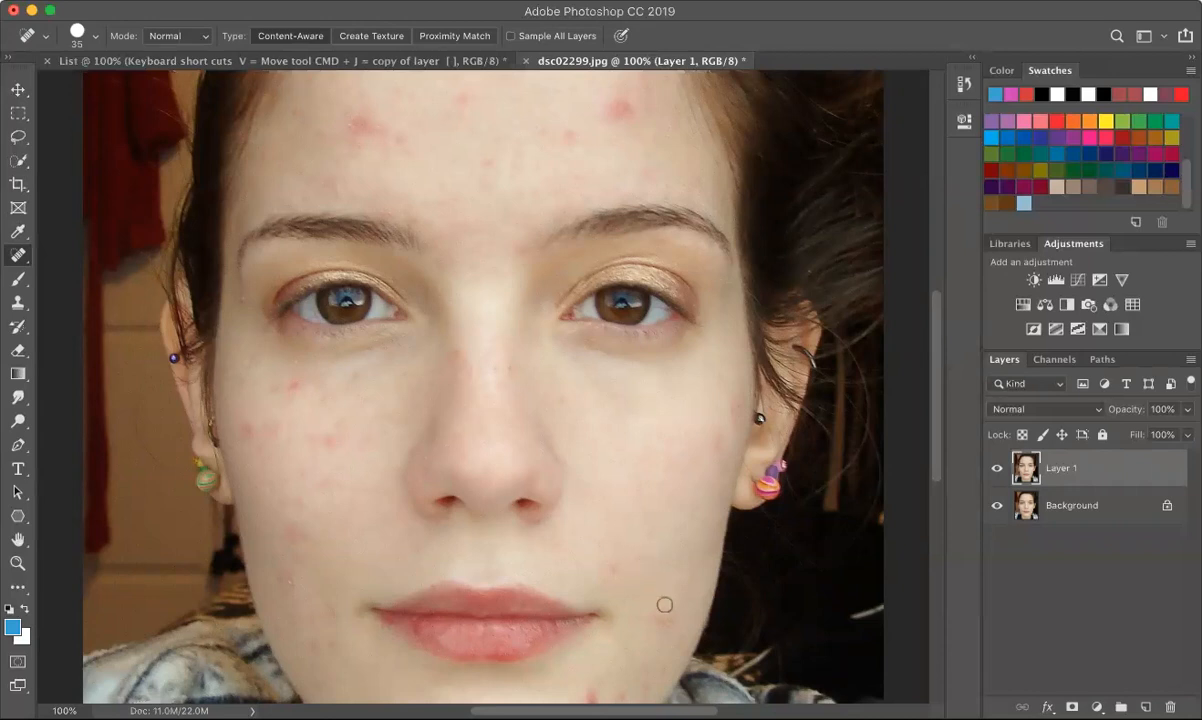
pyautogui.click(616, 569)
pyautogui.click(610, 571)
# Heal the cluster of red blemishes on the forehead above the left-hand eyebrow.
pyautogui.click(397, 139)
pyautogui.click(350, 125)
pyautogui.click(342, 123)
pyautogui.click(358, 132)
pyautogui.click(340, 127)
pyautogui.click(354, 126)
pyautogui.click(365, 125)
# Heal the small red spots across the middle of the forehead.
pyautogui.click(488, 160)
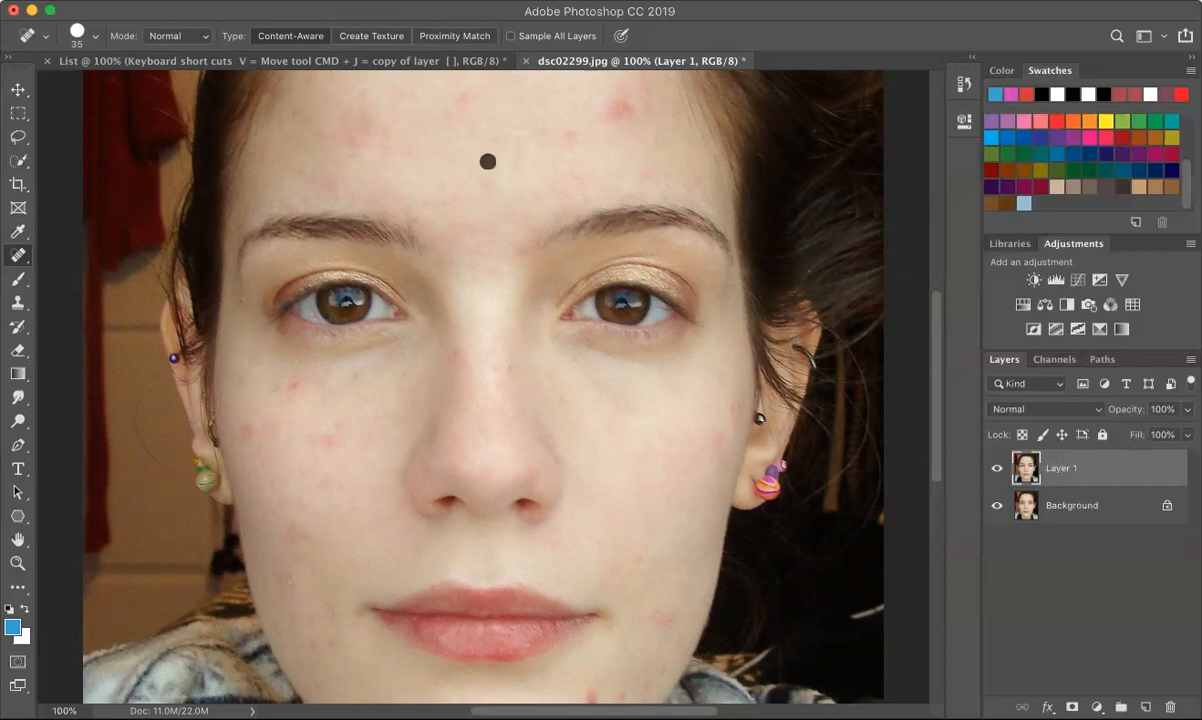
pyautogui.click(465, 104)
pyautogui.click(465, 103)
pyautogui.click(534, 124)
pyautogui.click(531, 129)
pyautogui.click(543, 125)
pyautogui.click(541, 125)
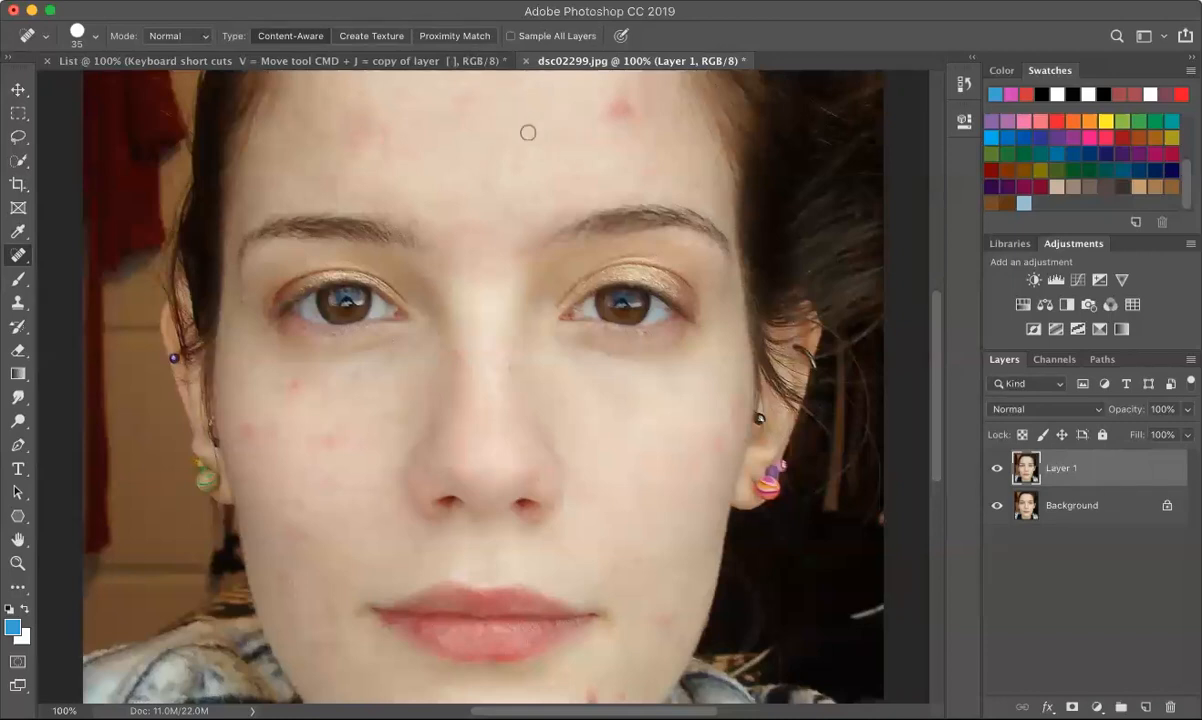
# Heal the large red blemish on the forehead above the right-hand eyebrow, enlarging the Spot Healing Brush to 100 px.
pyautogui.click(619, 104)
pyautogui.moveTo(616, 106); pyautogui.dragTo(582, 193)
pyautogui.press(']')
pyautogui.press(']')
pyautogui.press(']')
pyautogui.press(']')
pyautogui.press(']')
pyautogui.press(']')
pyautogui.press(']')
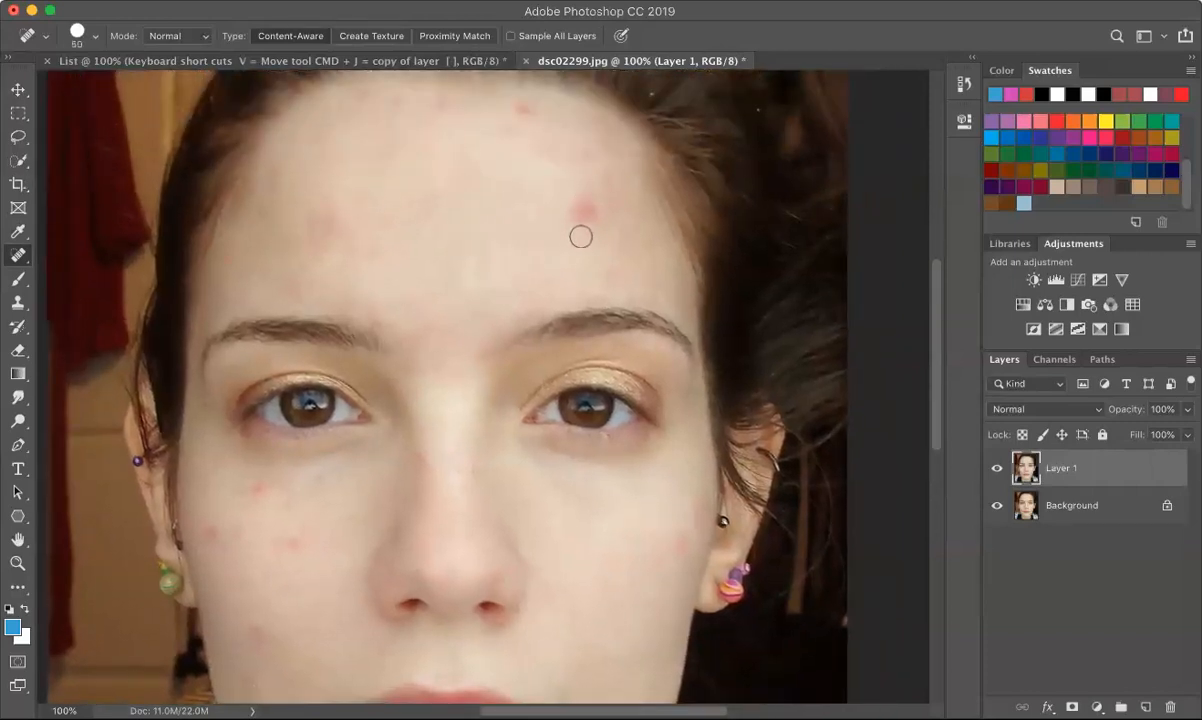
pyautogui.click(581, 213)
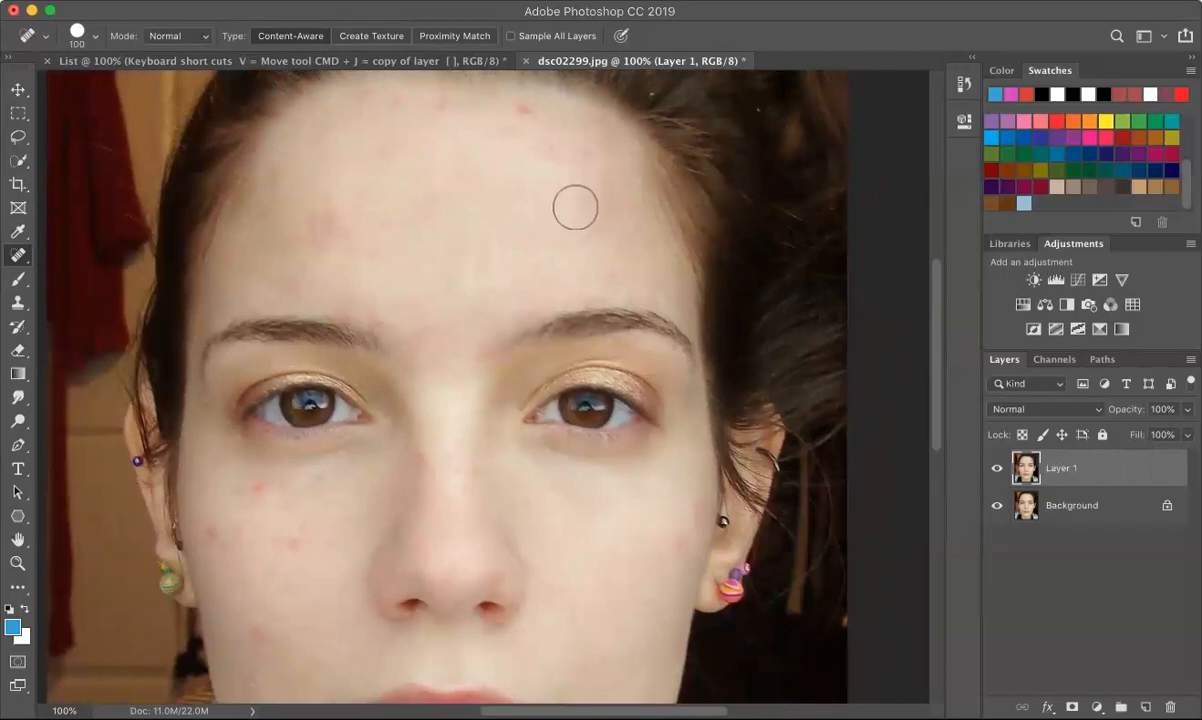
# Reduce the Spot Healing Brush to 50 px and heal the red spots along the upper forehead near the hairline.
pyautogui.press('[')
pyautogui.press('[')
pyautogui.press('[')
pyautogui.press('[')
pyautogui.press('[')
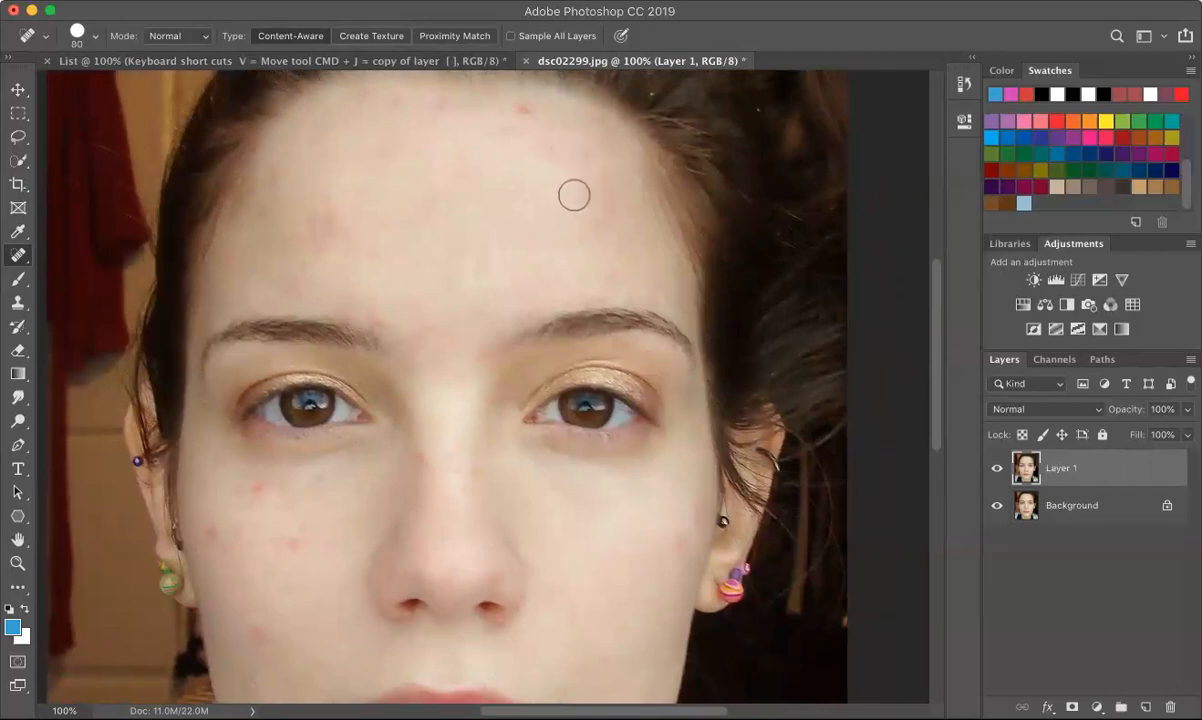
pyautogui.click(518, 107)
pyautogui.click(534, 113)
pyautogui.click(443, 107)
# Heal the red spots on the left-hand cheek below the eye.
pyautogui.press('space')
pyautogui.moveTo(461, 368); pyautogui.dragTo(568, 139)
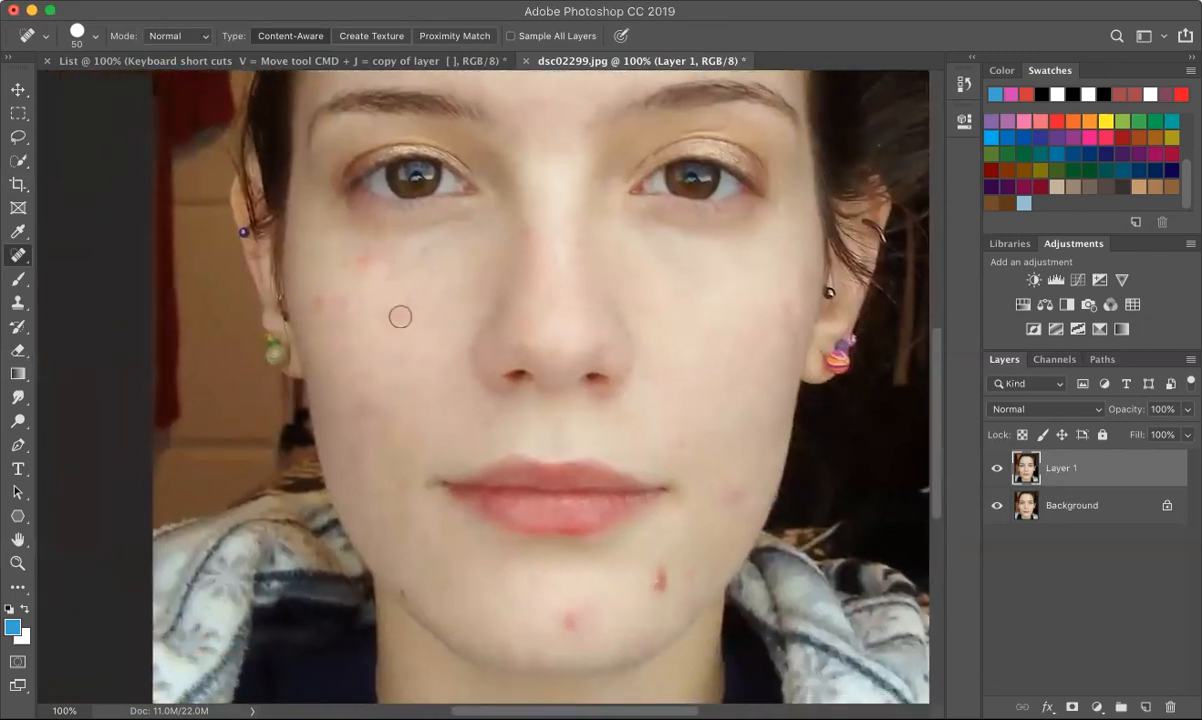
pyautogui.click(361, 260)
pyautogui.click(409, 318)
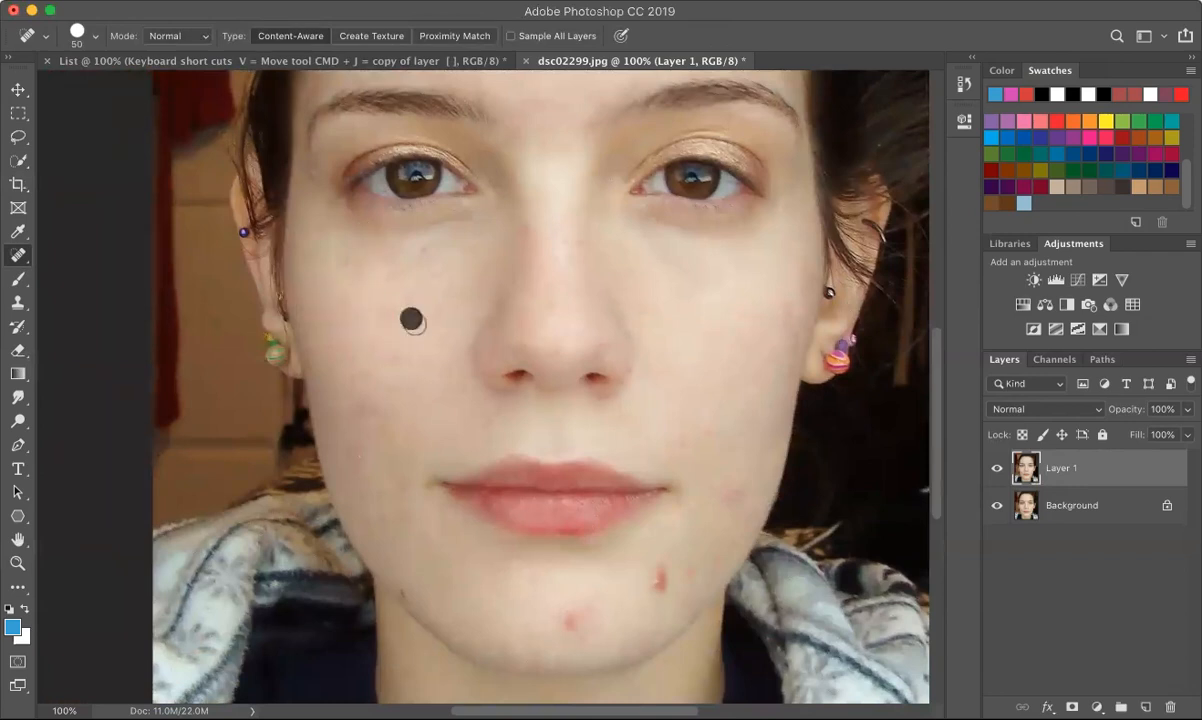
# Heal the red blemishes on the chin, the lower right-hand cheek and the dark spot on the left-hand jawline.
pyautogui.click(657, 574)
pyautogui.click(661, 585)
pyautogui.click(660, 564)
pyautogui.click(728, 493)
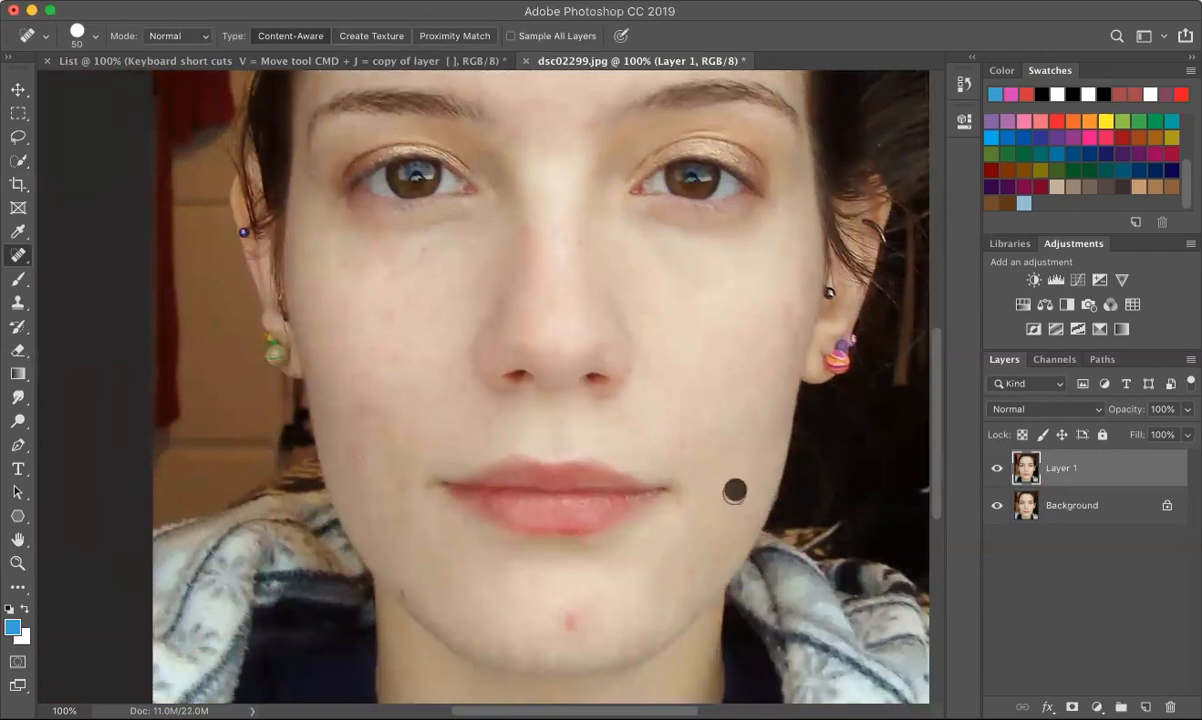
pyautogui.click(686, 574)
pyautogui.click(571, 613)
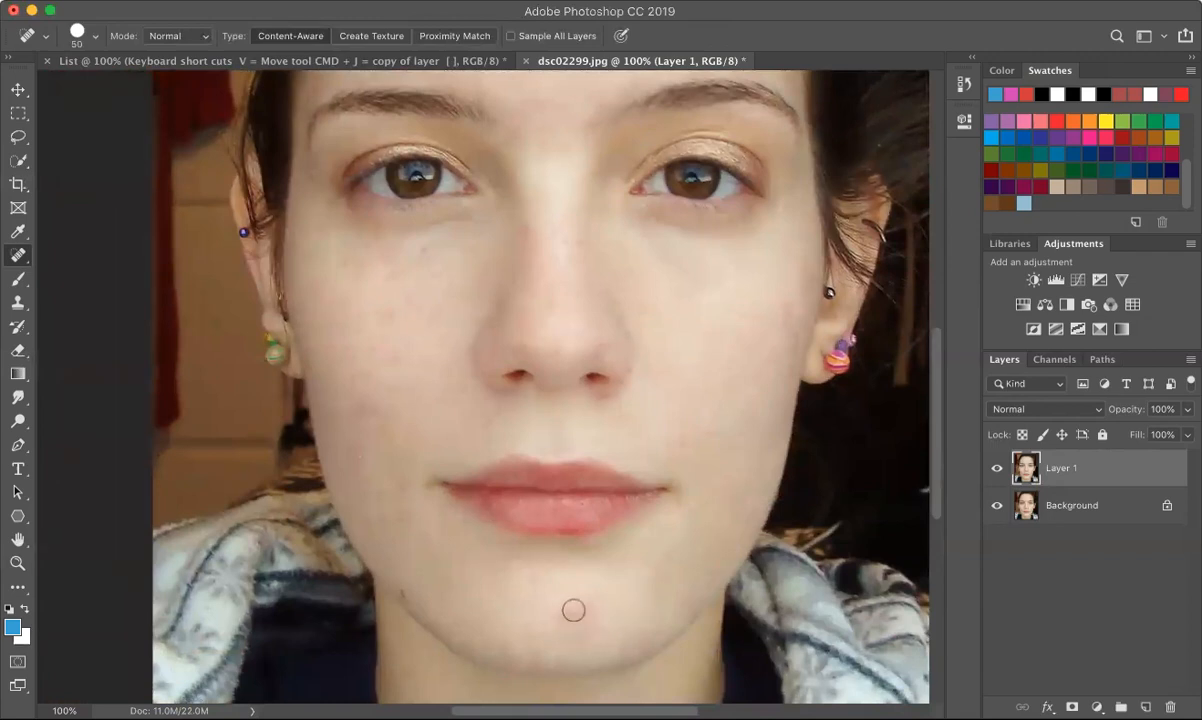
pyautogui.click(565, 614)
pyautogui.click(571, 622)
pyautogui.click(404, 588)
# Compare the retouched face with the original by hiding and showing Layer 1 several times.
pyautogui.moveTo(671, 343)
pyautogui.mouseDown()
pyautogui.moveTo(655, 453)
pyautogui.moveTo(659, 436)
pyautogui.mouseUp()
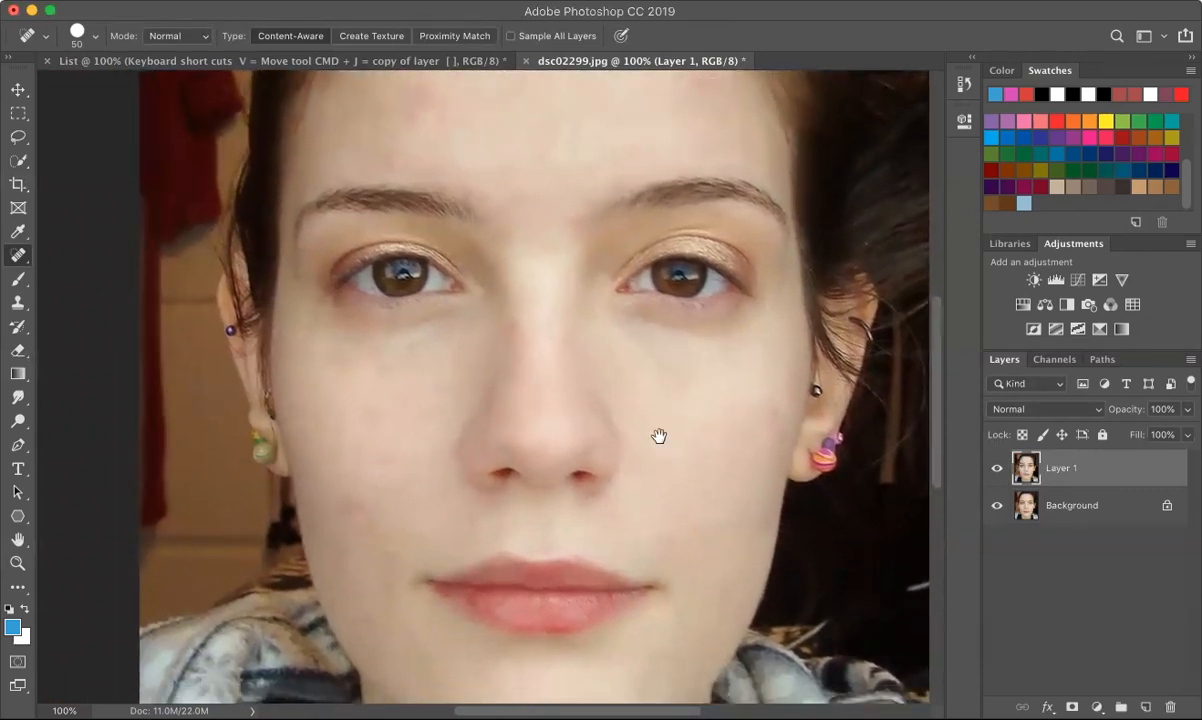
pyautogui.click(998, 474)
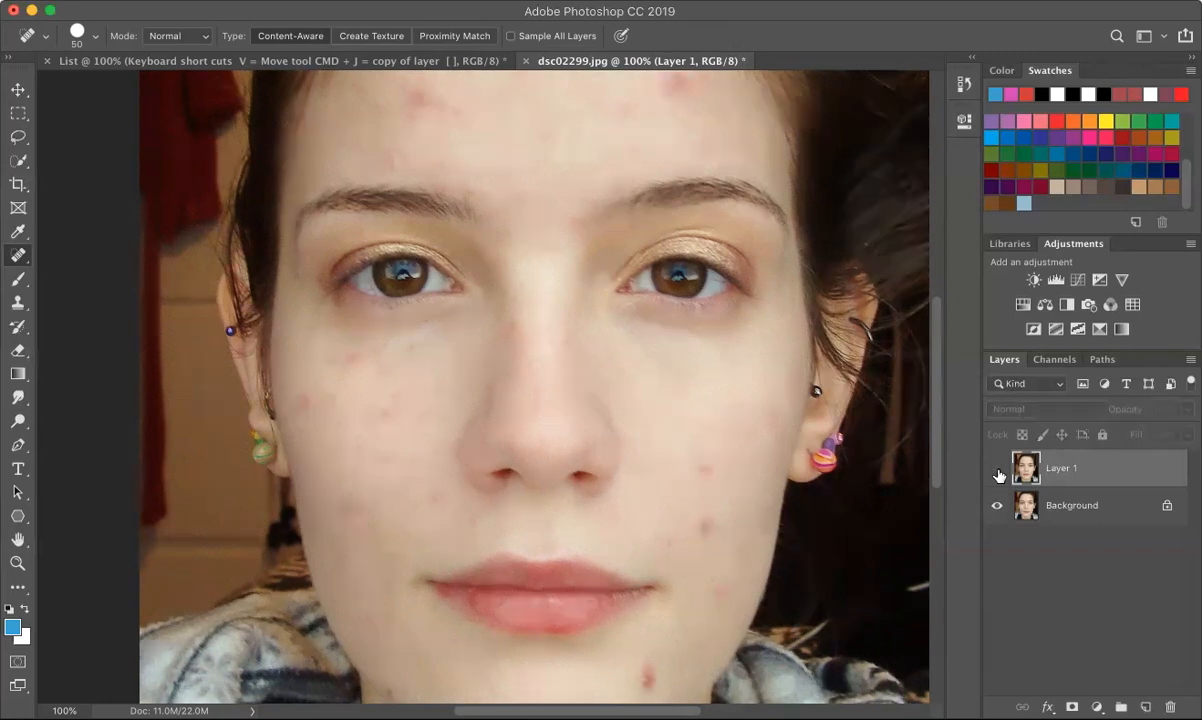
pyautogui.click(998, 474)
pyautogui.click(998, 474)
pyautogui.click(998, 474)
pyautogui.click(998, 474)
pyautogui.click(998, 474)
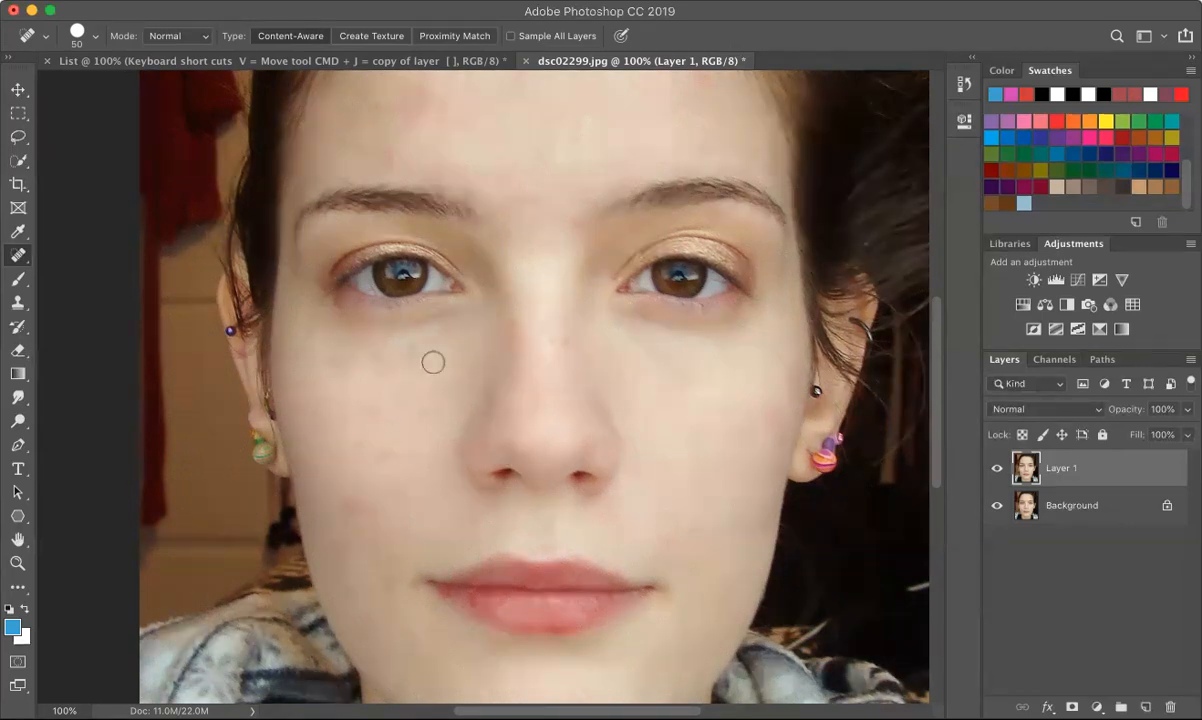
# Zoom in to 200% on the left-hand eye, reduce the Spot Healing Brush to 20 px and paint over the crease beneath it.
pyautogui.press('[')
pyautogui.press('super+plus')
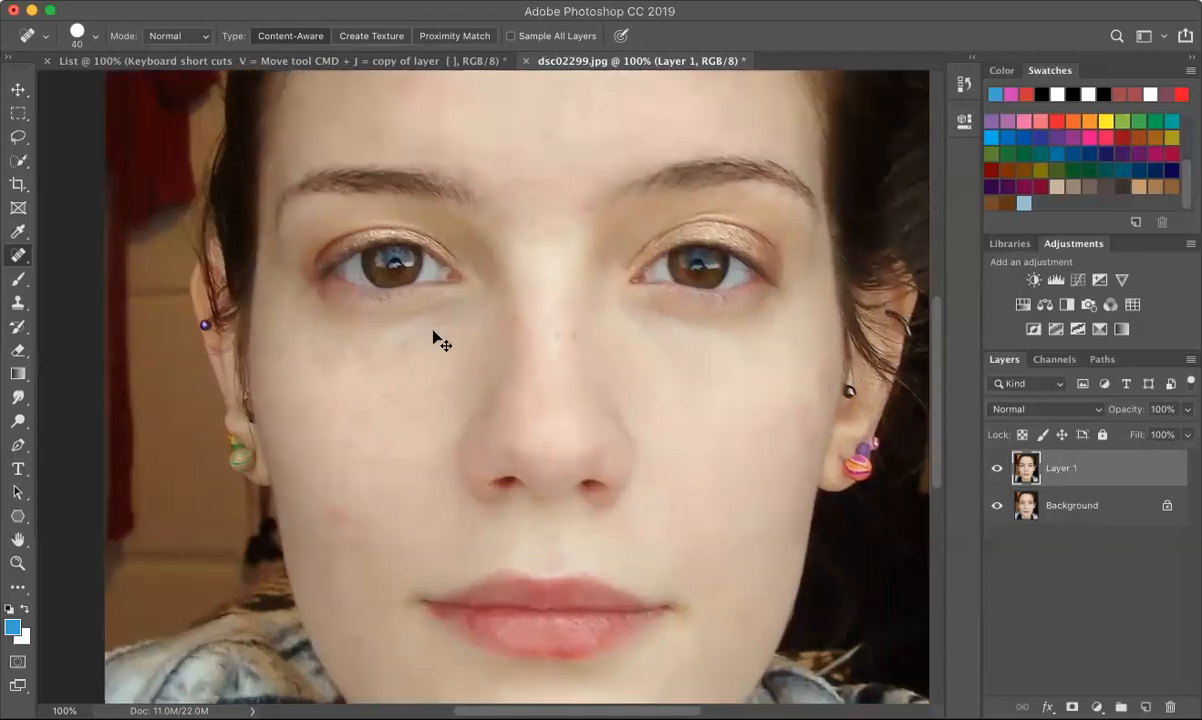
pyautogui.moveTo(223, 287); pyautogui.dragTo(381, 403)
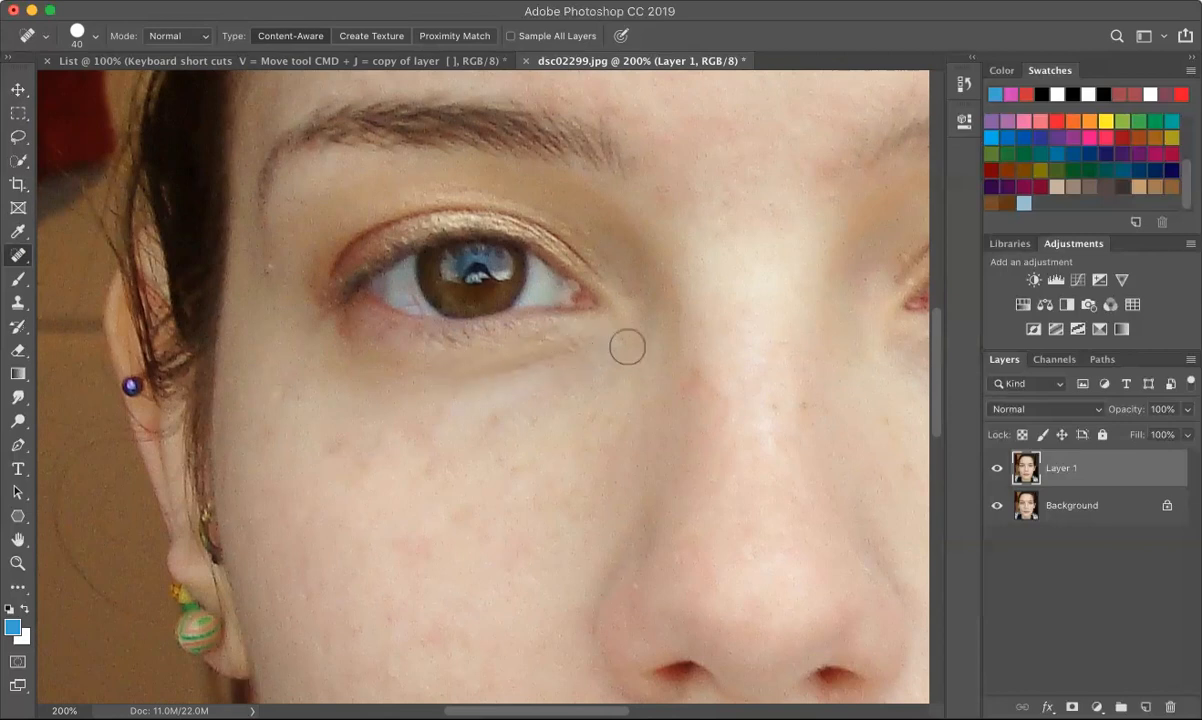
pyautogui.press('[')
pyautogui.press('[')
pyautogui.moveTo(425, 360); pyautogui.dragTo(520, 330)
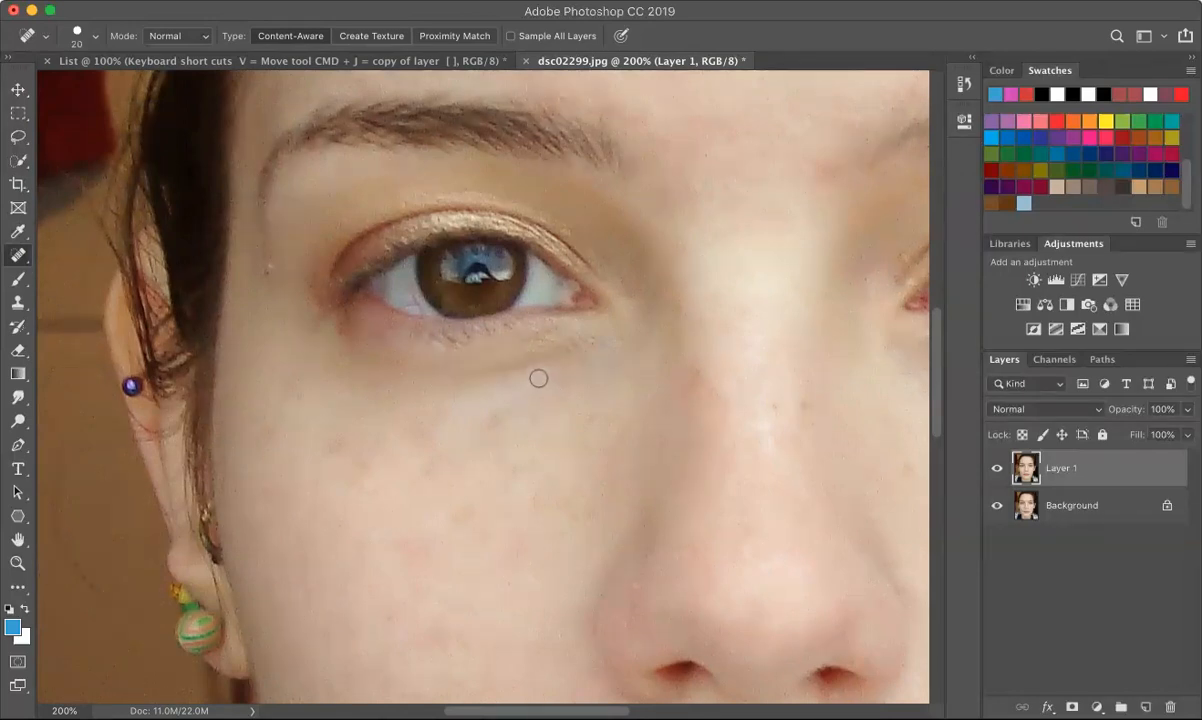
# Heal the remaining marks under the left-hand eye, beside its outer corner and on the nose bridge, then view the whole portrait.
pyautogui.click(478, 377)
pyautogui.click(488, 373)
pyautogui.click(494, 369)
pyautogui.click(484, 374)
pyautogui.click(486, 380)
pyautogui.click(467, 381)
pyautogui.click(456, 386)
pyautogui.click(266, 268)
pyautogui.click(777, 407)
pyautogui.click(461, 381)
pyautogui.click(487, 375)
pyautogui.click(512, 368)
pyautogui.click(526, 366)
pyautogui.click(552, 366)
pyautogui.hscroll(10, 343, 411)
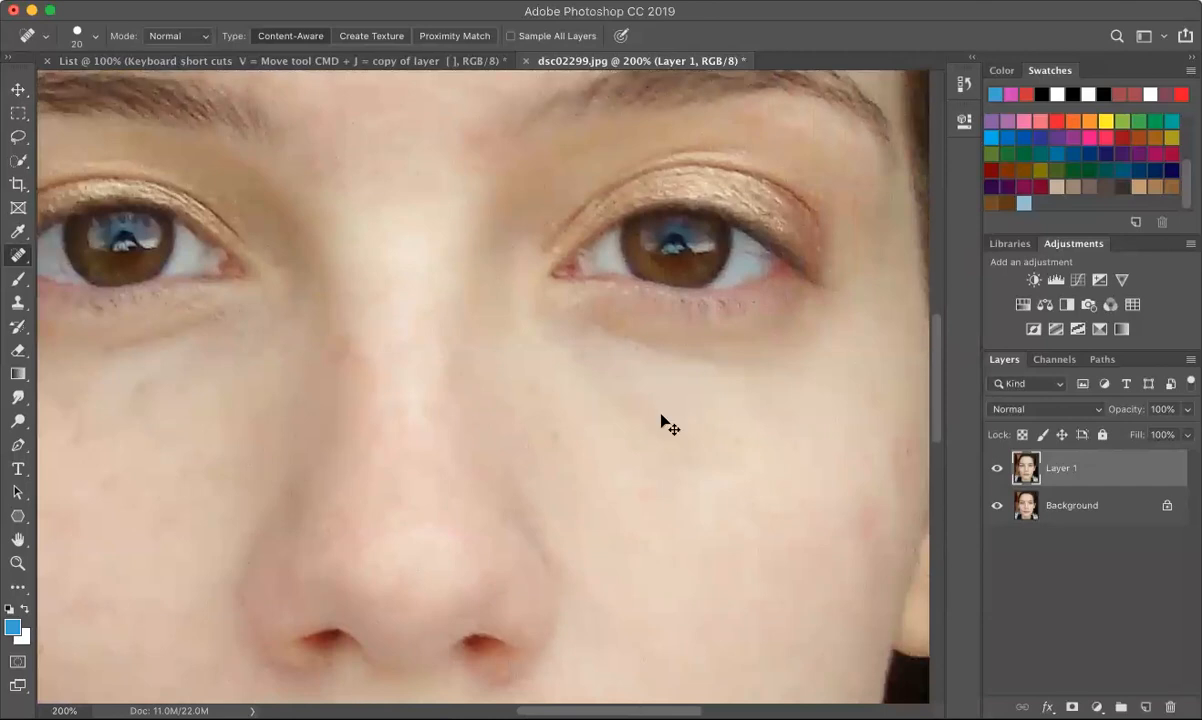
pyautogui.scroll(-5, 662, 423)
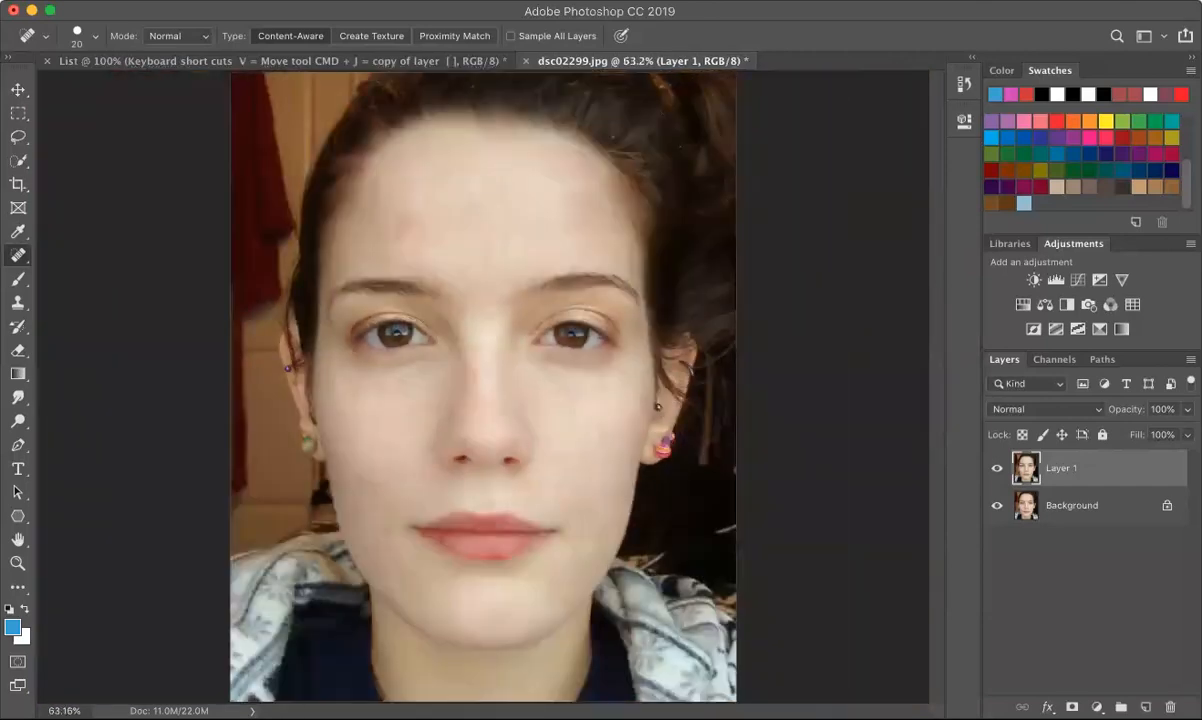
# In the List document, add the line "spacebar =HAND tool" below "[ ] size of brush", separated by a blank line.
pyautogui.click(162, 56)
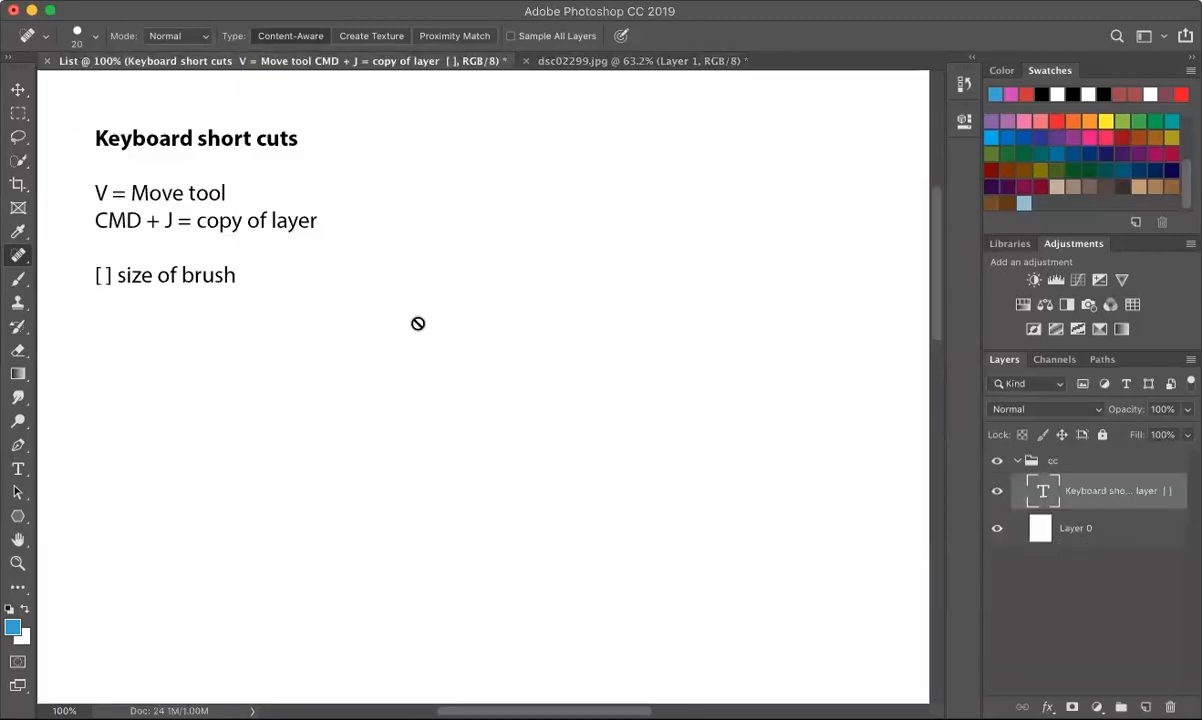
pyautogui.press('t')
pyautogui.click(238, 275)
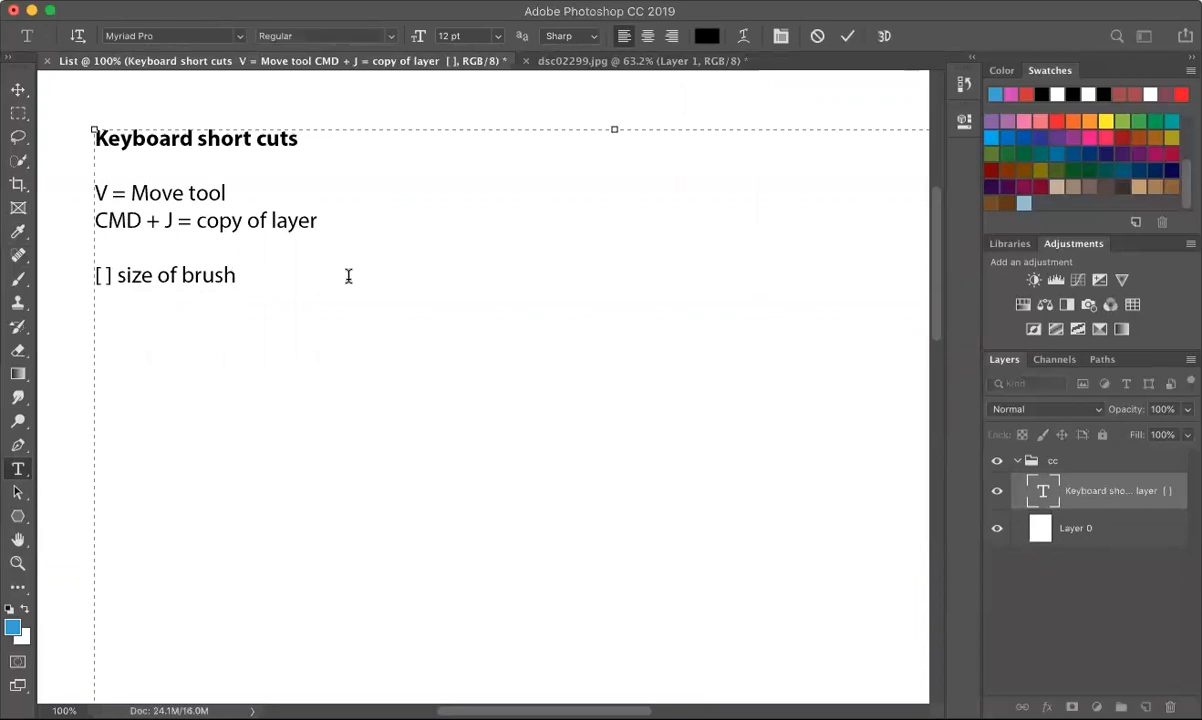
pyautogui.write('spacebar')
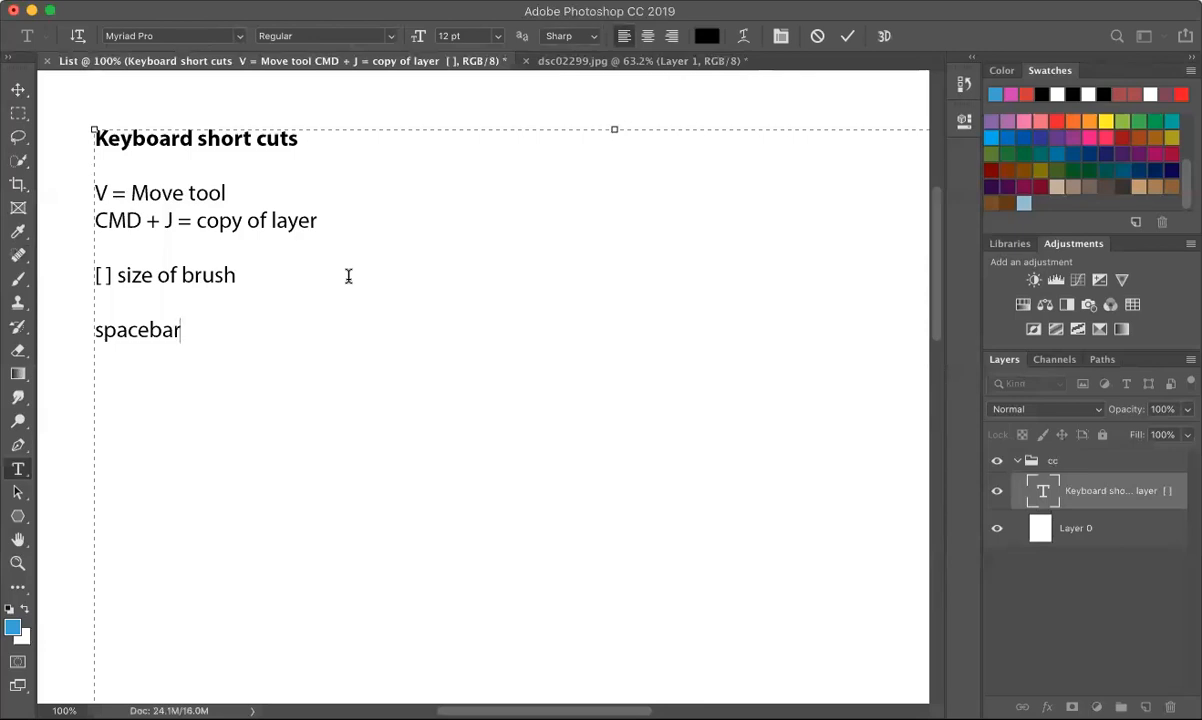
pyautogui.write(' =HAND tool')
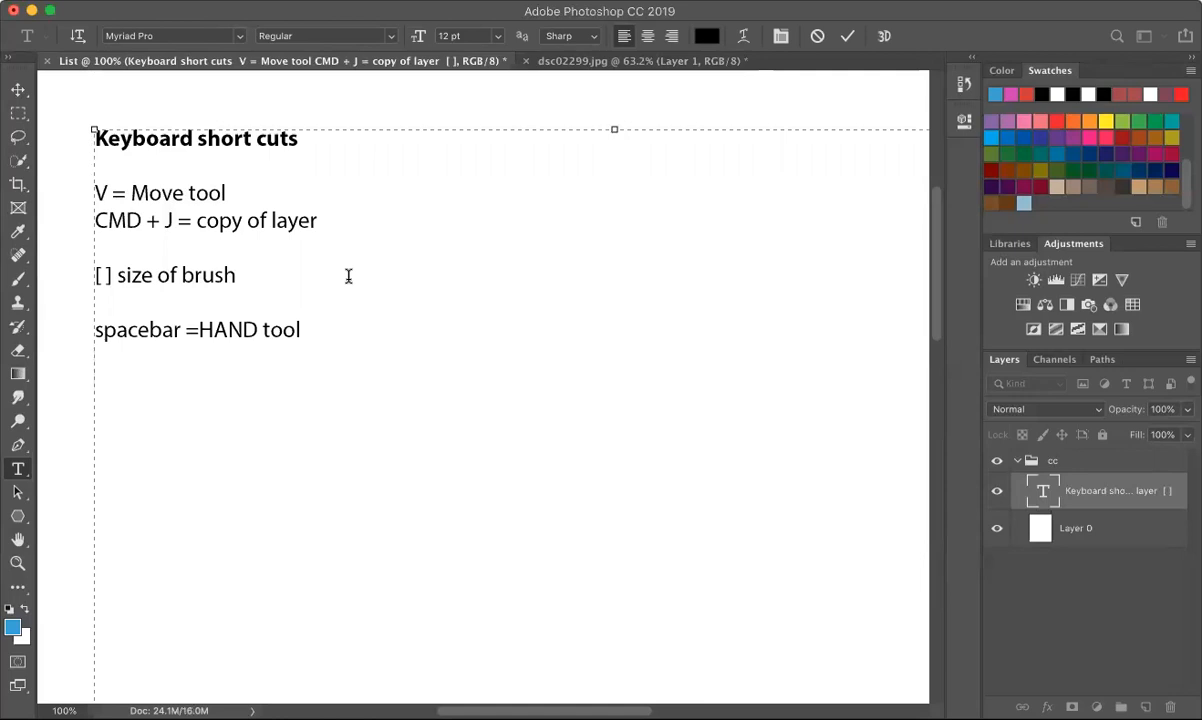
# Add the lines "CMD + zoom in", "CMD - zoom out" and "CMD 0 fit to screen" to the list below the spacebar line.
pyautogui.write('CMD')
pyautogui.write(' ++')
pyautogui.write('oom in')
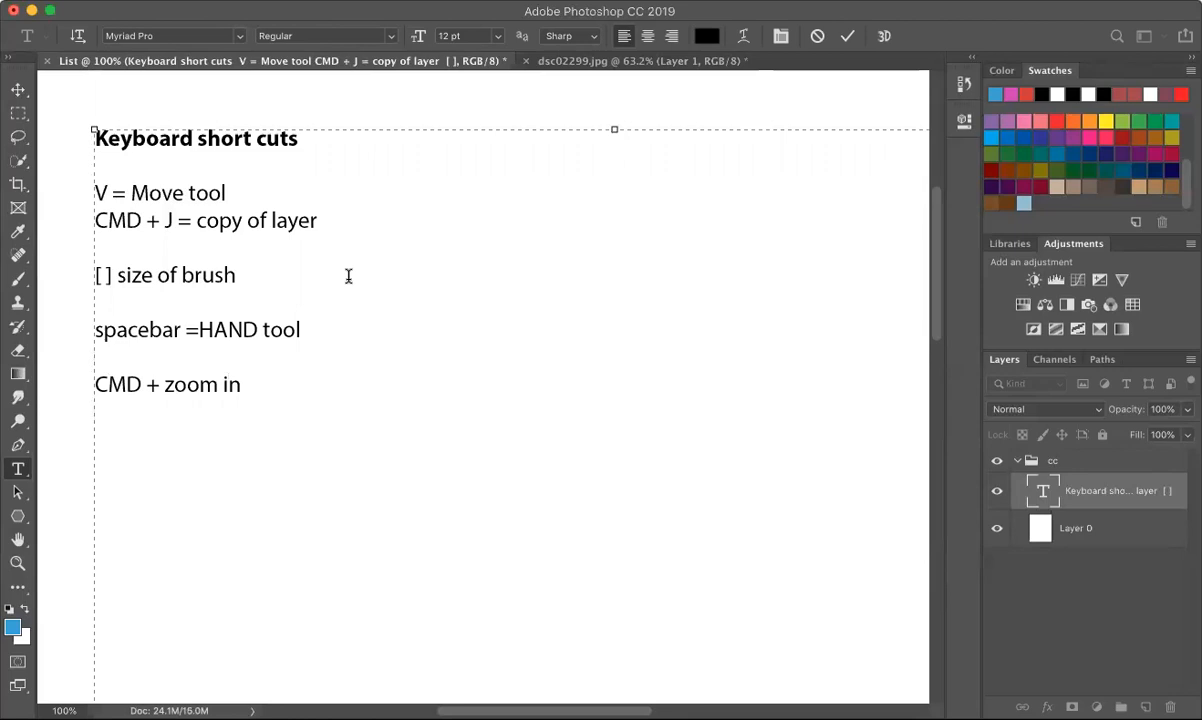
pyautogui.press('Return')
pyautogui.write('CMD - zoom out ')
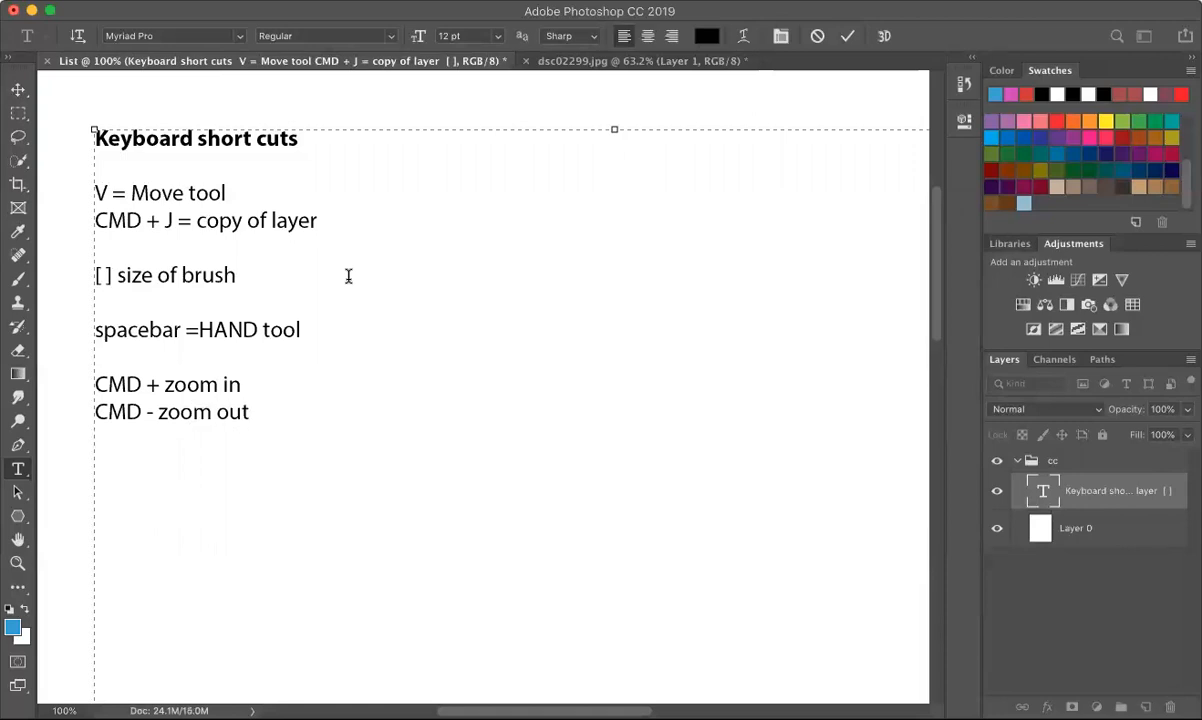
pyautogui.write('CMD 0')
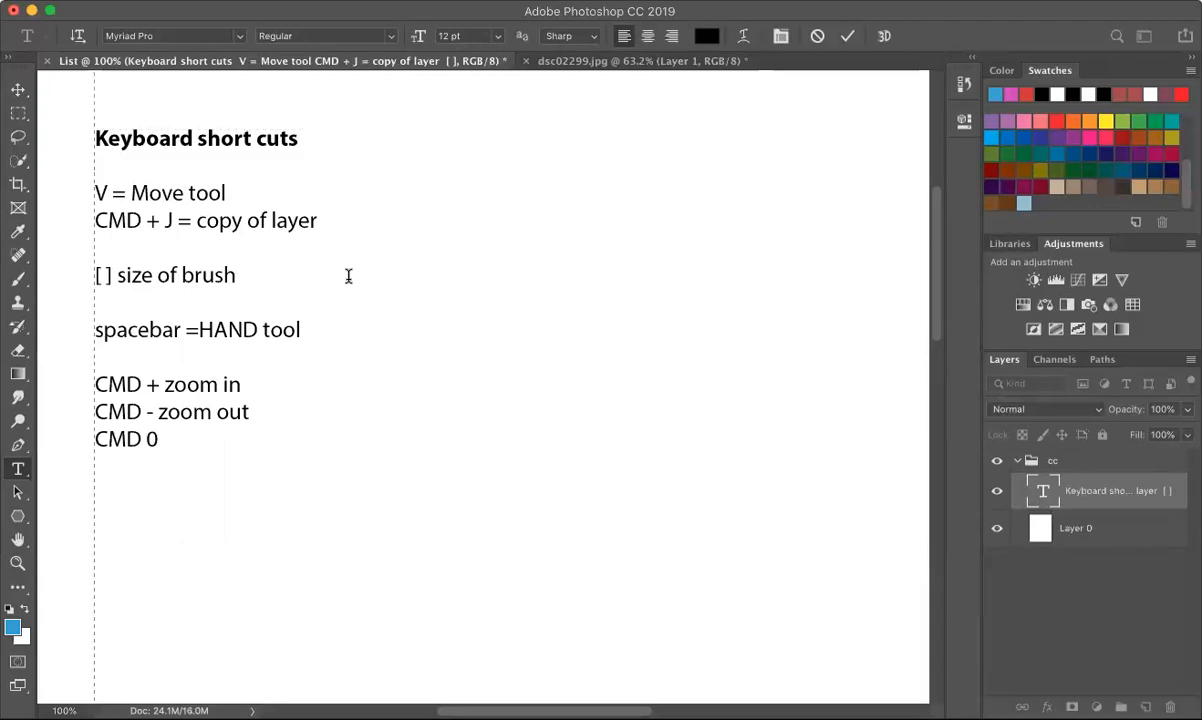
pyautogui.write('t to scr')
pyautogui.press('BackSpace')
pyautogui.write('een')
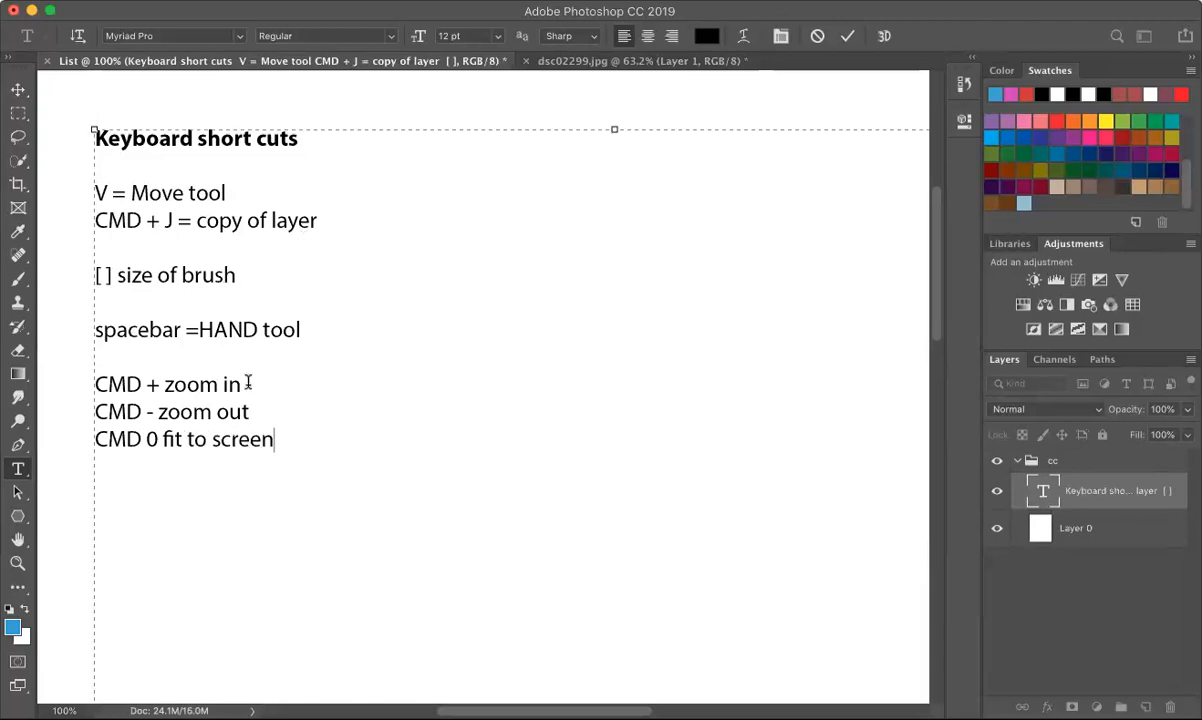
# Switch to dsc02299.jpg and, with the Healing Brush at 200% zoom, sample clean skin and paint over the marks in the middle of the chin.
pyautogui.click(566, 62)
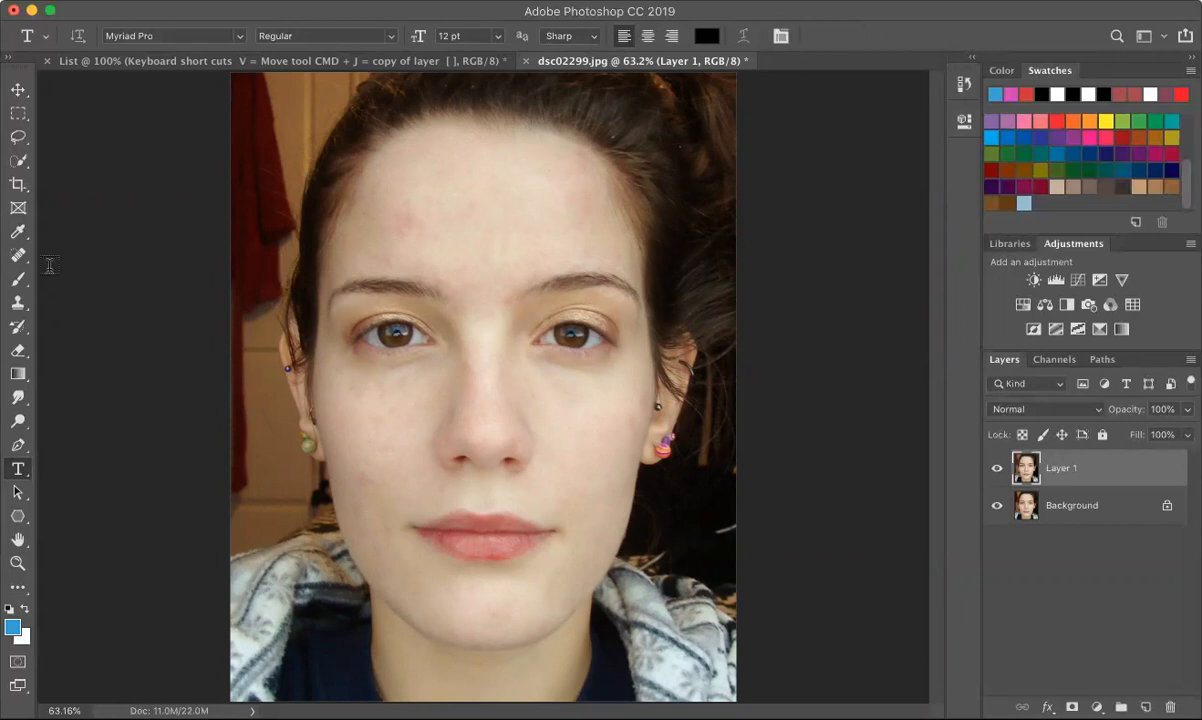
pyautogui.moveTo(28, 262)
pyautogui.mouseDown()
pyautogui.moveTo(52, 251)
pyautogui.moveTo(91, 272)
pyautogui.mouseUp()
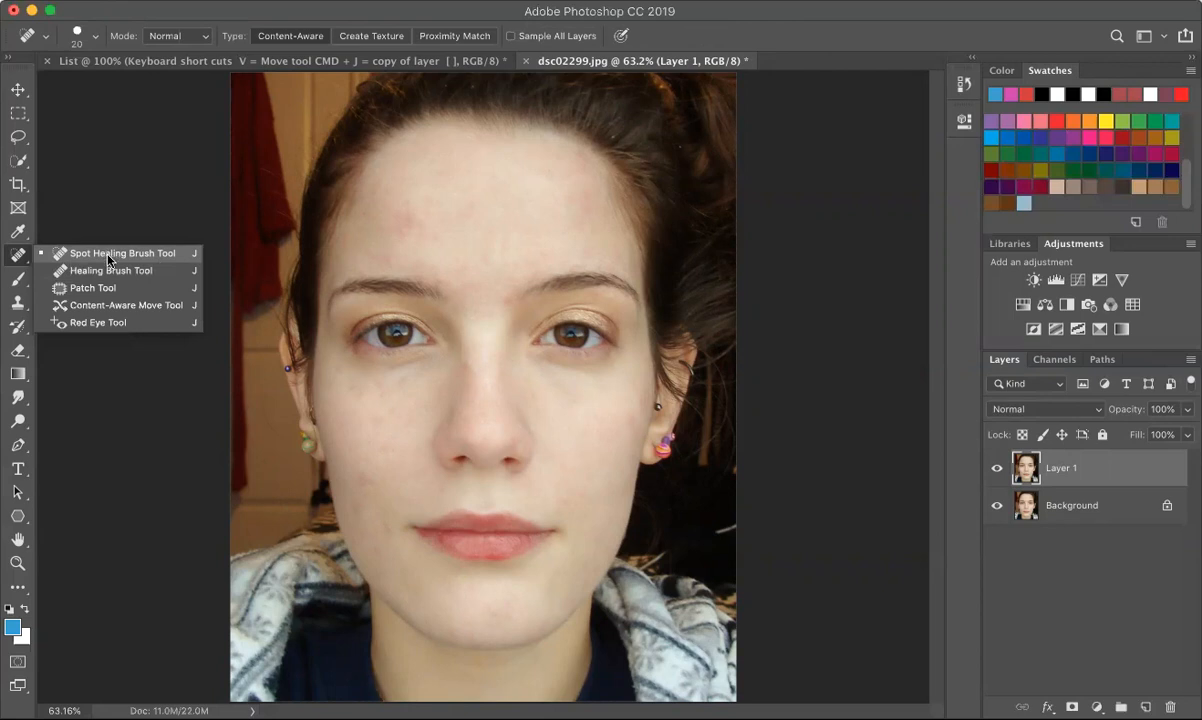
pyautogui.click(110, 273)
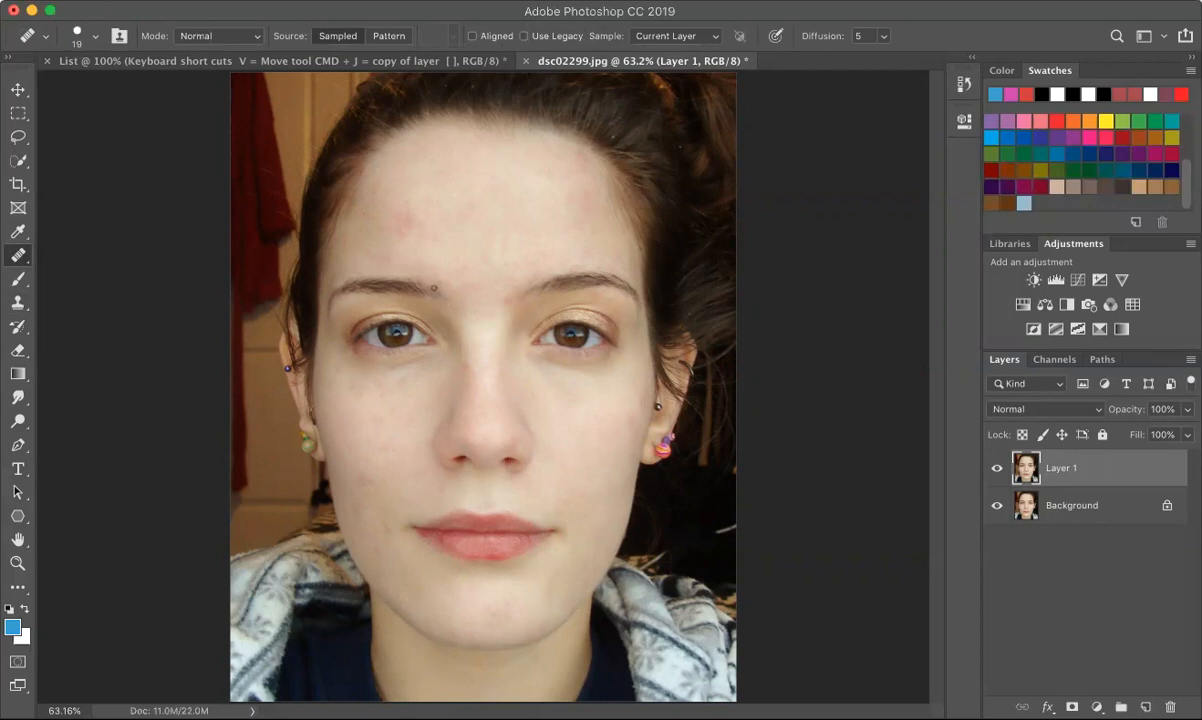
pyautogui.click(17, 563)
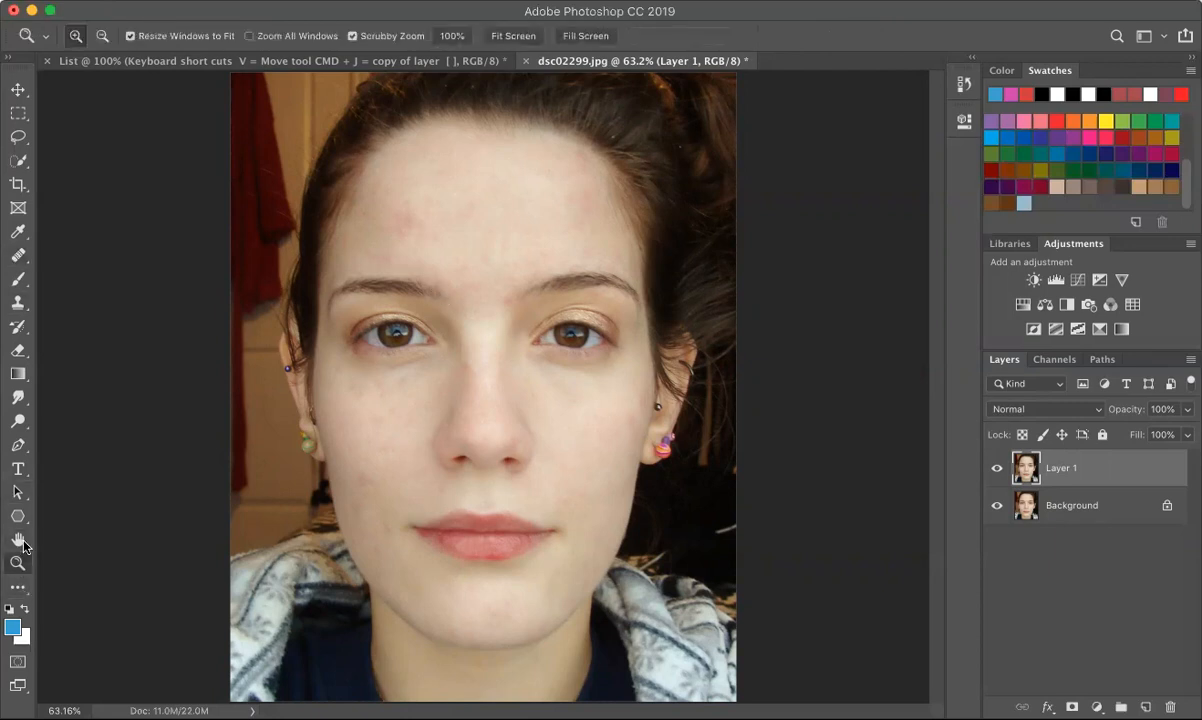
pyautogui.click(452, 35)
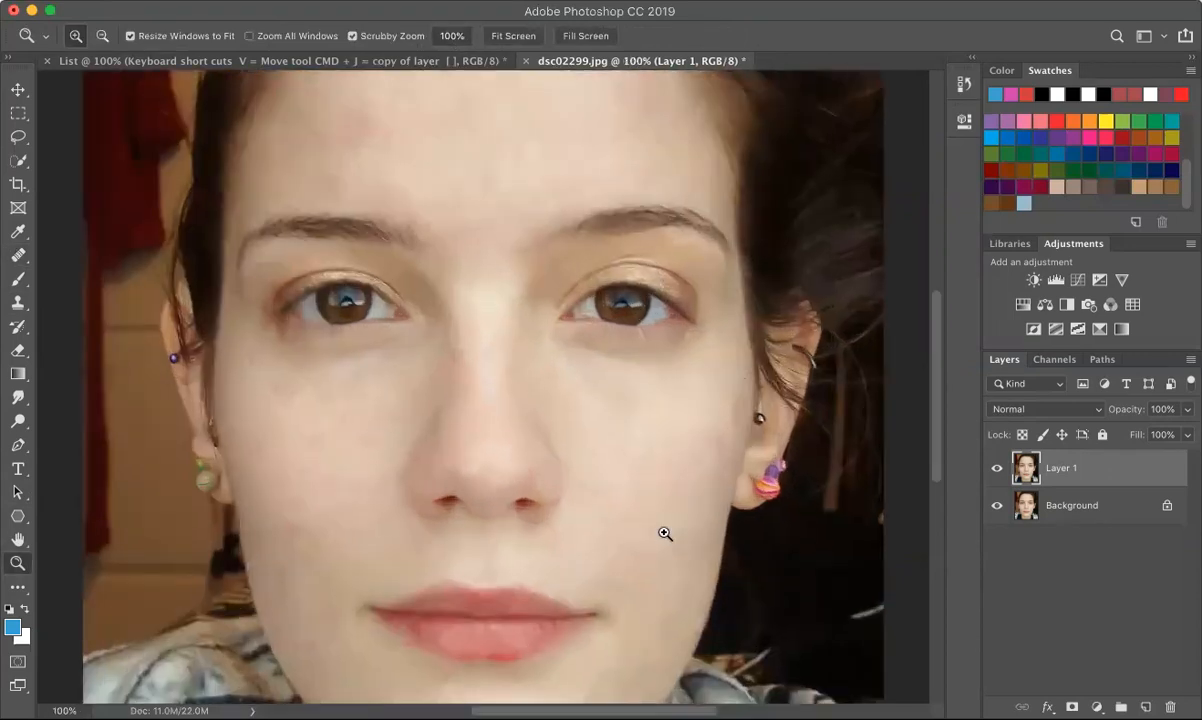
pyautogui.moveTo(646, 514); pyautogui.dragTo(523, 356)
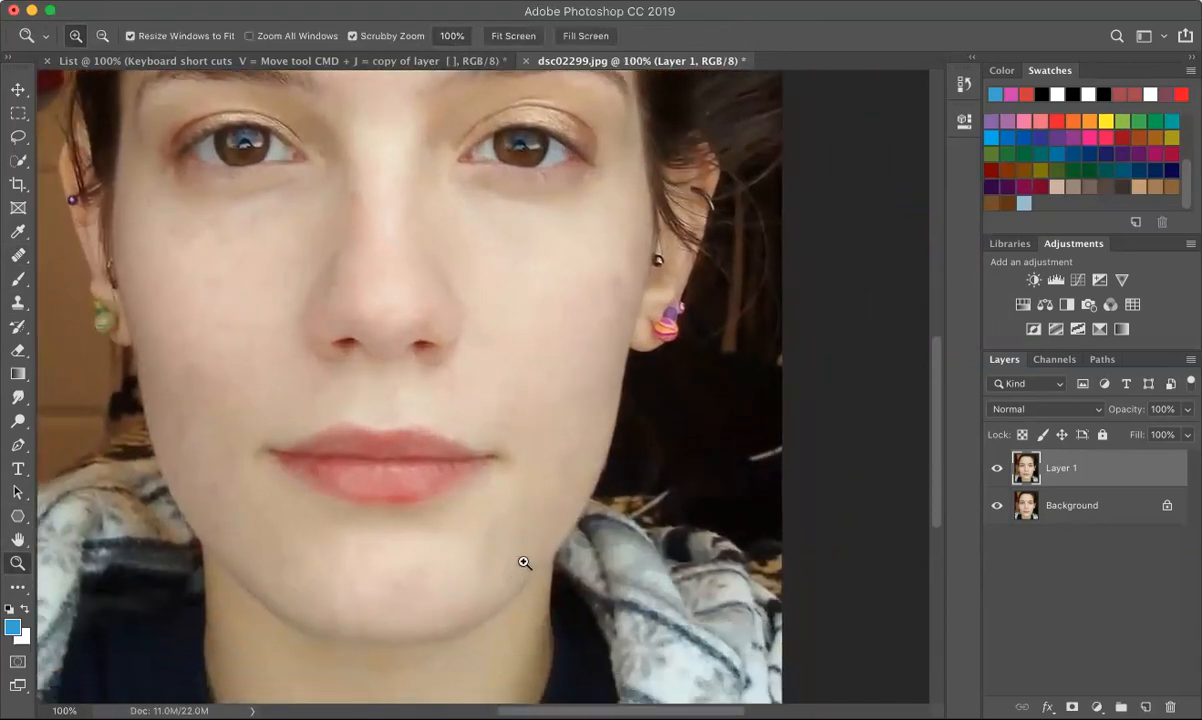
pyautogui.click(518, 491)
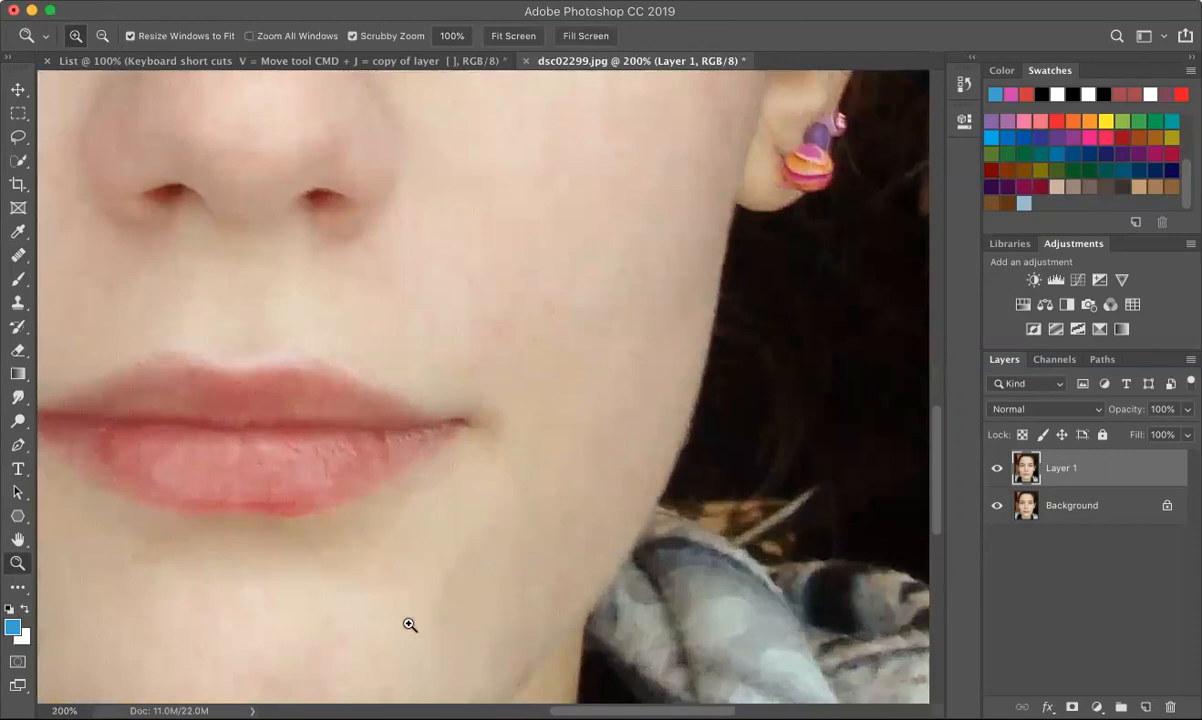
pyautogui.moveTo(411, 614); pyautogui.dragTo(488, 486)
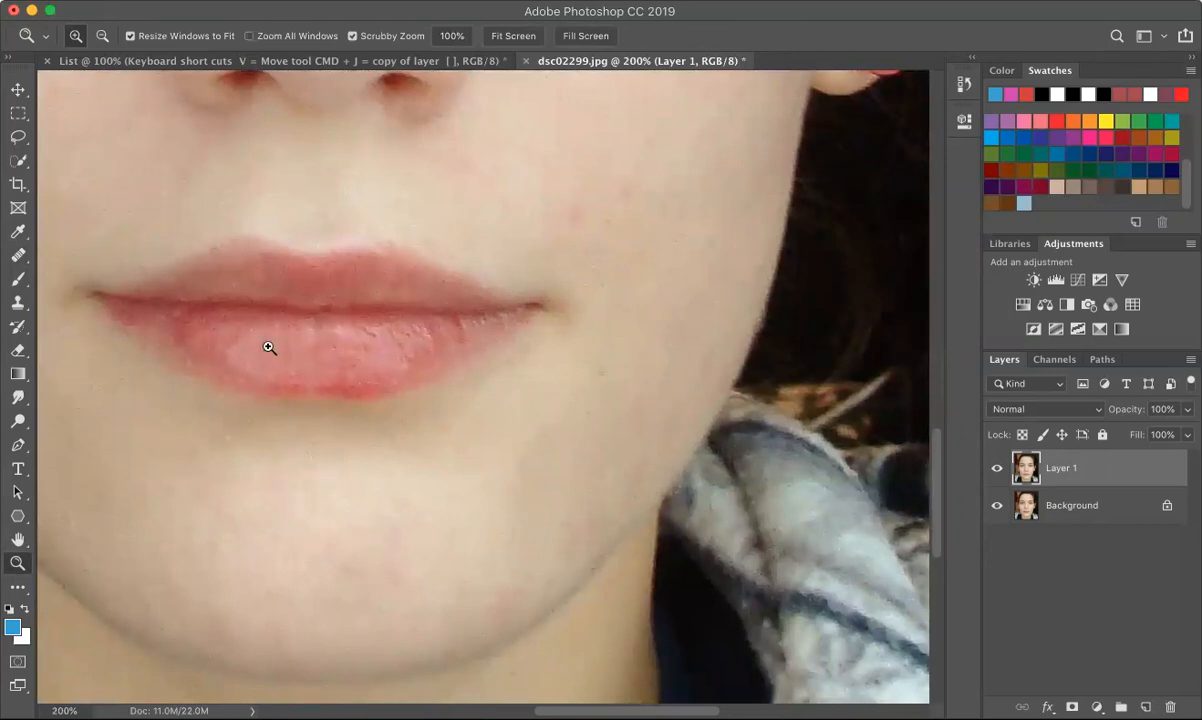
pyautogui.click(18, 255)
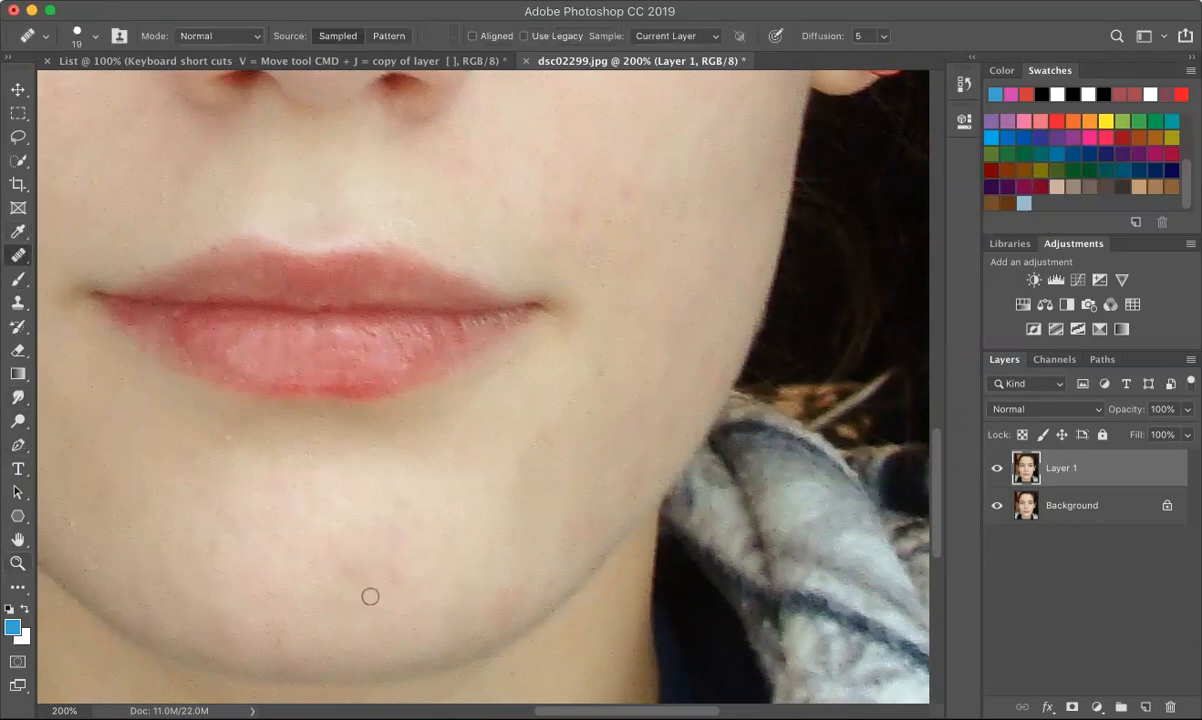
pyautogui.keyDown('alt'); pyautogui.click(310, 532); pyautogui.keyUp('alt')
pyautogui.click(354, 567)
pyautogui.moveTo(354, 567)
pyautogui.mouseDown()
pyautogui.moveTo(338, 561)
pyautogui.moveTo(337, 541)
pyautogui.mouseUp()
pyautogui.click(381, 584)
# Sample clean skin around the chin and heal the remaining marks on its lower centre with the Healing Brush.
pyautogui.click(588, 527)
pyautogui.keyDown('alt'); pyautogui.click(442, 518); pyautogui.keyUp('alt')
pyautogui.keyDown('alt'); pyautogui.click(376, 597); pyautogui.keyUp('alt')
pyautogui.moveTo(401, 575)
pyautogui.mouseDown()
pyautogui.moveTo(386, 559)
pyautogui.moveTo(387, 577)
pyautogui.moveTo(389, 566)
pyautogui.mouseUp()
pyautogui.keyDown('alt'); pyautogui.click(331, 571); pyautogui.keyUp('alt')
pyautogui.keyDown('alt'); pyautogui.click(382, 530); pyautogui.keyUp('alt')
pyautogui.keyDown('alt'); pyautogui.click(446, 570); pyautogui.keyUp('alt')
pyautogui.keyDown('alt'); pyautogui.click(430, 519); pyautogui.keyUp('alt')
# Heal the marks along the right-hand side of the chin, sample the cheek beside the mouth corner, and fit the whole portrait on screen.
pyautogui.keyDown('alt'); pyautogui.click(512, 563); pyautogui.keyUp('alt')
pyautogui.moveTo(501, 588); pyautogui.dragTo(510, 602)
pyautogui.moveTo(491, 608)
pyautogui.mouseDown()
pyautogui.moveTo(502, 614)
pyautogui.moveTo(487, 628)
pyautogui.mouseUp()
pyautogui.keyDown('alt'); pyautogui.click(548, 555); pyautogui.keyUp('alt')
pyautogui.moveTo(551, 581)
pyautogui.mouseDown()
pyautogui.moveTo(539, 582)
pyautogui.moveTo(550, 580)
pyautogui.mouseUp()
pyautogui.keyDown('alt'); pyautogui.click(543, 210); pyautogui.keyUp('alt')
pyautogui.press('super+0')
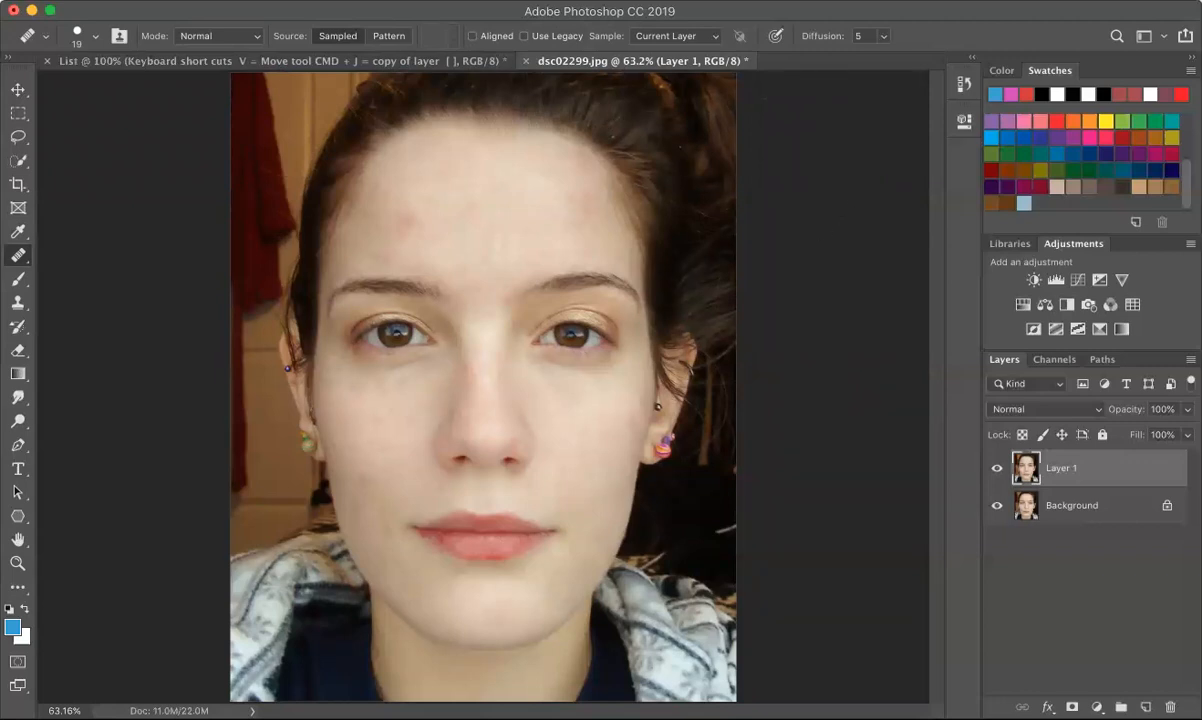
# Close dsc02299.jpg without saving and open the cellphone-self-portrait_HtdzOTaEj.jpg image from the Ps Assets folder.
pyautogui.click(526, 61)
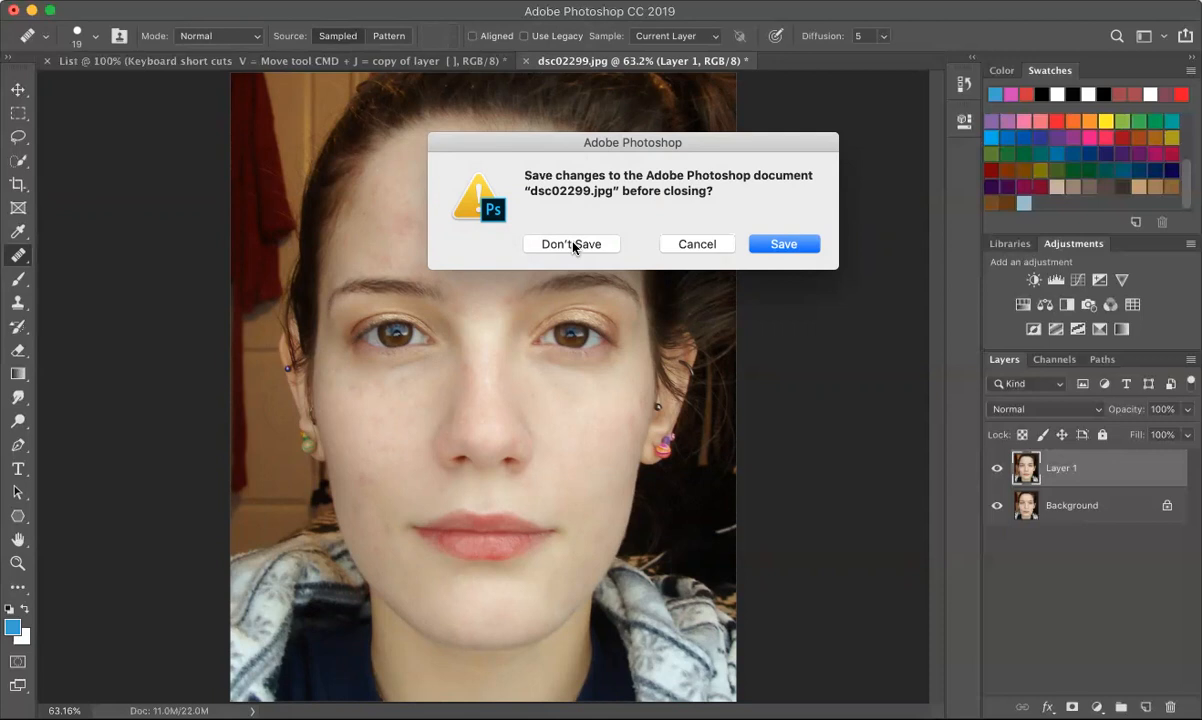
pyautogui.click(572, 244)
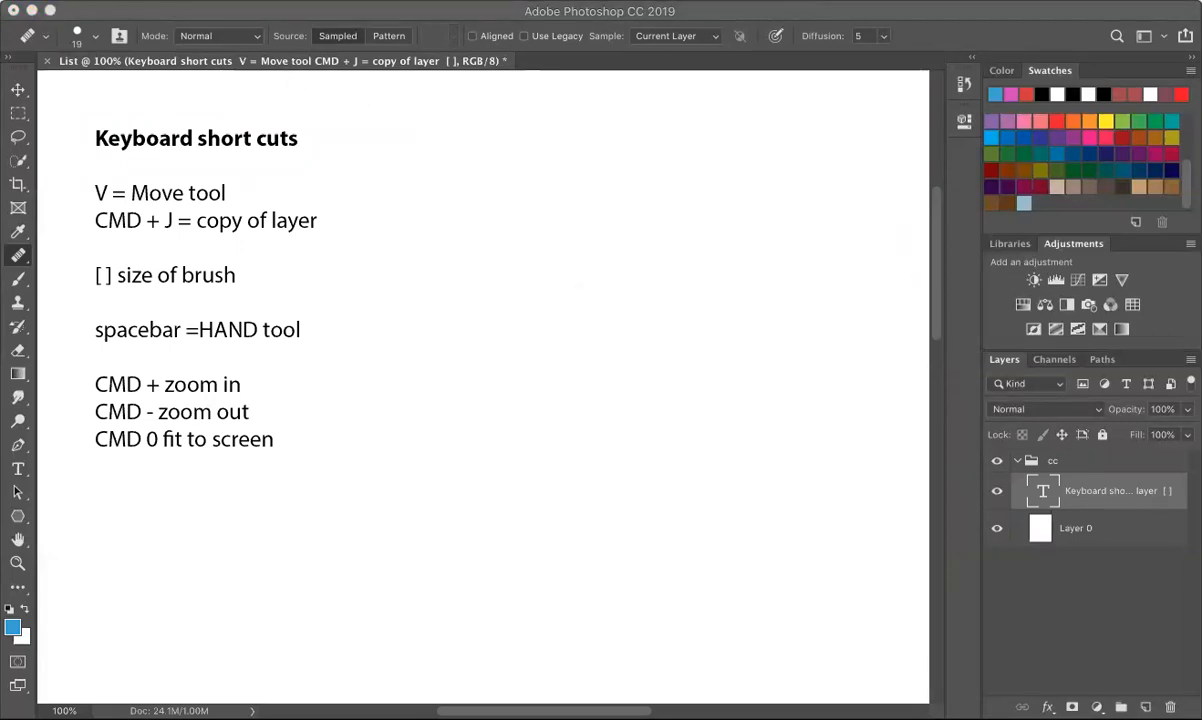
pyautogui.click(110, 12)
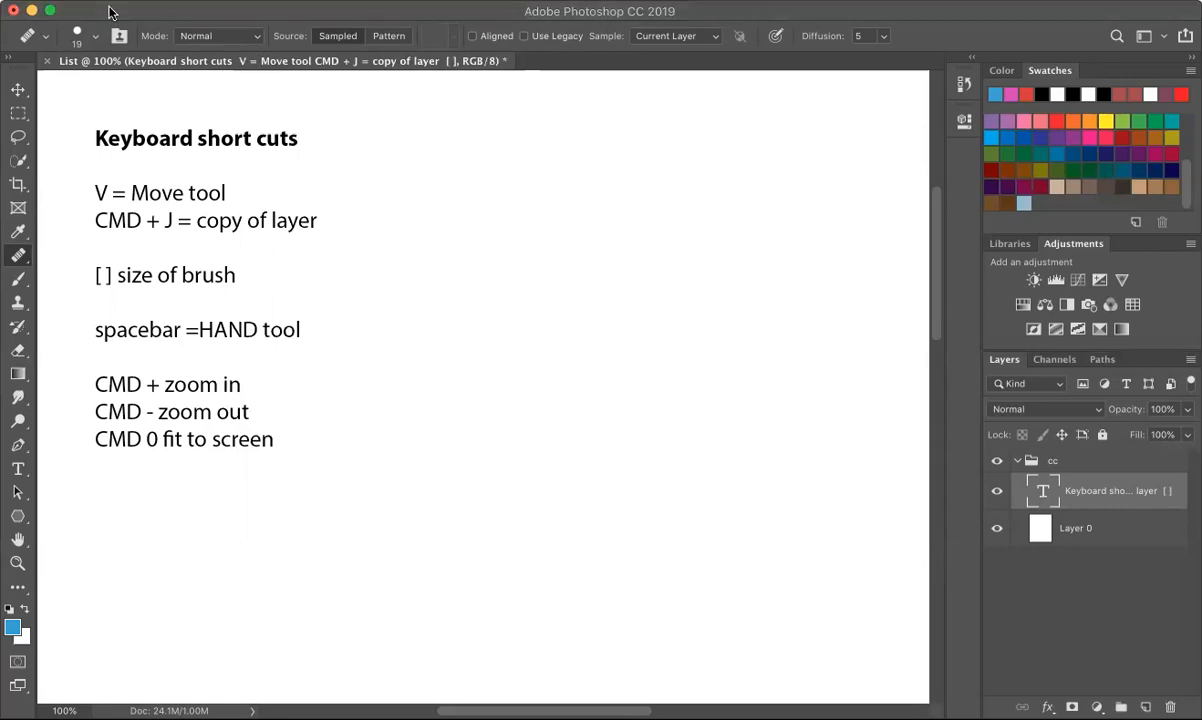
pyautogui.click(132, 1)
pyautogui.click(150, 11)
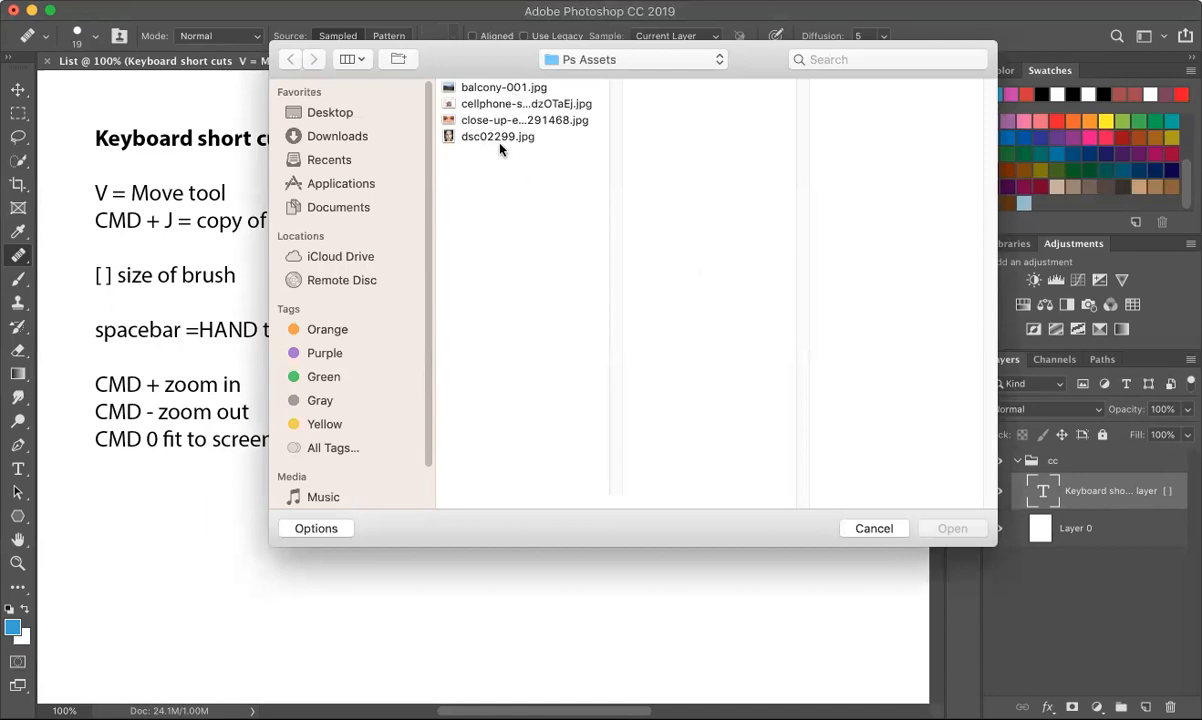
pyautogui.click(505, 104)
pyautogui.click(940, 527)
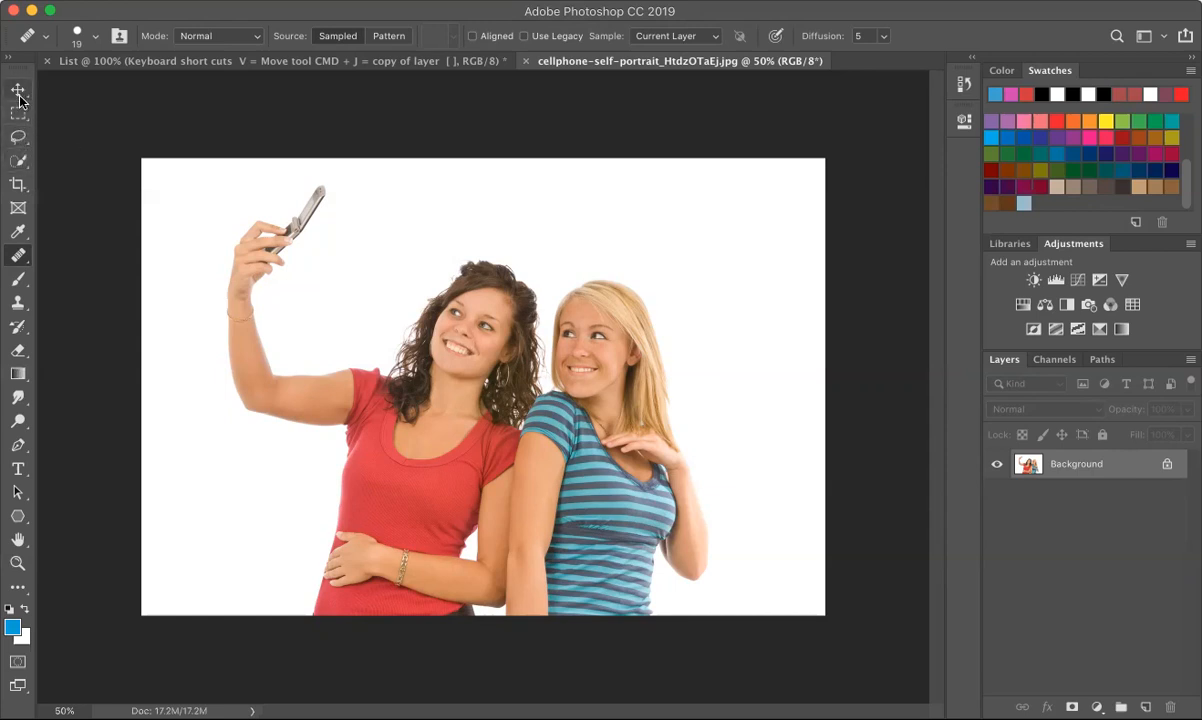
# Set the Quick Selection tool to add to the selection with a 20 px brush, viewing the raised hand and phone at 100%.
pyautogui.click(20, 161)
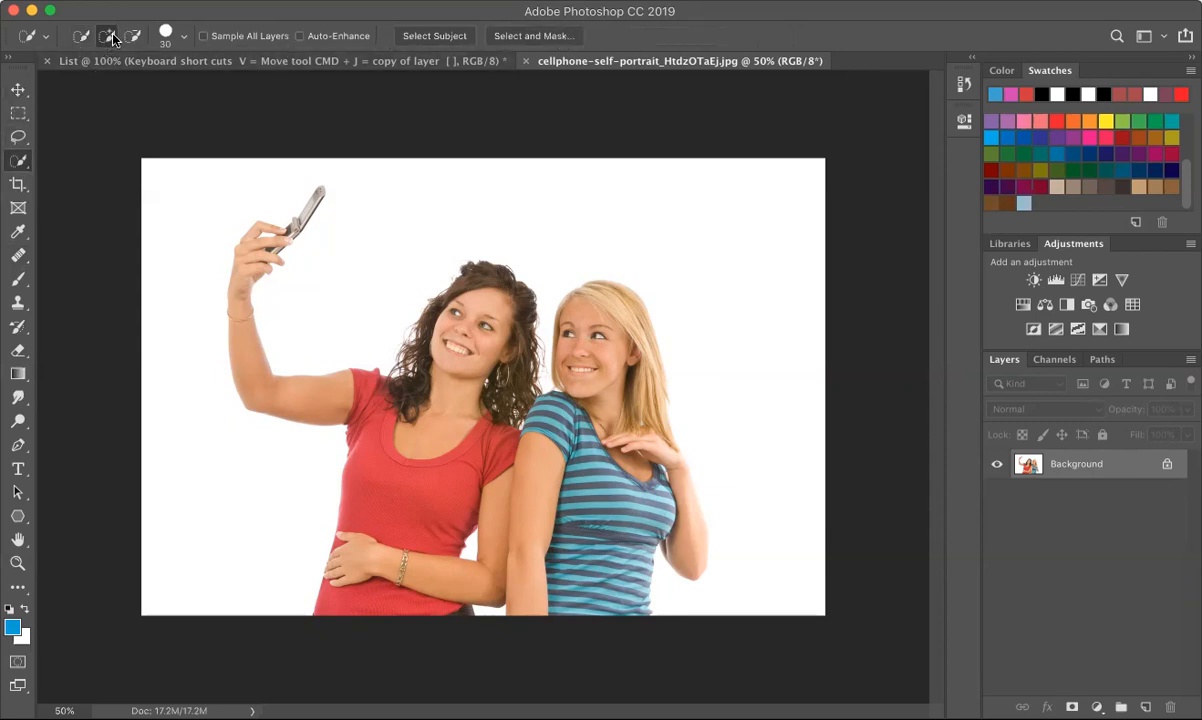
pyautogui.click(82, 37)
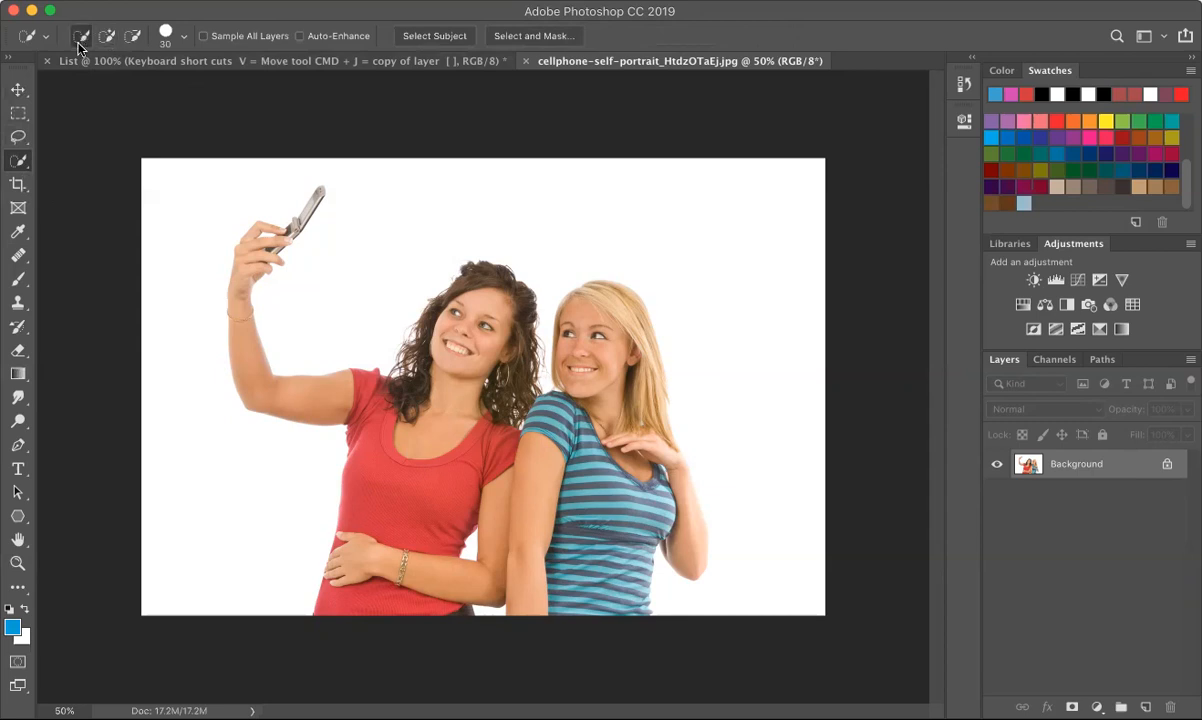
pyautogui.click(107, 36)
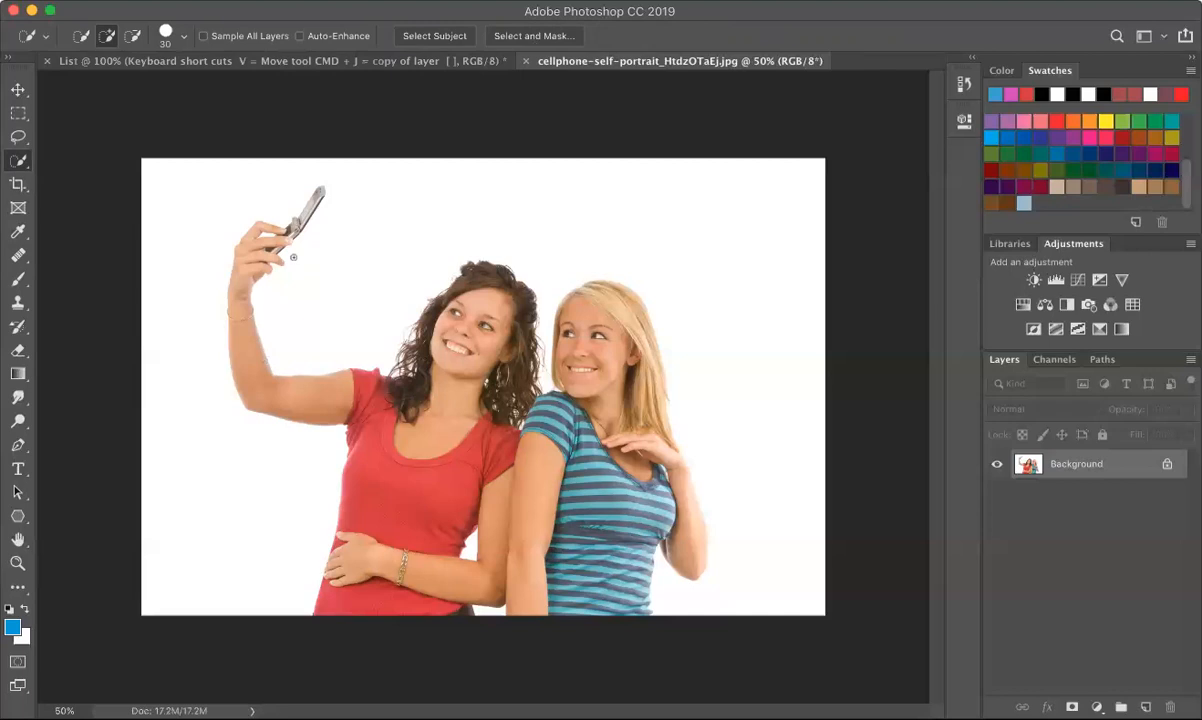
pyautogui.click(17, 563)
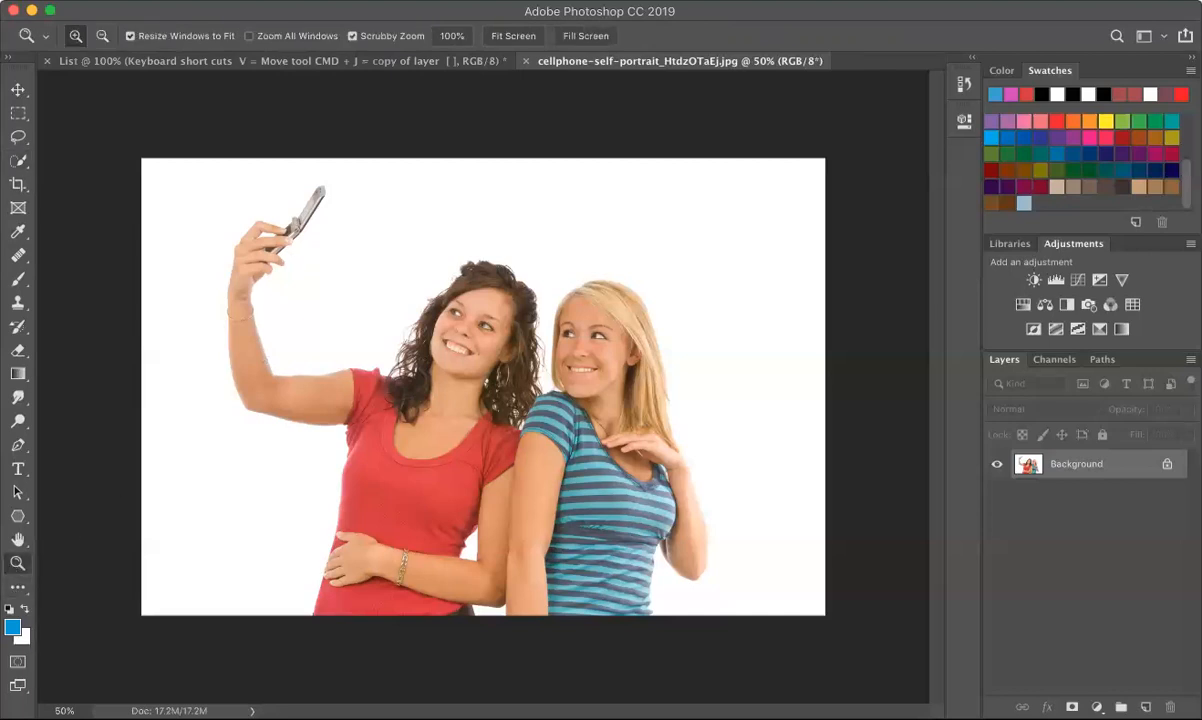
pyautogui.click(446, 37)
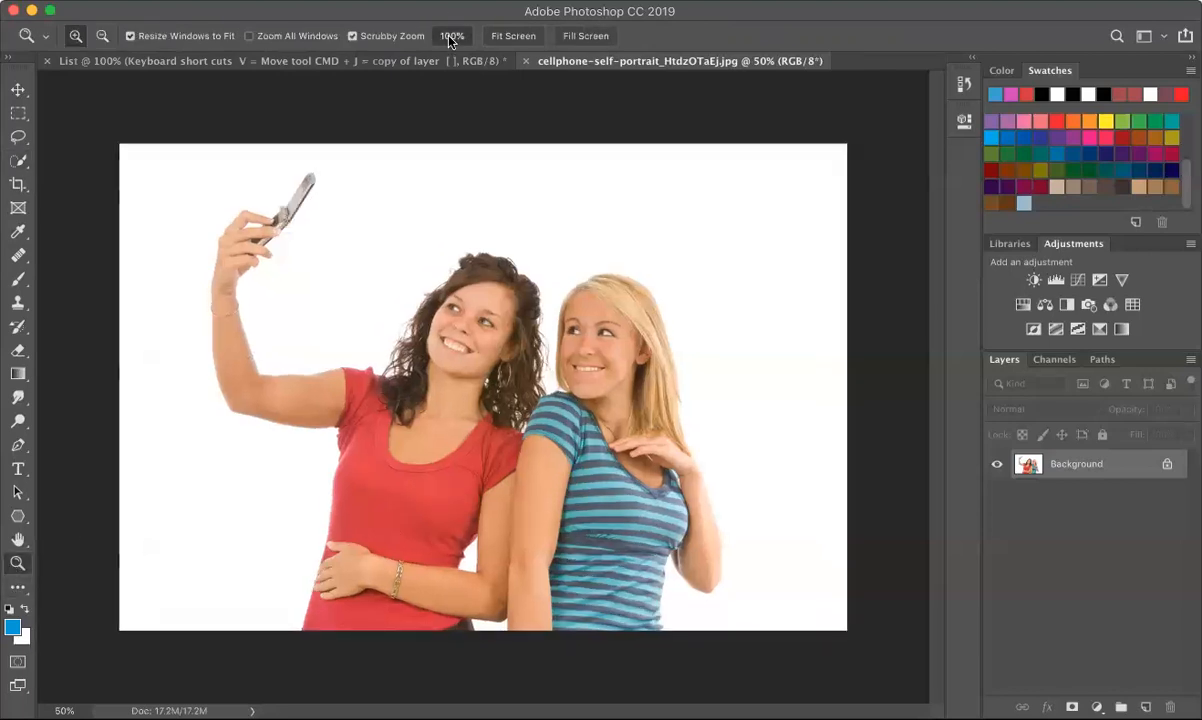
pyautogui.moveTo(298, 318); pyautogui.dragTo(400, 296)
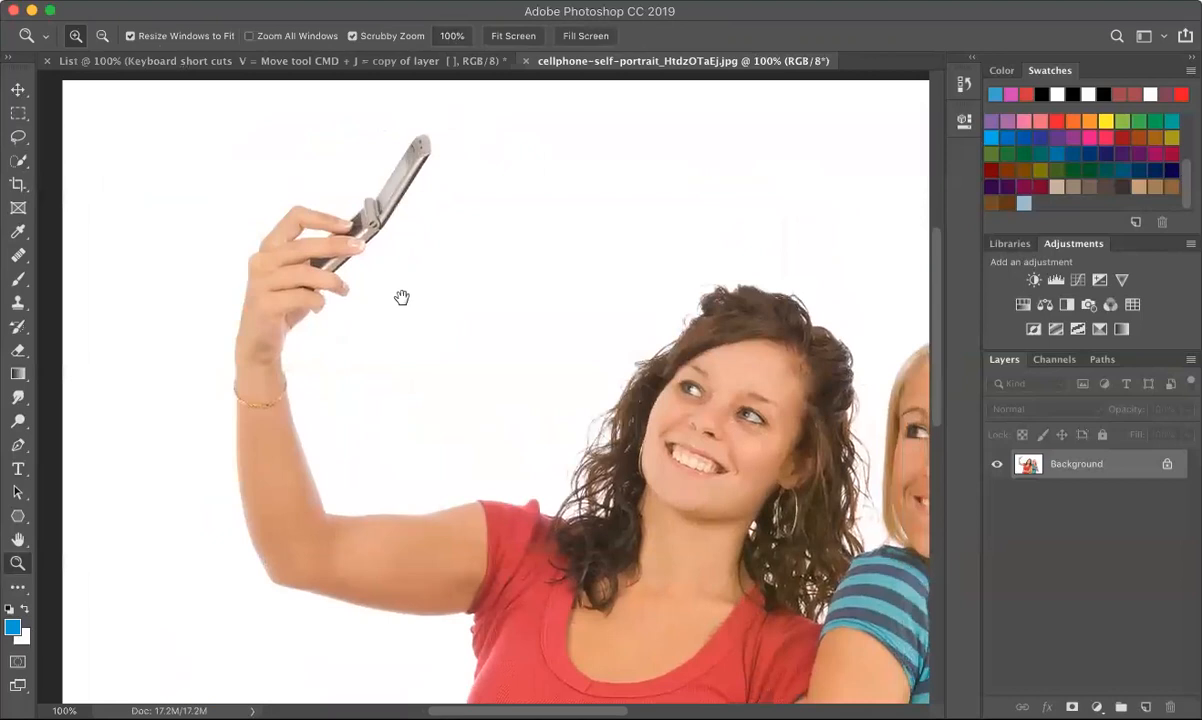
pyautogui.moveTo(630, 317); pyautogui.dragTo(644, 247)
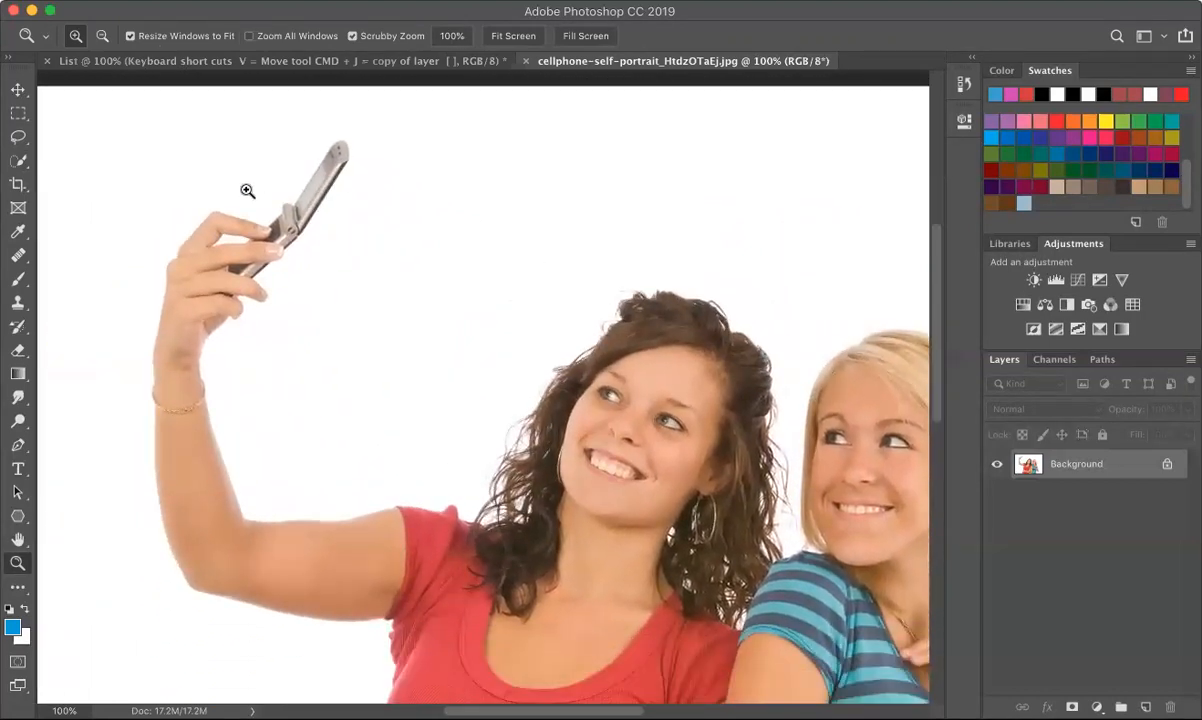
pyautogui.click(18, 160)
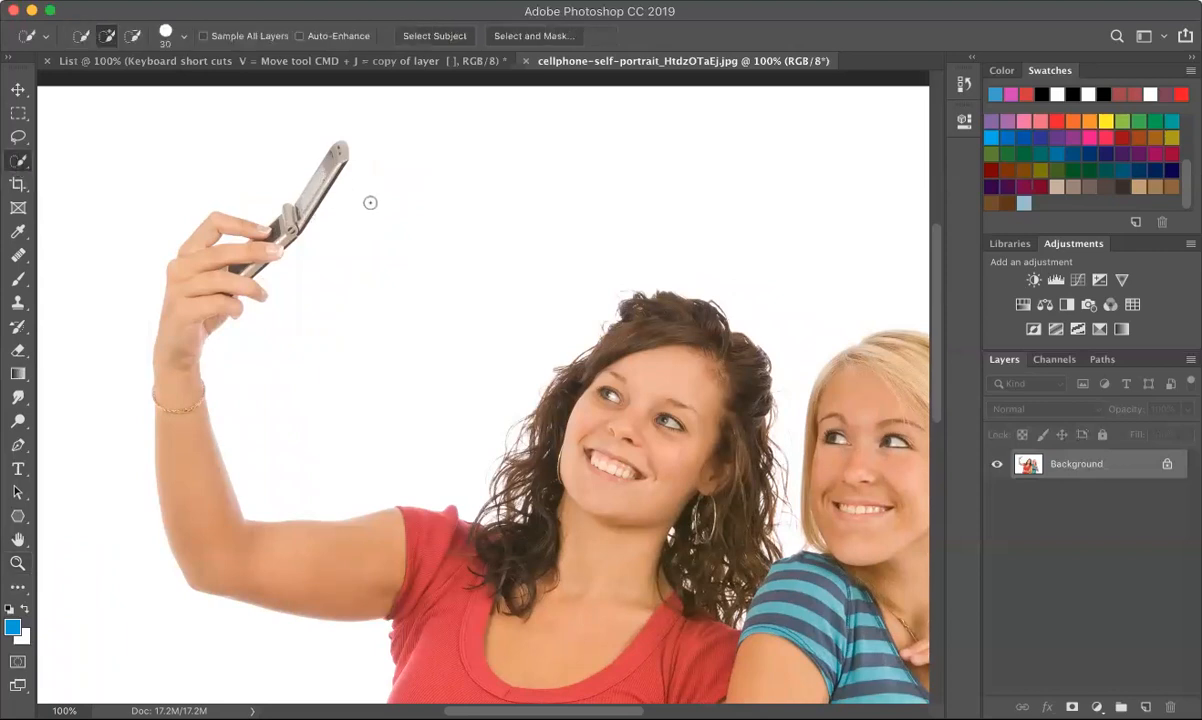
pyautogui.press(']')
pyautogui.press('[')
pyautogui.press('[')
pyautogui.press('[')
pyautogui.press('[')
pyautogui.press('[')
pyautogui.press('[')
pyautogui.press(']')
pyautogui.press(']')
pyautogui.press('[')
pyautogui.press('[')
pyautogui.press('[')
# Quick-select the dark-haired woman from the phone and raised arm down to the red top and hand, including both arms between the women.
pyautogui.moveTo(317, 181)
pyautogui.mouseDown()
pyautogui.moveTo(264, 257)
pyautogui.moveTo(232, 265)
pyautogui.moveTo(252, 253)
pyautogui.moveTo(237, 227)
pyautogui.moveTo(193, 245)
pyautogui.moveTo(201, 229)
pyautogui.moveTo(209, 220)
pyautogui.moveTo(201, 272)
pyautogui.moveTo(184, 283)
pyautogui.moveTo(198, 298)
pyautogui.moveTo(175, 400)
pyautogui.mouseUp()
pyautogui.moveTo(183, 493)
pyautogui.mouseDown()
pyautogui.moveTo(230, 545)
pyautogui.moveTo(340, 570)
pyautogui.mouseUp()
pyautogui.moveTo(435, 549)
pyautogui.mouseDown()
pyautogui.moveTo(458, 633)
pyautogui.moveTo(530, 643)
pyautogui.mouseUp()
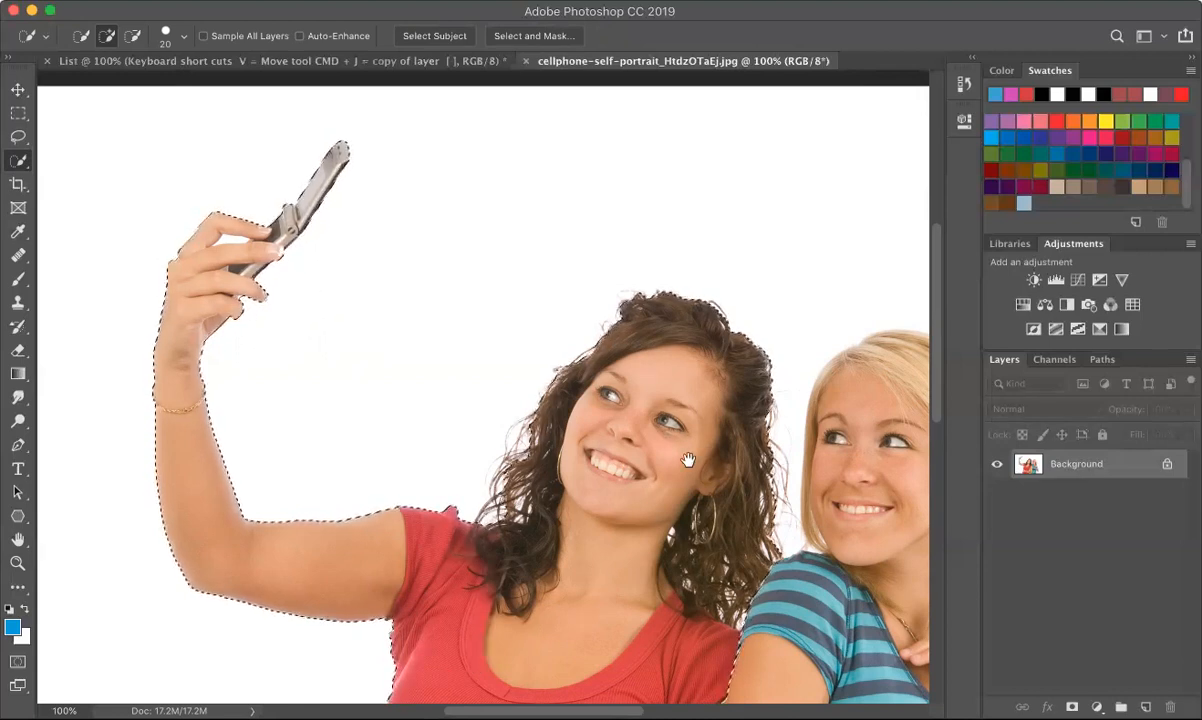
pyautogui.scroll(-10, 688, 460)
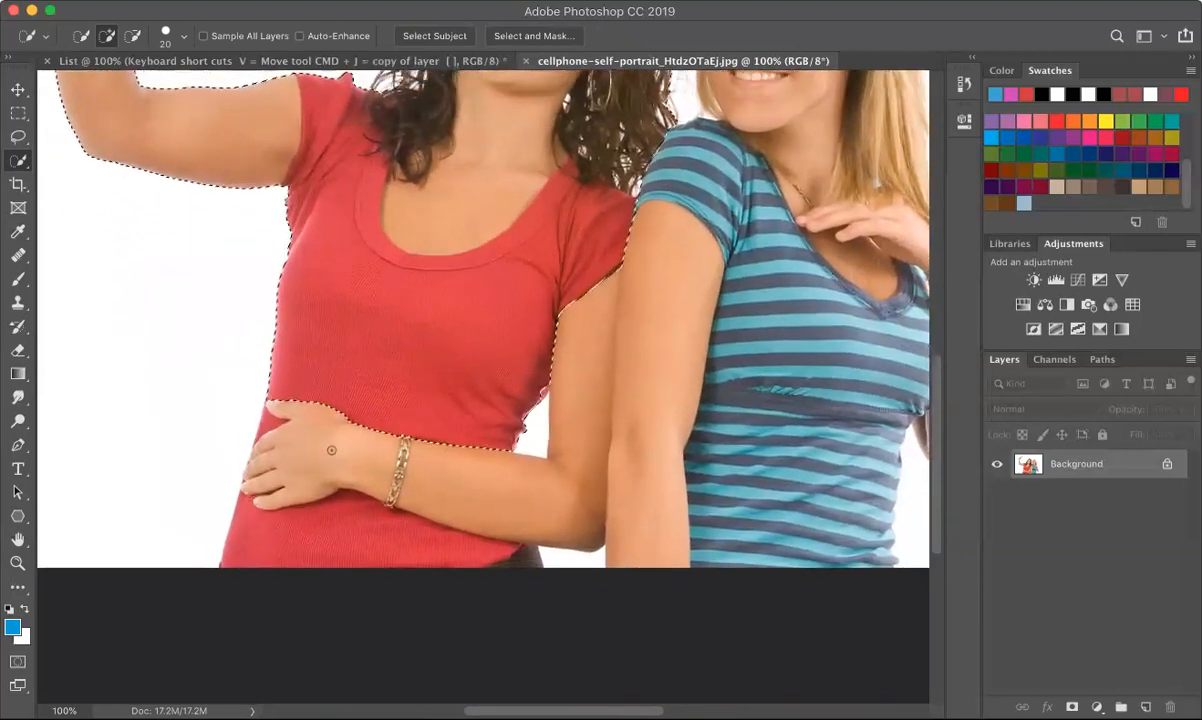
pyautogui.moveTo(306, 446); pyautogui.dragTo(306, 535)
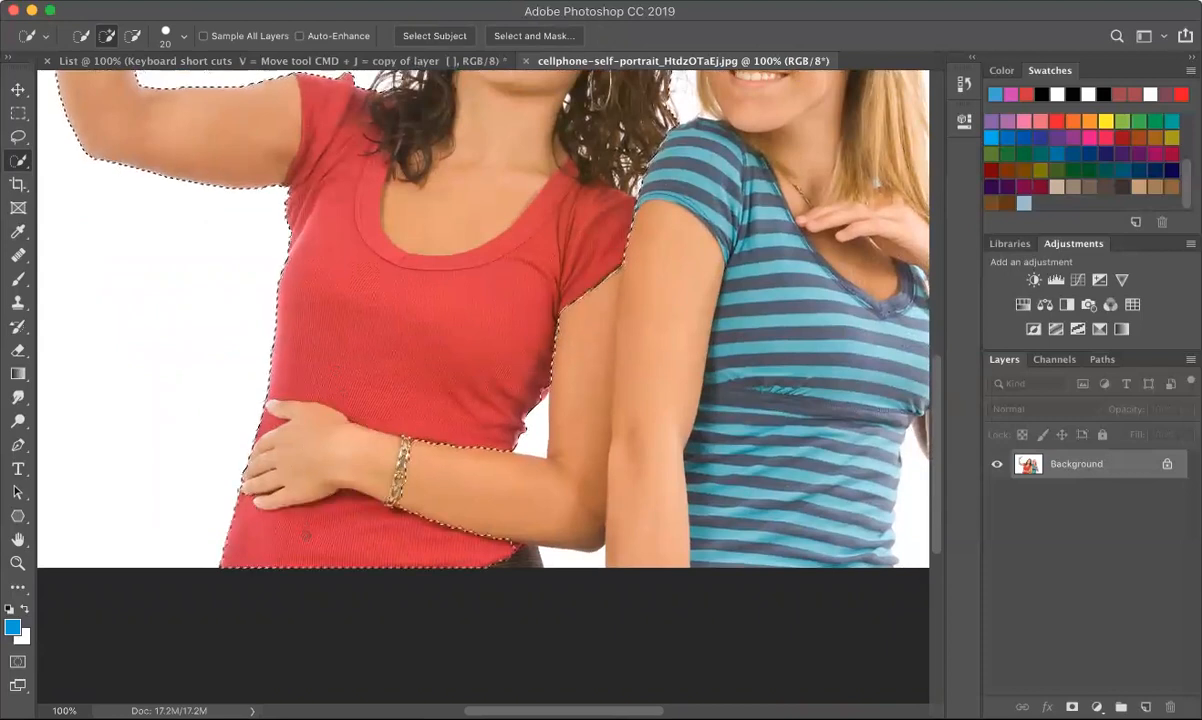
pyautogui.moveTo(486, 499); pyautogui.dragTo(585, 470)
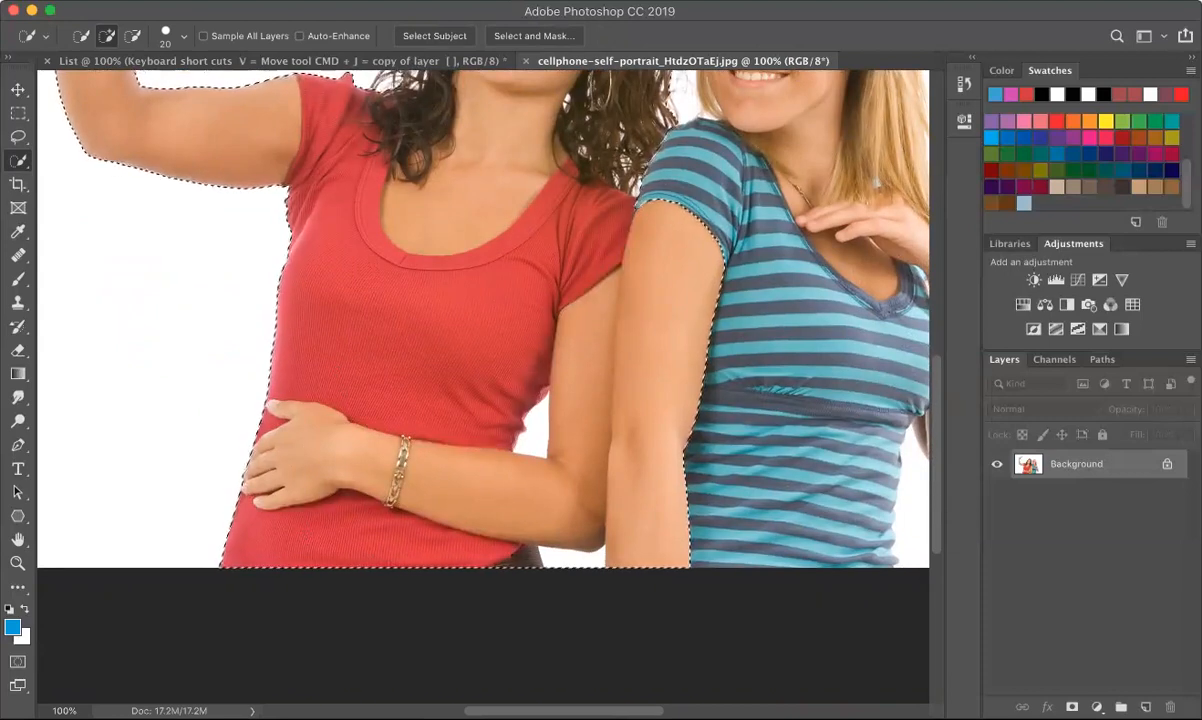
# Add the blonde woman's striped top, neck, hand, bent arm, face and hair to the selection.
pyautogui.moveTo(759, 416)
pyautogui.mouseDown()
pyautogui.moveTo(584, 452)
pyautogui.moveTo(625, 440)
pyautogui.mouseUp()
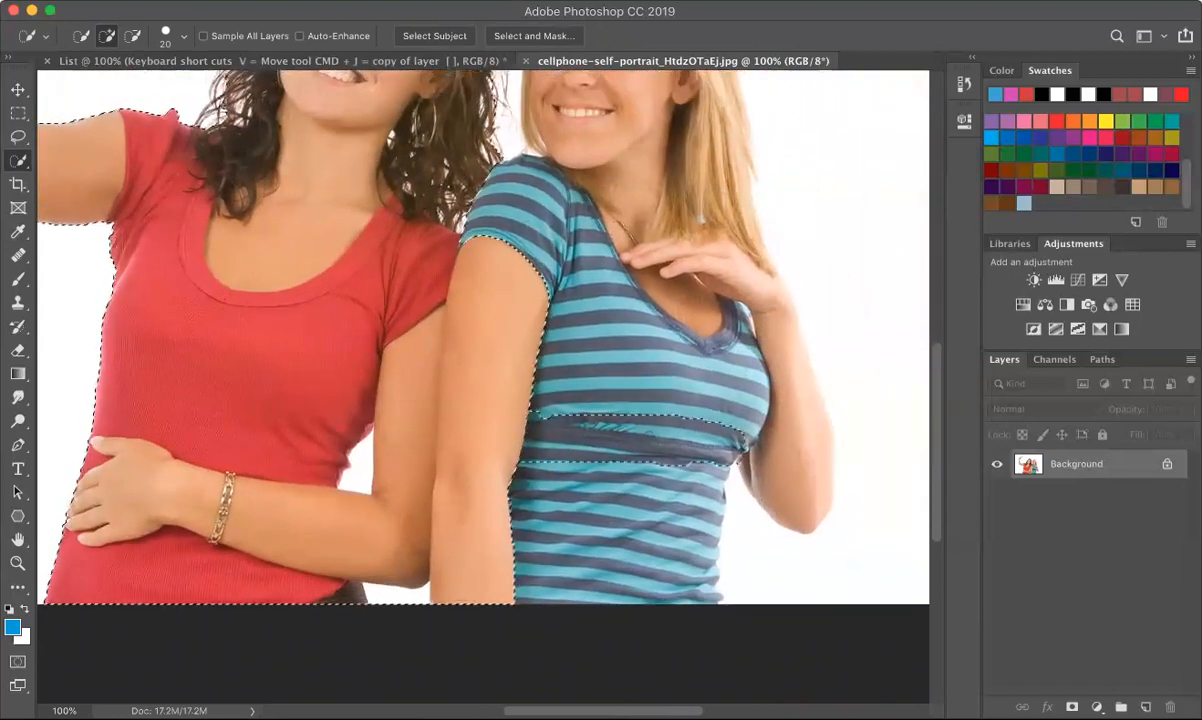
pyautogui.moveTo(568, 348); pyautogui.dragTo(612, 344)
pyautogui.moveTo(503, 232)
pyautogui.mouseDown()
pyautogui.moveTo(510, 192)
pyautogui.moveTo(543, 182)
pyautogui.mouseUp()
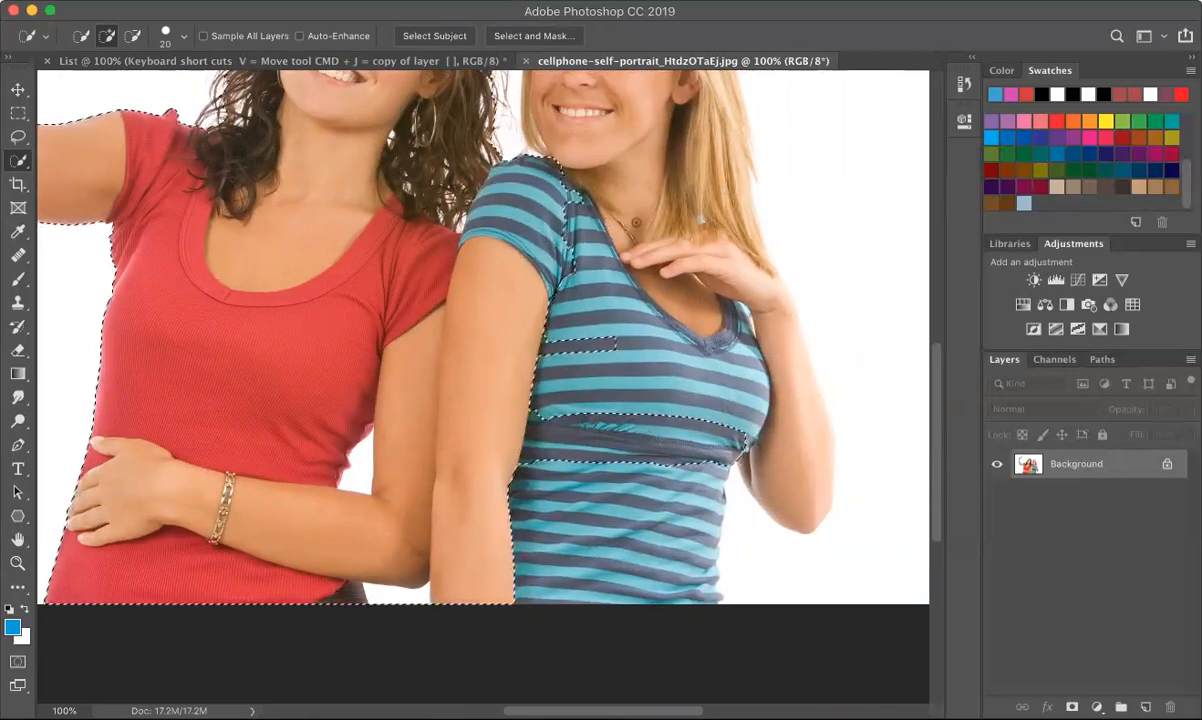
pyautogui.moveTo(588, 240); pyautogui.dragTo(573, 317)
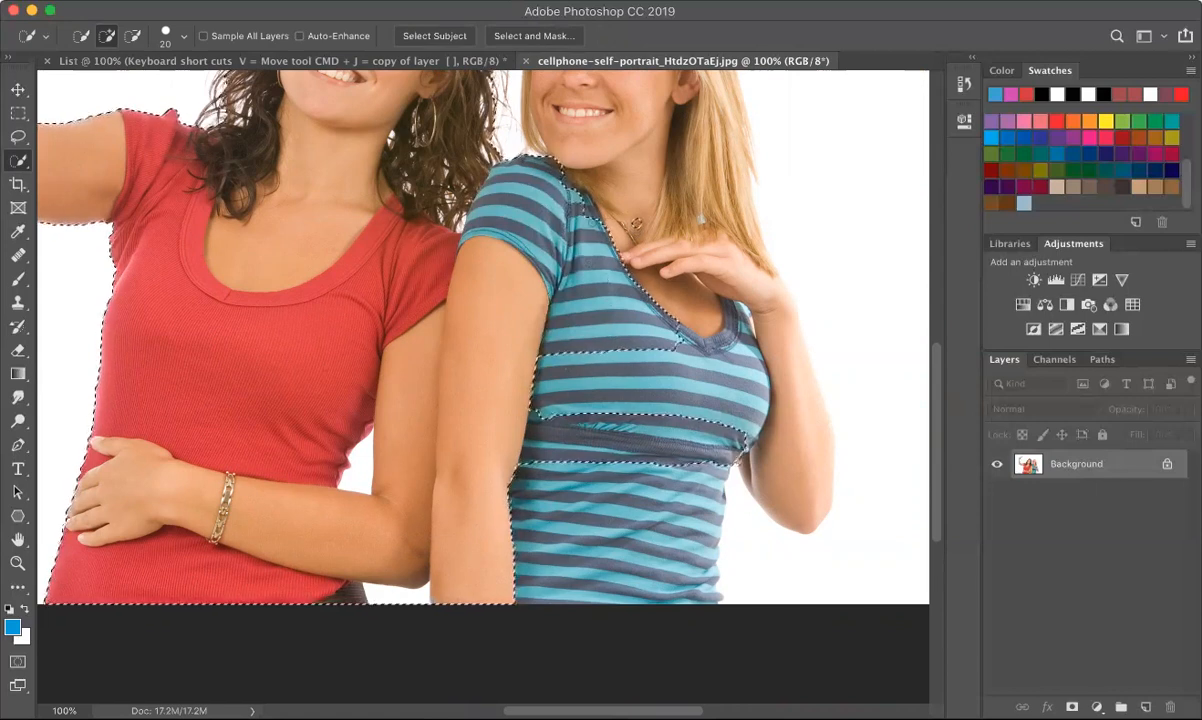
pyautogui.moveTo(636, 224)
pyautogui.mouseDown()
pyautogui.moveTo(687, 333)
pyautogui.moveTo(662, 394)
pyautogui.moveTo(659, 548)
pyautogui.moveTo(574, 561)
pyautogui.mouseUp()
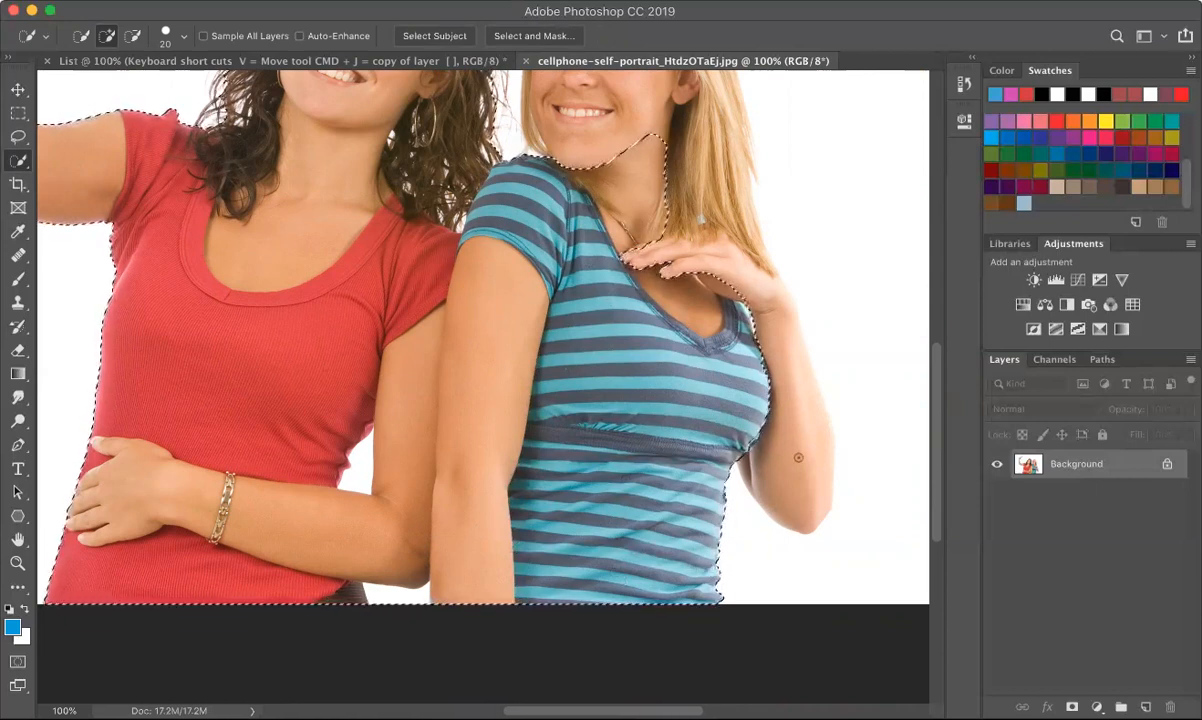
pyautogui.moveTo(798, 472)
pyautogui.mouseDown()
pyautogui.moveTo(802, 388)
pyautogui.moveTo(792, 341)
pyautogui.moveTo(757, 283)
pyautogui.moveTo(698, 258)
pyautogui.moveTo(704, 139)
pyautogui.moveTo(716, 124)
pyautogui.moveTo(715, 335)
pyautogui.moveTo(686, 424)
pyautogui.mouseUp()
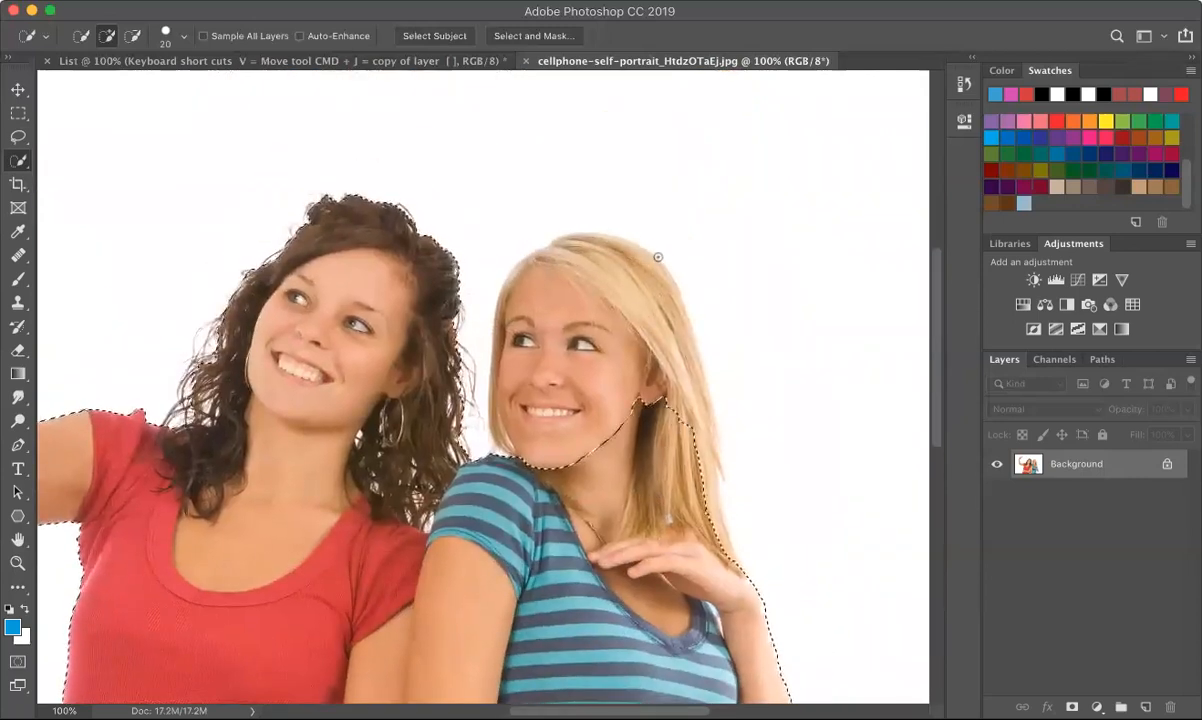
pyautogui.moveTo(683, 404); pyautogui.dragTo(693, 399)
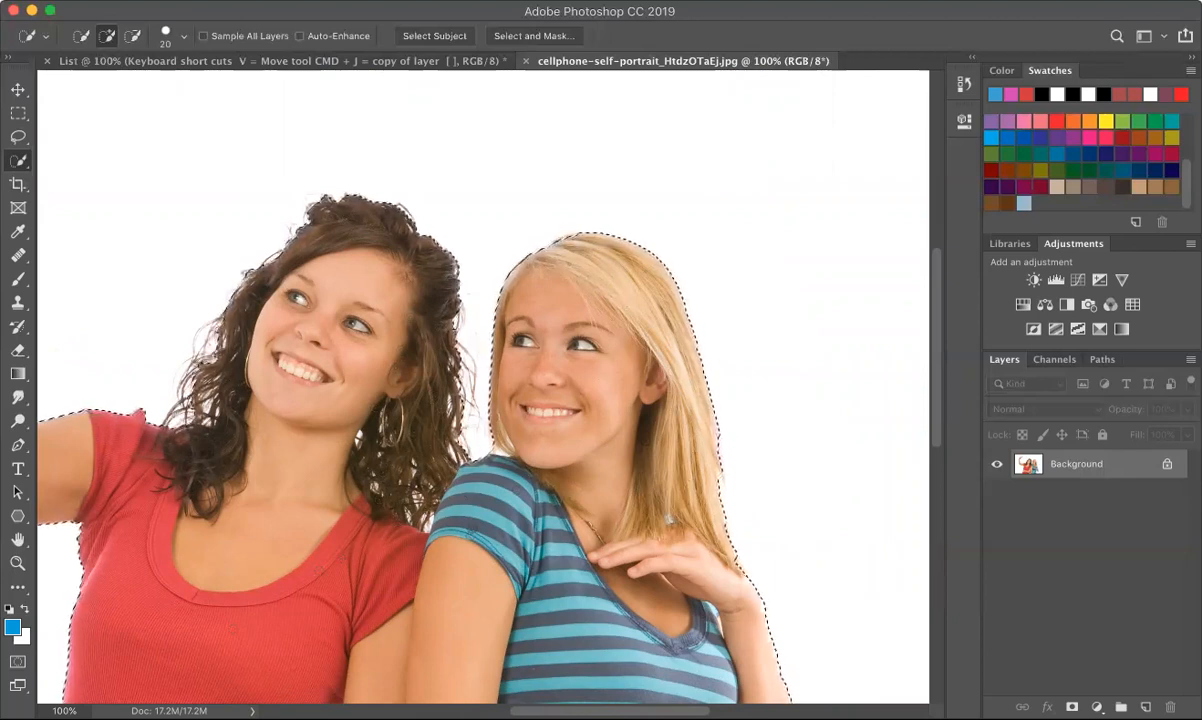
# Fit the image on screen and subtract the white gap between the red top and the bent arm from the selection.
pyautogui.press('super+0')
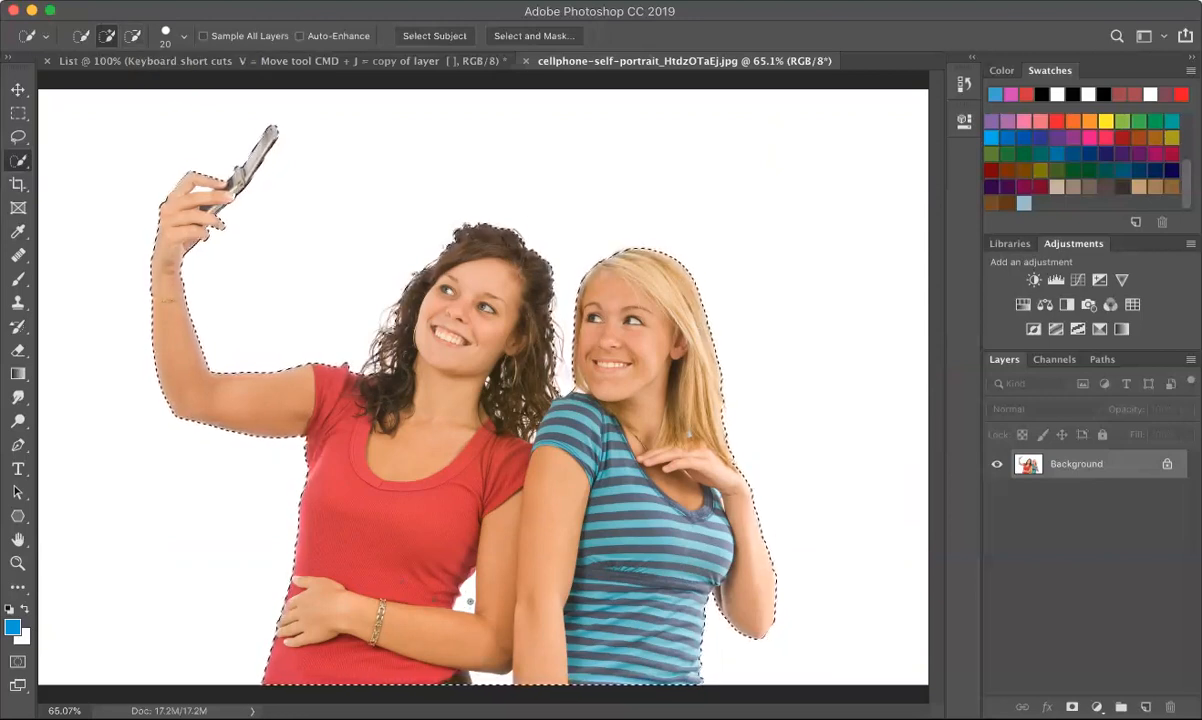
pyautogui.press('alt')
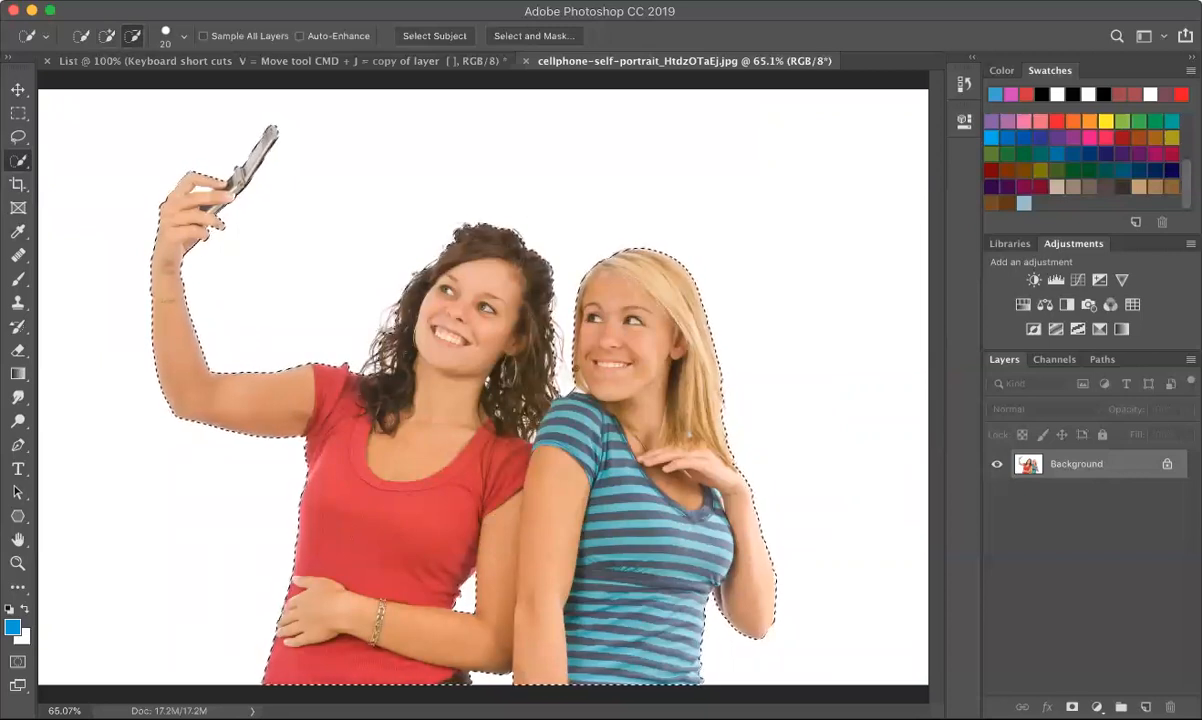
# Open the selection of the two women in the Select and Mask workspace.
pyautogui.press('alt')
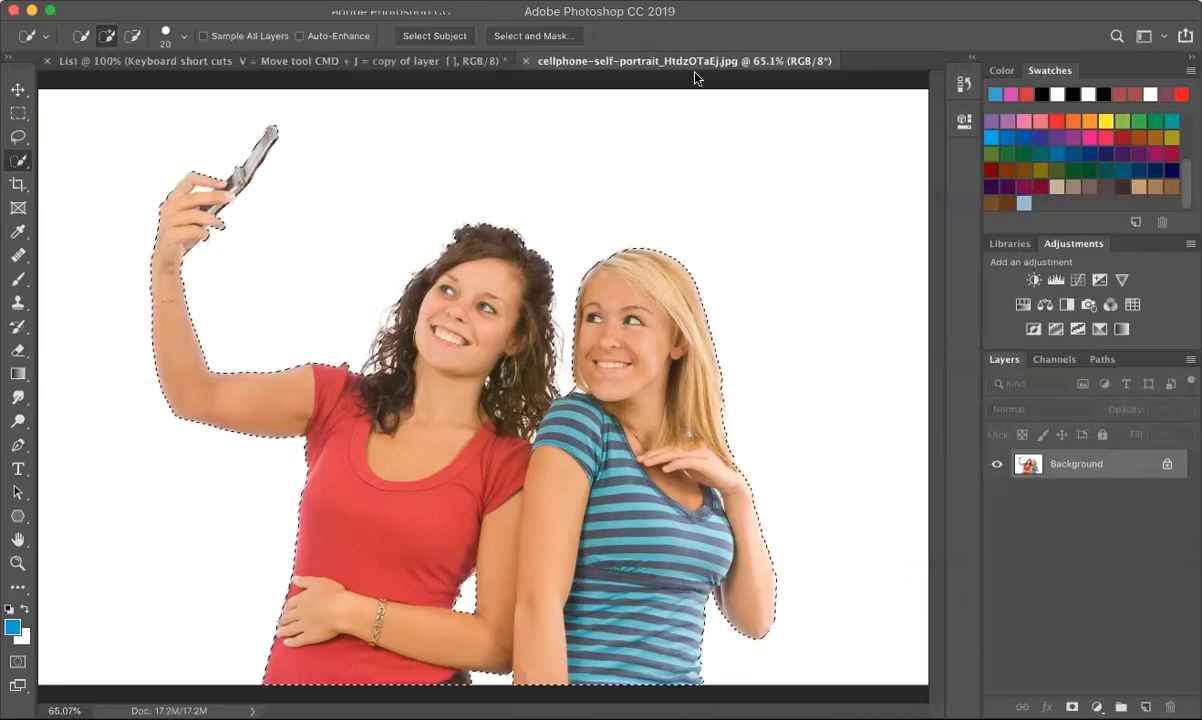
pyautogui.click(537, 37)
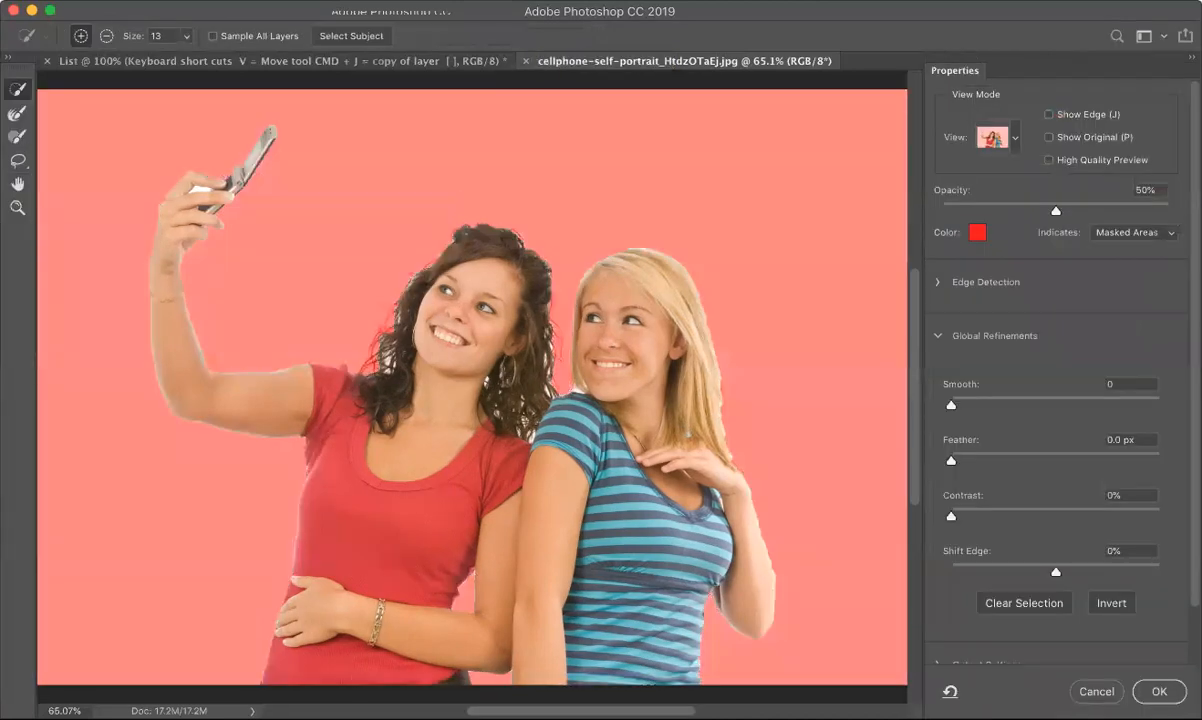
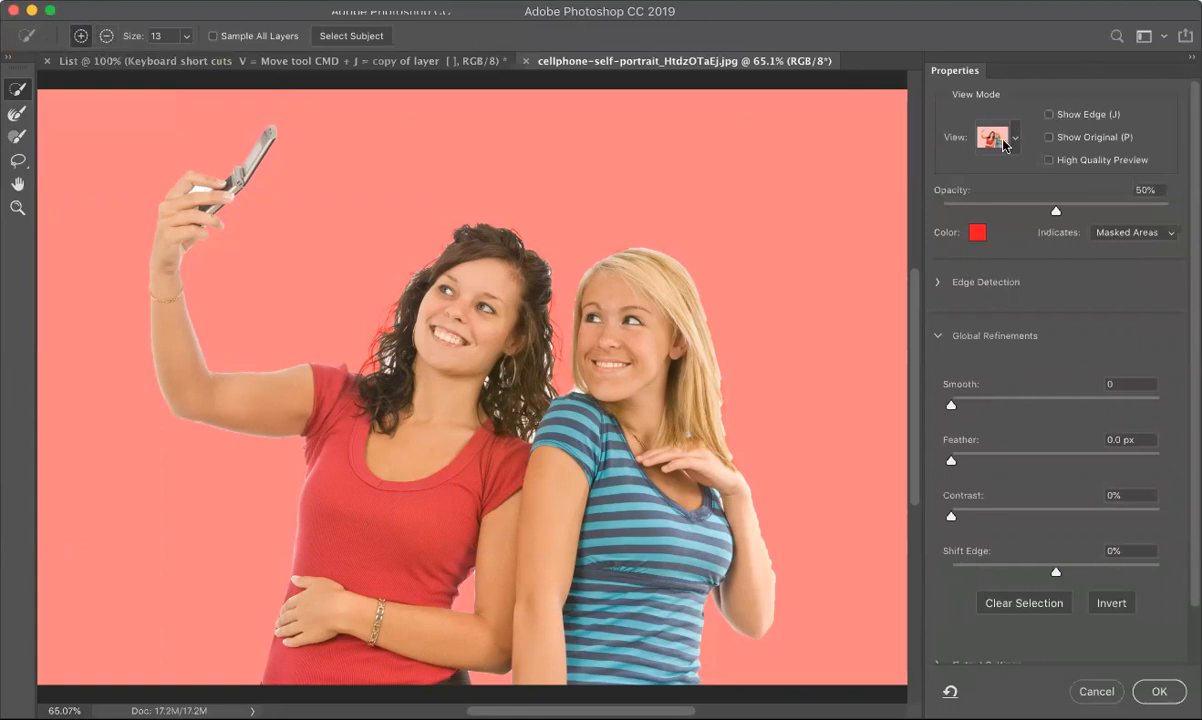
# Compare the selection in each view mode from Onion Skin to On Layers, return to Overlay, and look at the overlay color settings.
pyautogui.click(1013, 141)
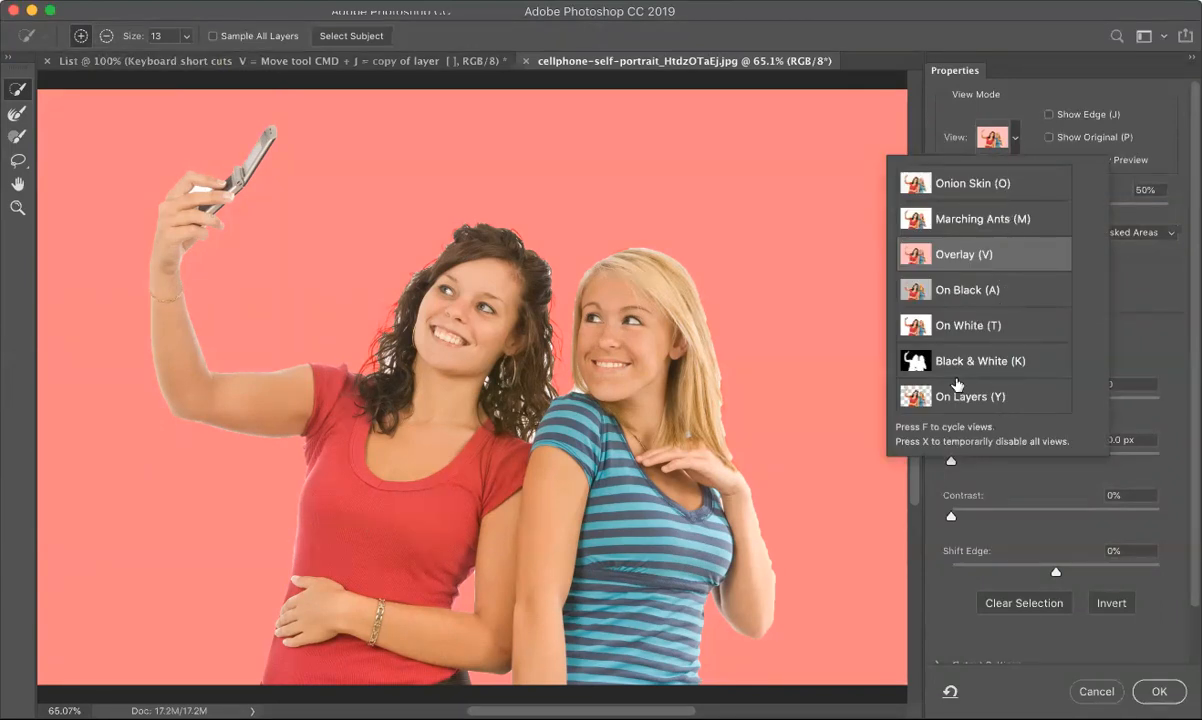
pyautogui.click(961, 182)
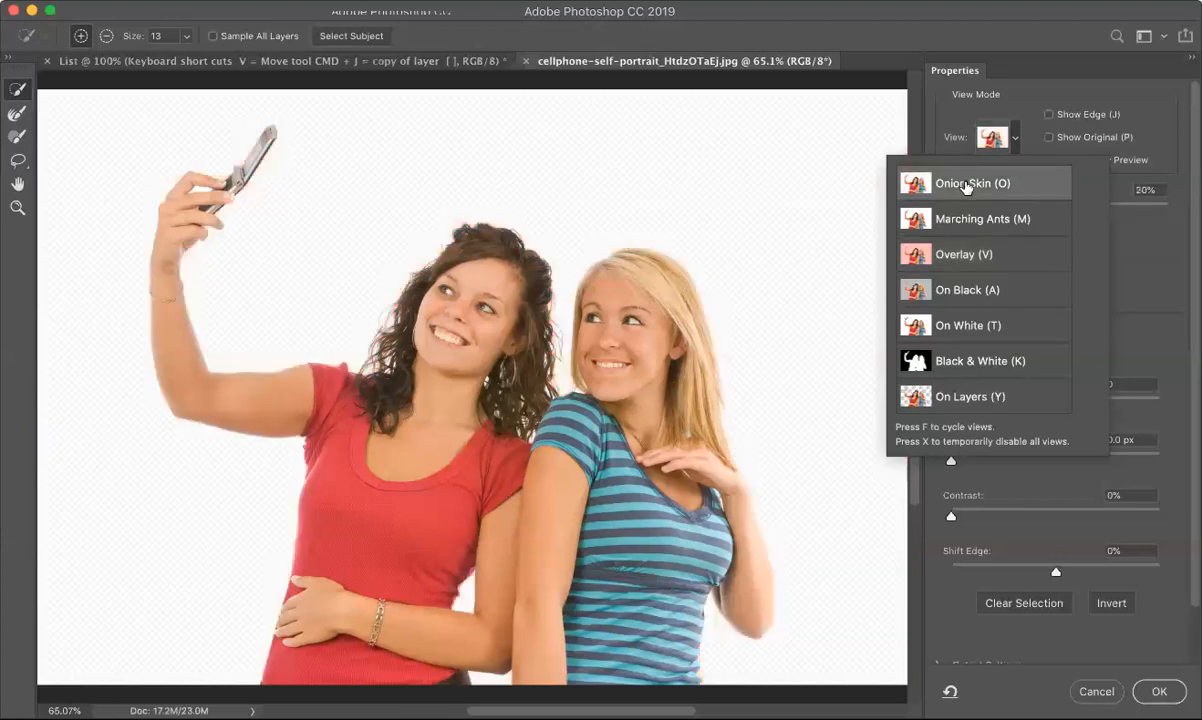
pyautogui.click(975, 219)
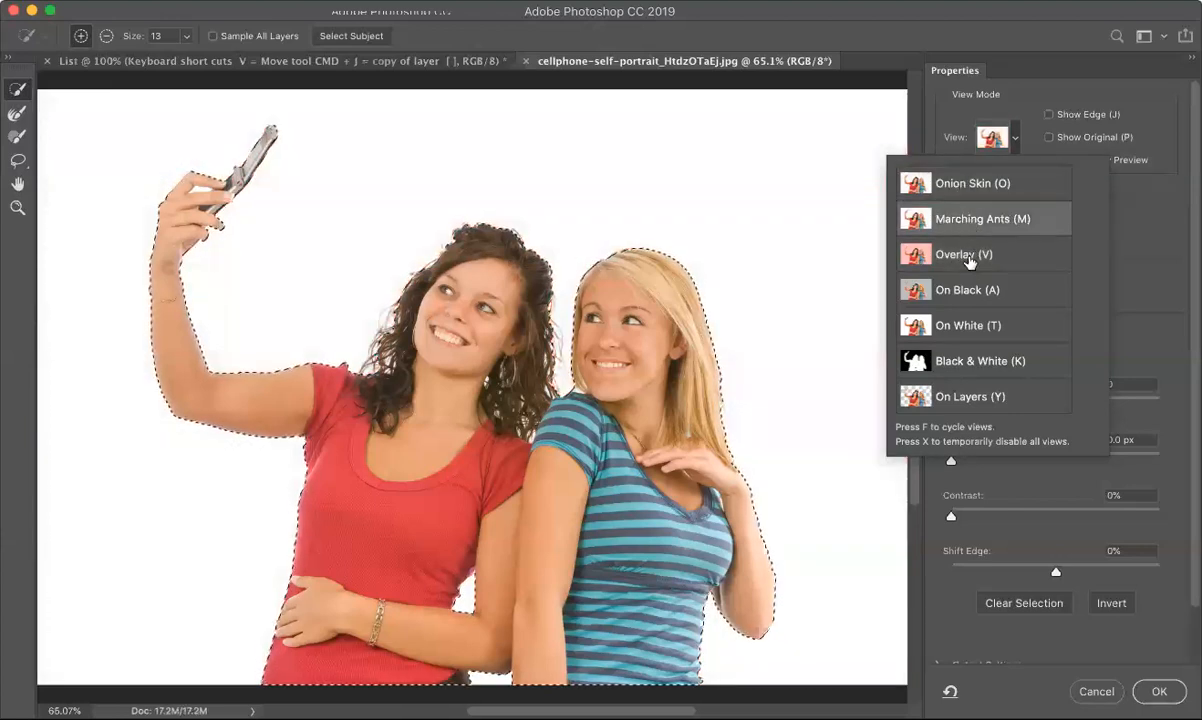
pyautogui.click(964, 258)
pyautogui.click(1016, 300)
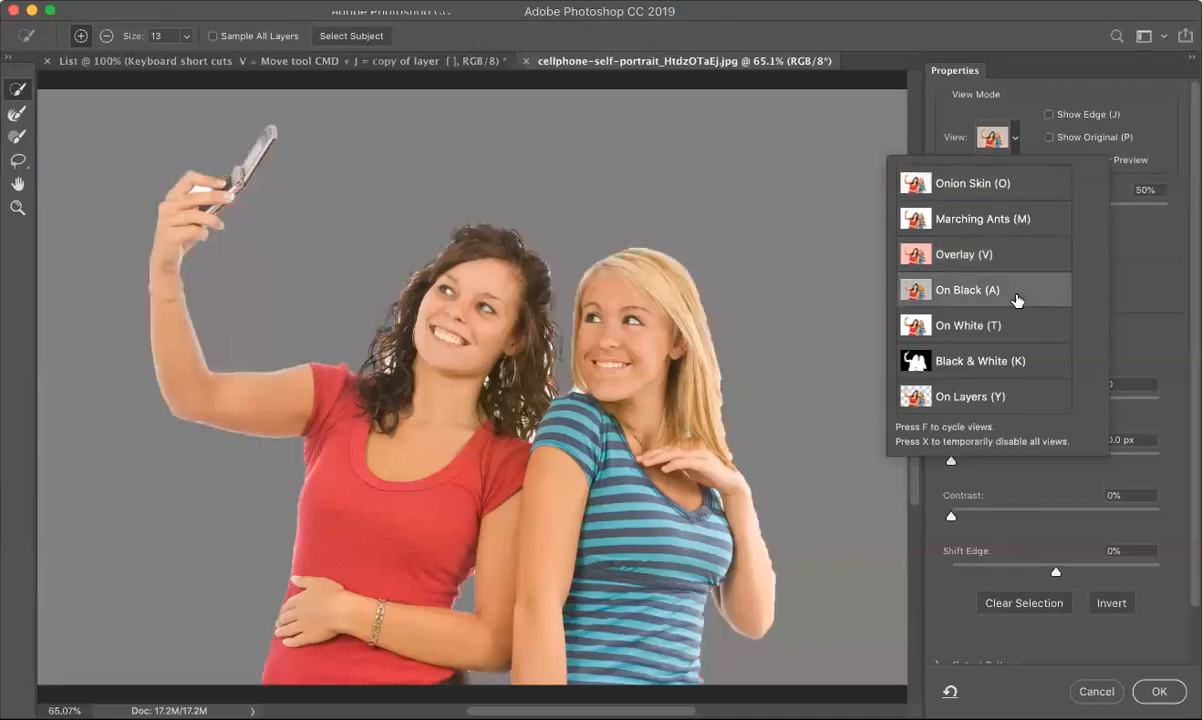
pyautogui.click(1010, 327)
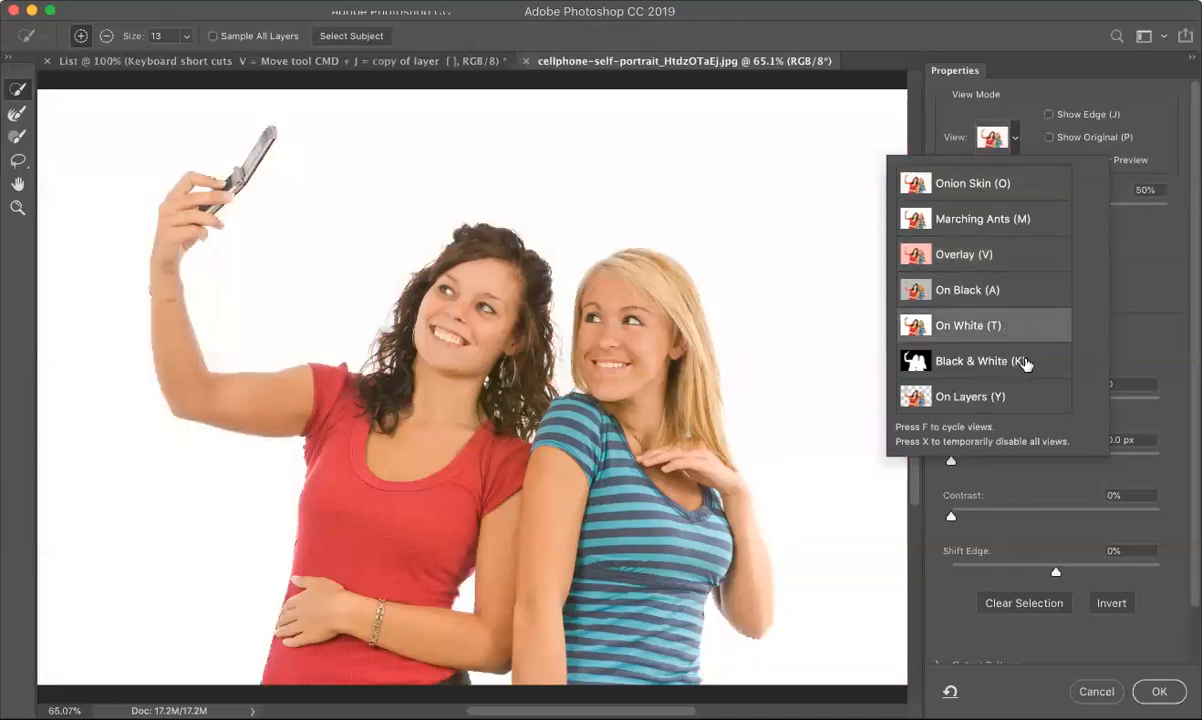
pyautogui.click(978, 362)
pyautogui.click(999, 398)
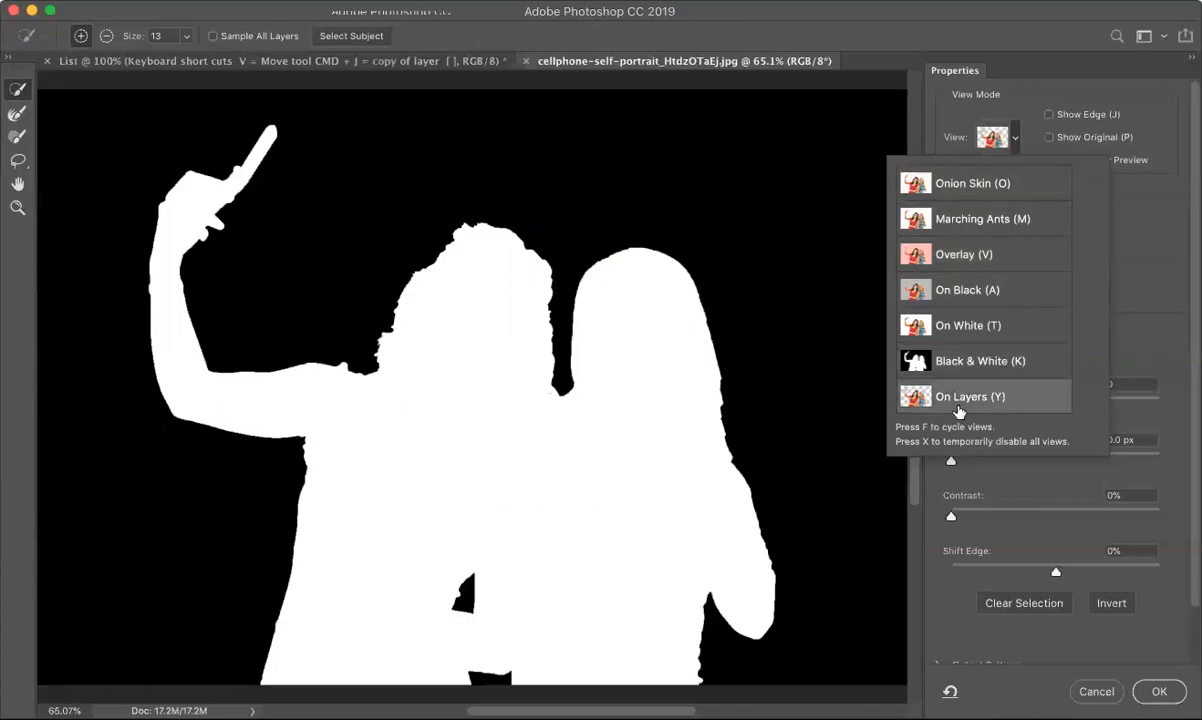
pyautogui.click(1043, 259)
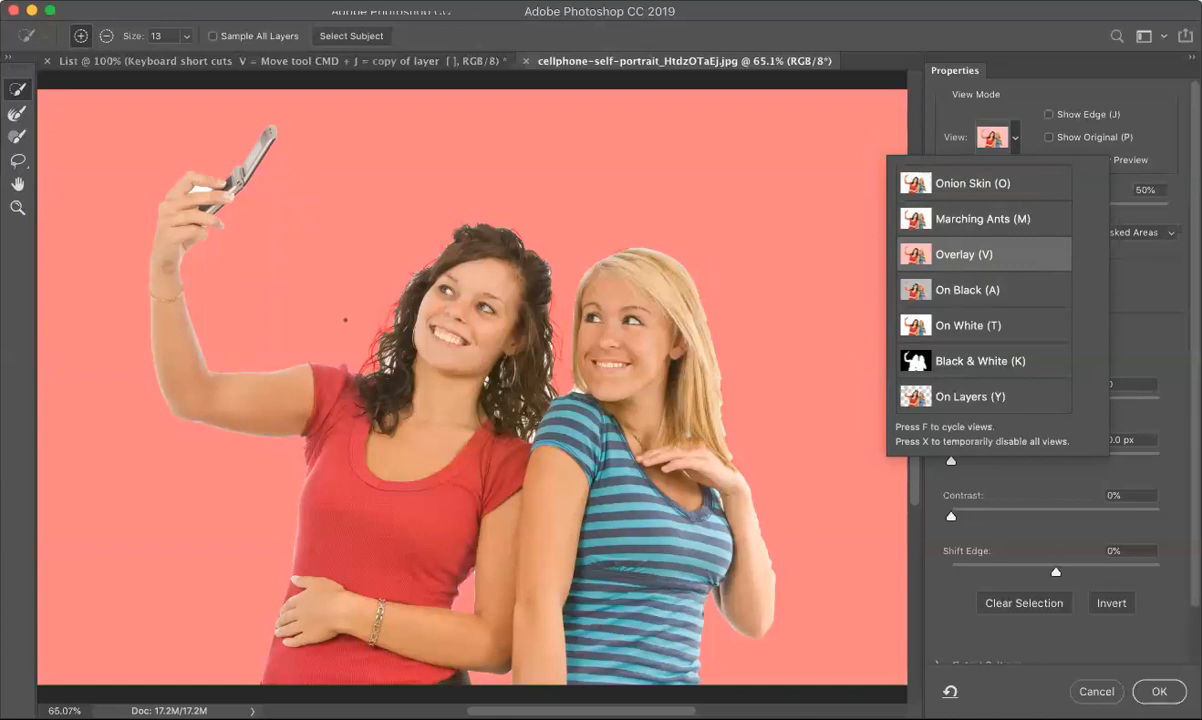
pyautogui.click(951, 95)
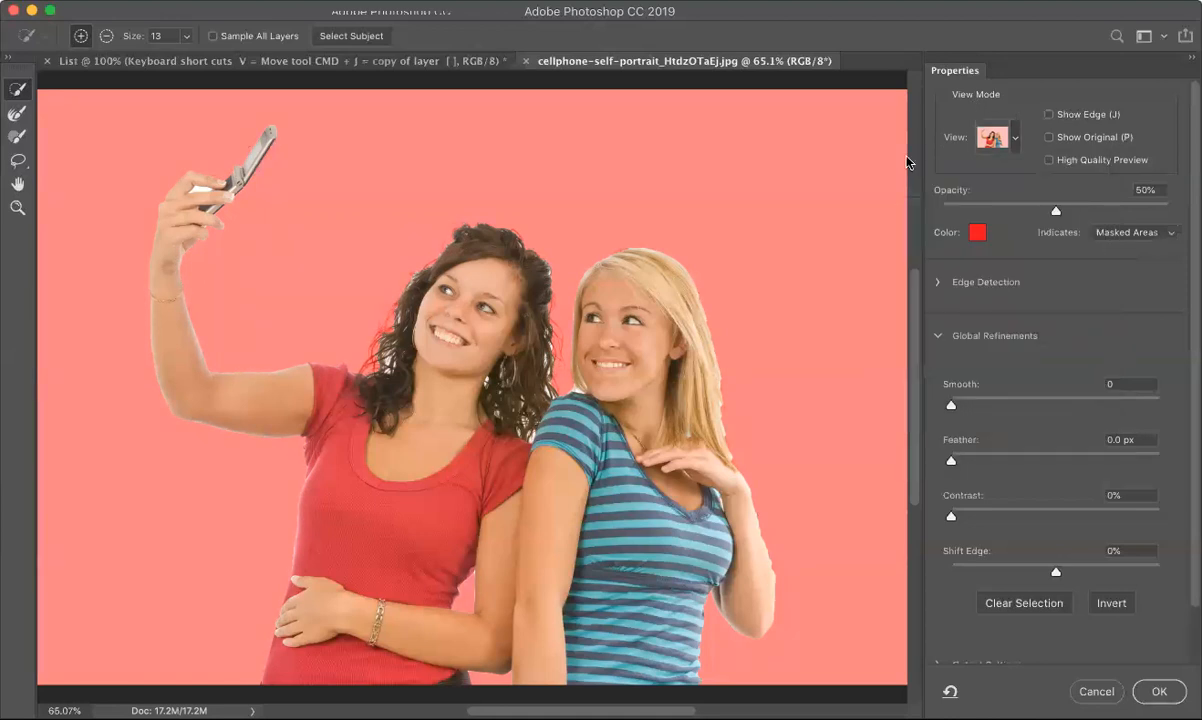
pyautogui.click(978, 233)
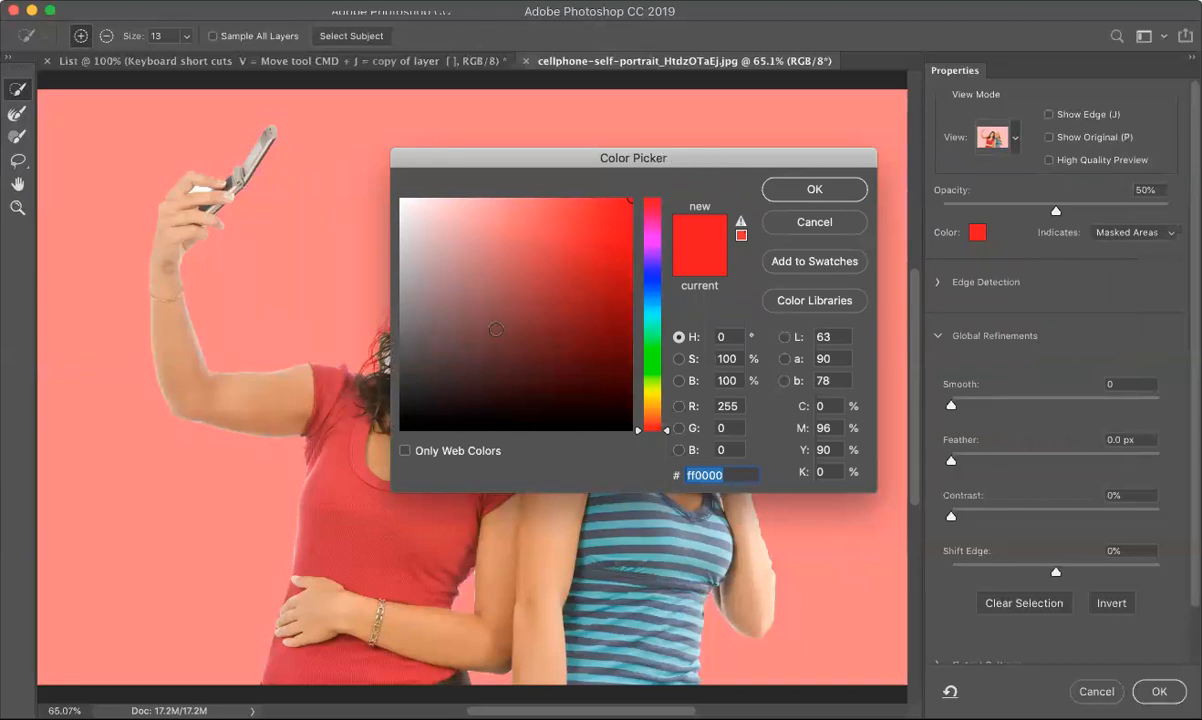
pyautogui.click(805, 224)
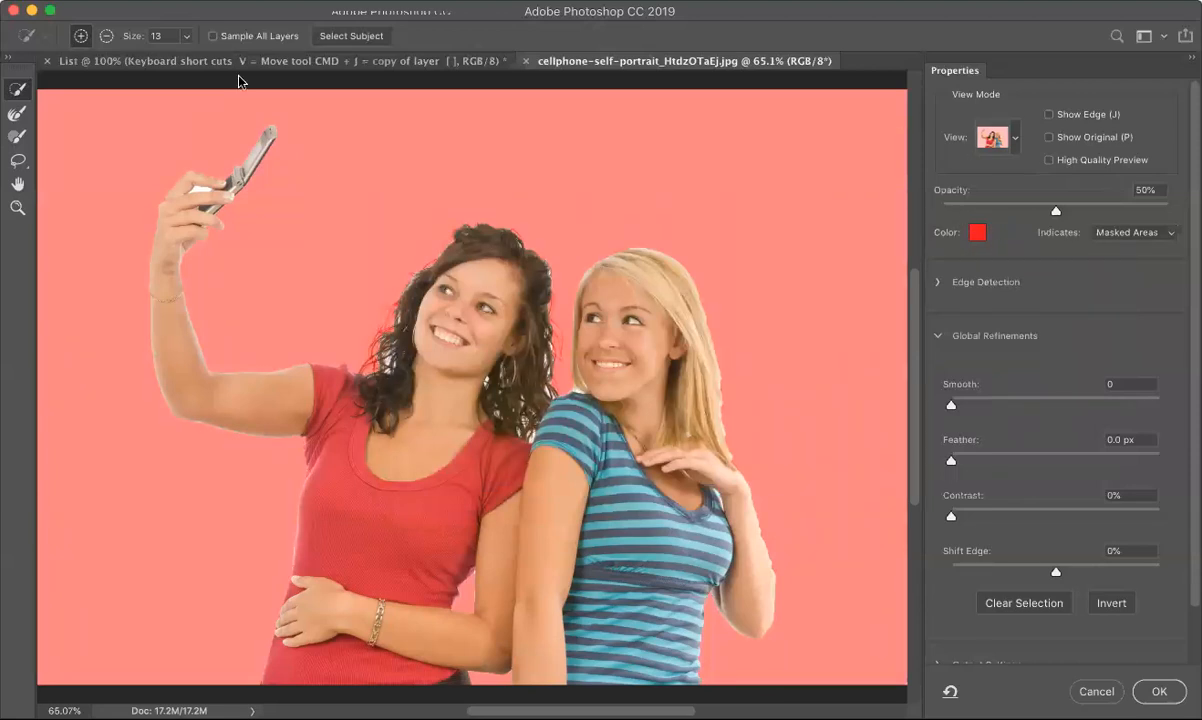
# Switch the selection brush to subtract mode and set the Edge Detection radius to 7 px.
pyautogui.click(106, 35)
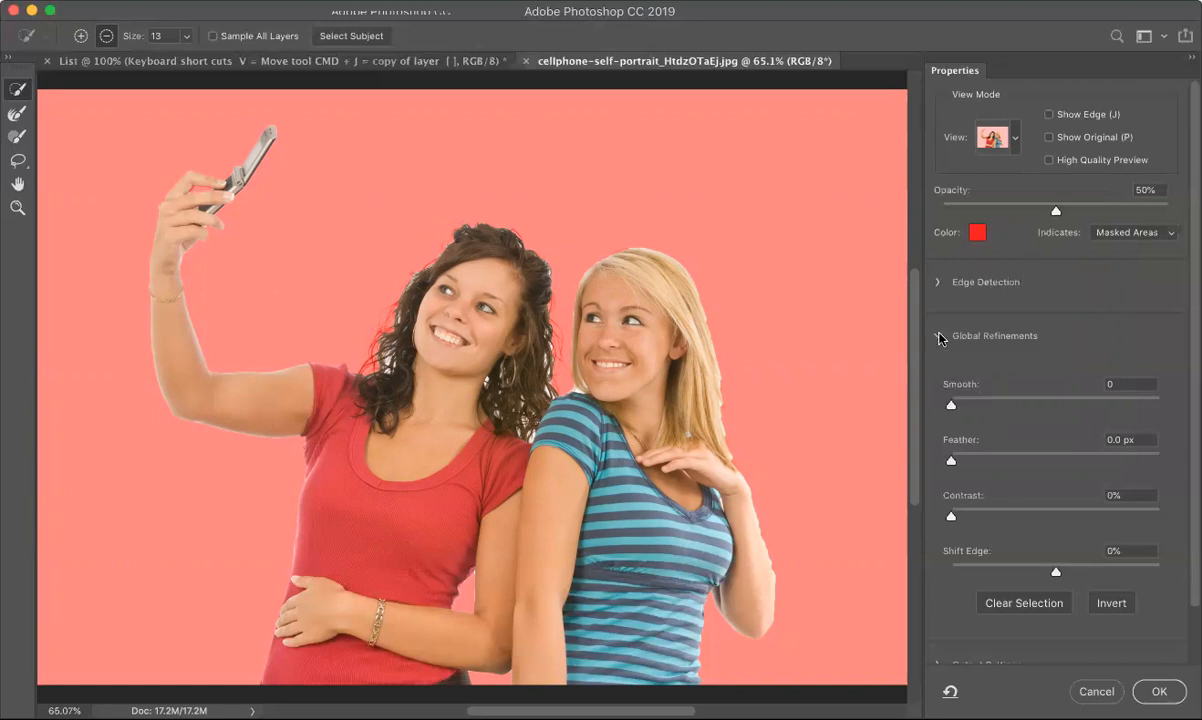
pyautogui.click(937, 282)
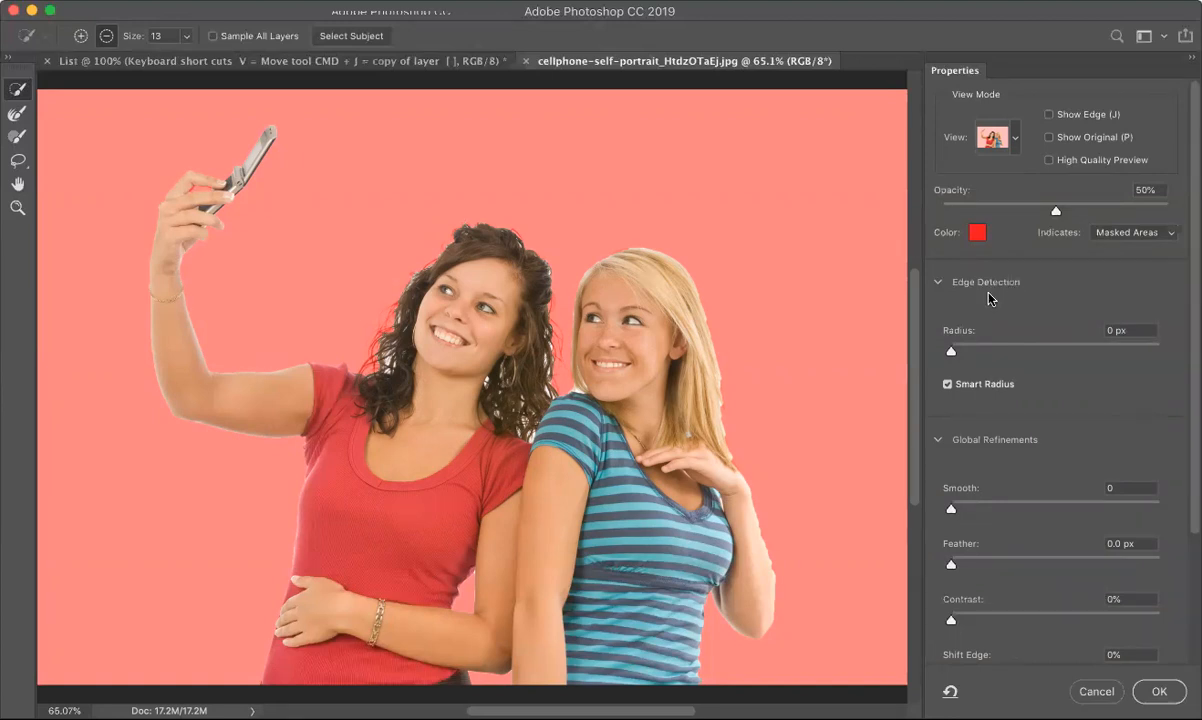
pyautogui.moveTo(955, 356); pyautogui.dragTo(973, 356)
pyautogui.moveTo(979, 349); pyautogui.dragTo(1016, 352)
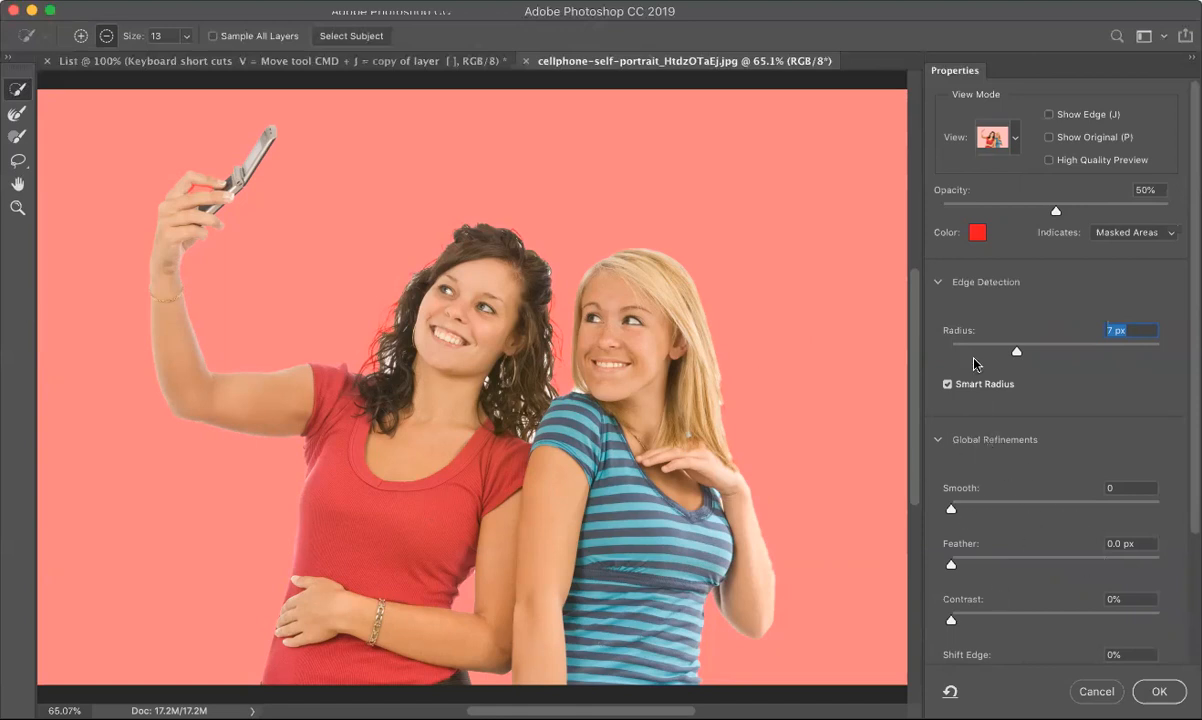
pyautogui.click(942, 281)
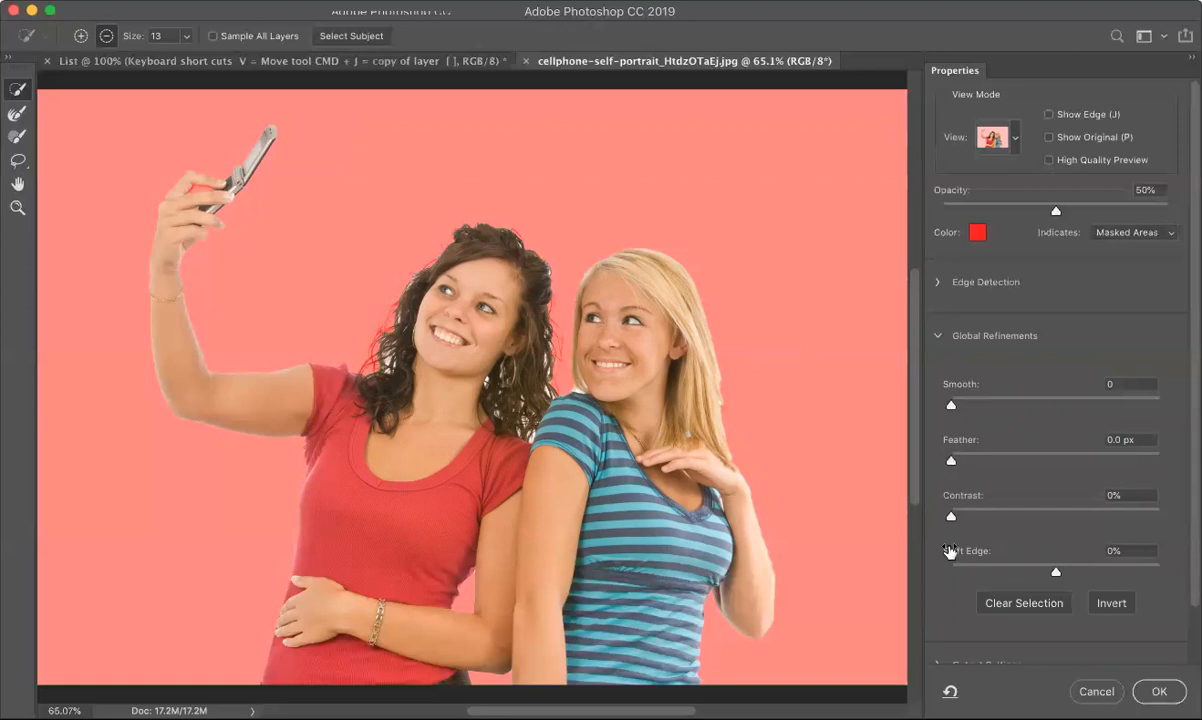
# Set the global refinements to 36% Contrast and -20% Shift Edge.
pyautogui.moveTo(955, 515); pyautogui.dragTo(1028, 533)
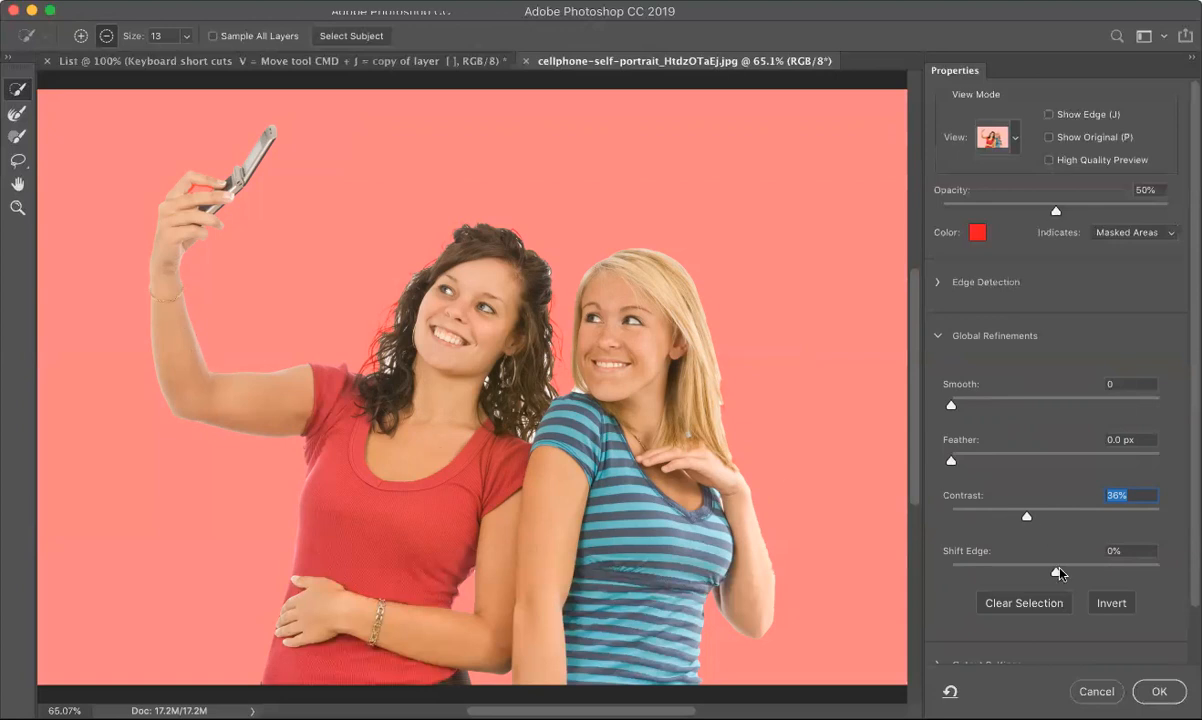
pyautogui.moveTo(1052, 571); pyautogui.dragTo(1093, 575)
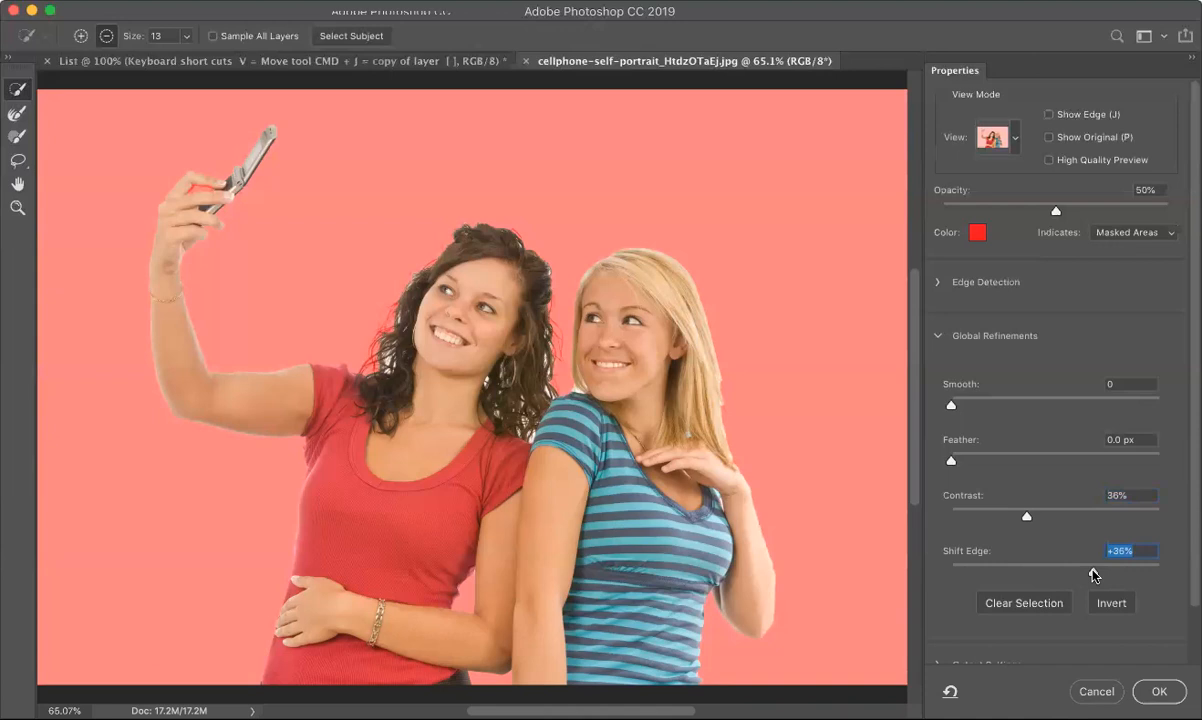
pyautogui.moveTo(1093, 575); pyautogui.dragTo(1036, 574)
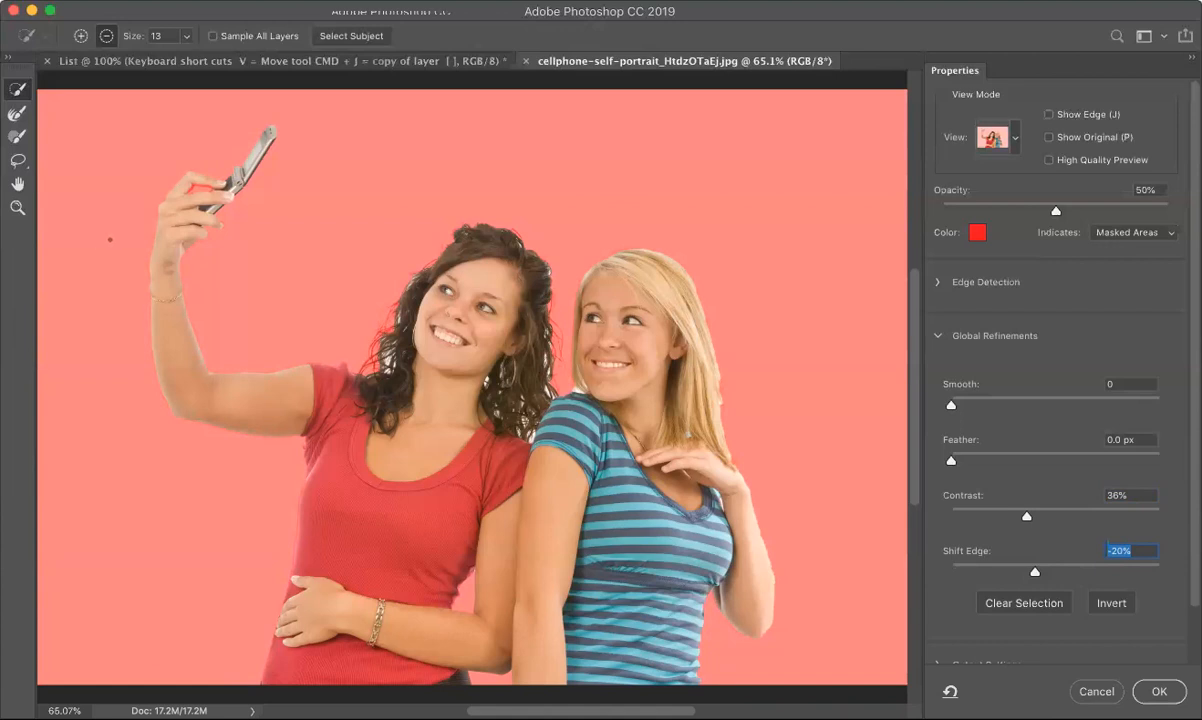
# Paint along the dark curls and the blonde woman's outer hair edge with the Refine Edge Brush at size 40.
pyautogui.click(20, 118)
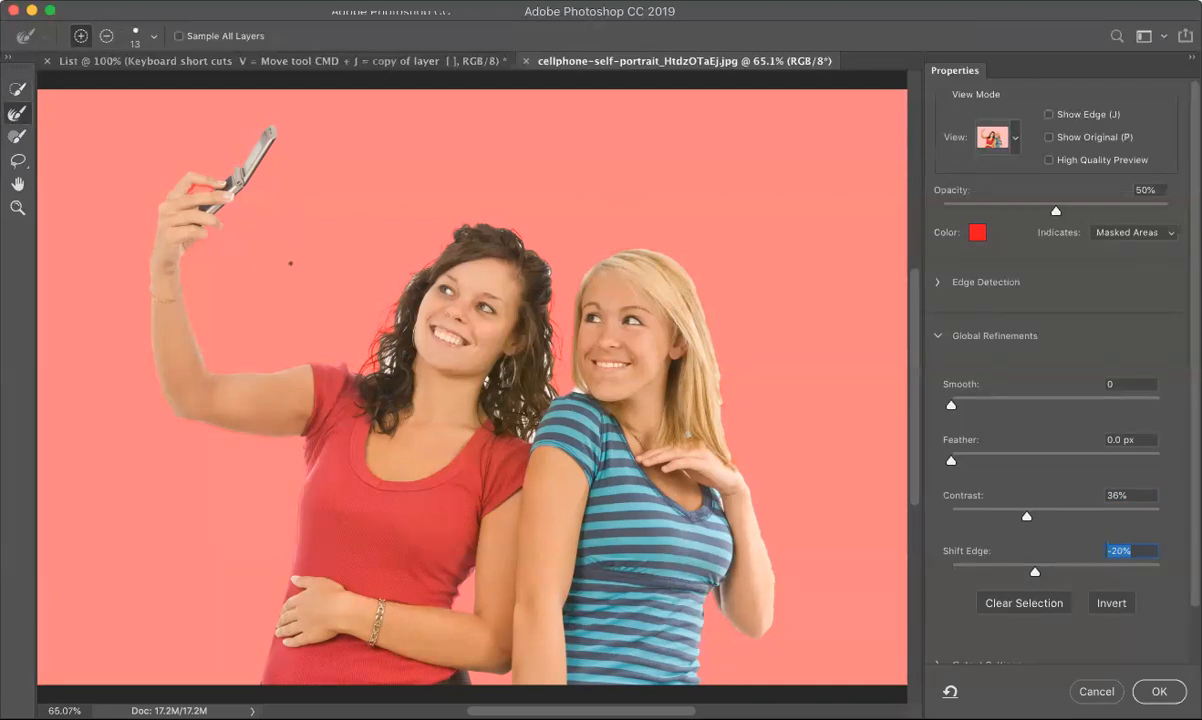
pyautogui.press(']')
pyautogui.press(']')
pyautogui.press(']')
pyautogui.press(']')
pyautogui.press(']')
pyautogui.press(']')
pyautogui.press(']')
pyautogui.press(']')
pyautogui.press(']')
pyautogui.press(']')
pyautogui.press(']')
pyautogui.press(']')
pyautogui.press('super+plus')
pyautogui.press('super+plus')
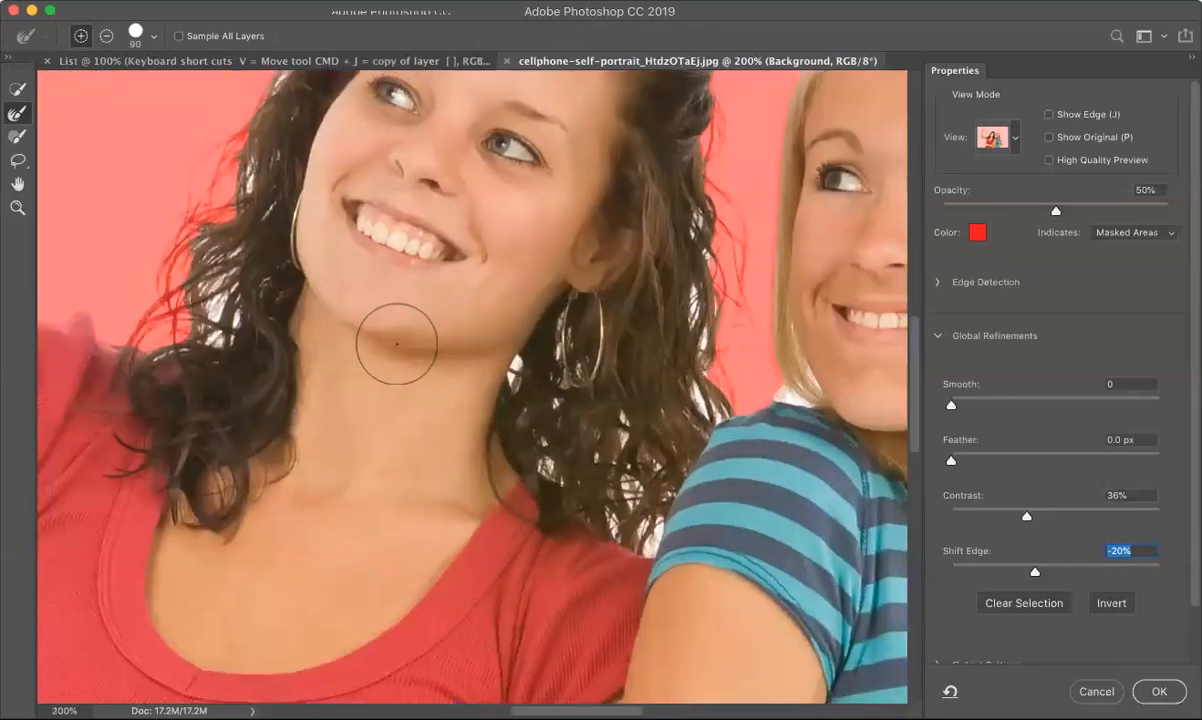
pyautogui.press('super+minus')
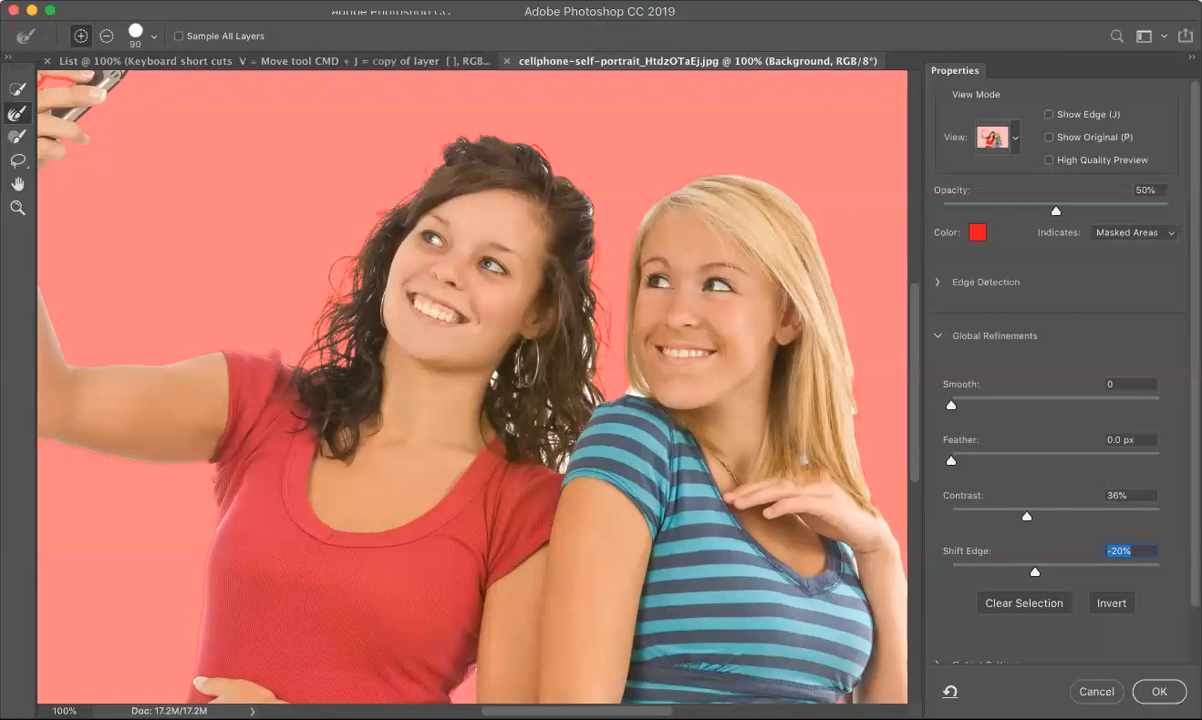
pyautogui.press('[')
pyautogui.press('[')
pyautogui.press('[')
pyautogui.press('[')
pyautogui.press('[')
pyautogui.moveTo(600, 398)
pyautogui.mouseDown()
pyautogui.moveTo(594, 277)
pyautogui.moveTo(596, 332)
pyautogui.mouseUp()
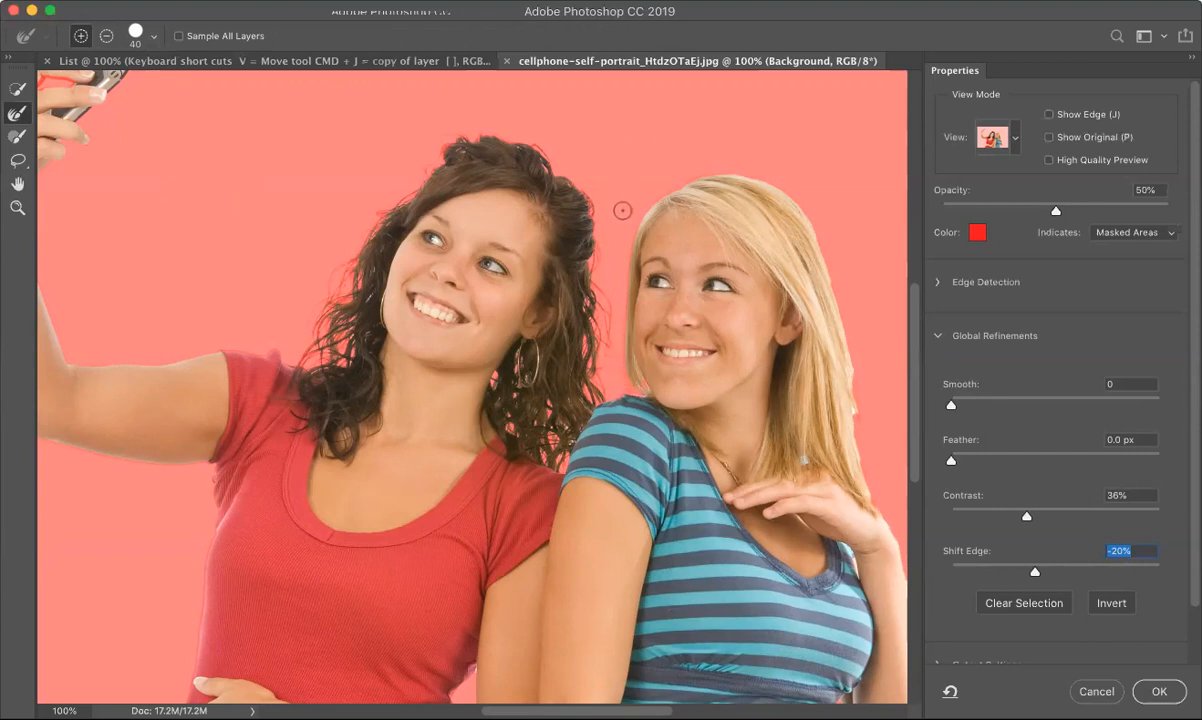
pyautogui.moveTo(735, 176)
pyautogui.mouseDown()
pyautogui.moveTo(811, 246)
pyautogui.moveTo(845, 345)
pyautogui.moveTo(864, 414)
pyautogui.moveTo(859, 462)
pyautogui.moveTo(857, 407)
pyautogui.moveTo(868, 494)
pyautogui.mouseUp()
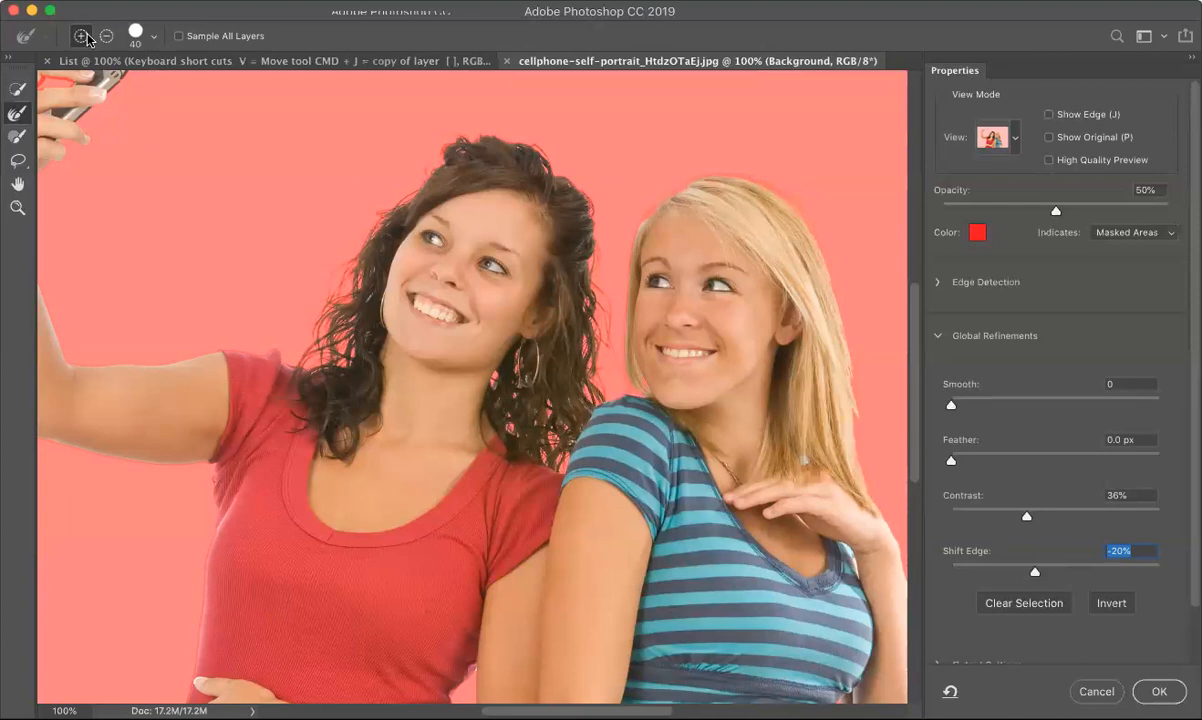
# Subtract and re-add the crown of the blonde woman's hair with Quick Selection, and refine its edge with the Refine Edge Brush.
pyautogui.click(17, 90)
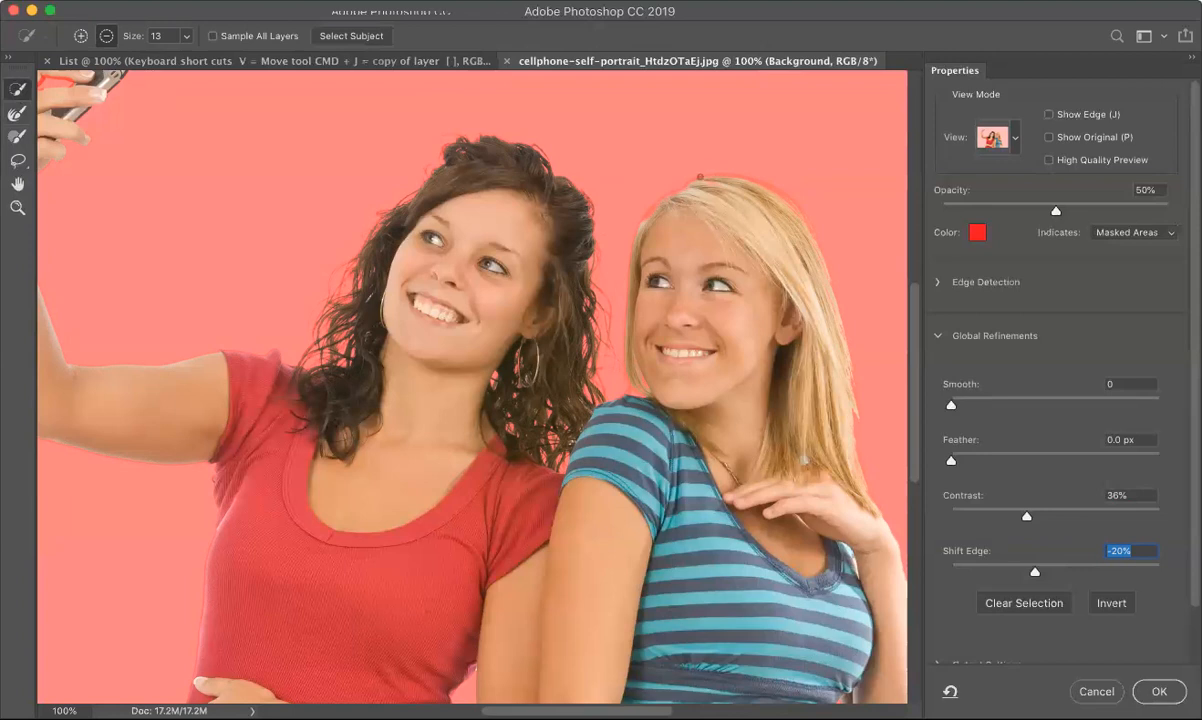
pyautogui.moveTo(718, 182); pyautogui.dragTo(758, 186)
pyautogui.click(81, 36)
pyautogui.moveTo(662, 175)
pyautogui.mouseDown()
pyautogui.moveTo(744, 187)
pyautogui.moveTo(712, 188)
pyautogui.mouseUp()
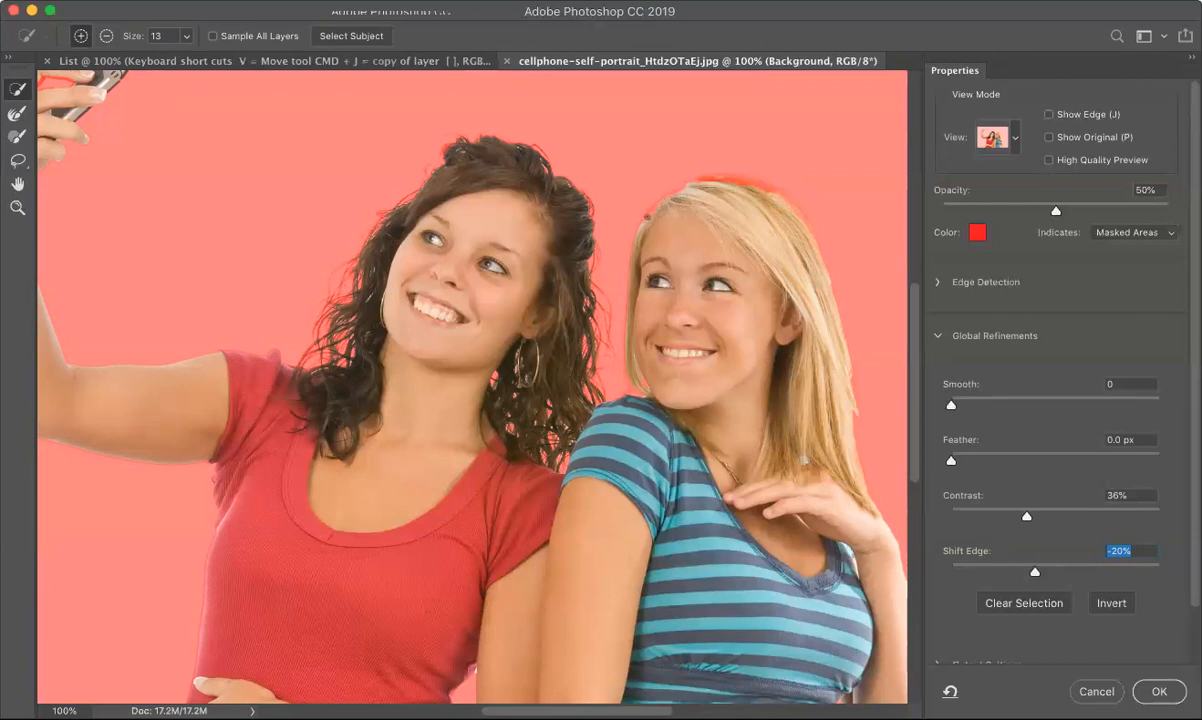
pyautogui.moveTo(715, 180); pyautogui.dragTo(774, 195)
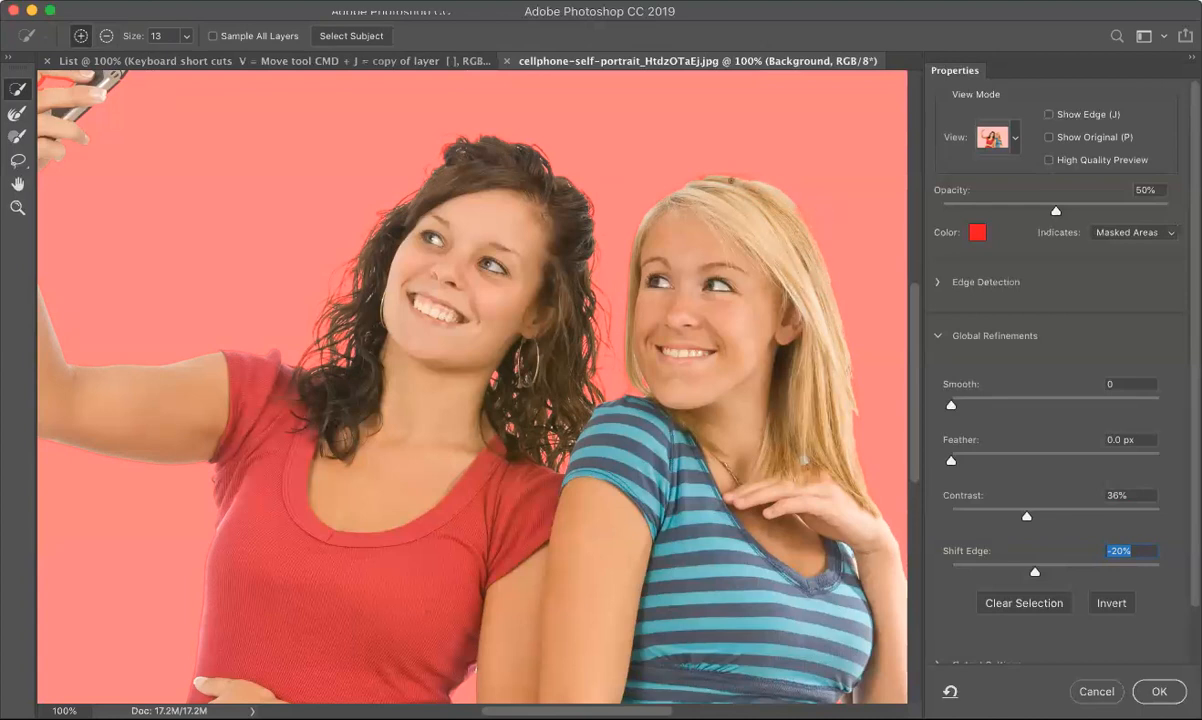
pyautogui.click(764, 186)
pyautogui.click(17, 112)
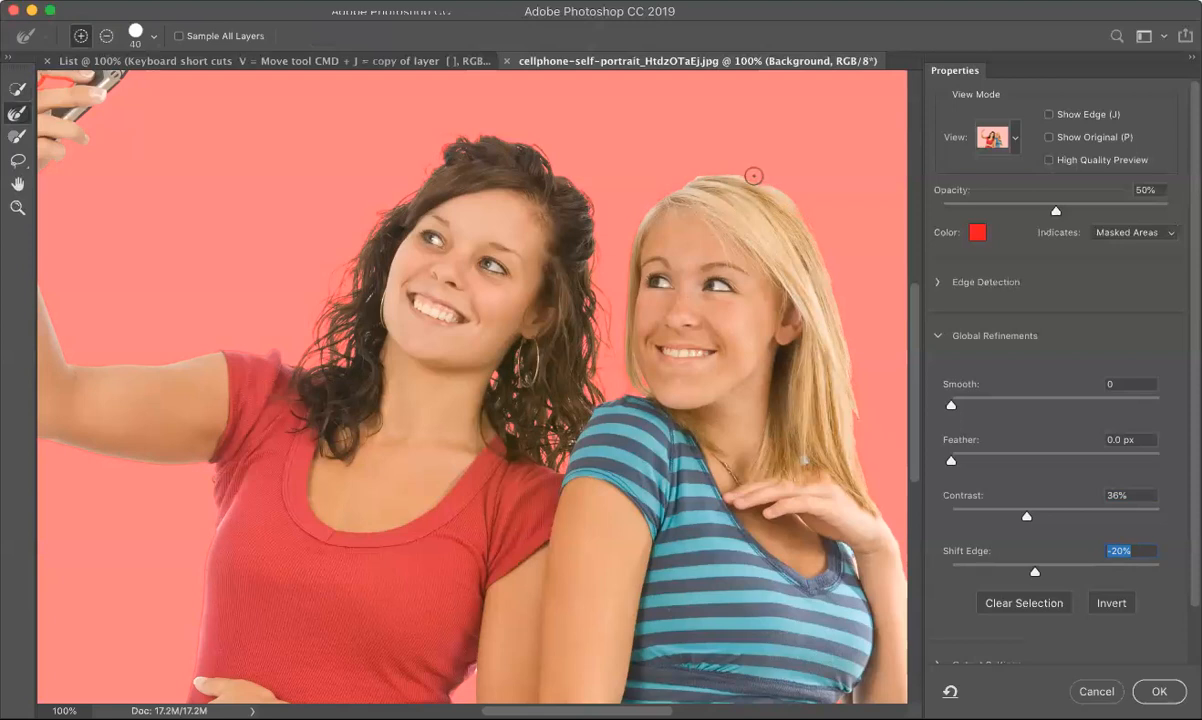
pyautogui.moveTo(711, 170)
pyautogui.mouseDown()
pyautogui.moveTo(701, 169)
pyautogui.moveTo(738, 171)
pyautogui.mouseUp()
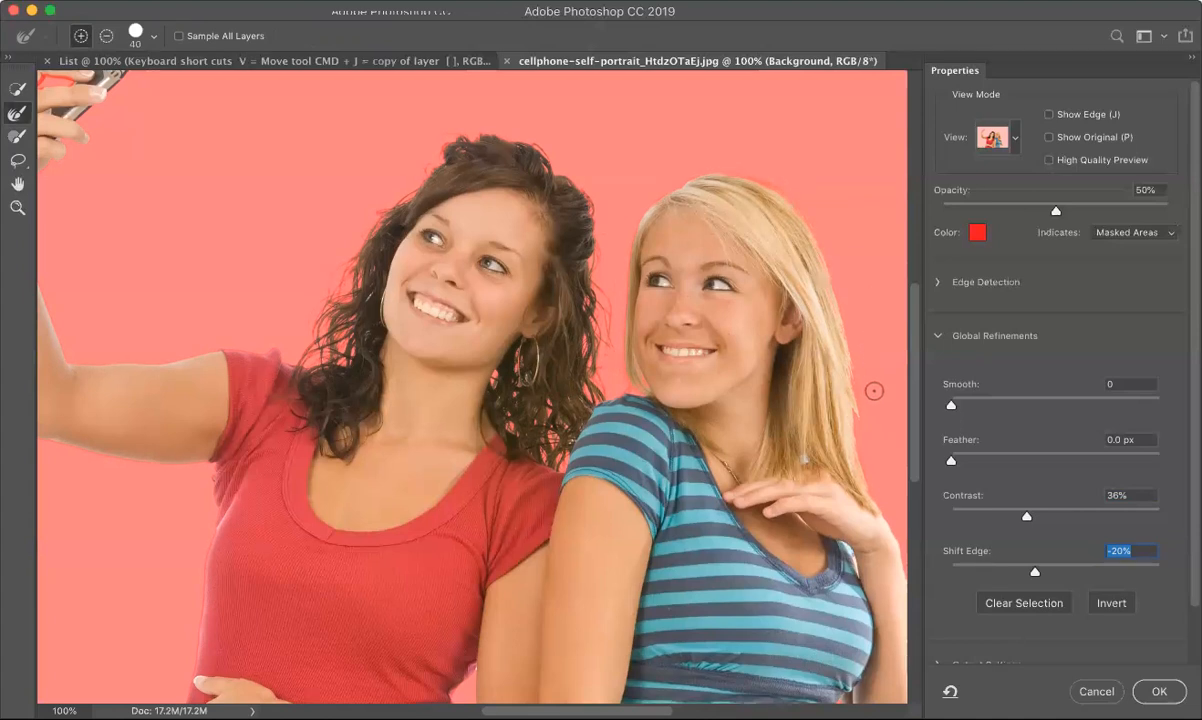
# Enable Decontaminate Colors in the output settings and set its amount to 34%.
pyautogui.scroll(-5, 870, 388)
pyautogui.scroll(-2, 874, 390)
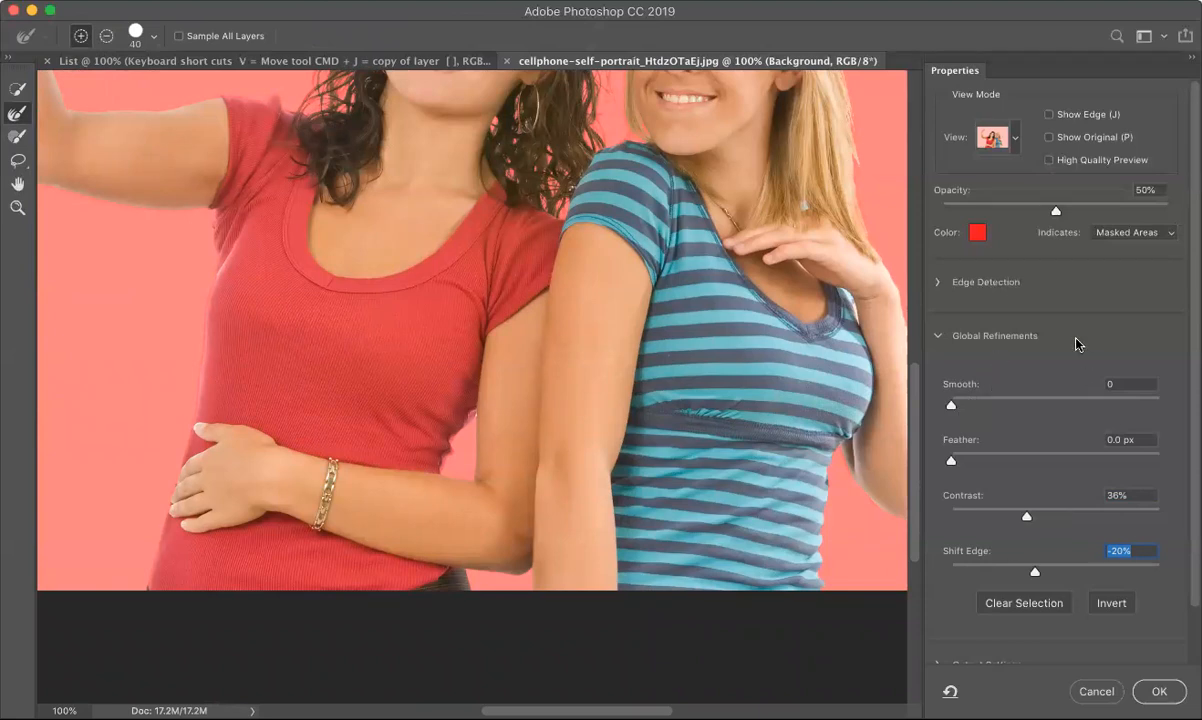
pyautogui.scroll(-2, 1076, 344)
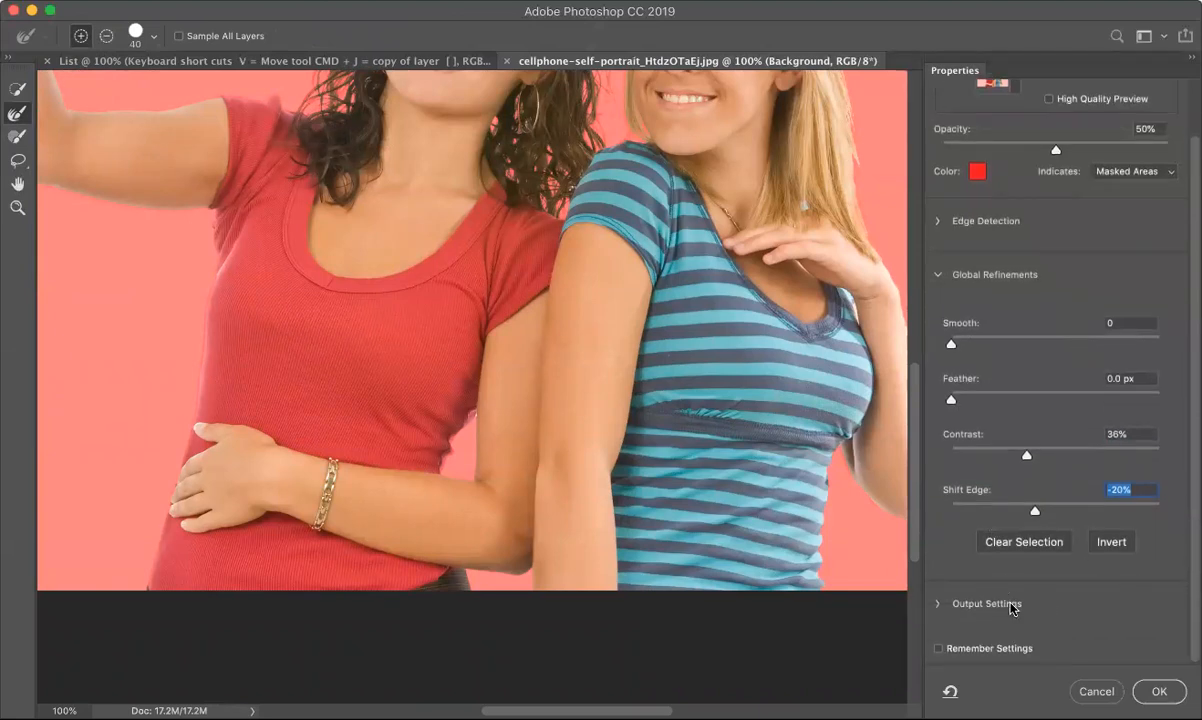
pyautogui.click(937, 604)
pyautogui.scroll(-3, 1085, 492)
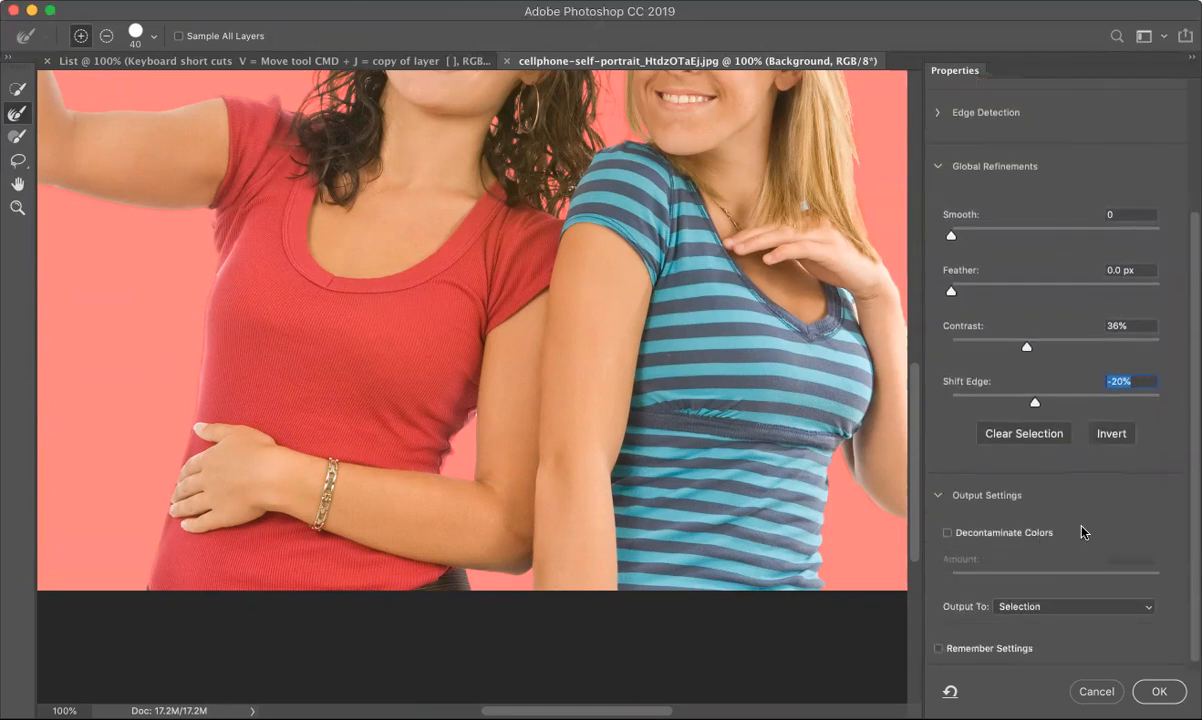
pyautogui.click(947, 534)
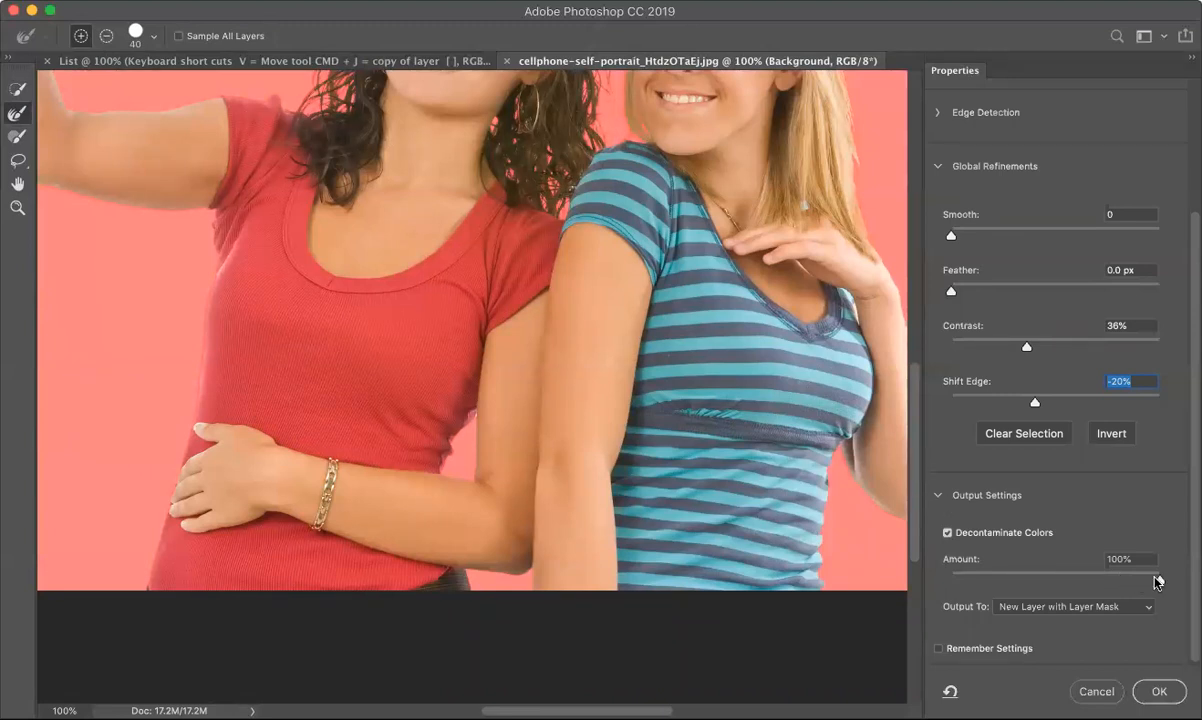
pyautogui.moveTo(1157, 580); pyautogui.dragTo(1022, 588)
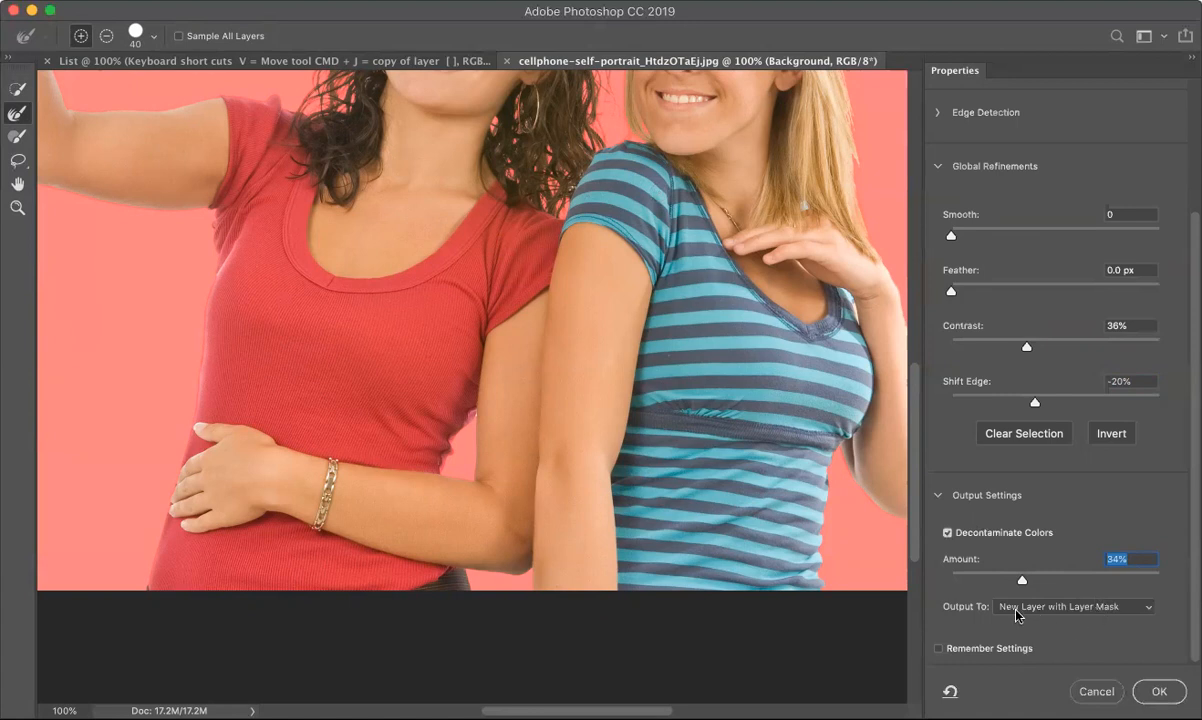
# Output the refined selection as a new layer with a layer mask and finish the refinement.
pyautogui.click(1146, 612)
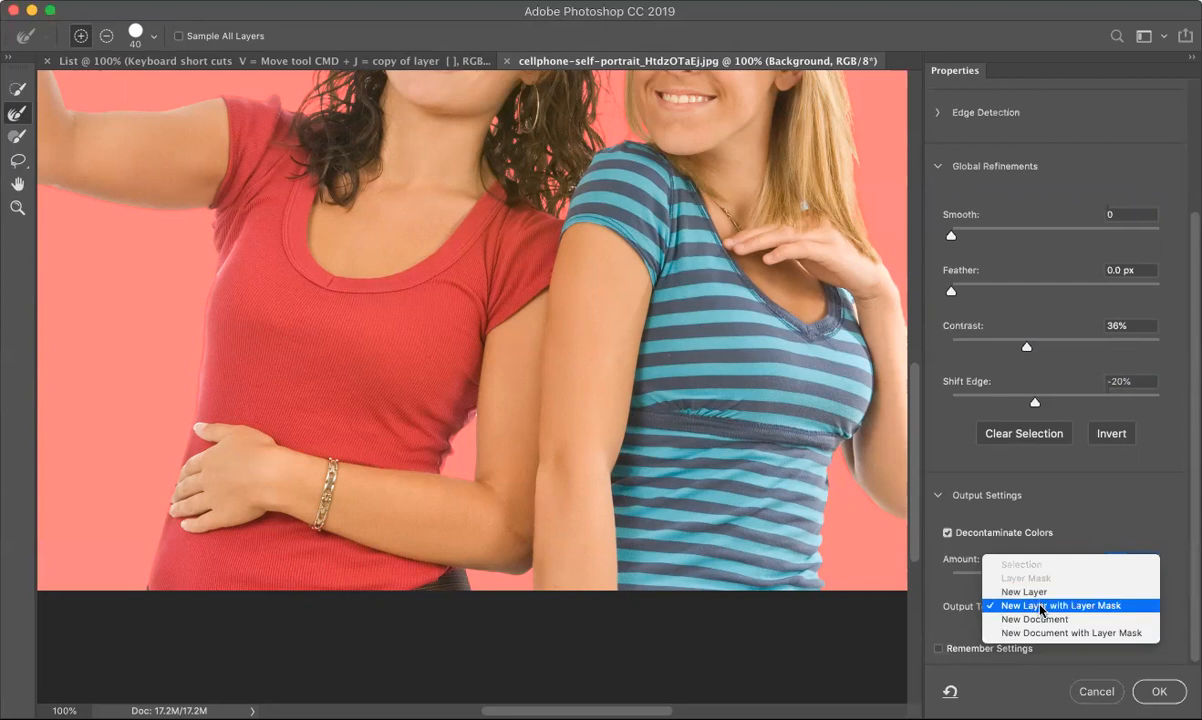
pyautogui.click(1041, 607)
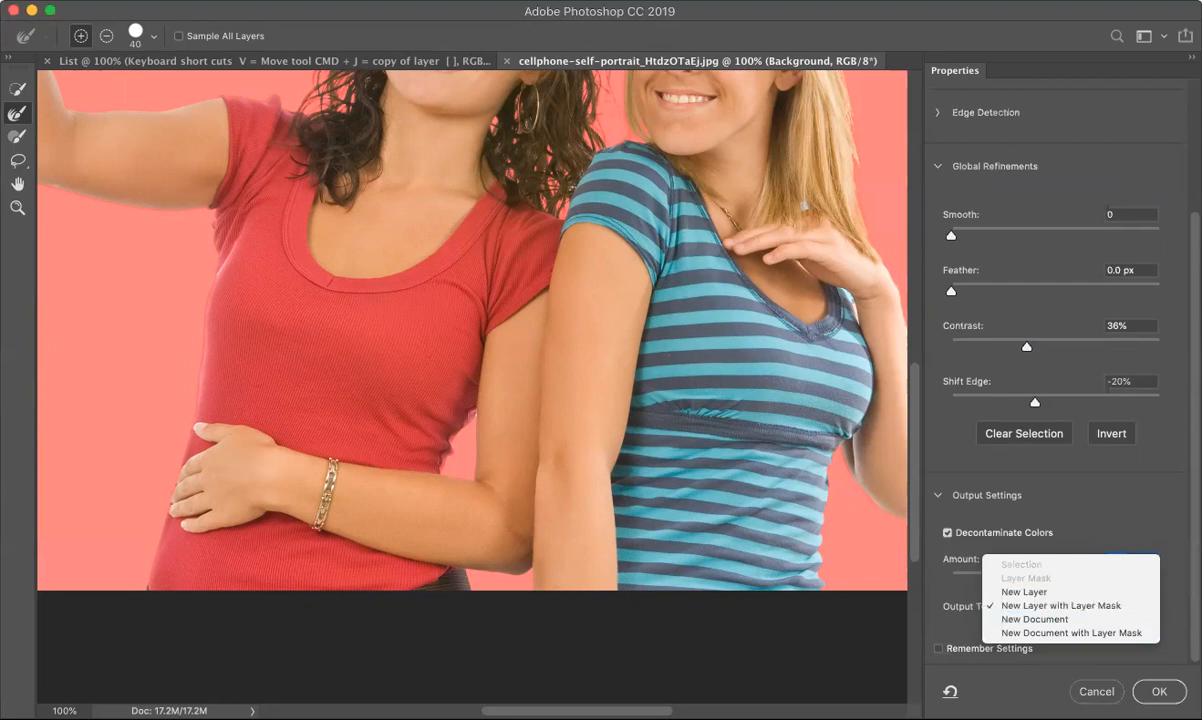
pyautogui.click(1158, 697)
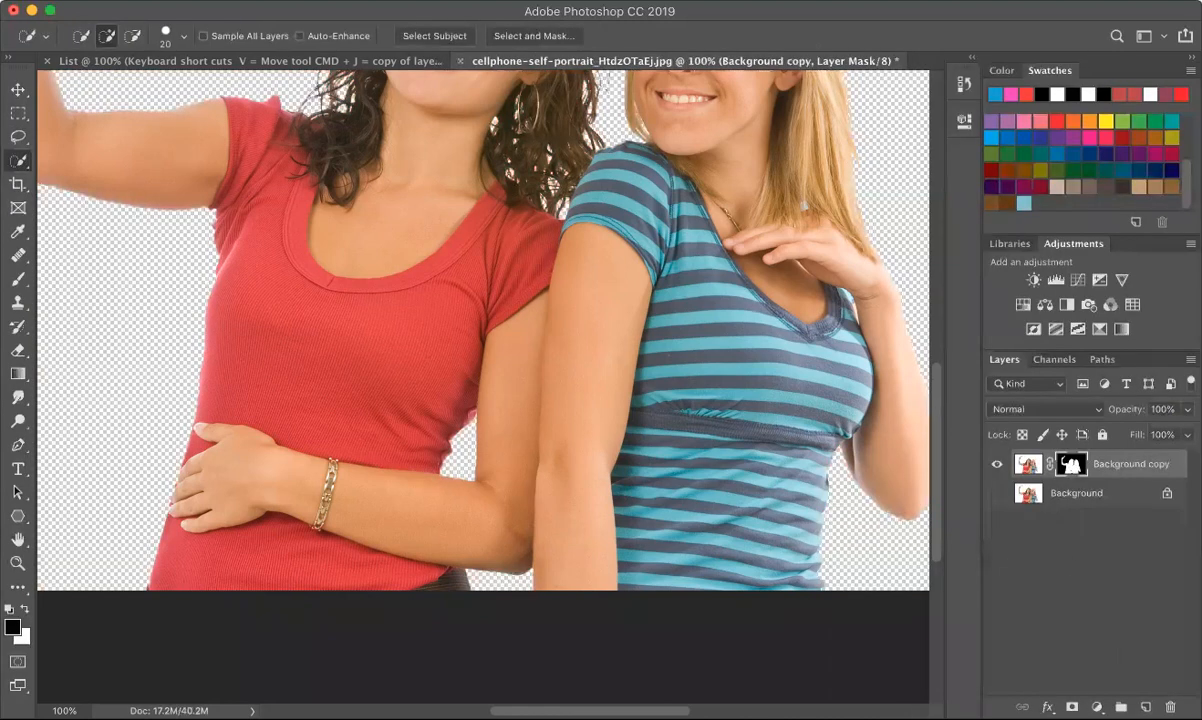
# Compare the masked cutout with the original photo by showing and hiding the Background layer.
pyautogui.click(1098, 496)
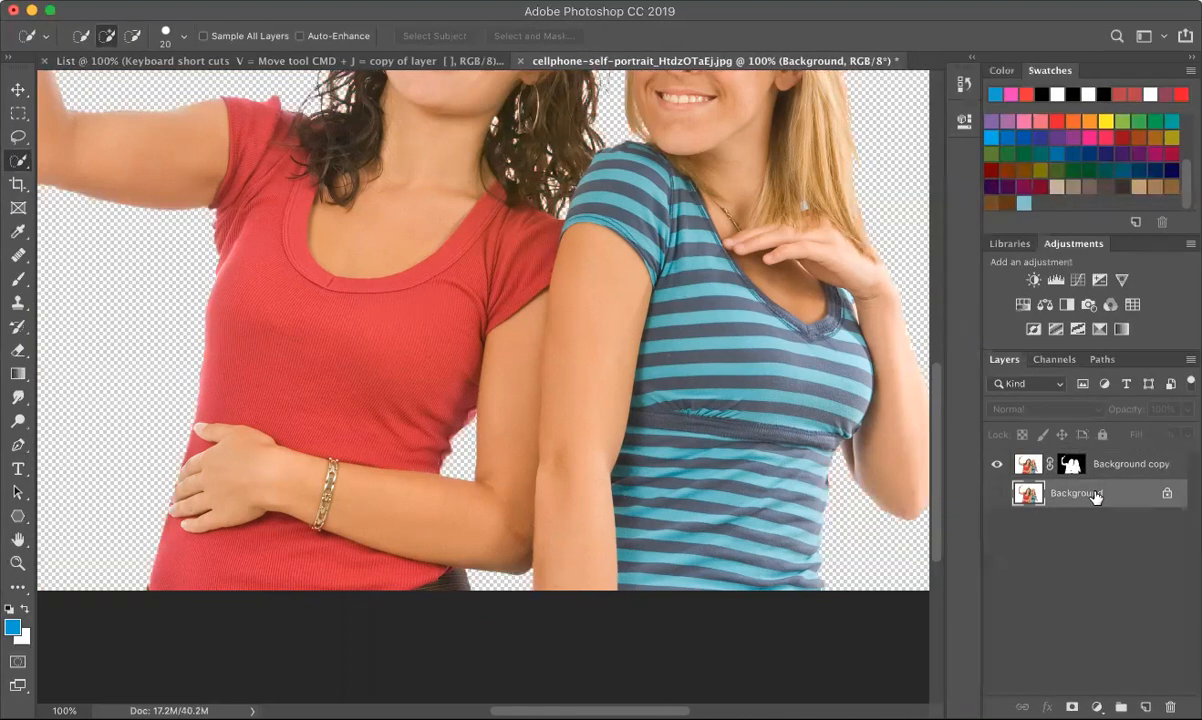
pyautogui.press('super+0')
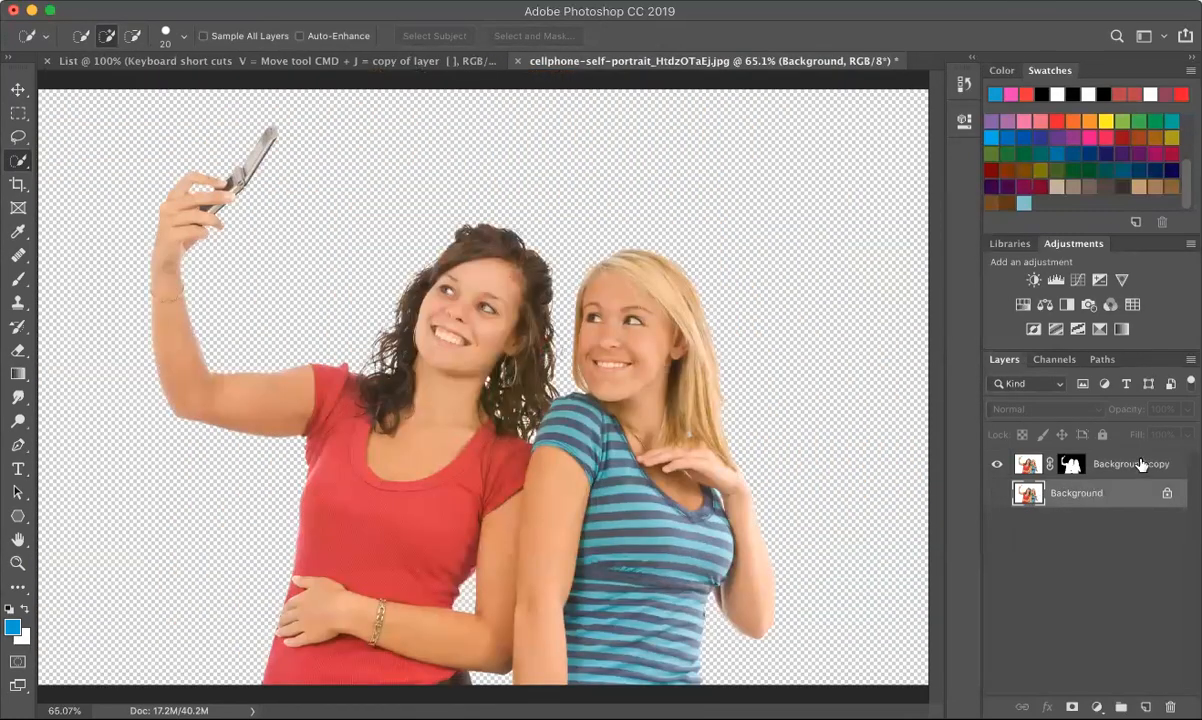
pyautogui.click(1100, 464)
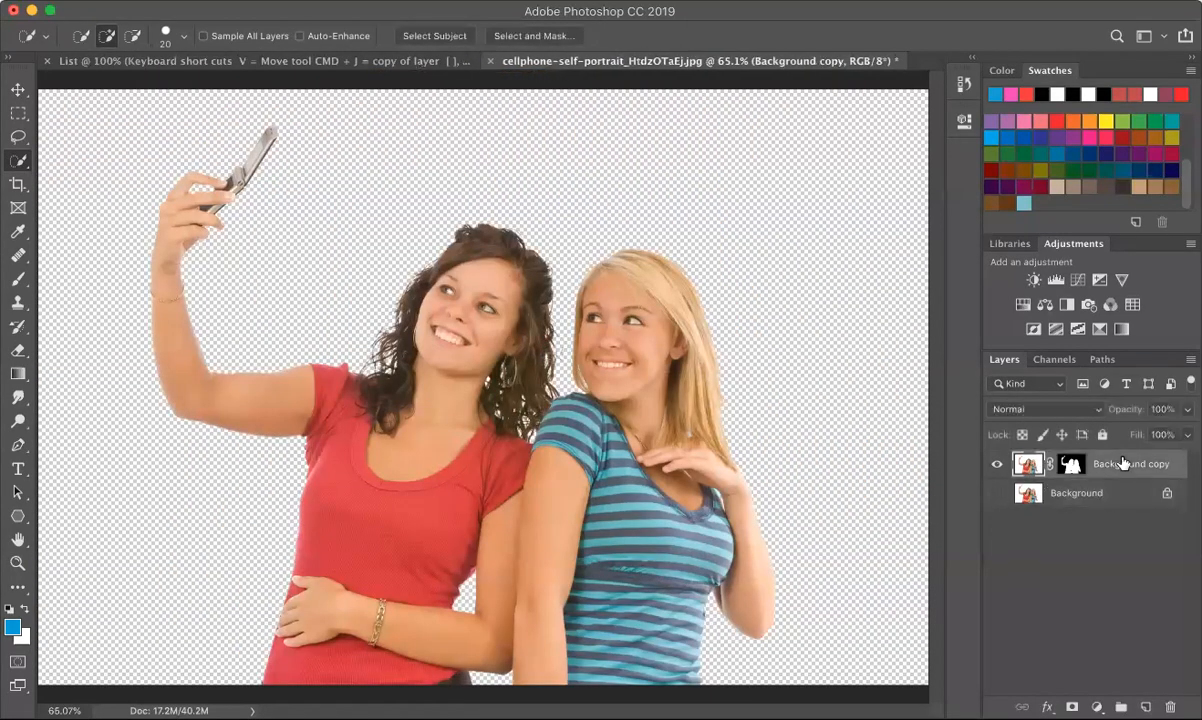
pyautogui.click(996, 493)
pyautogui.click(996, 495)
pyautogui.click(1071, 464)
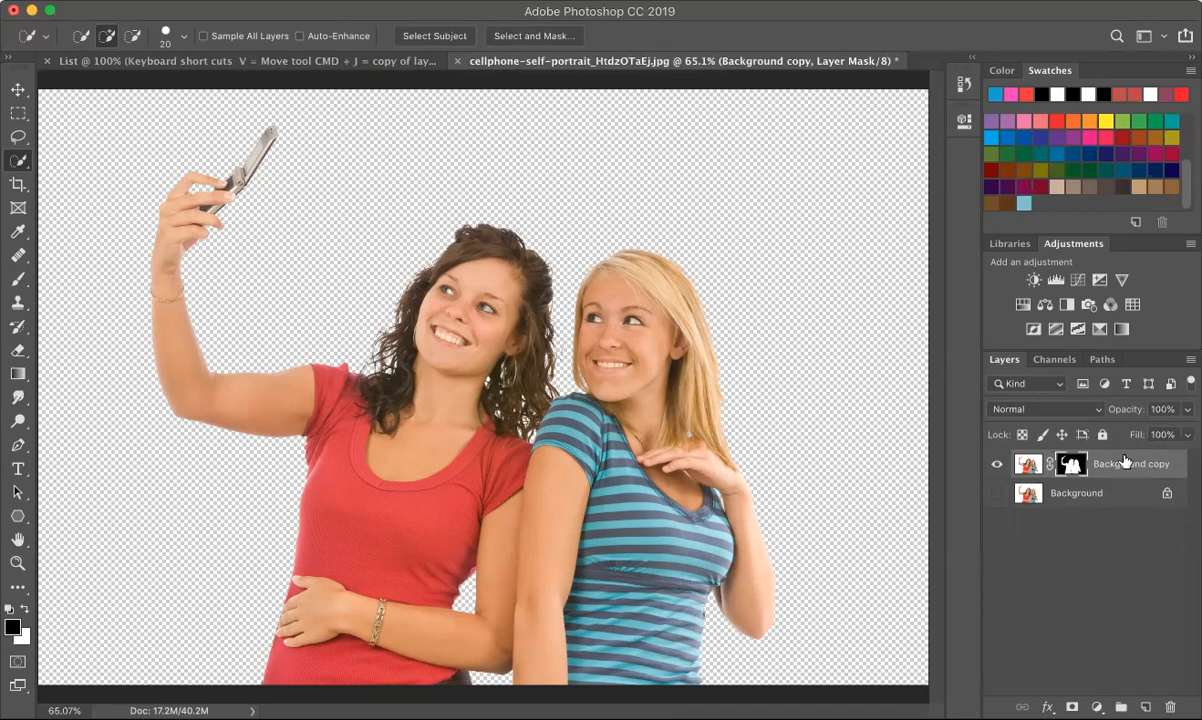
# Place the balcony-001 image directly above the Background layer, behind the cutout women.
pyautogui.click(1115, 496)
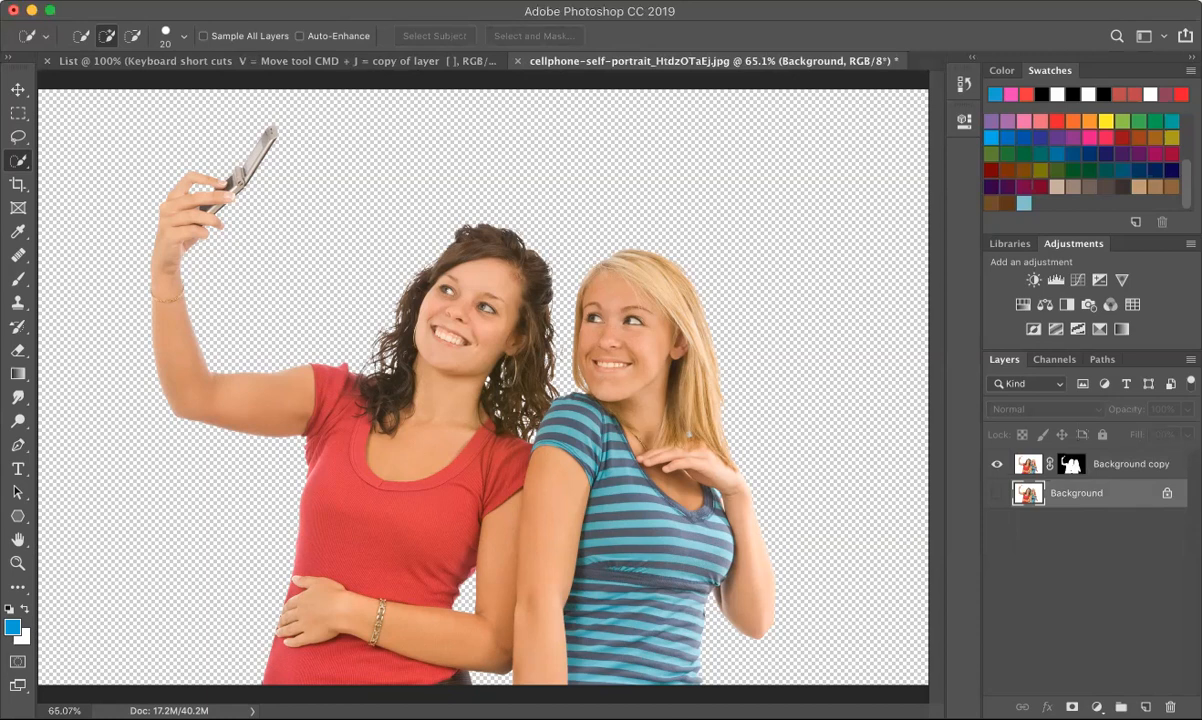
pyautogui.press('super+Tab')
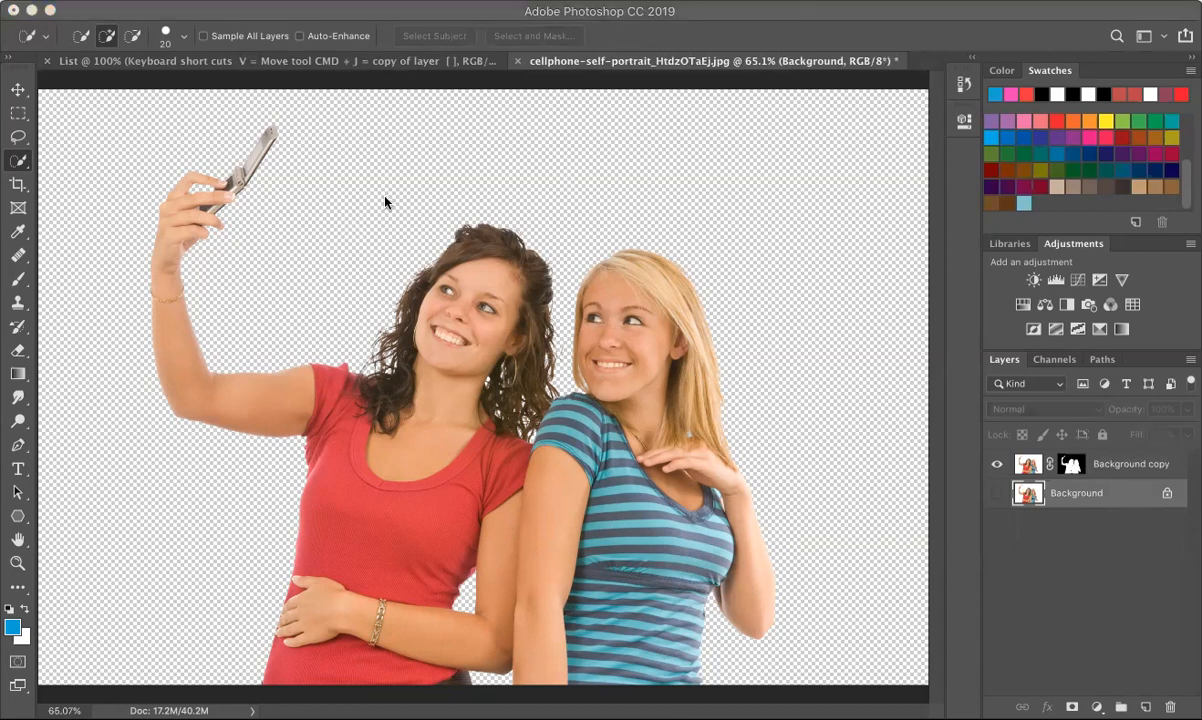
pyautogui.moveTo(447, 153); pyautogui.dragTo(158, 558)
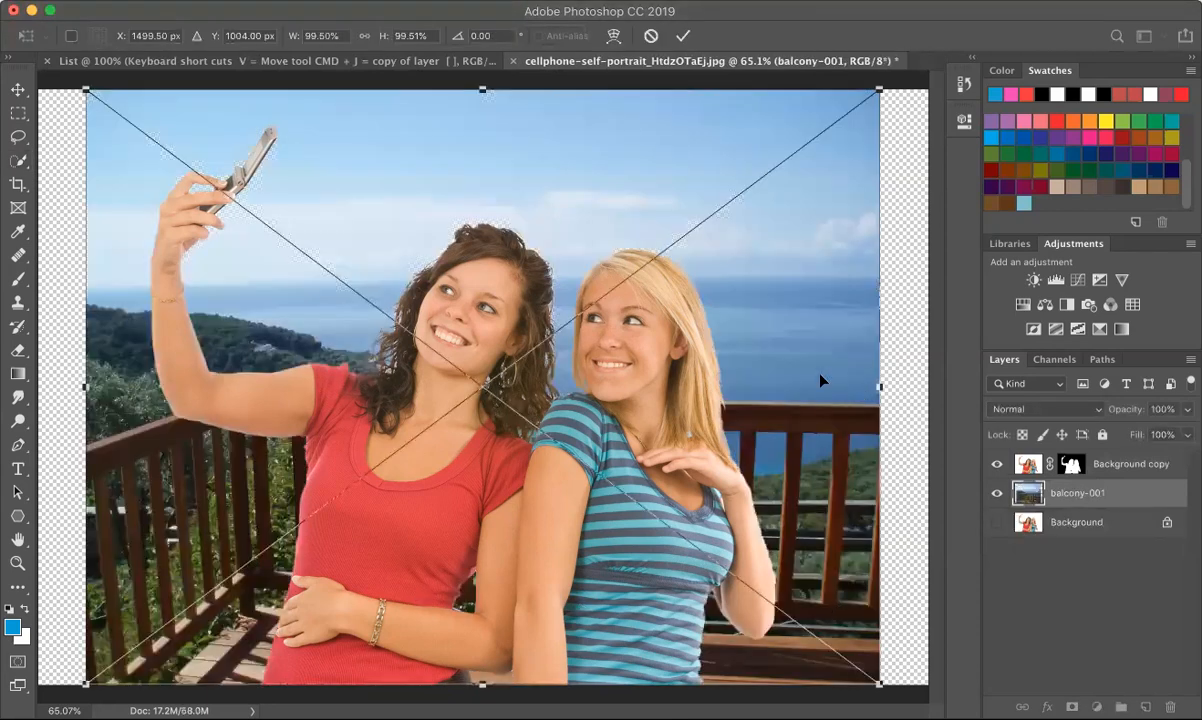
# Enlarge the placed balcony image to about 115% width and 116% height so it covers the whole canvas.
pyautogui.press('super+minus')
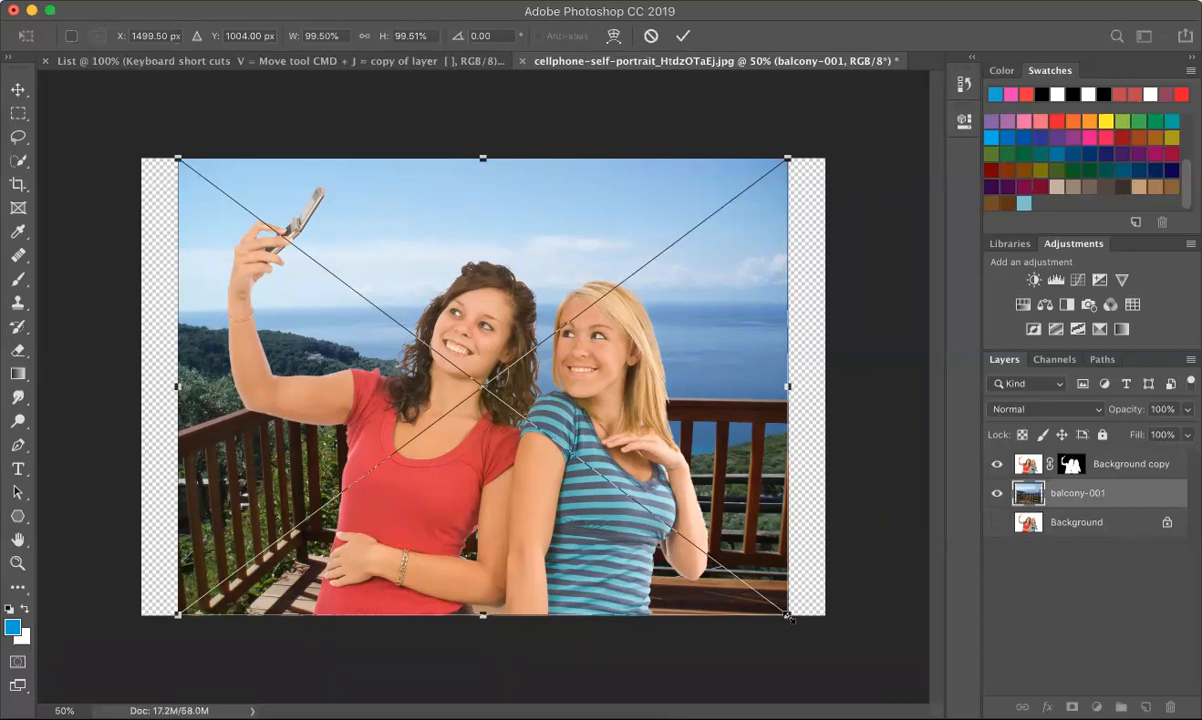
pyautogui.moveTo(790, 618); pyautogui.dragTo(846, 636)
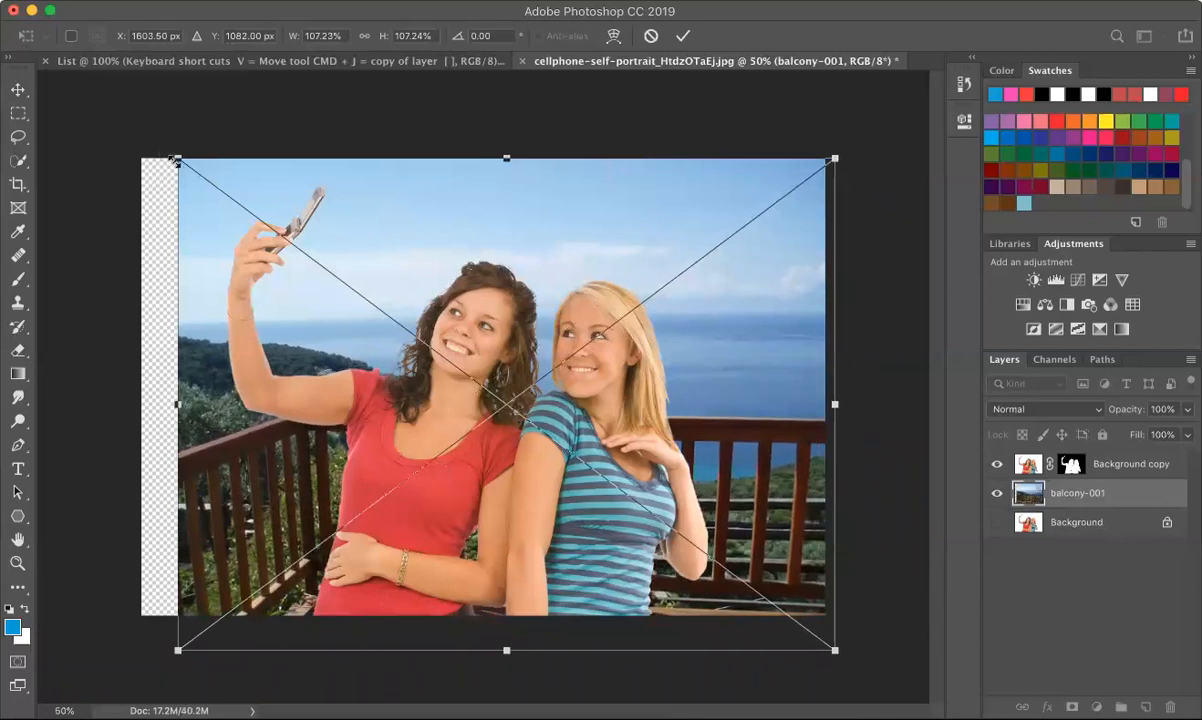
pyautogui.moveTo(139, 145); pyautogui.dragTo(110, 104)
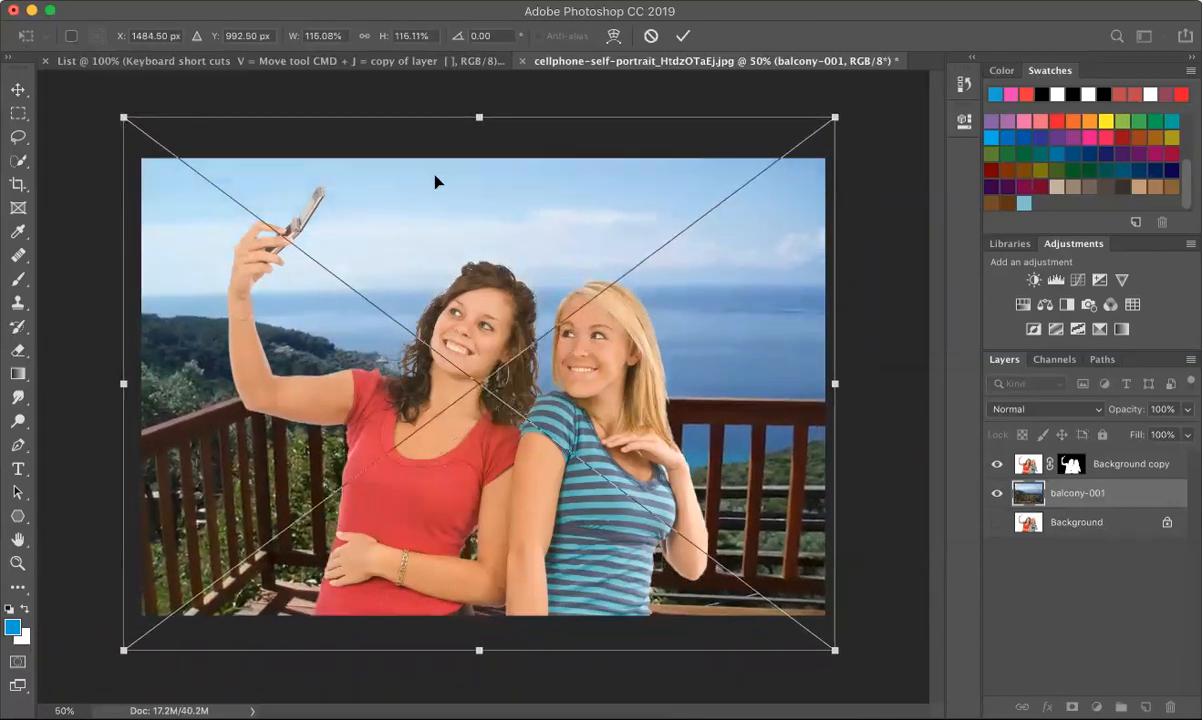
pyautogui.press('Return')
pyautogui.press('w')
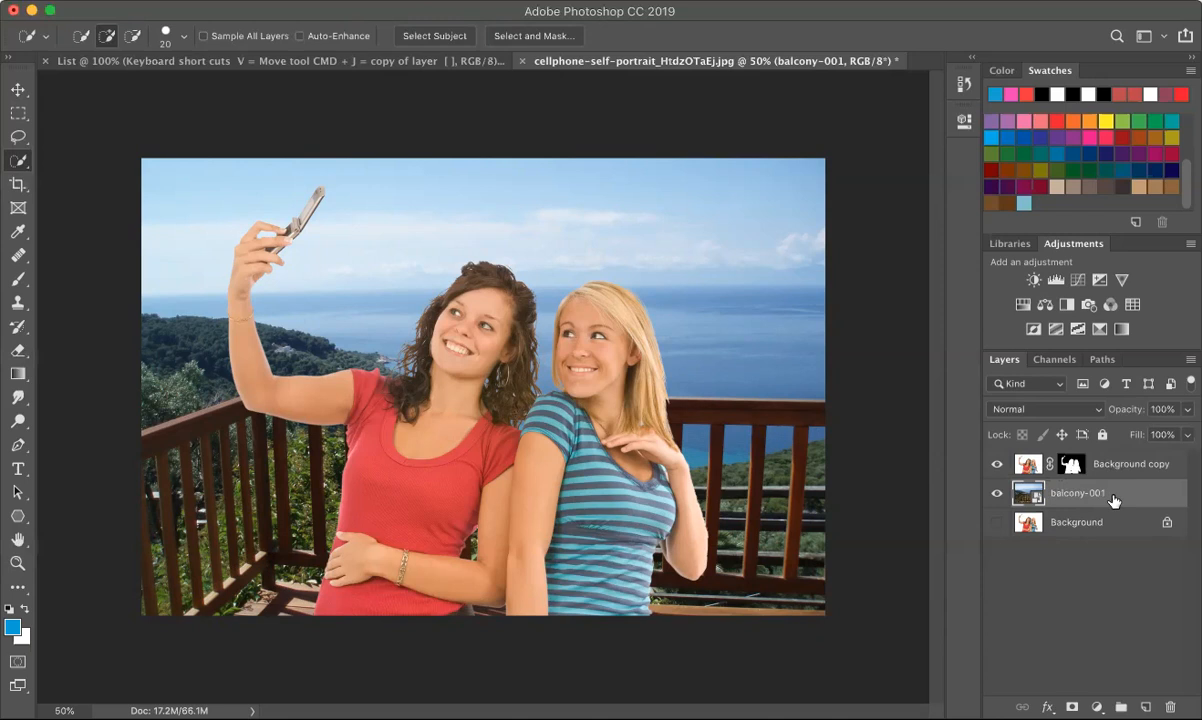
# Duplicate the balcony-001 layer and apply the Average blur filter to the copy.
pyautogui.press('super+j')
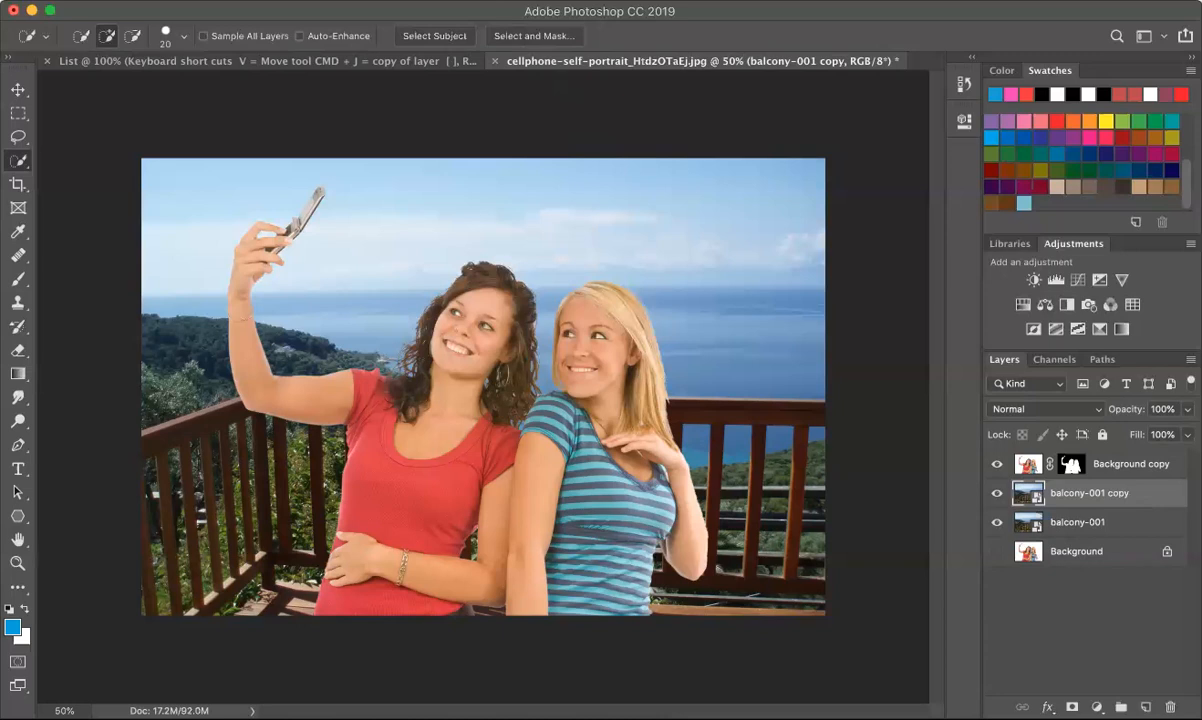
pyautogui.click(422, 1)
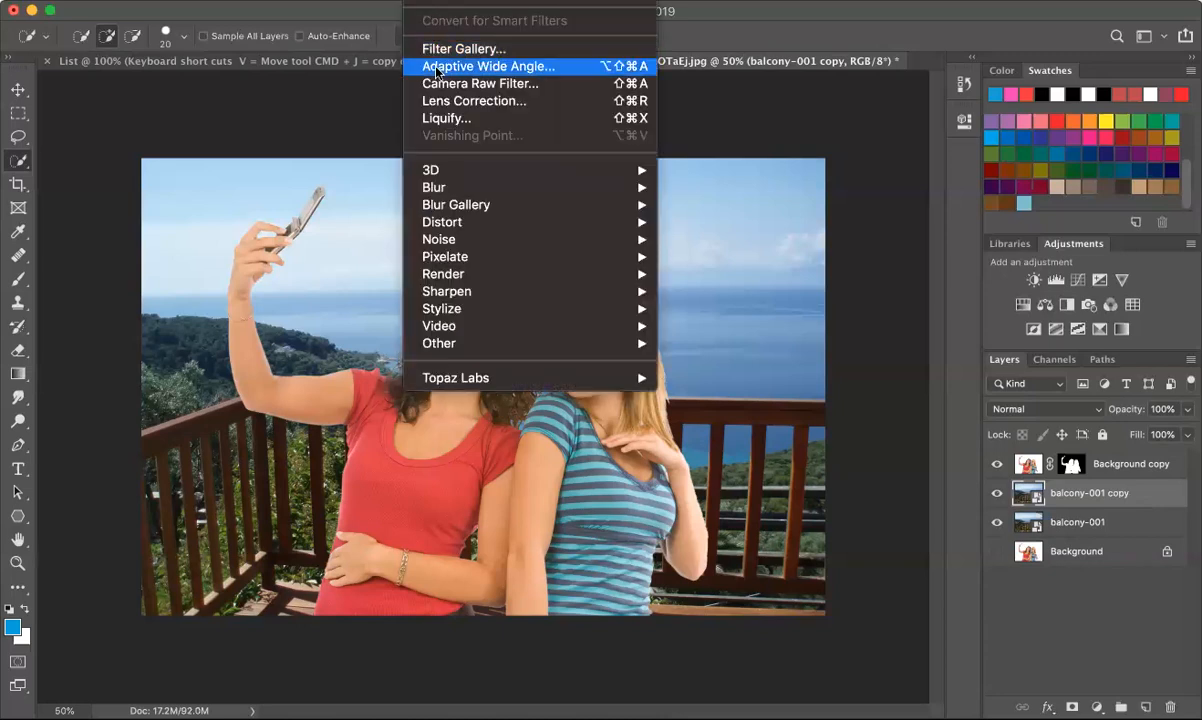
pyautogui.moveTo(434, 188)
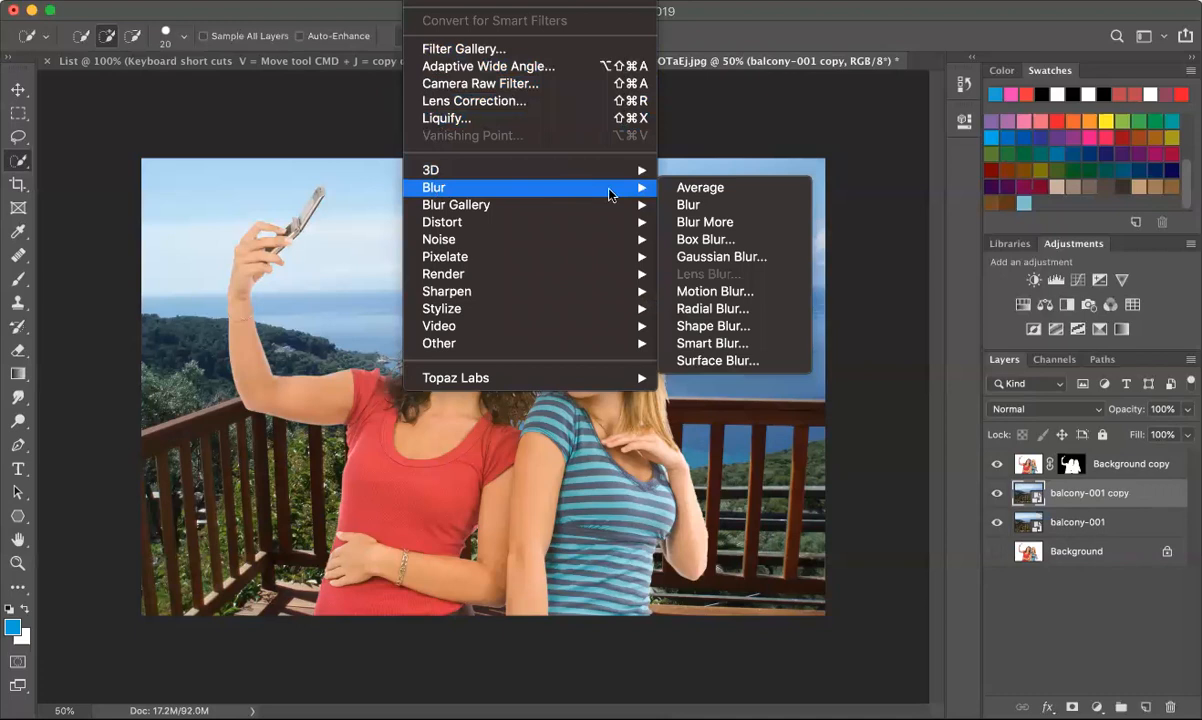
pyautogui.click(697, 188)
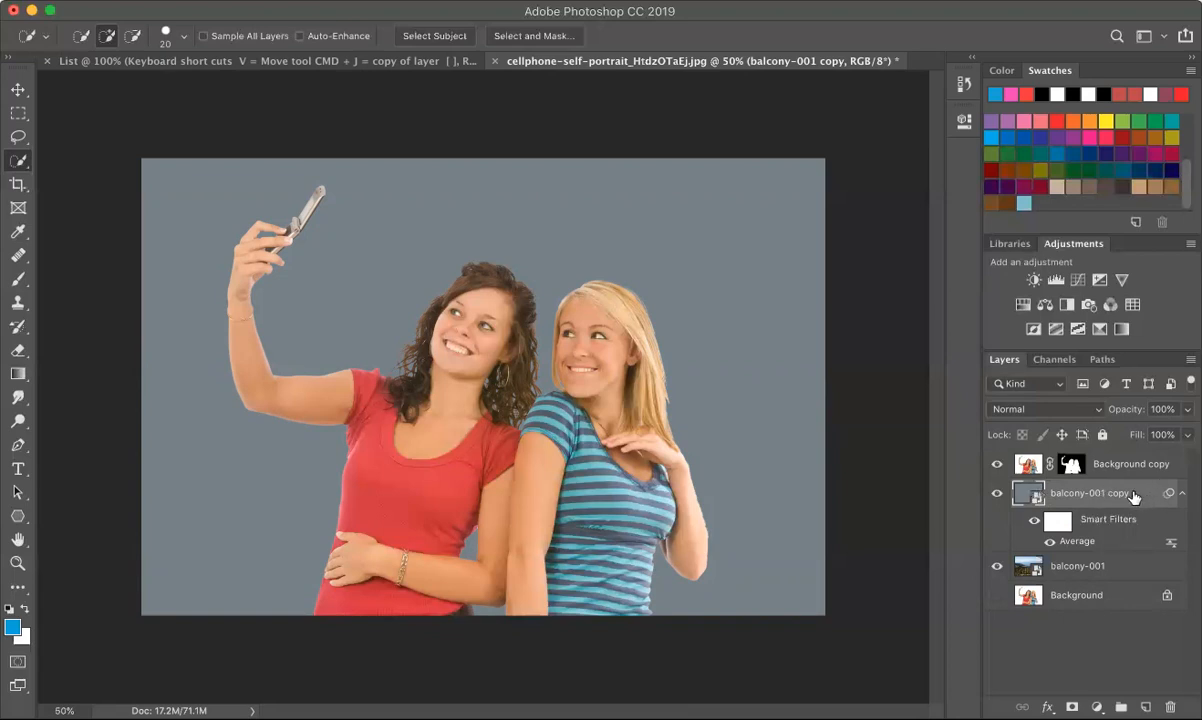
# Move the averaged balcony copy above the women's layer and set its blending mode to Color.
pyautogui.moveTo(1133, 497); pyautogui.dragTo(1134, 459)
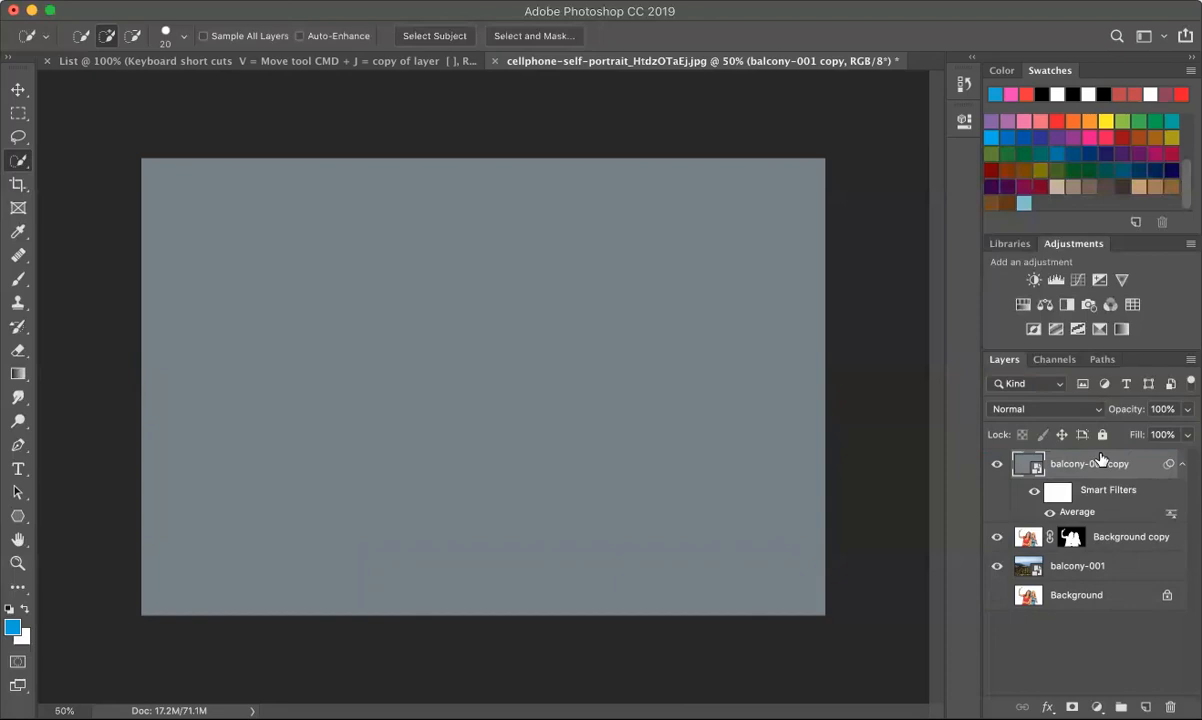
pyautogui.click(1057, 410)
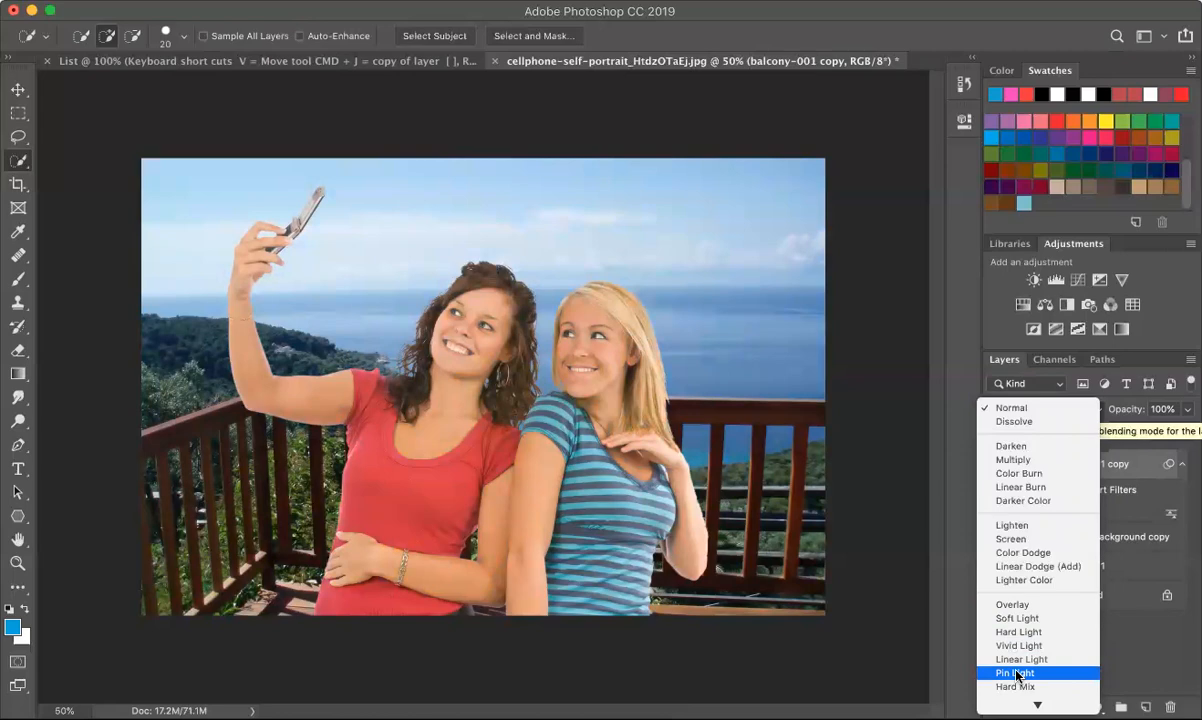
pyautogui.scroll(-3, 1018, 682)
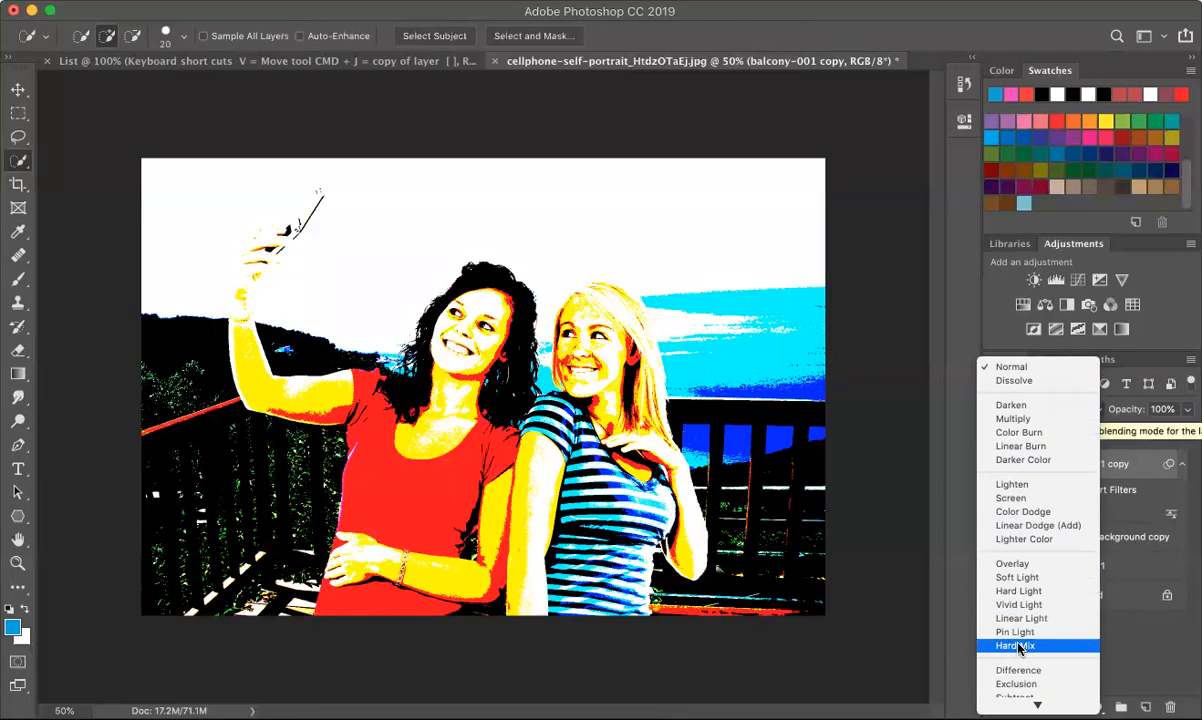
pyautogui.scroll(-2, 1020, 646)
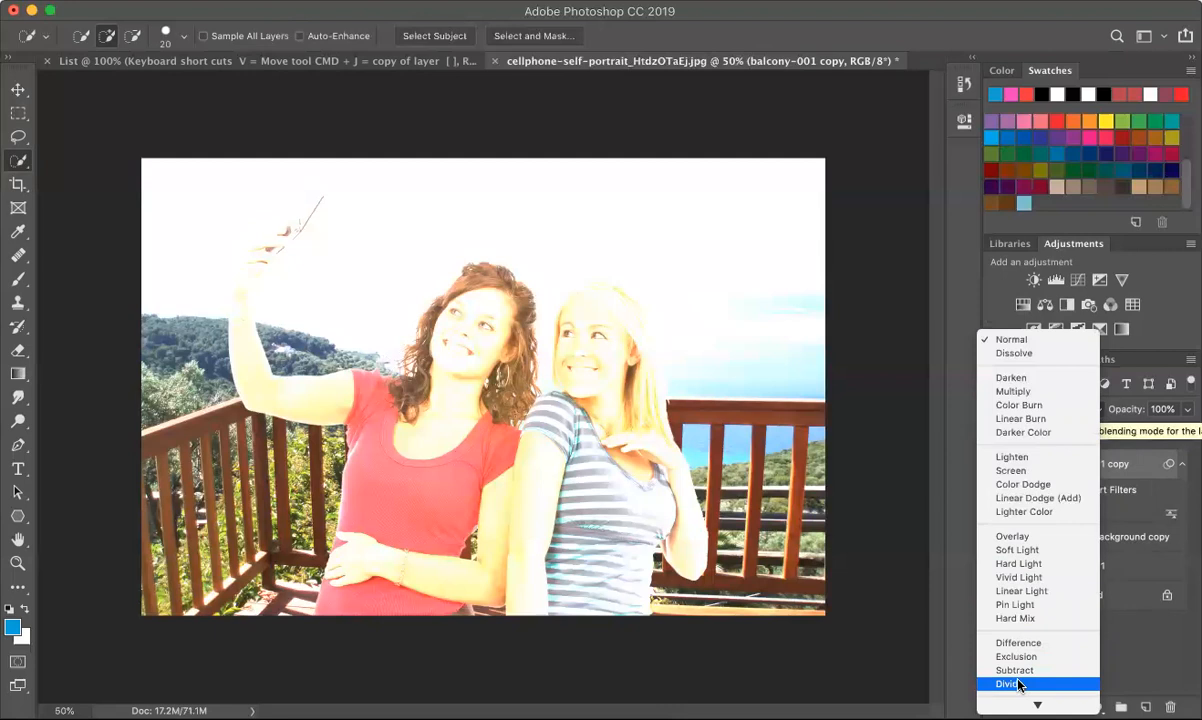
pyautogui.scroll(-2, 1018, 680)
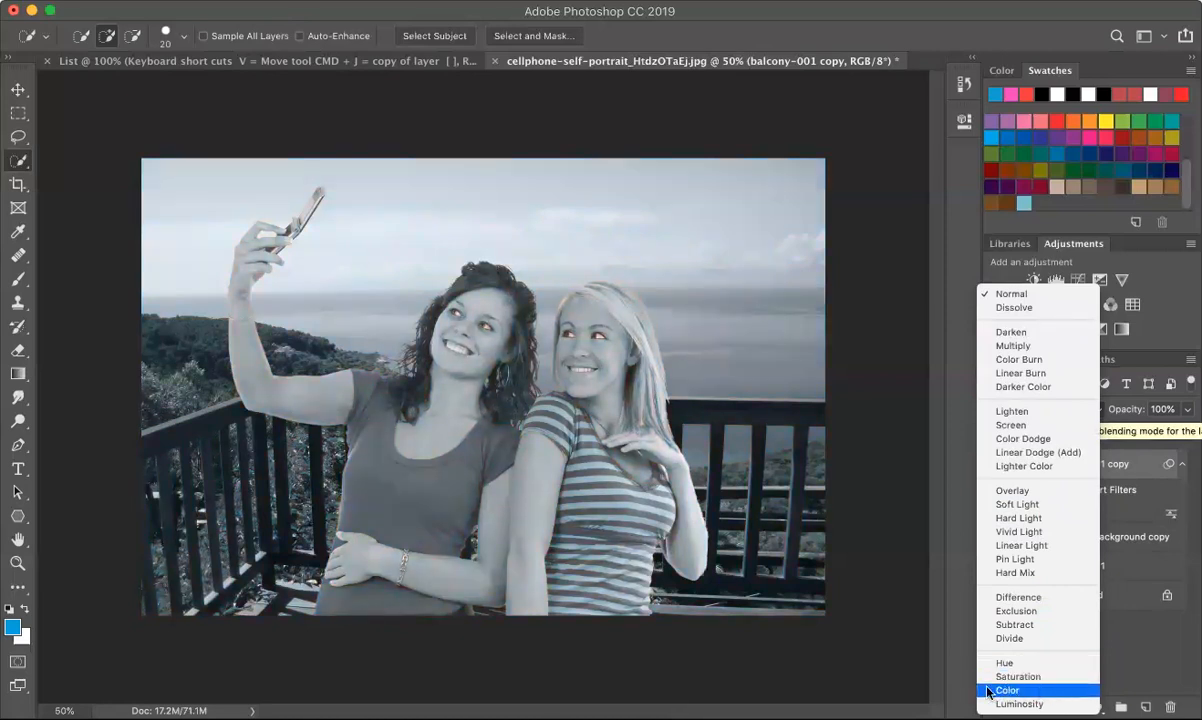
pyautogui.click(1028, 693)
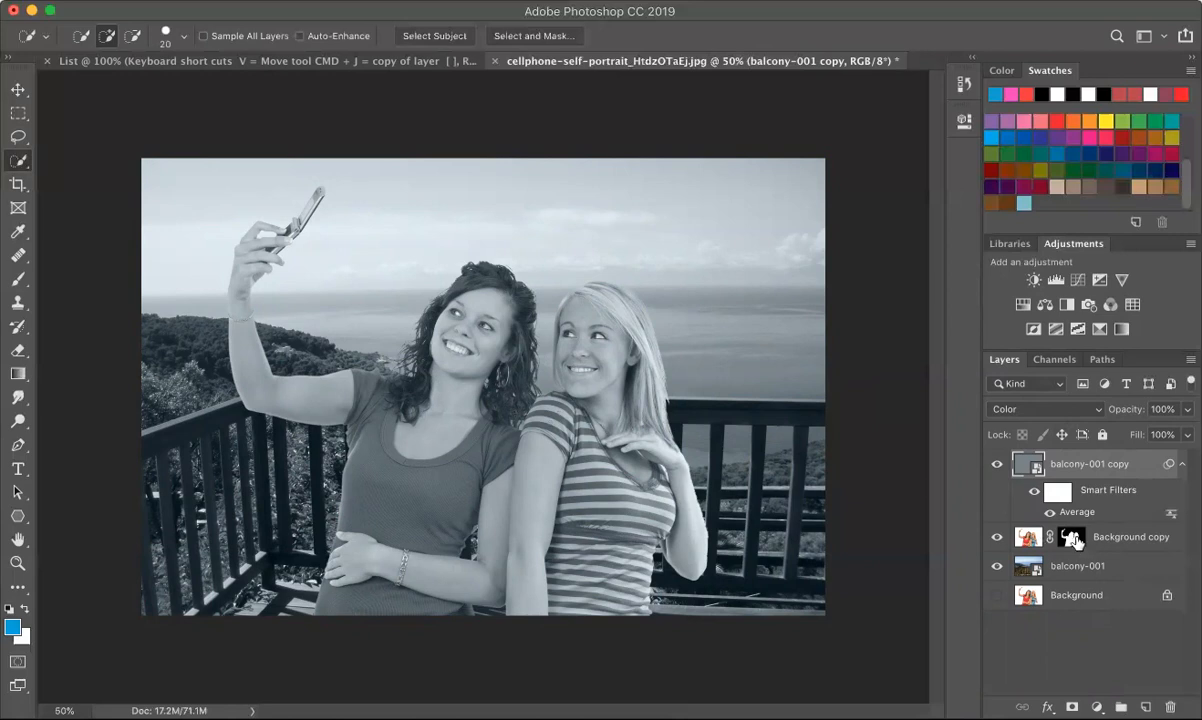
# Copy the women's layer mask from Background copy onto the averaged balcony copy layer.
pyautogui.click(1072, 538)
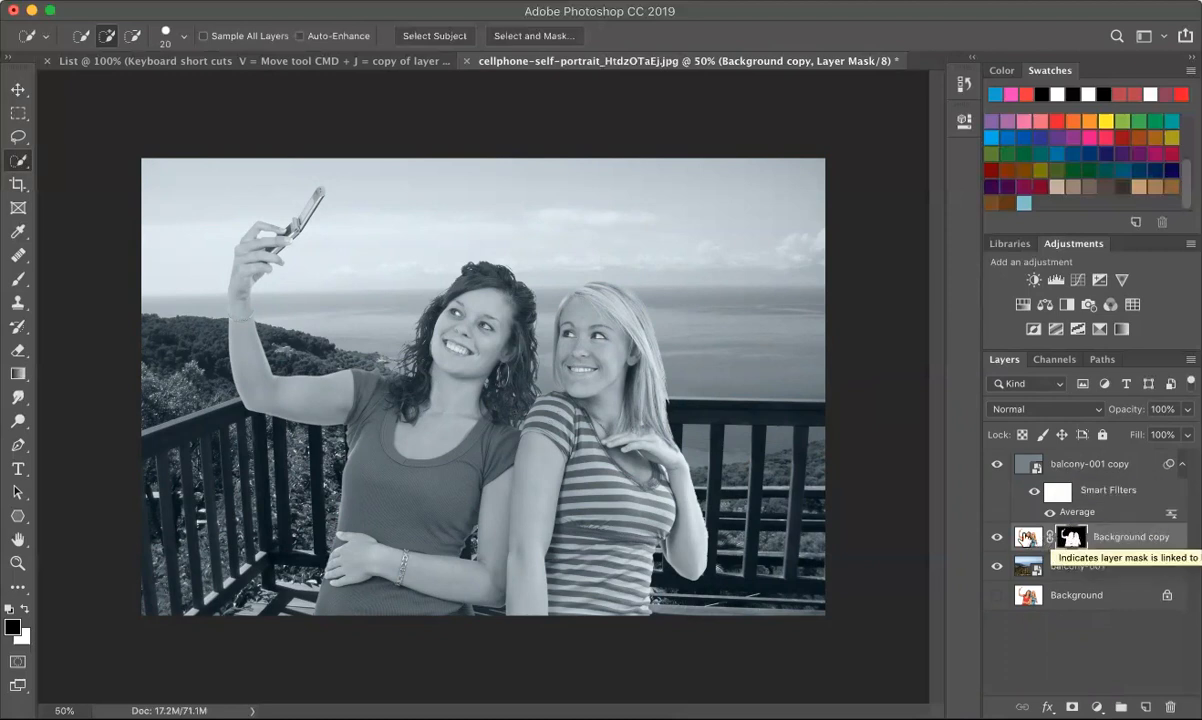
pyautogui.click(1028, 537)
pyautogui.click(1071, 538)
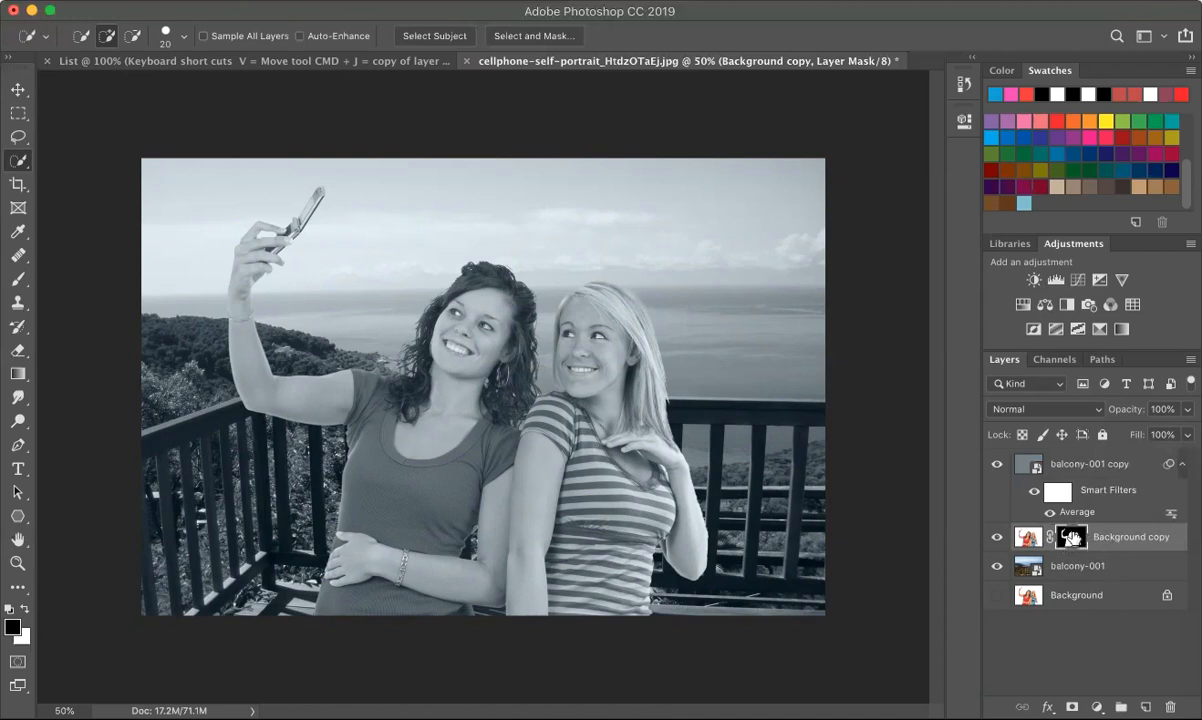
pyautogui.moveTo(1071, 538); pyautogui.dragTo(1074, 465)
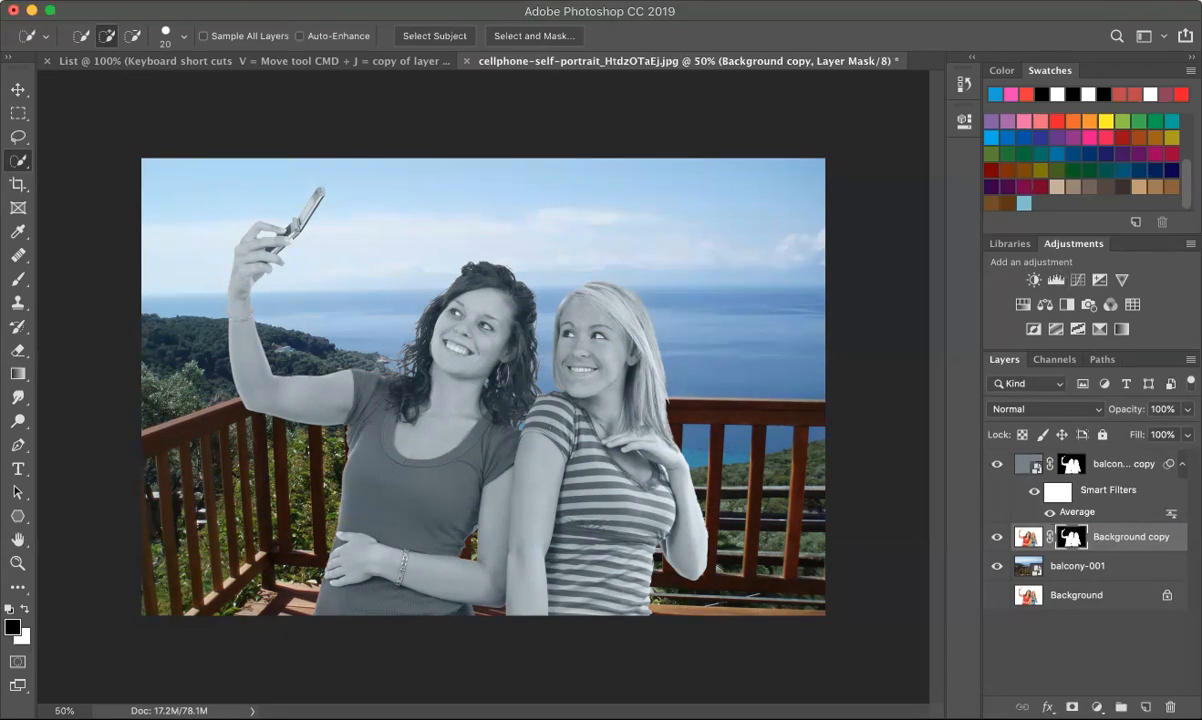
pyautogui.click(1187, 410)
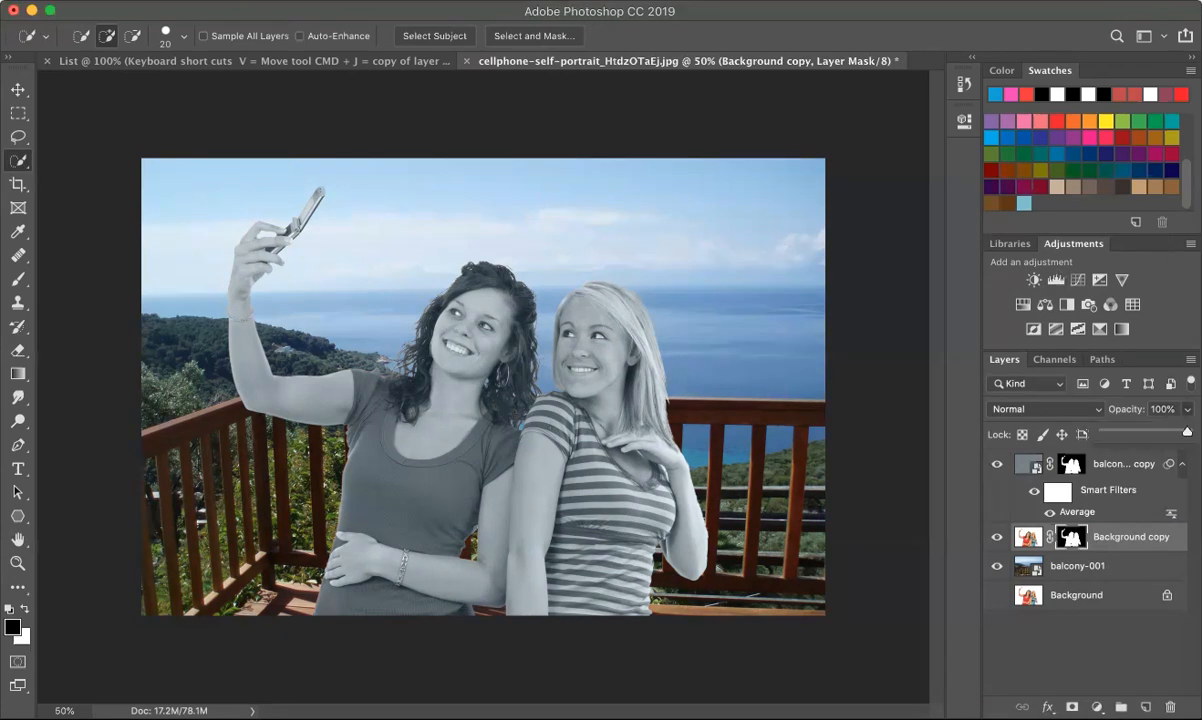
pyautogui.click(1114, 432)
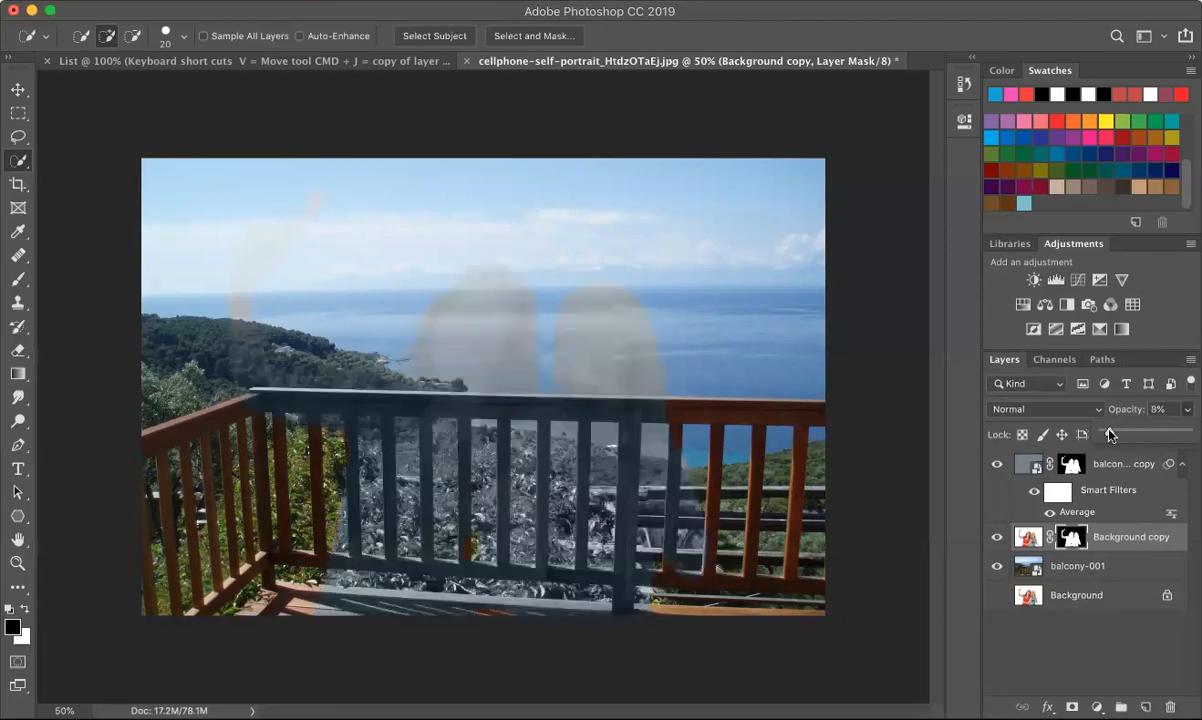
pyautogui.moveTo(1114, 432); pyautogui.dragTo(1190, 434)
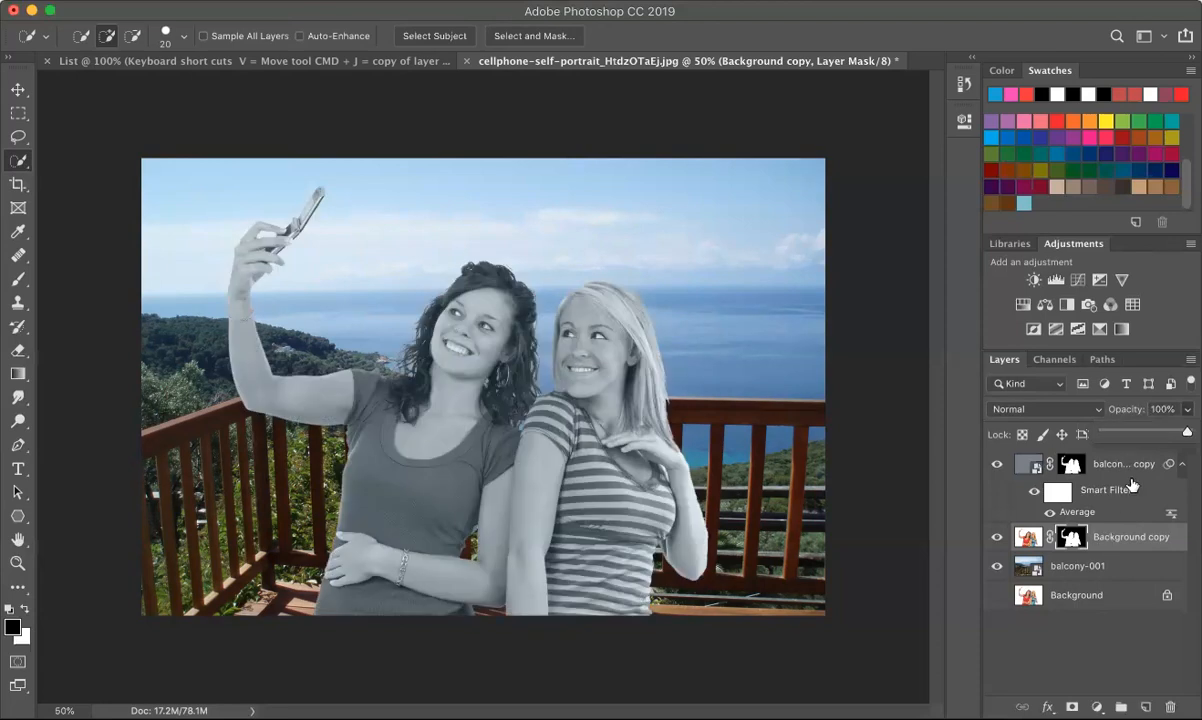
# Set the opacity of the averaged balcony copy layer to 10%.
pyautogui.click(1138, 470)
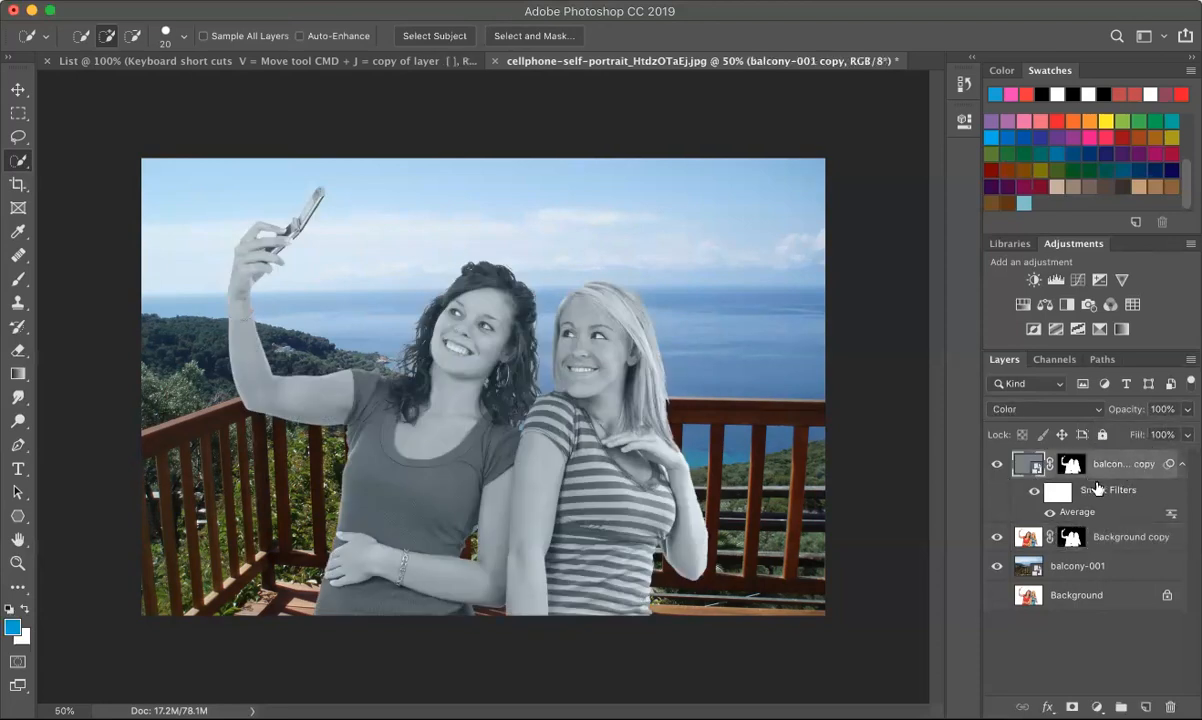
pyautogui.click(1187, 434)
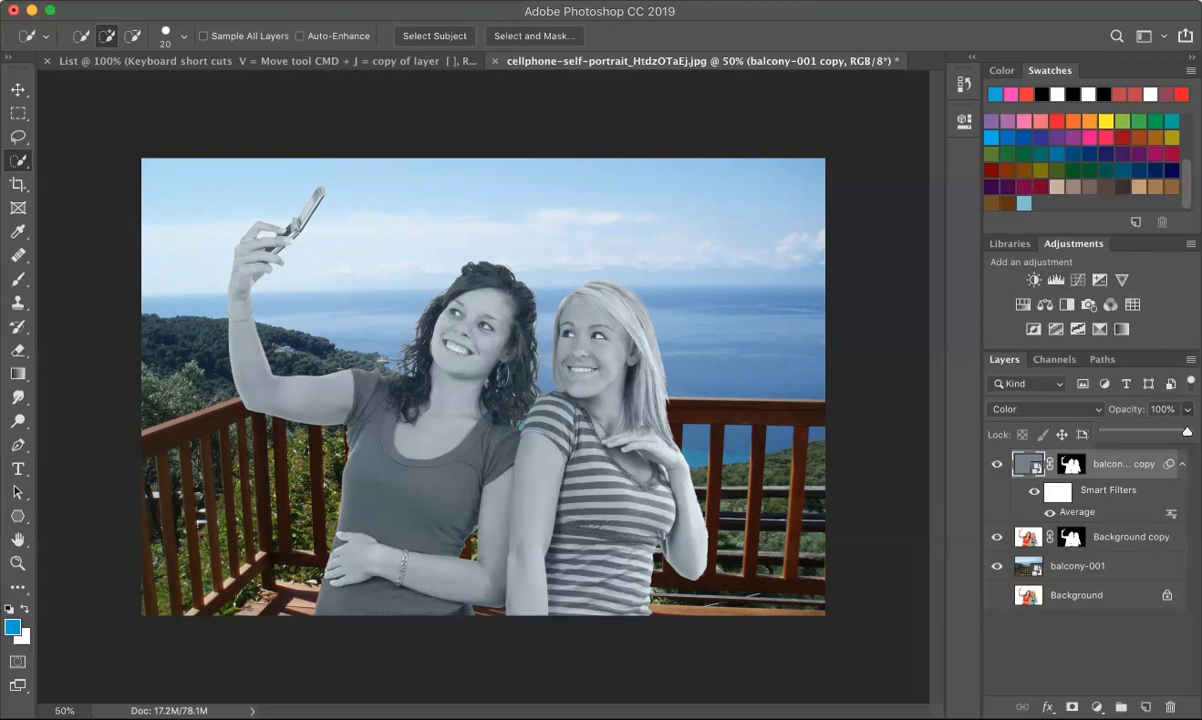
pyautogui.click(1113, 432)
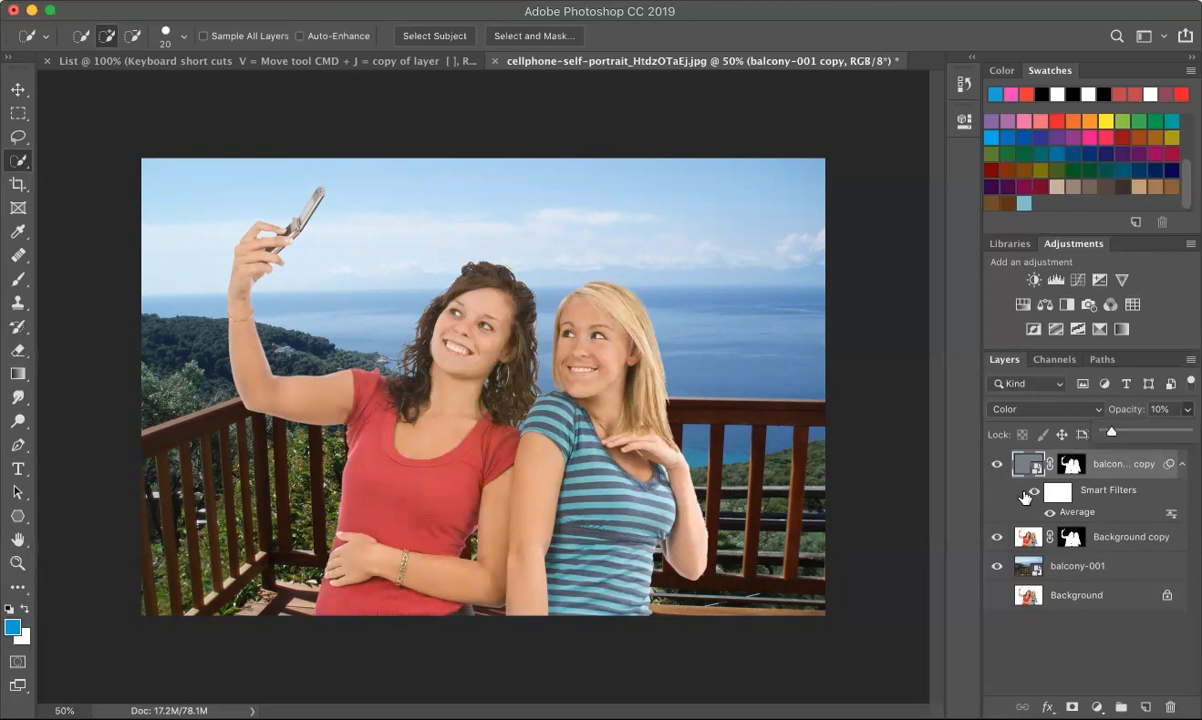
# Compare the women with and without the color tint by toggling the averaged balcony copy layer's visibility.
pyautogui.click(996, 464)
pyautogui.click(996, 466)
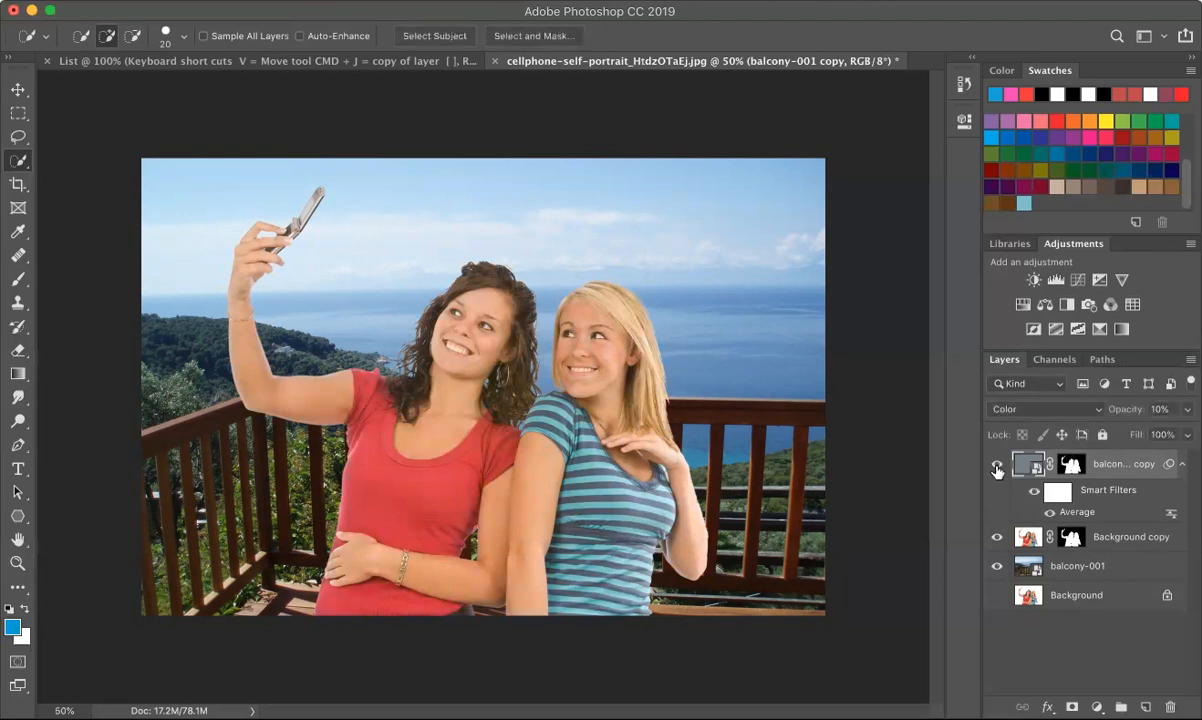
pyautogui.click(996, 466)
pyautogui.click(996, 466)
pyautogui.click(997, 472)
pyautogui.click(997, 468)
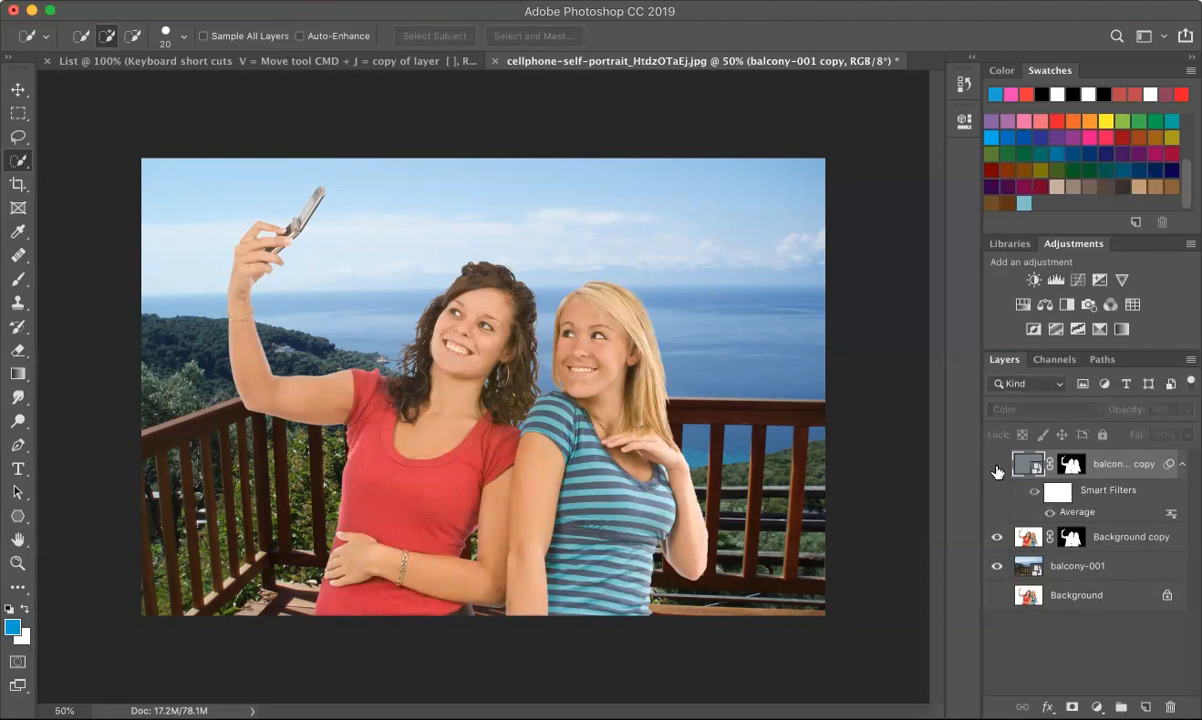
# Show the averaged balcony copy again and delete every layer except balcony-001.
pyautogui.click(997, 470)
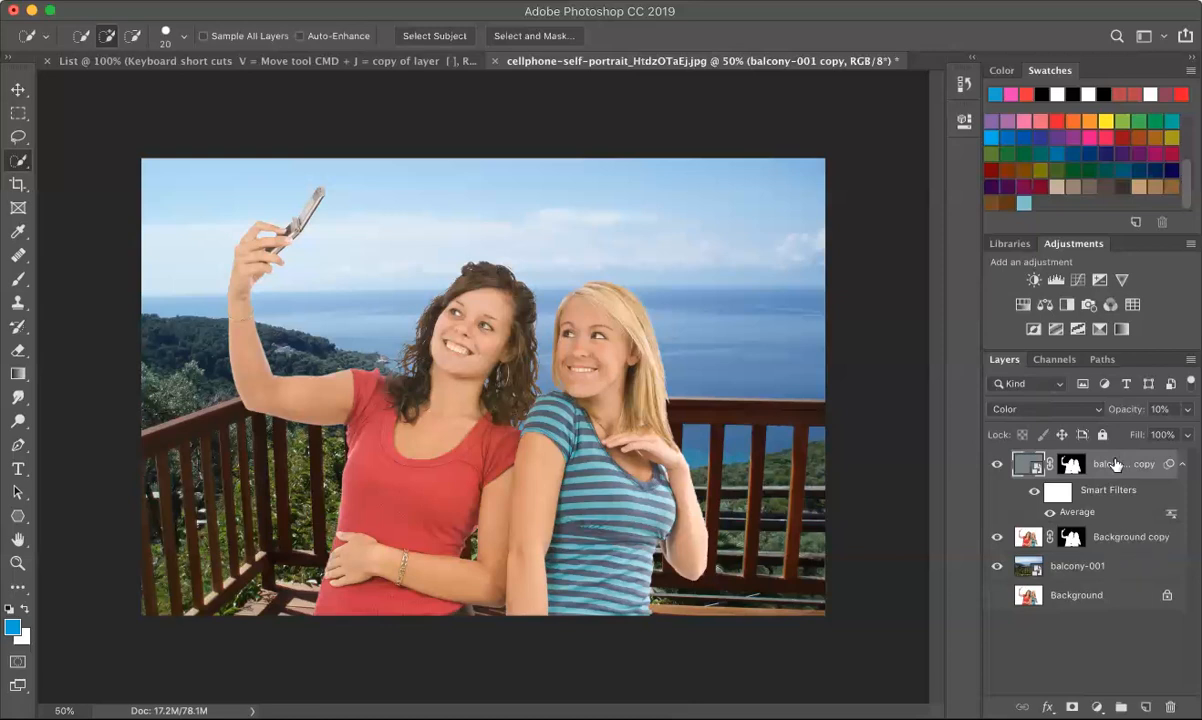
pyautogui.press('Delete')
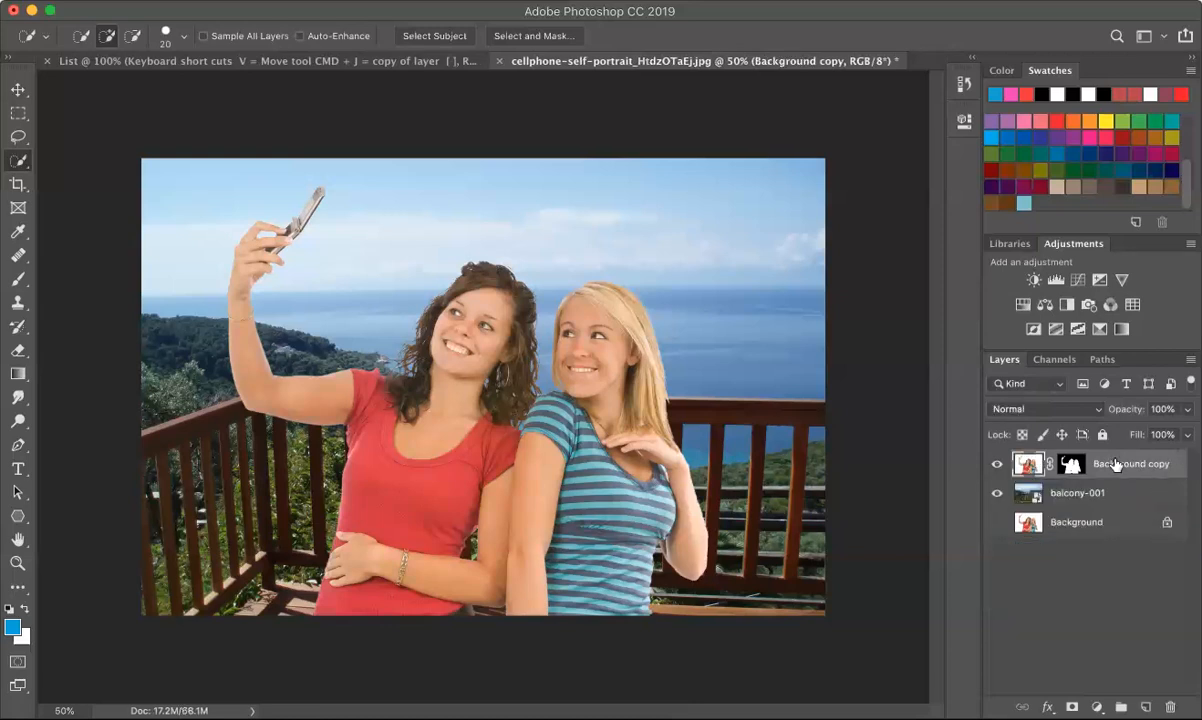
pyautogui.press('Delete')
pyautogui.click(1119, 498)
pyautogui.press('Delete')
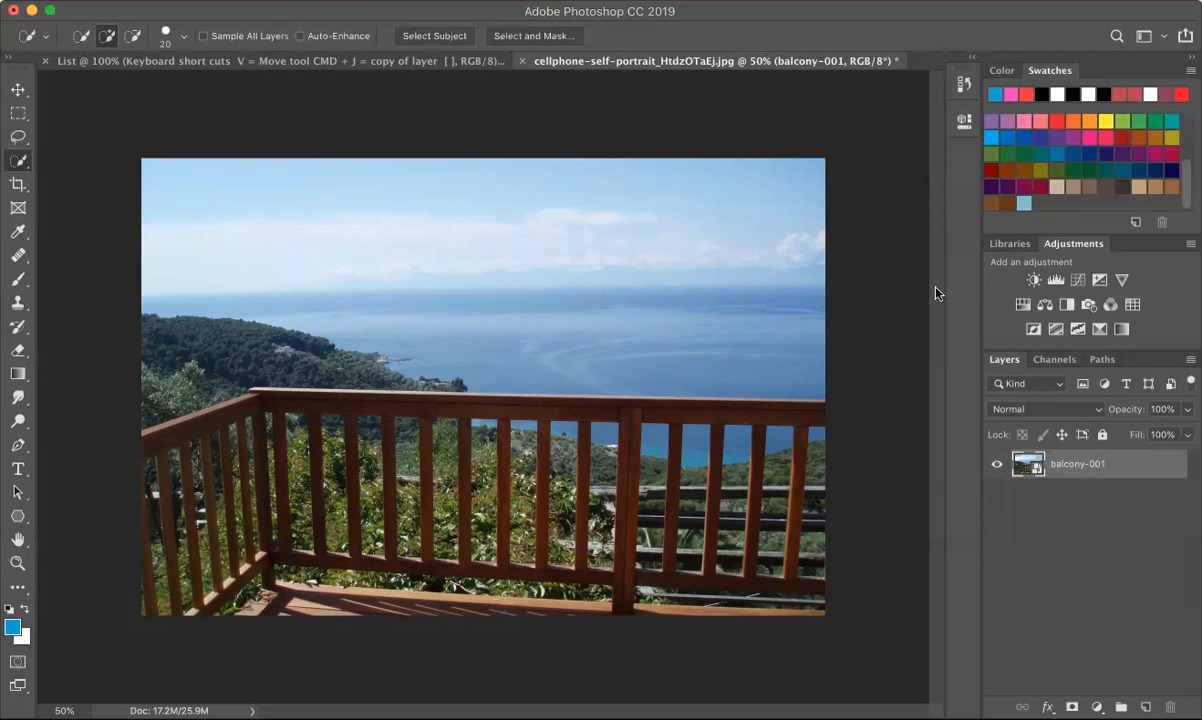
# Add a Brightness/Contrast adjustment to the balcony with brightness -13 and contrast 8, and compare the image with and without it.
pyautogui.click(1034, 281)
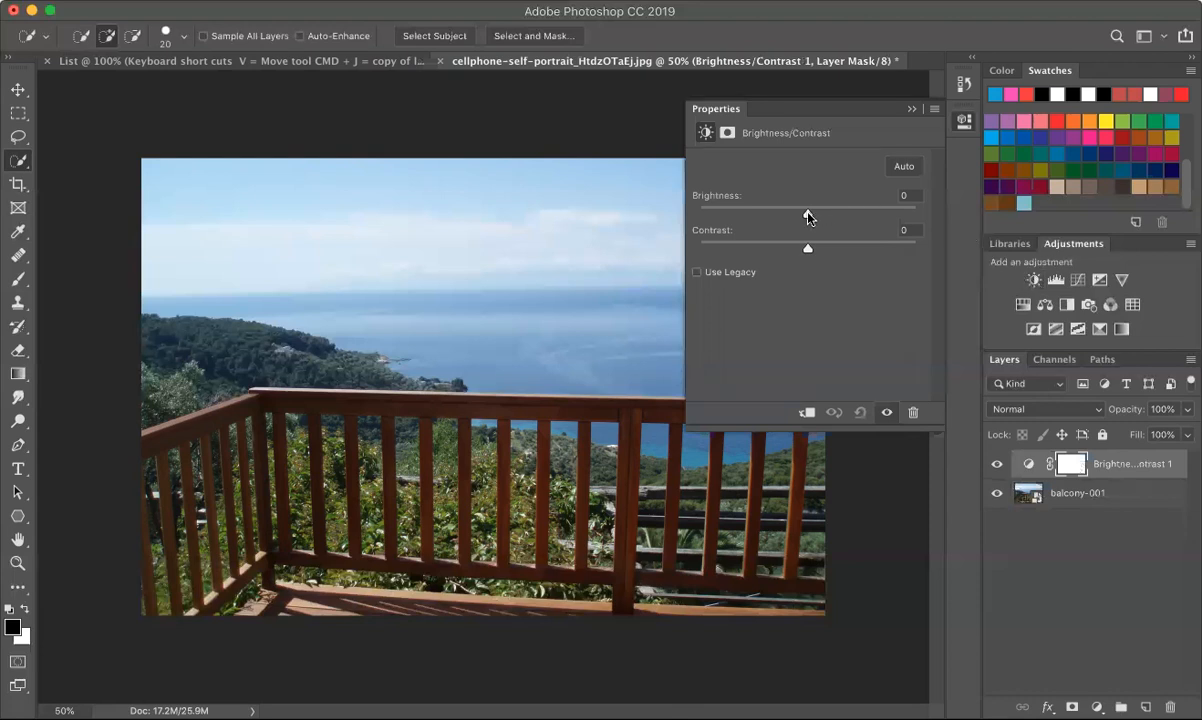
pyautogui.moveTo(806, 212); pyautogui.dragTo(714, 250)
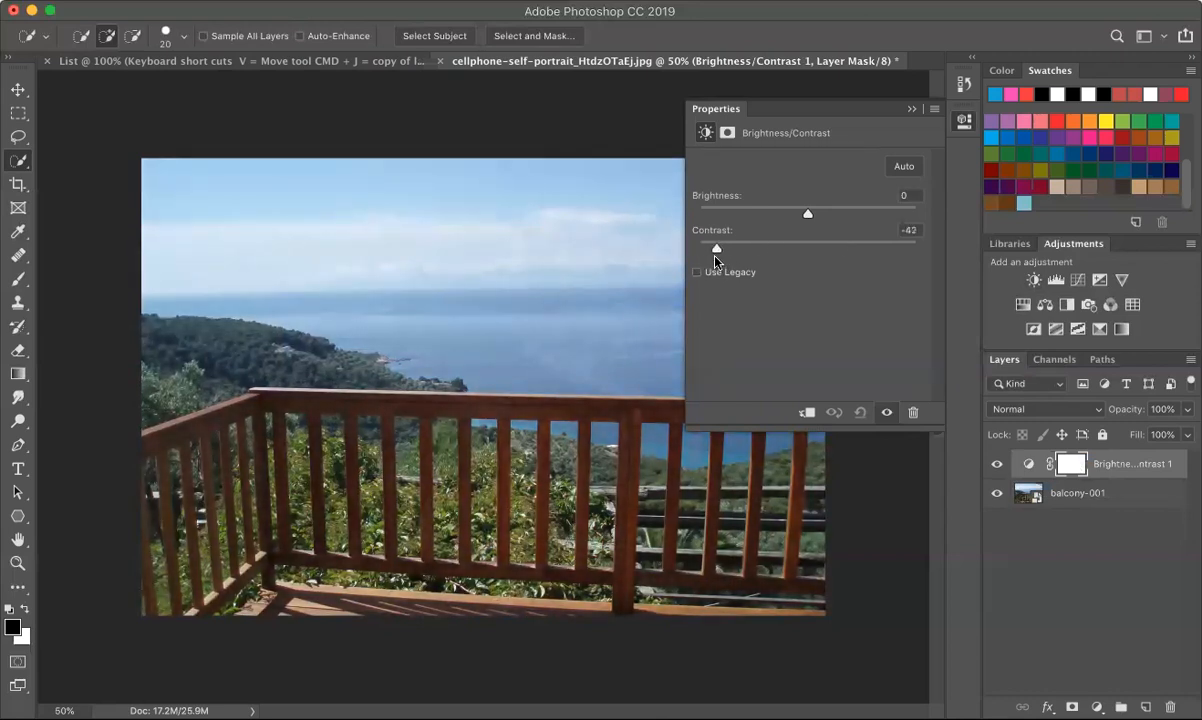
pyautogui.moveTo(810, 216); pyautogui.dragTo(798, 214)
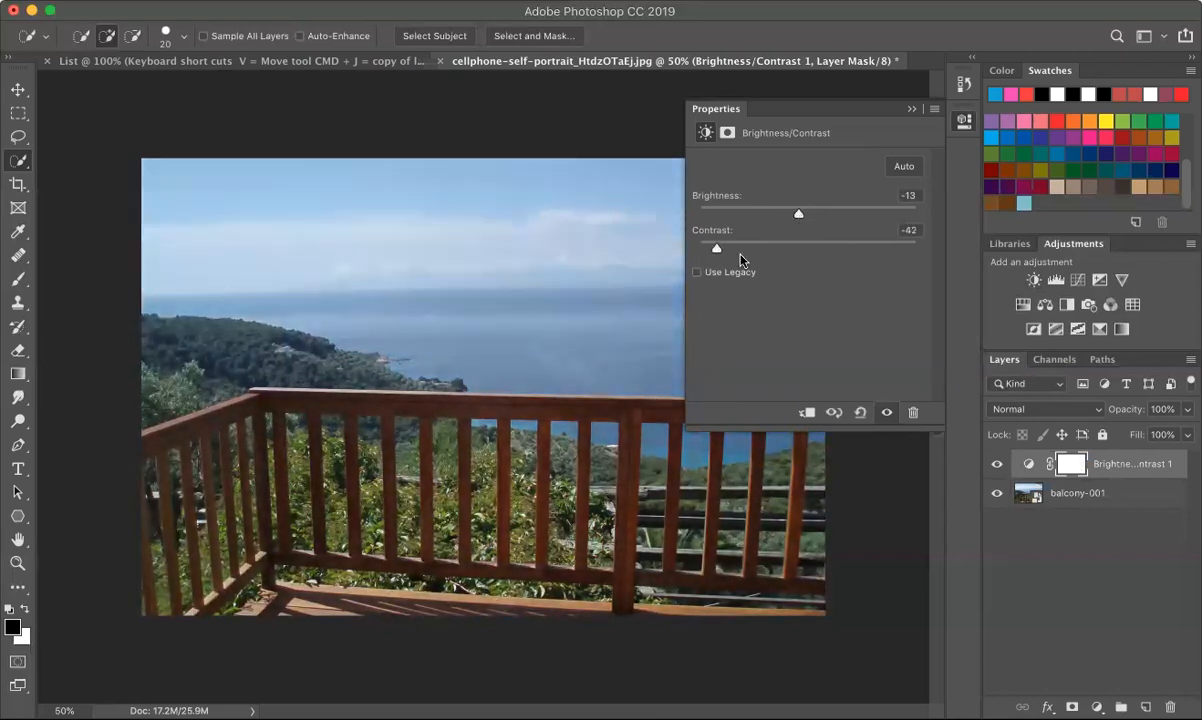
pyautogui.moveTo(706, 250); pyautogui.dragTo(704, 251)
pyautogui.moveTo(708, 249); pyautogui.dragTo(817, 248)
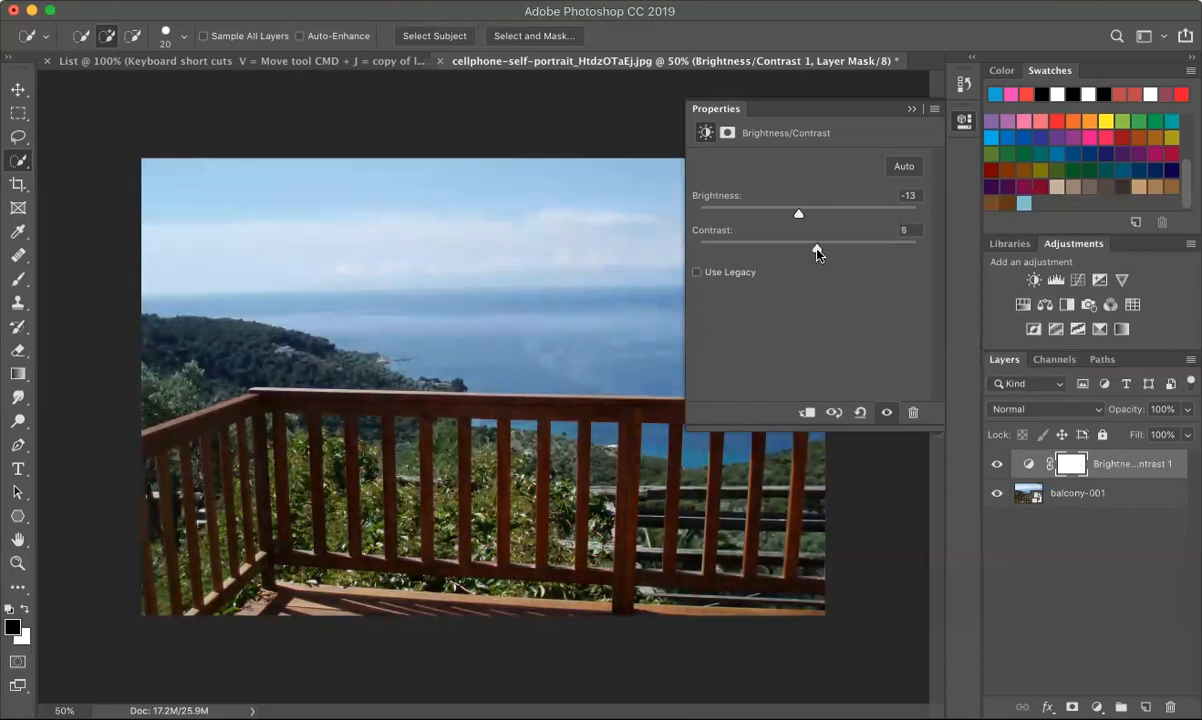
pyautogui.click(912, 110)
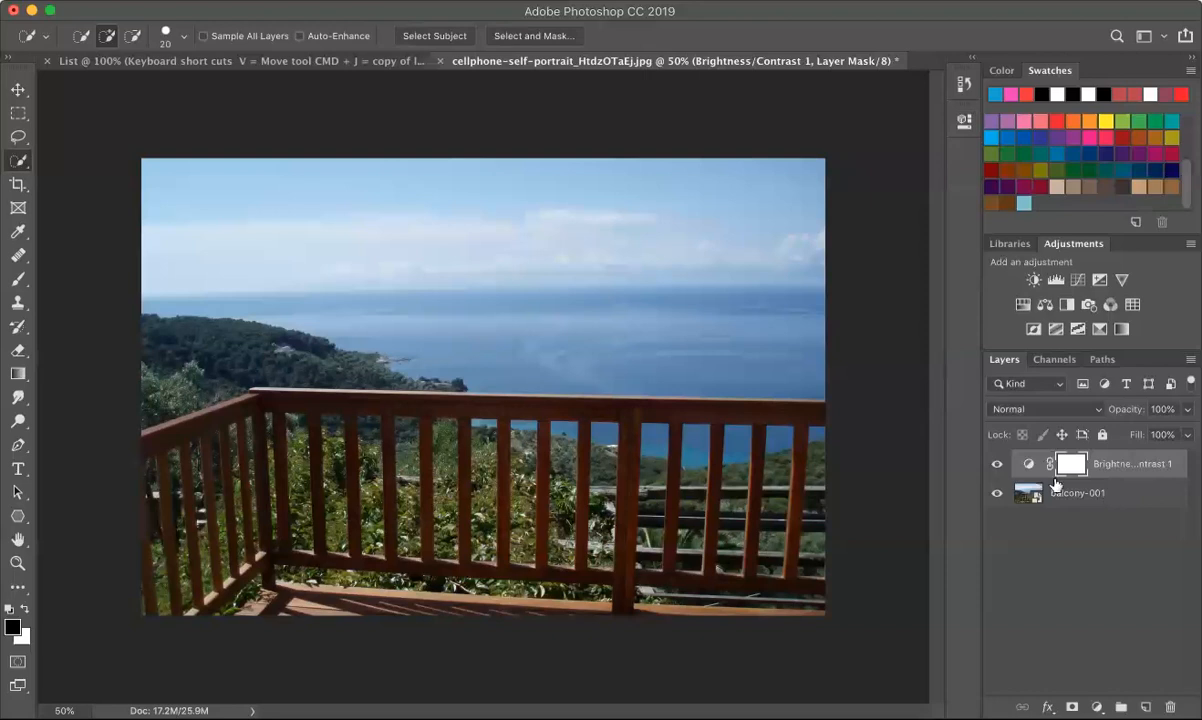
pyautogui.click(999, 466)
pyautogui.click(999, 466)
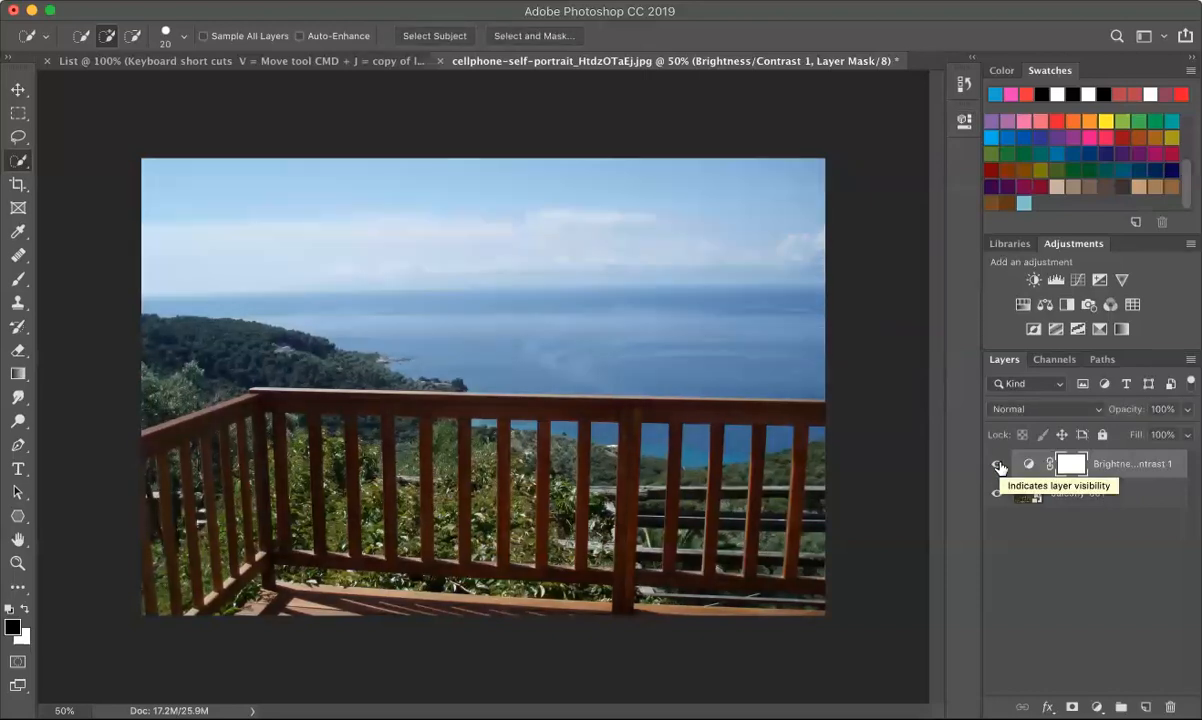
# Add a Levels adjustment with input levels 14, 1.18 and 243, clipped to the Brightness/Contrast layer below it.
pyautogui.click(1056, 280)
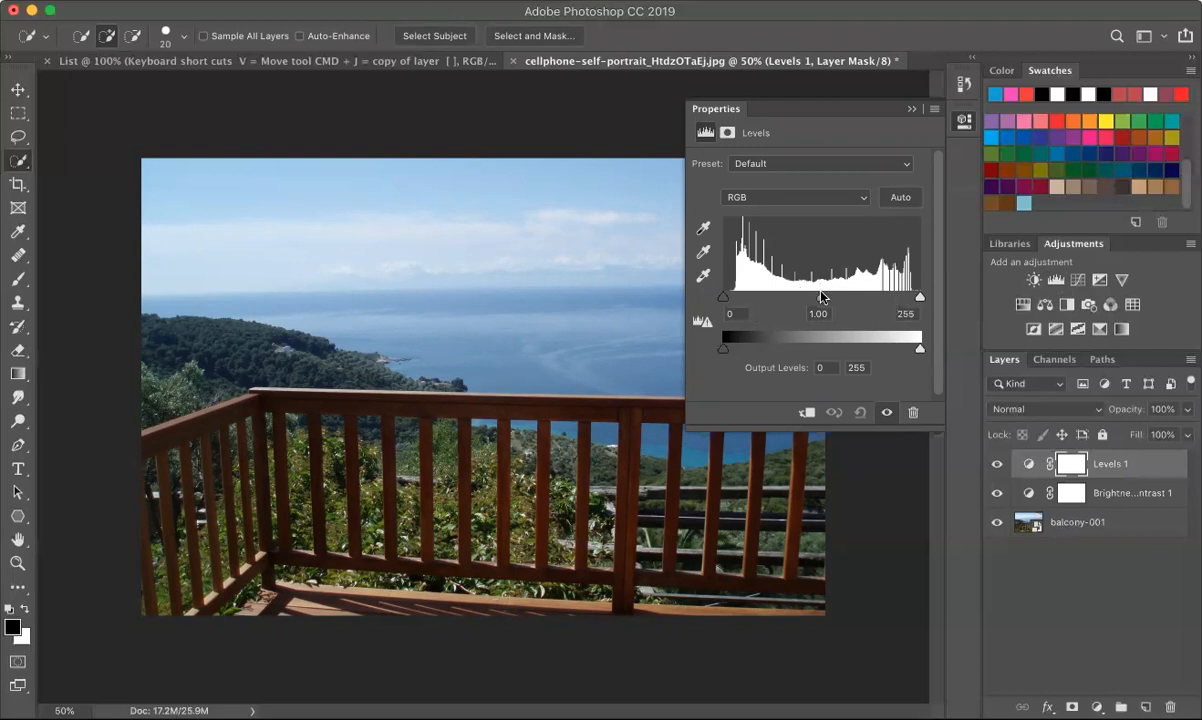
pyautogui.moveTo(723, 297); pyautogui.dragTo(735, 297)
pyautogui.moveTo(920, 297); pyautogui.dragTo(910, 297)
pyautogui.moveTo(822, 297)
pyautogui.mouseDown()
pyautogui.moveTo(852, 297)
pyautogui.moveTo(762, 300)
pyautogui.moveTo(843, 302)
pyautogui.moveTo(798, 302)
pyautogui.moveTo(812, 302)
pyautogui.mouseUp()
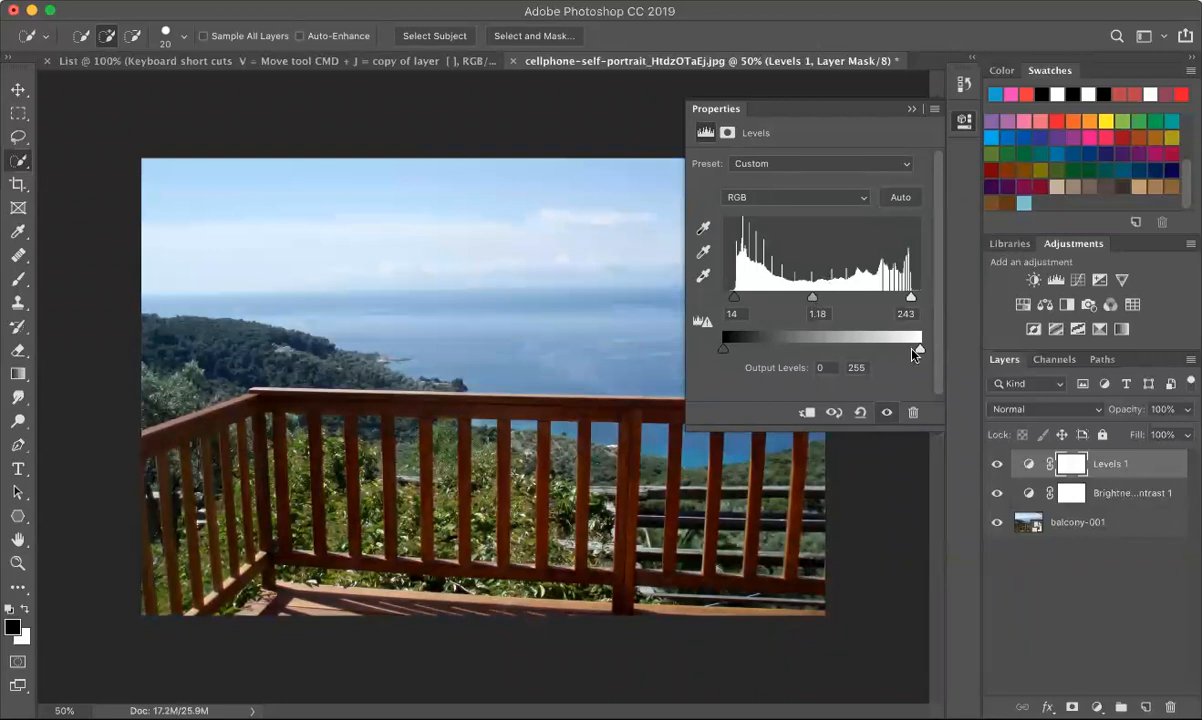
pyautogui.moveTo(918, 350); pyautogui.dragTo(968, 349)
pyautogui.moveTo(724, 354); pyautogui.dragTo(613, 363)
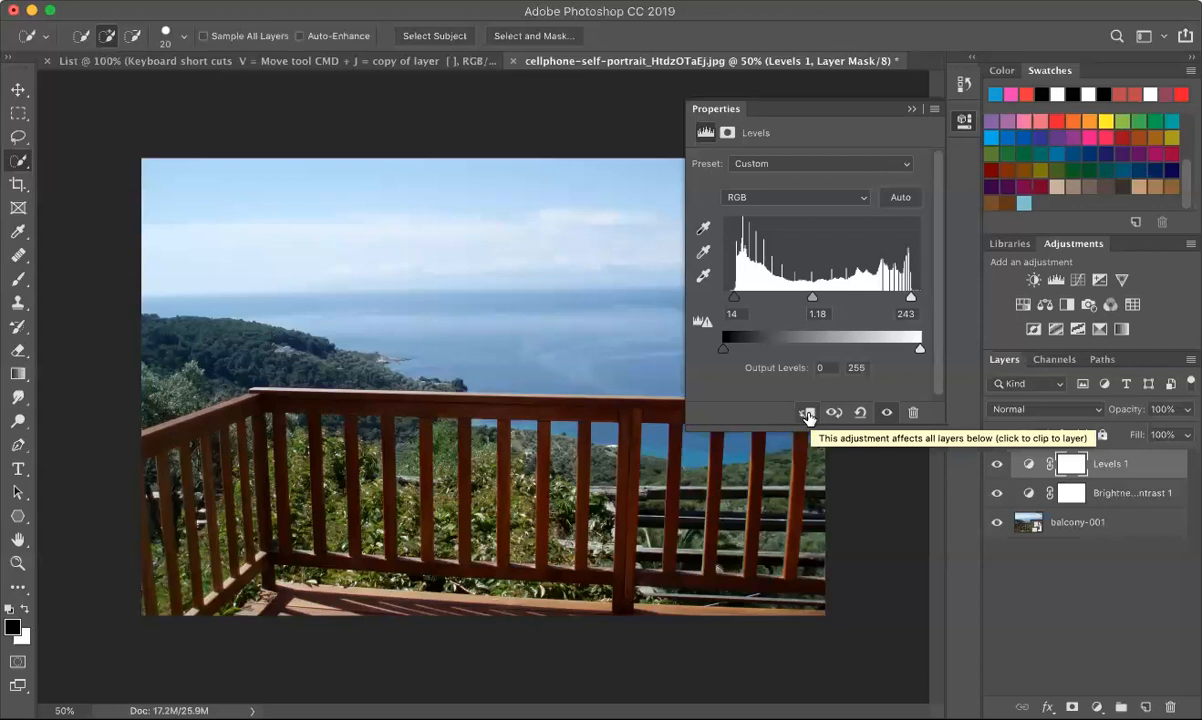
pyautogui.click(808, 413)
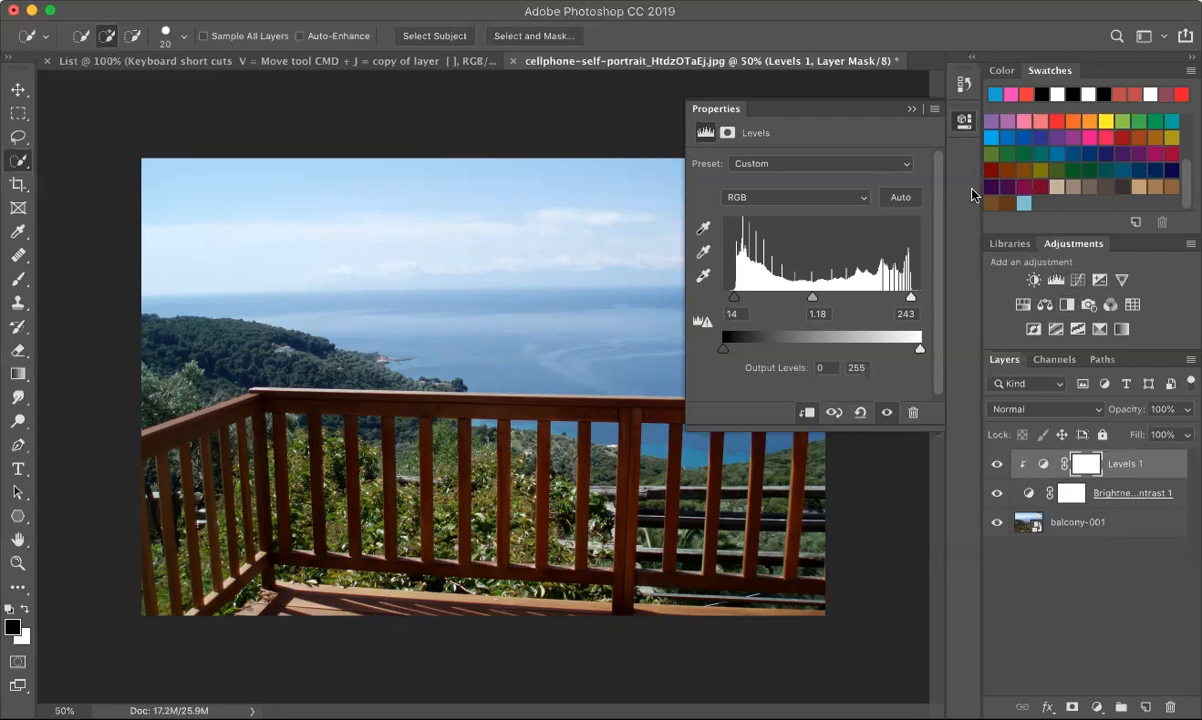
pyautogui.click(911, 108)
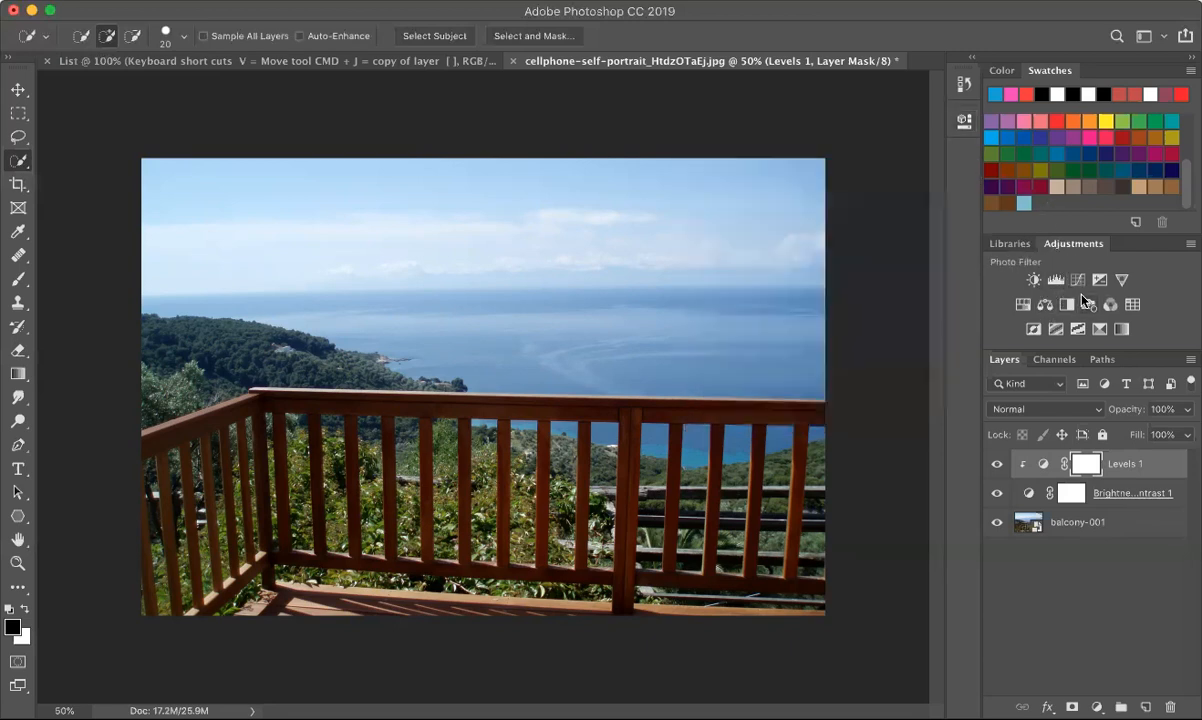
# Add a Curves adjustment, try the Darker (RGB) and Medium Contrast (RGB) presets, and return to the Default preset.
pyautogui.click(1079, 281)
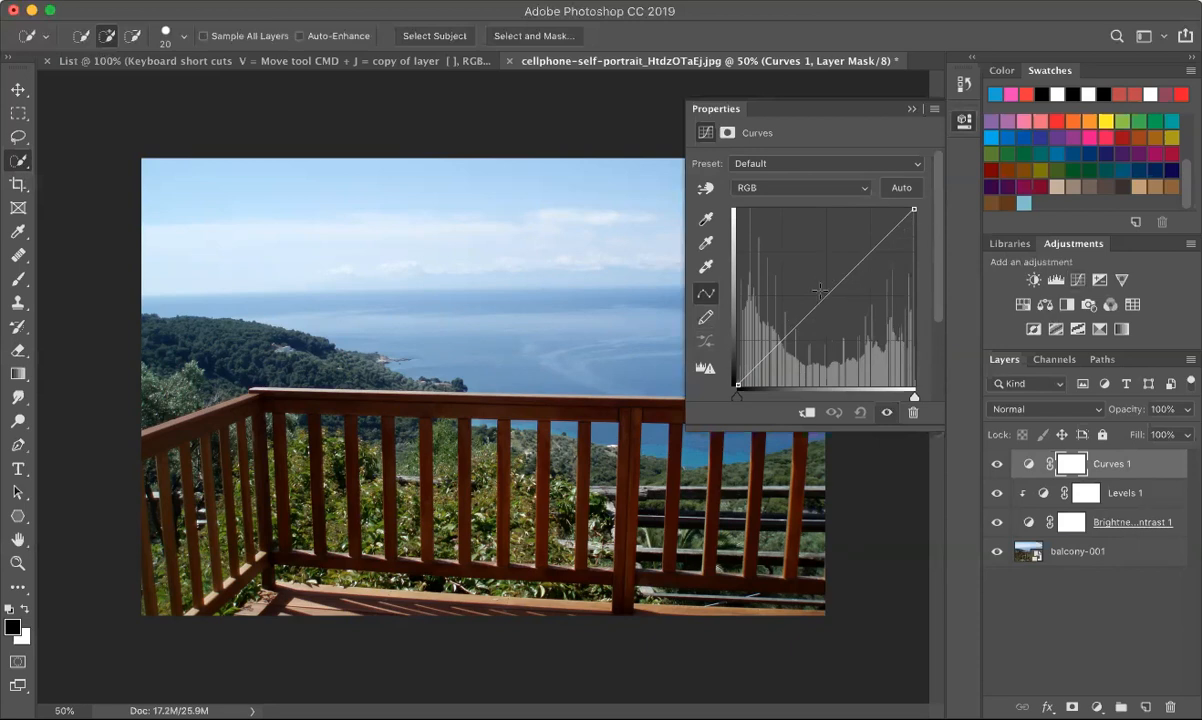
pyautogui.click(857, 165)
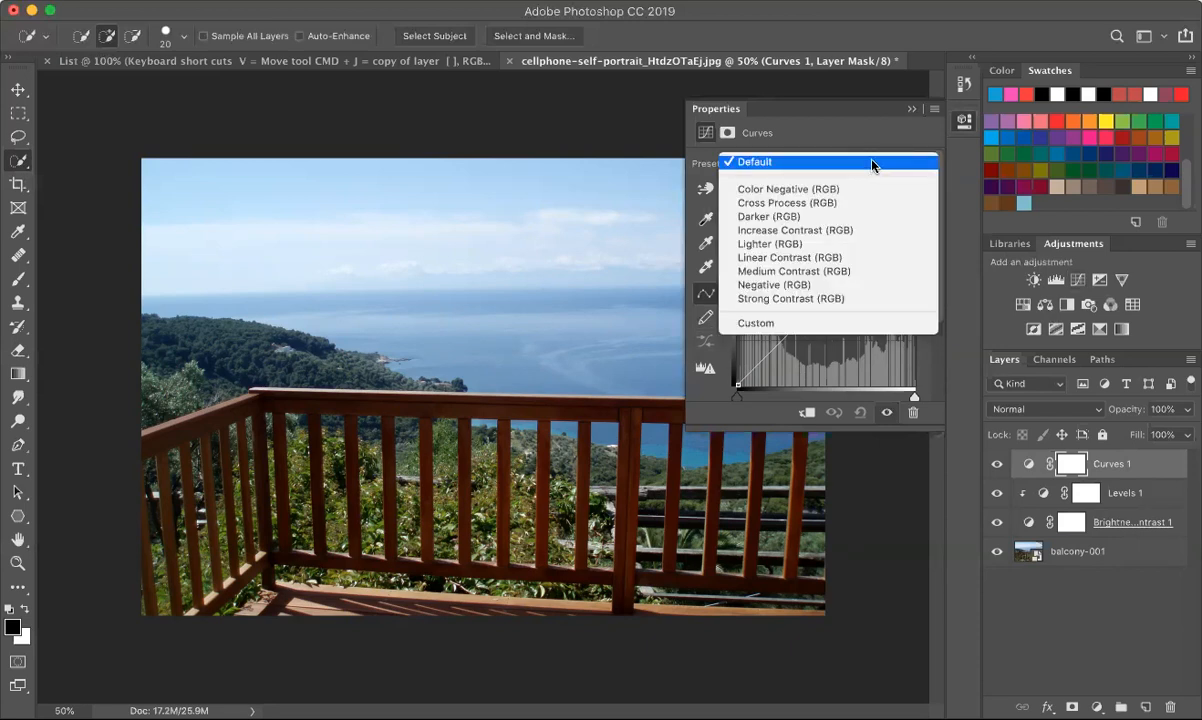
pyautogui.click(800, 216)
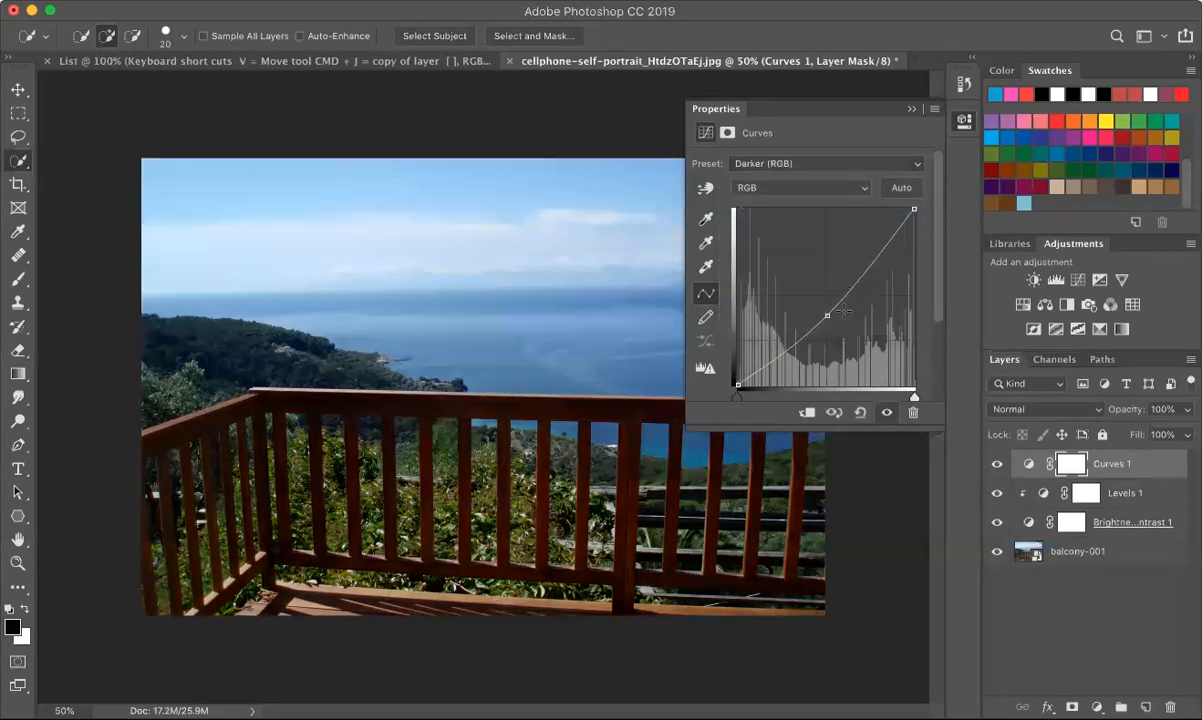
pyautogui.click(826, 164)
pyautogui.click(805, 216)
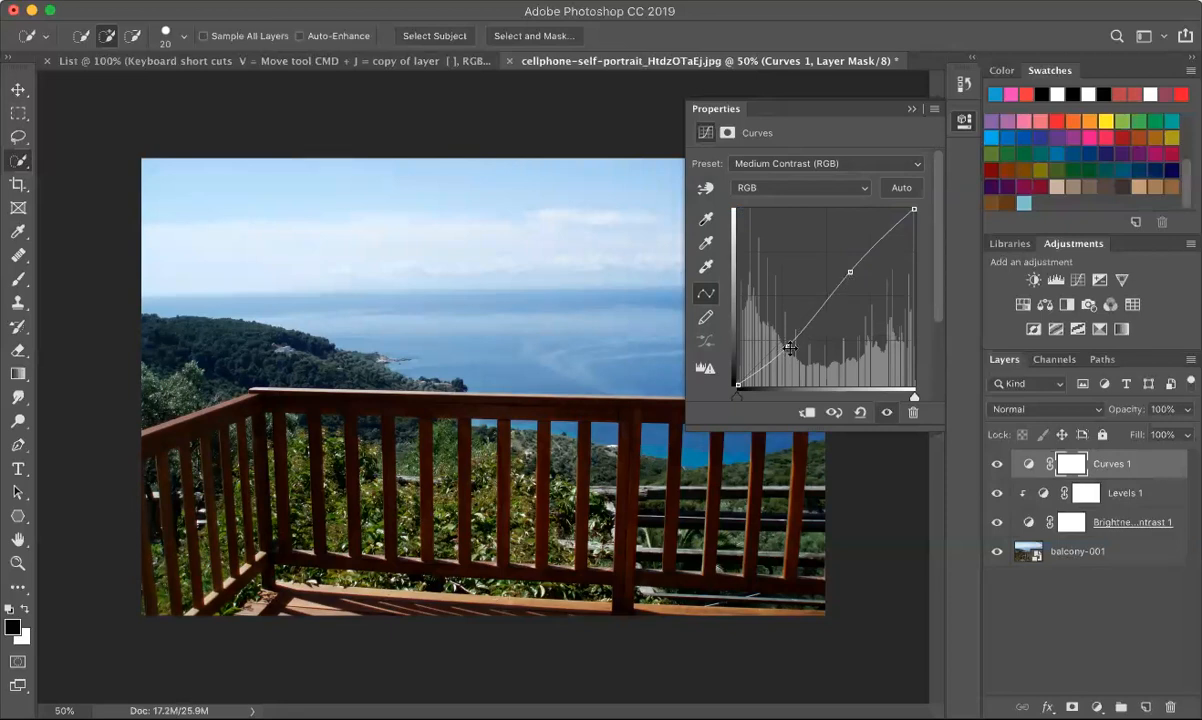
pyautogui.click(872, 166)
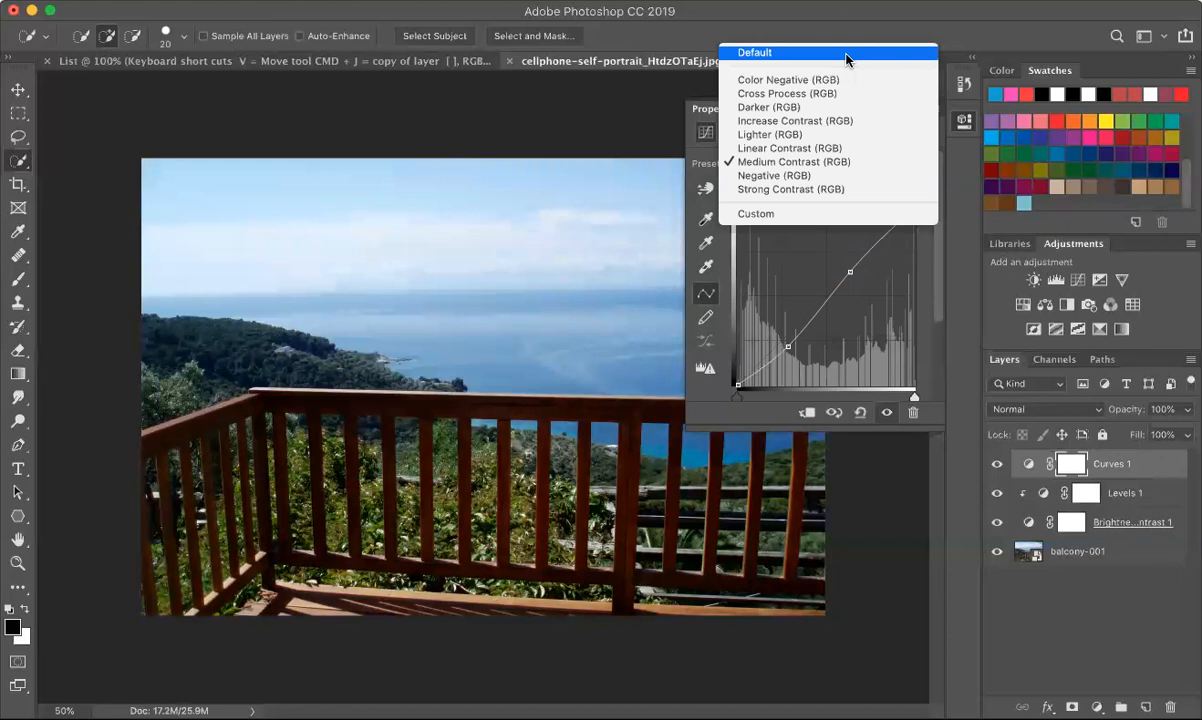
pyautogui.click(846, 56)
# In the Curves adjustment's Green channel, raise the shadows slightly and lower the highlight endpoint.
pyautogui.click(834, 190)
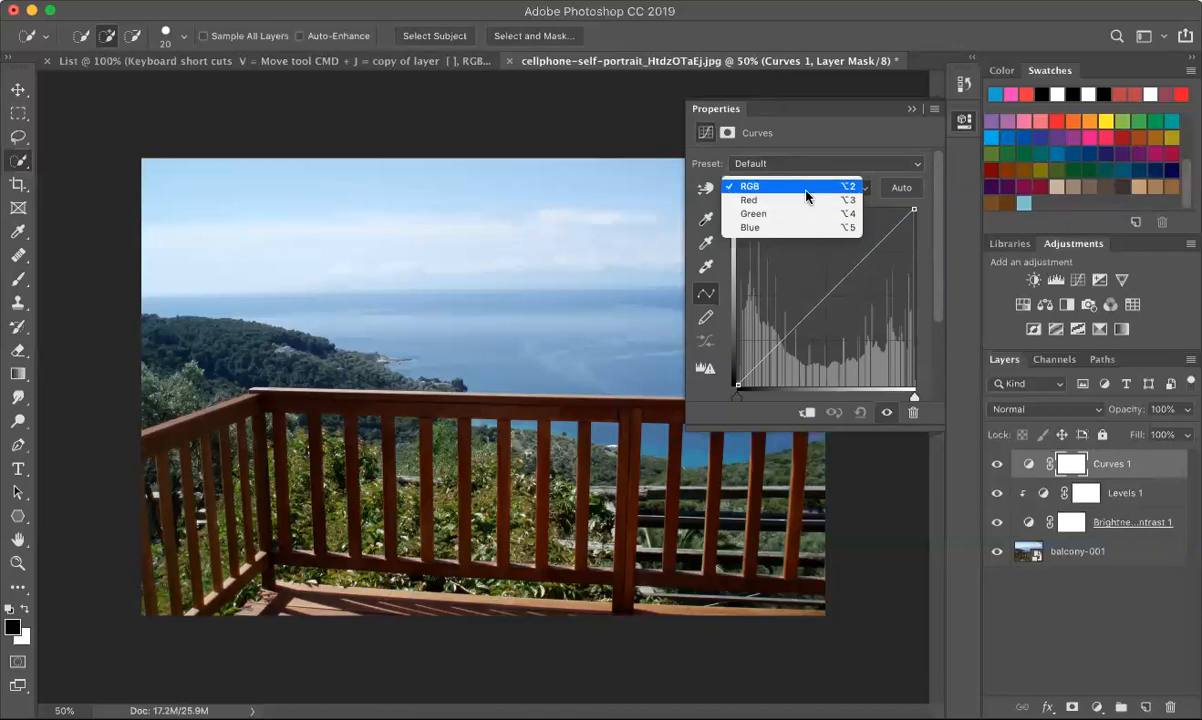
pyautogui.click(756, 213)
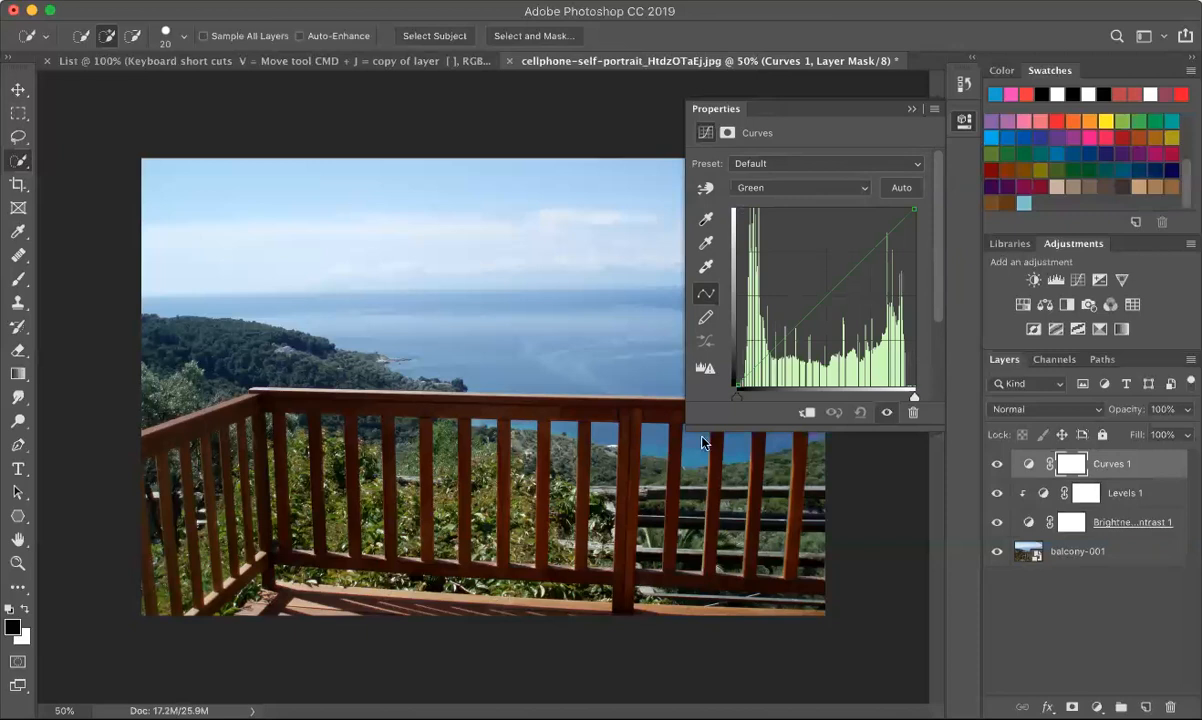
pyautogui.moveTo(770, 354); pyautogui.dragTo(771, 348)
pyautogui.moveTo(913, 210); pyautogui.dragTo(915, 230)
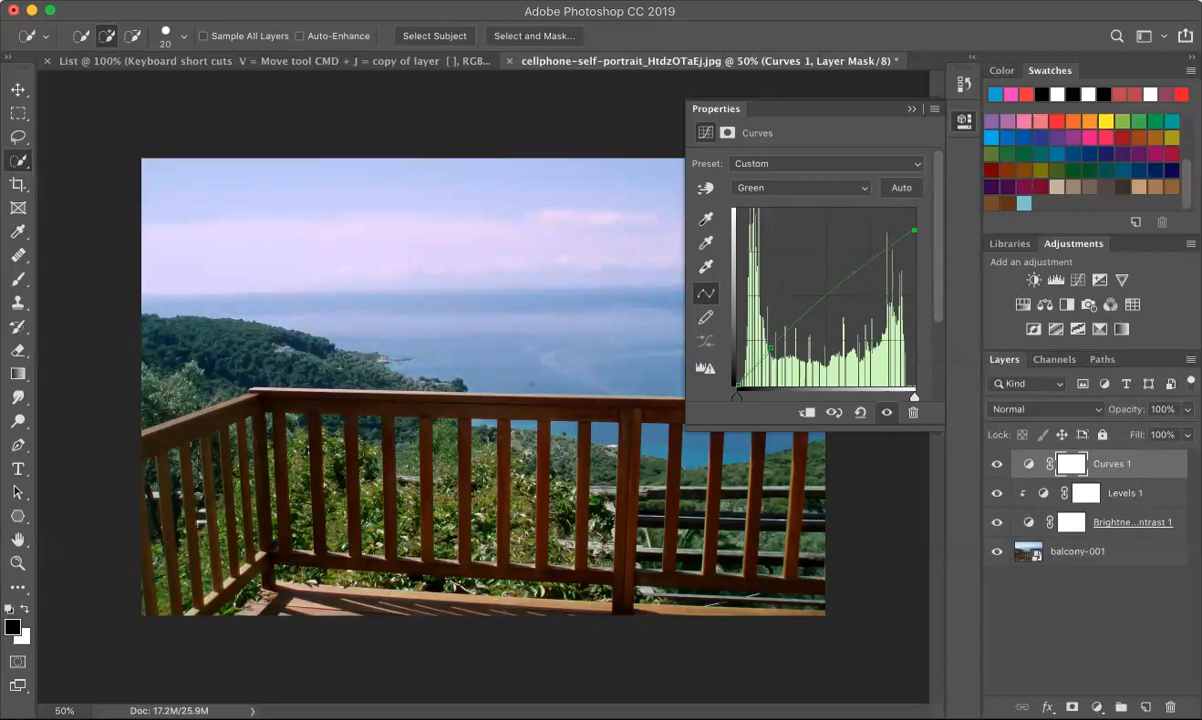
# In the Curves adjustment's Blue channel, raise the shadows slightly and lower the highlight endpoint.
pyautogui.click(745, 187)
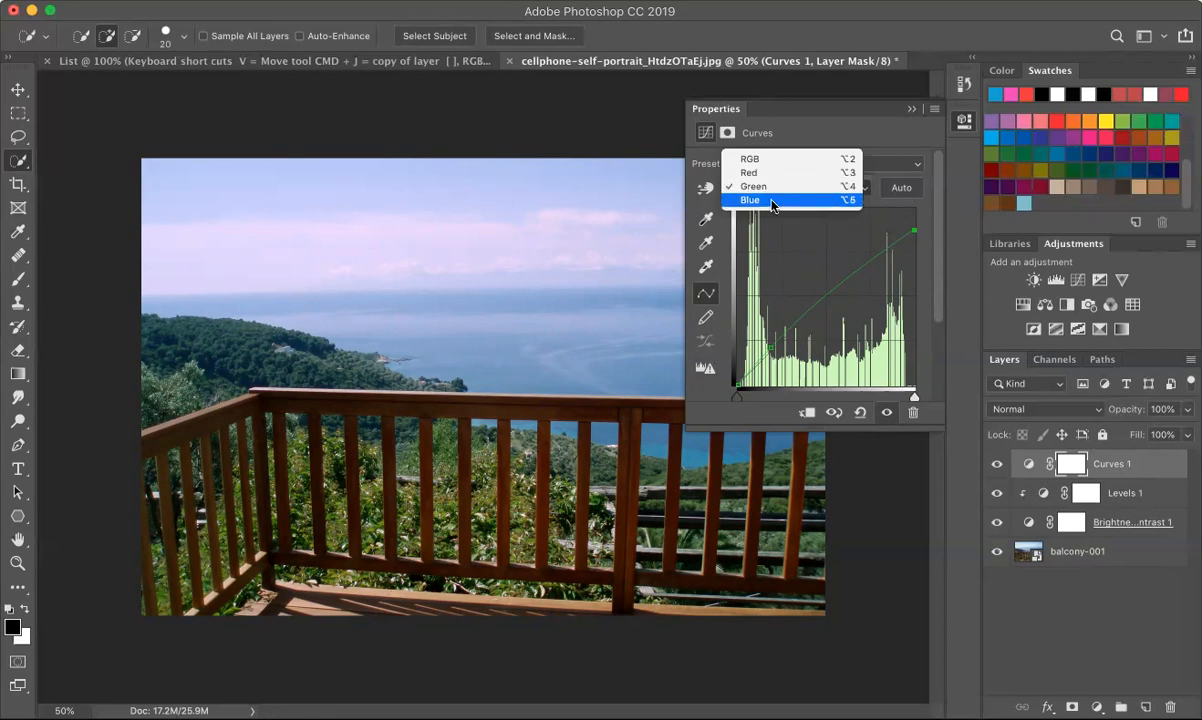
pyautogui.click(772, 201)
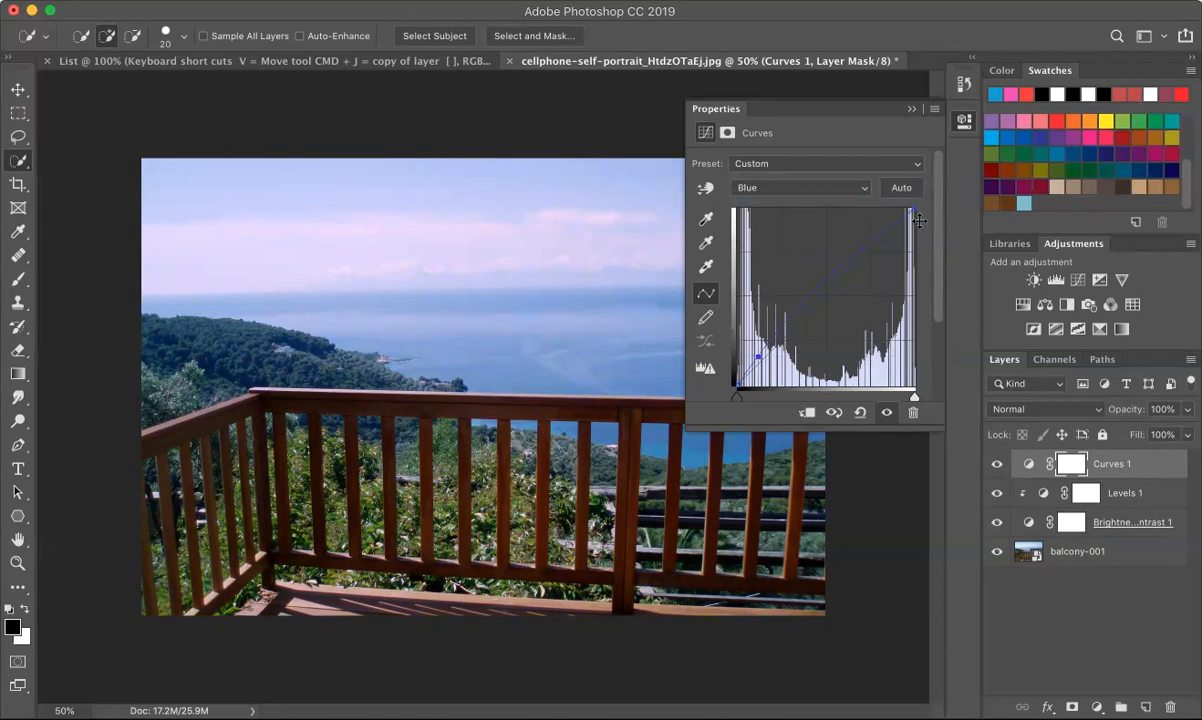
pyautogui.moveTo(912, 208)
pyautogui.mouseDown()
pyautogui.moveTo(914, 239)
pyautogui.moveTo(913, 197)
pyautogui.moveTo(912, 228)
pyautogui.mouseUp()
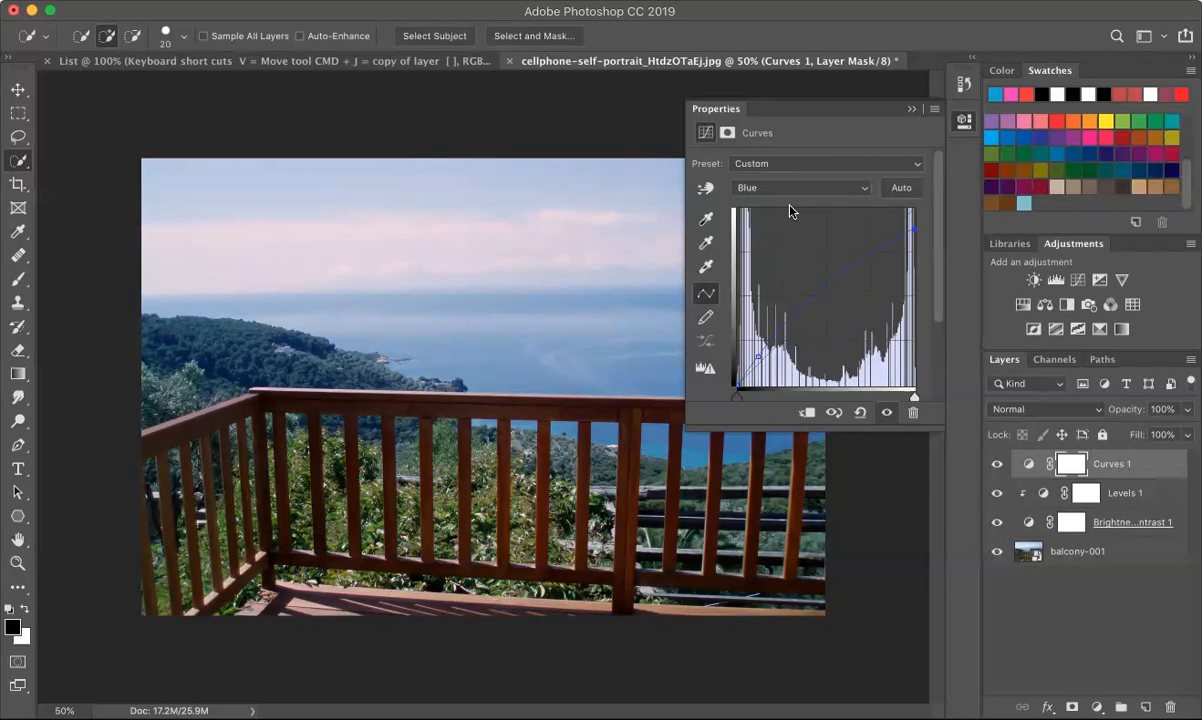
pyautogui.click(911, 110)
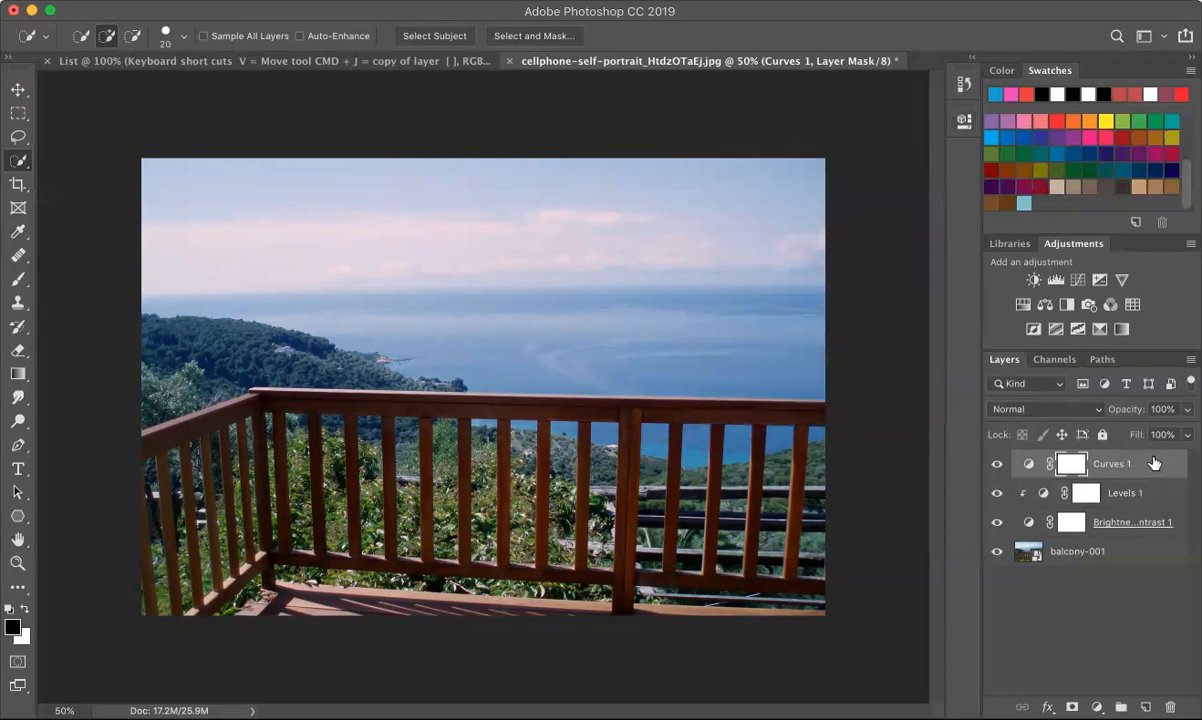
# Delete the Curves, Levels and Brightness/Contrast adjustment layers above balcony-001.
pyautogui.press('Delete')
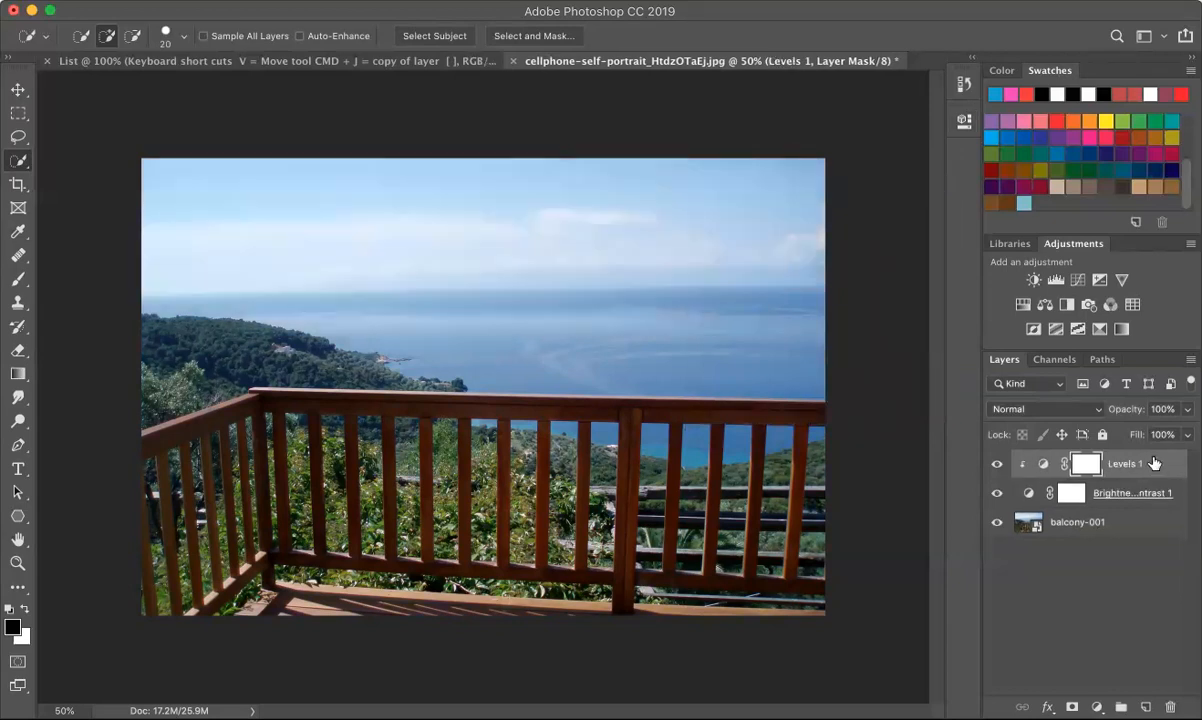
pyautogui.press('Delete')
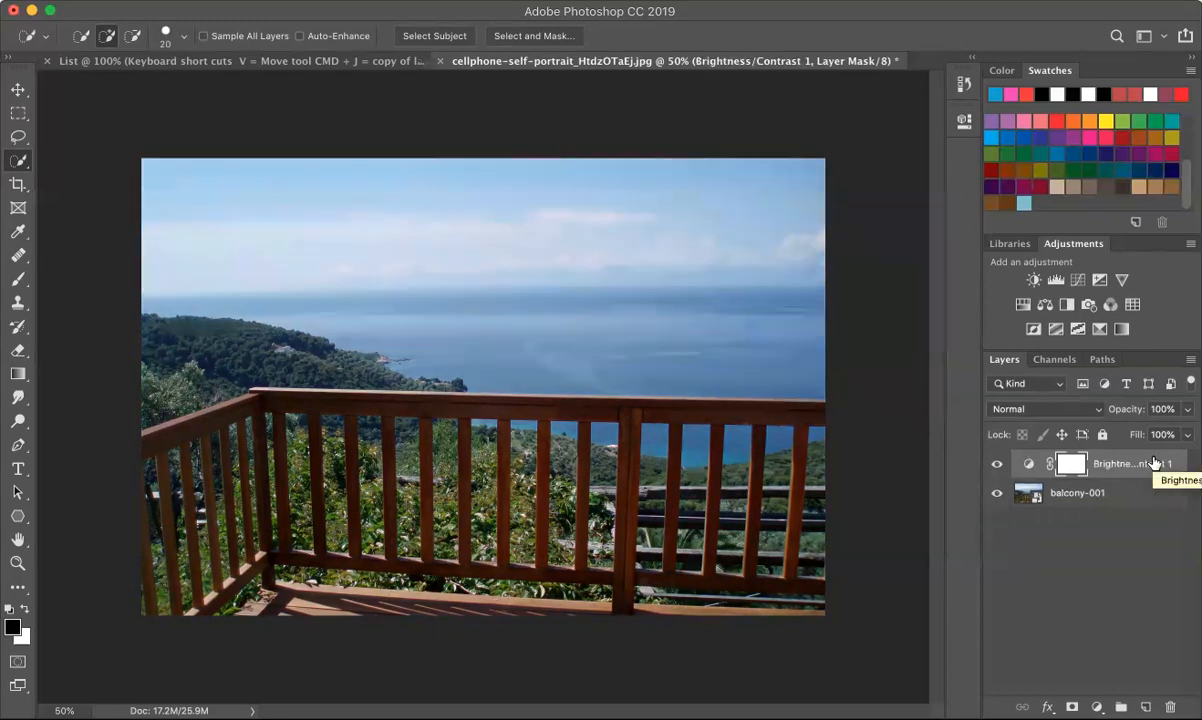
pyautogui.press('Delete')
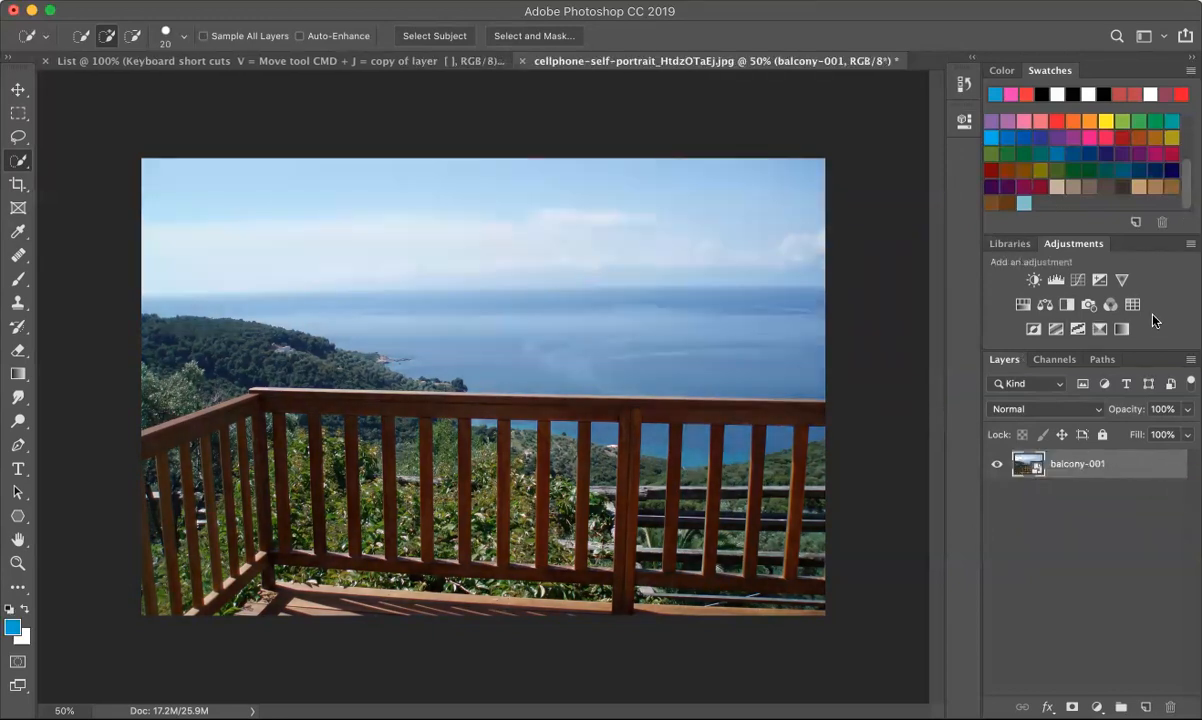
# Add a Hue/Saturation adjustment above balcony-001, try the Sepia and Yellow Boost presets, and return to the Default preset.
pyautogui.click(1024, 305)
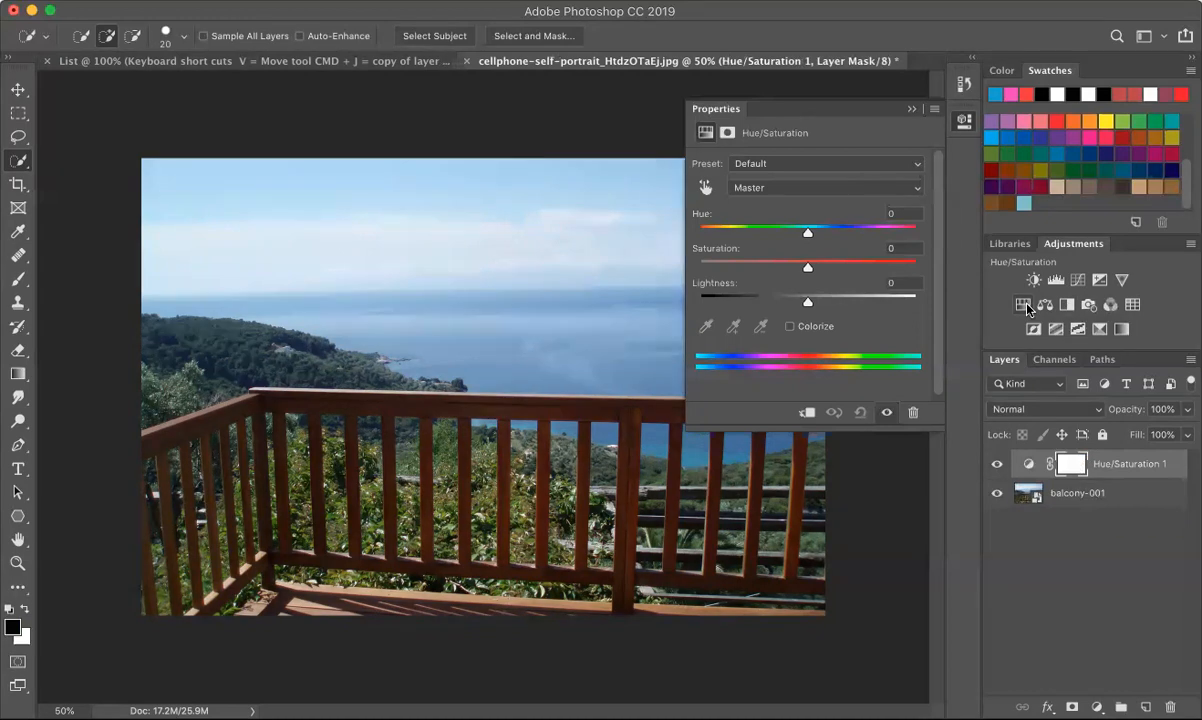
pyautogui.click(862, 164)
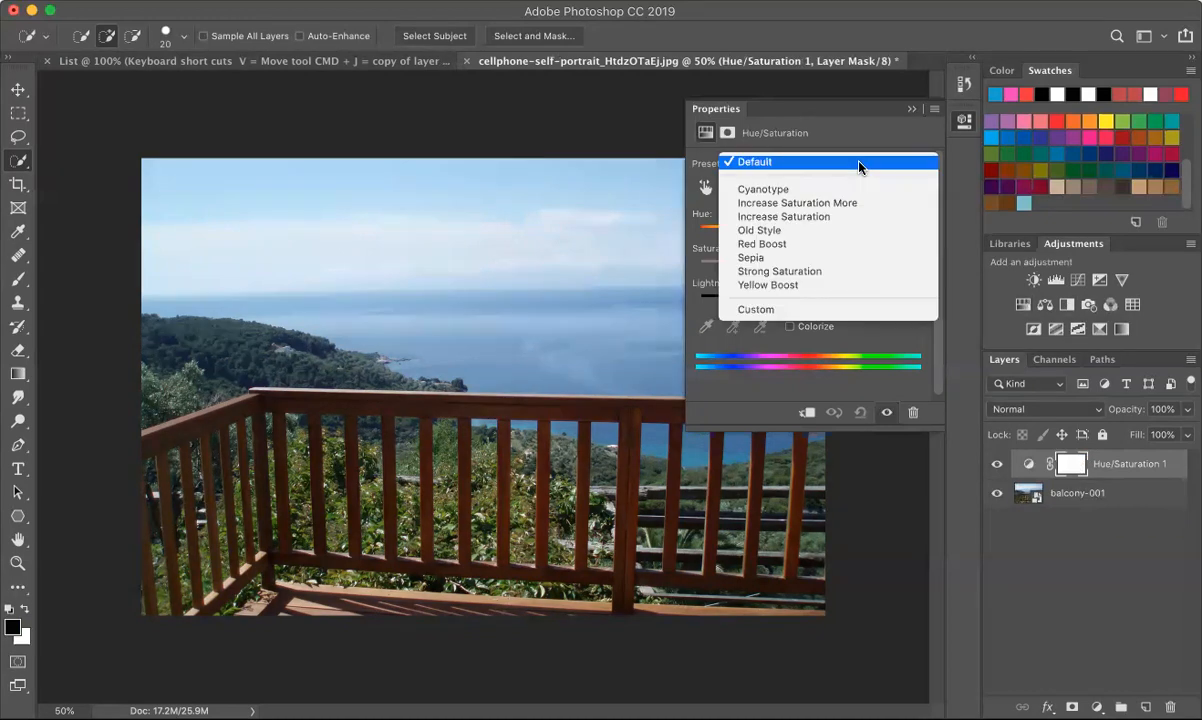
pyautogui.click(803, 259)
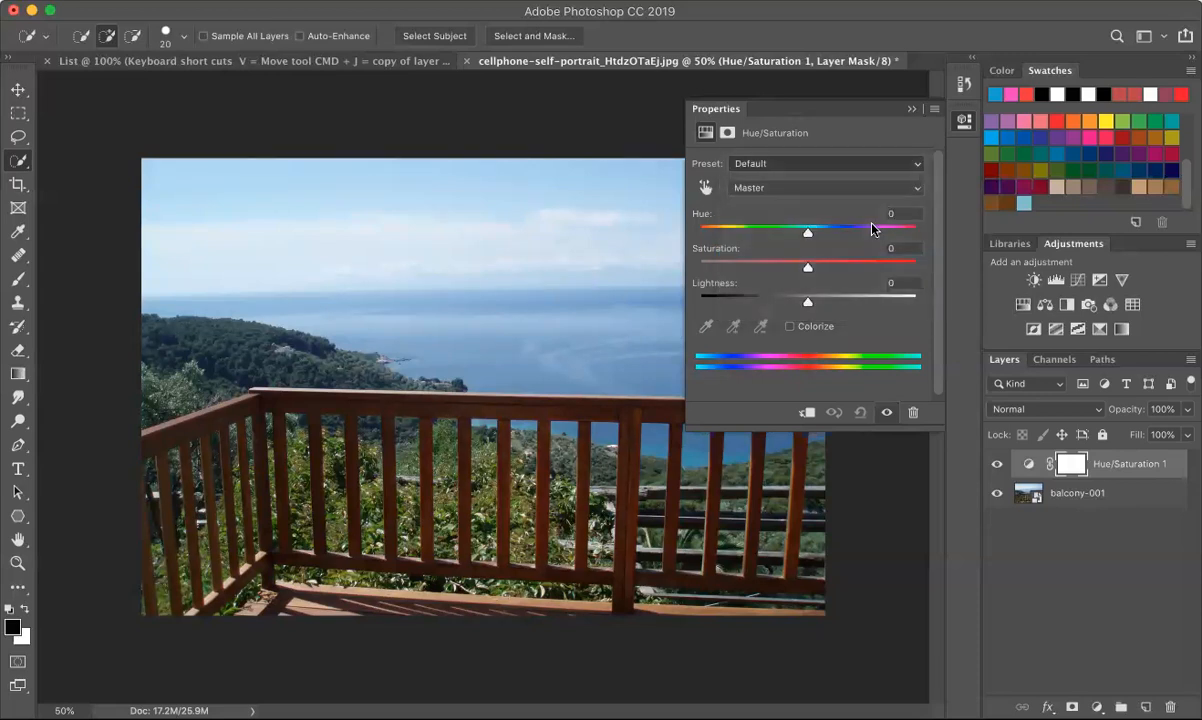
pyautogui.click(845, 166)
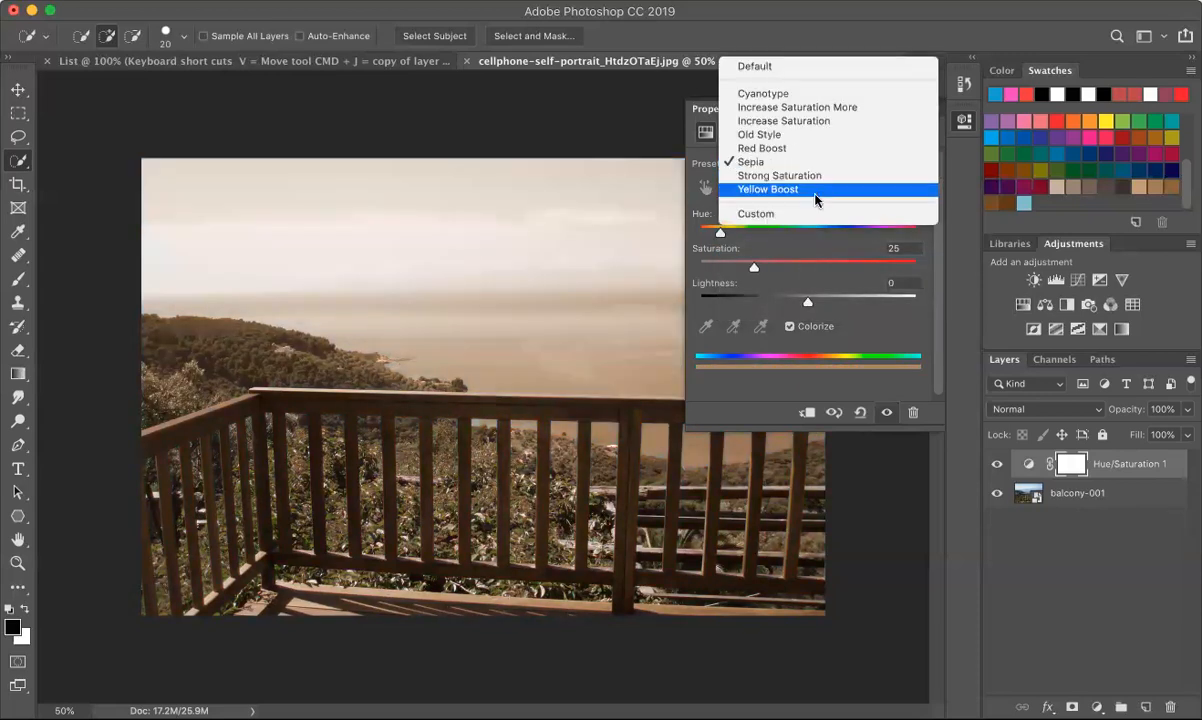
pyautogui.click(816, 188)
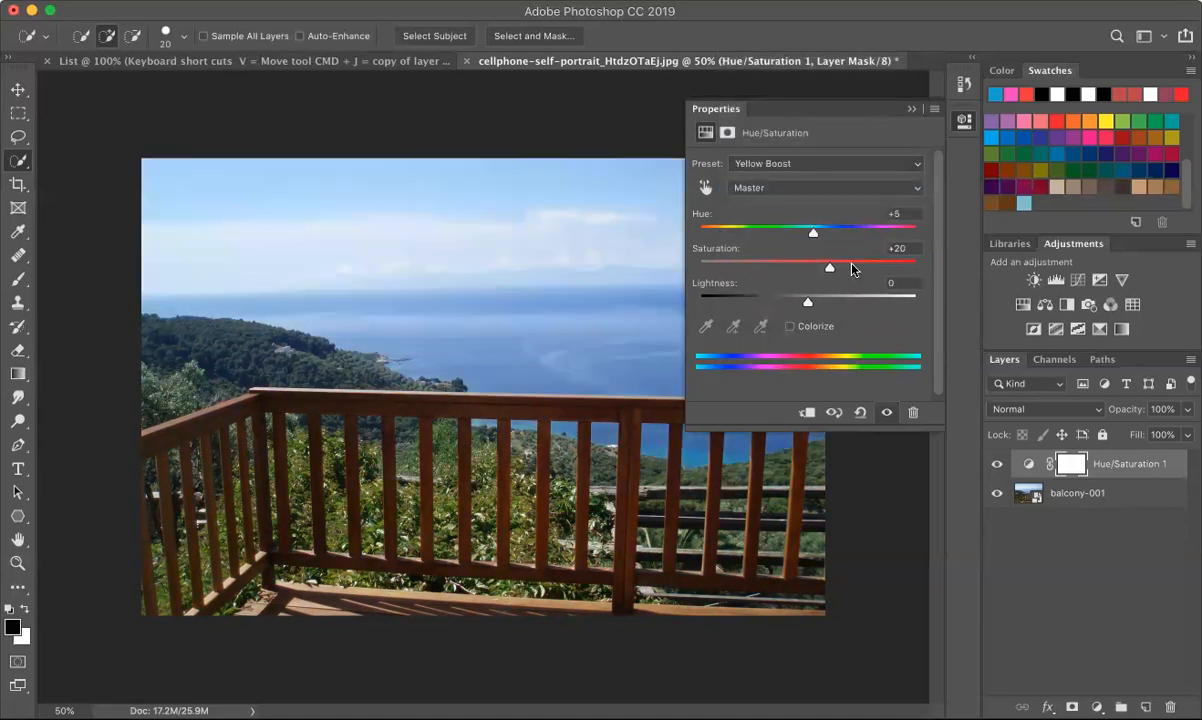
pyautogui.click(820, 166)
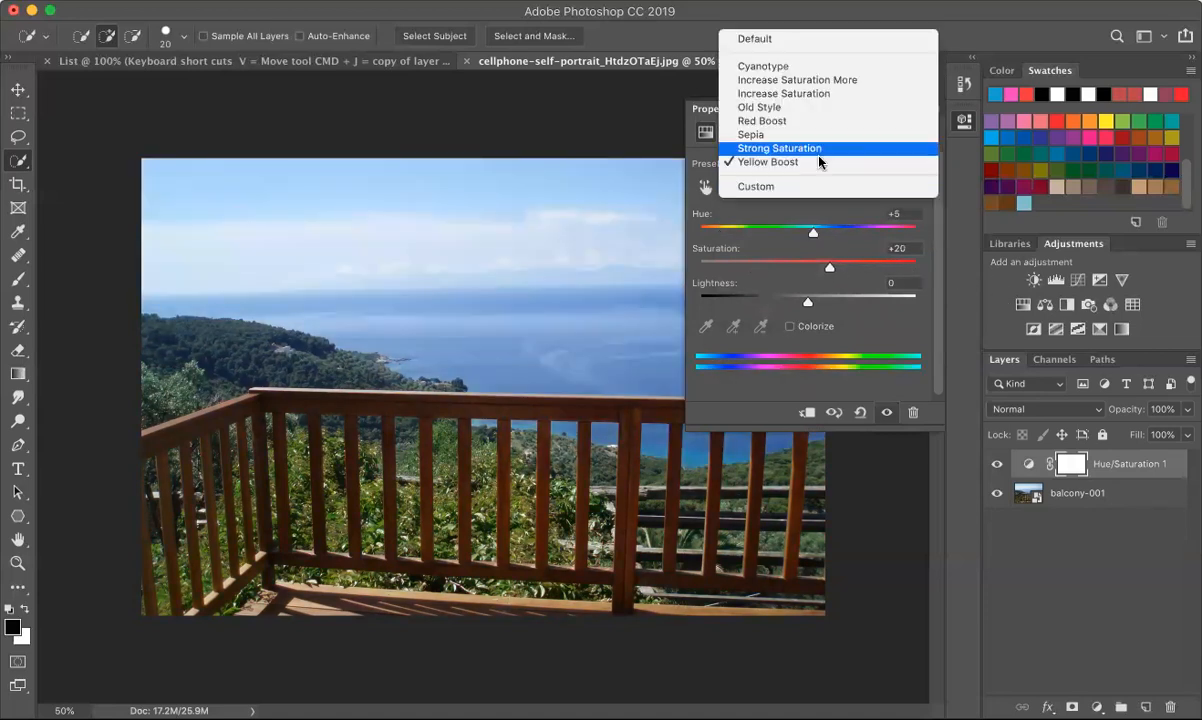
pyautogui.click(817, 43)
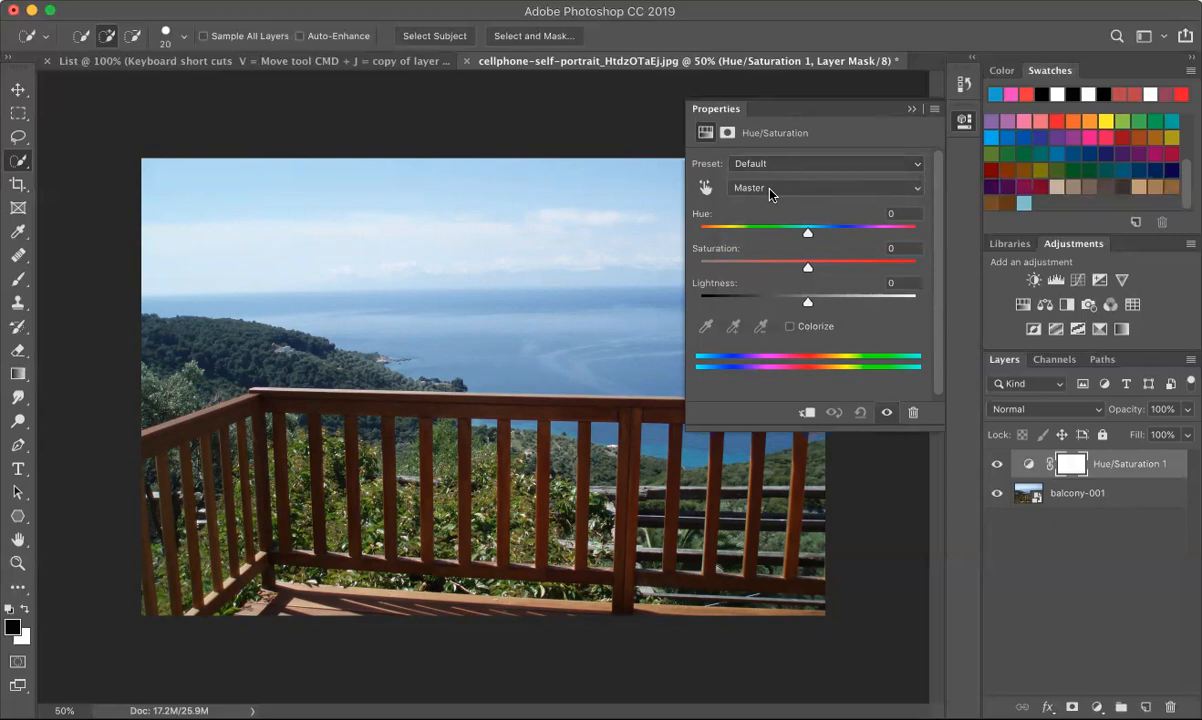
# In the Hue/Saturation adjustment's Blues range, try hue +14, saturation -50 and lightness -66, and shift the hue and saturation further.
pyautogui.click(771, 190)
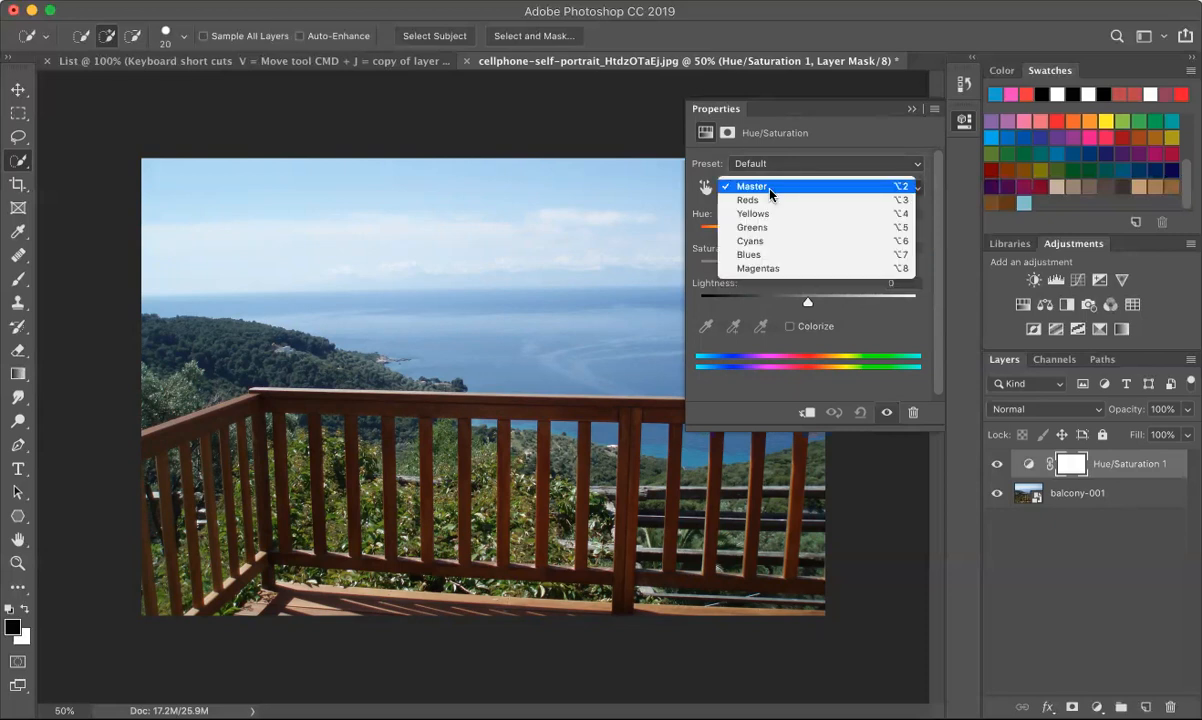
pyautogui.click(768, 201)
pyautogui.click(781, 194)
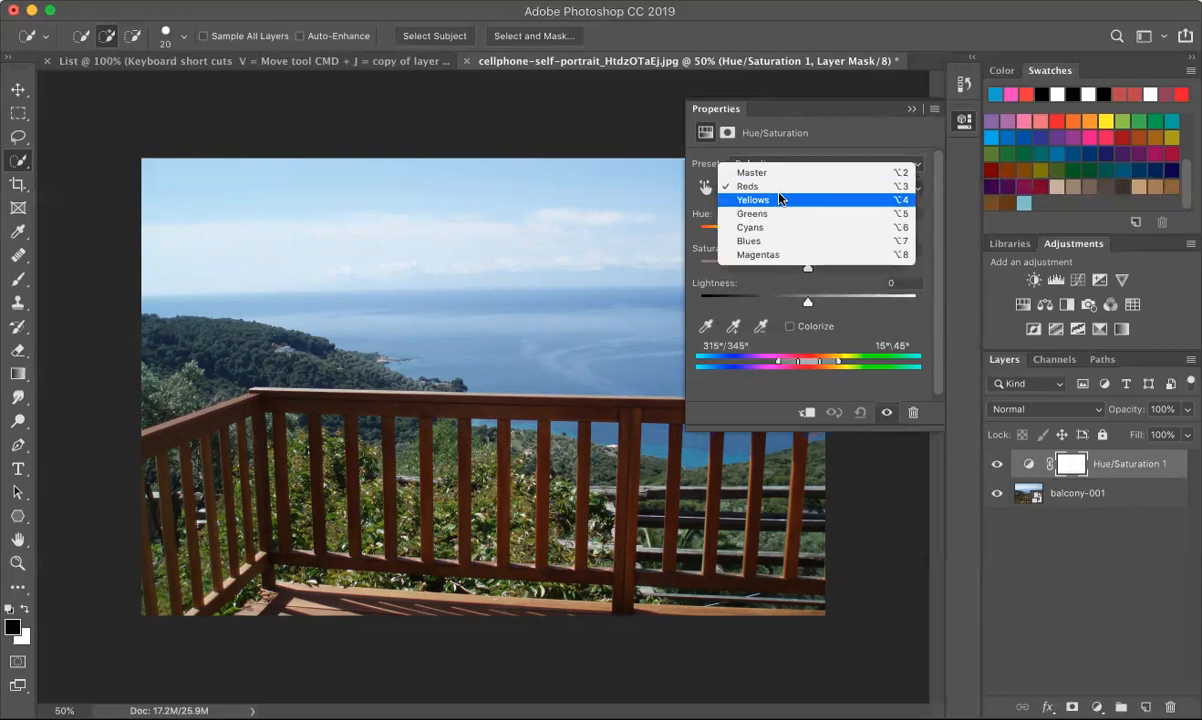
pyautogui.click(778, 197)
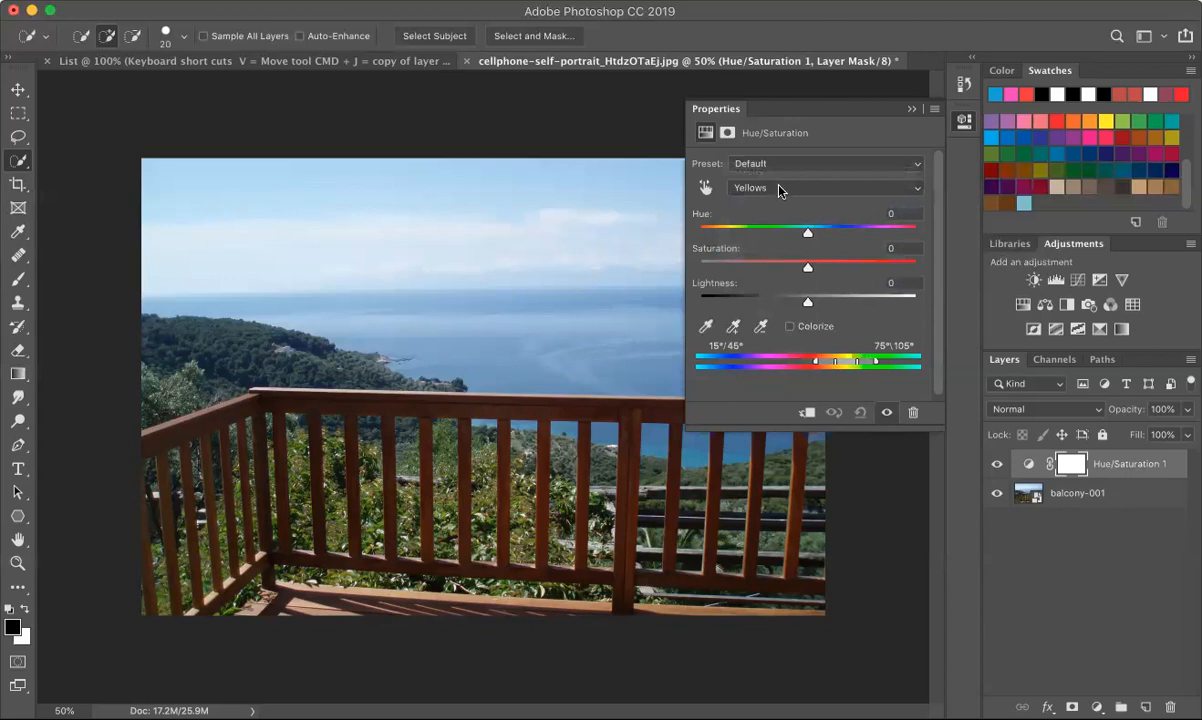
pyautogui.click(779, 191)
pyautogui.click(764, 222)
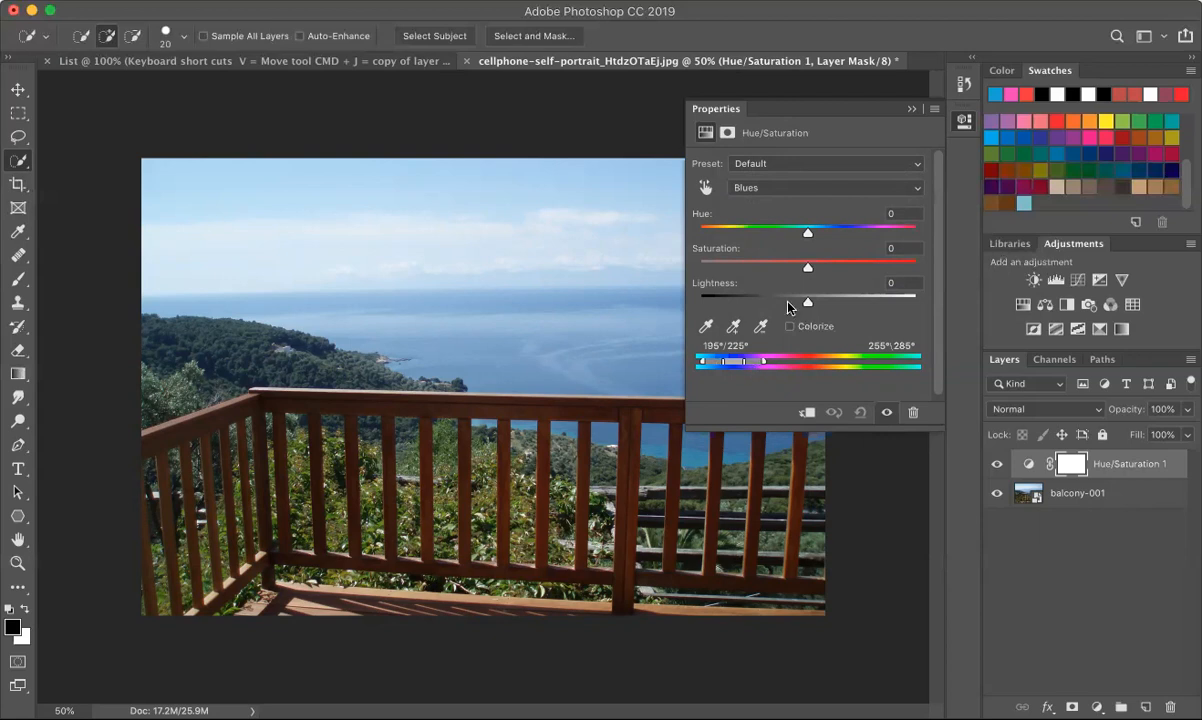
pyautogui.moveTo(807, 233); pyautogui.dragTo(754, 268)
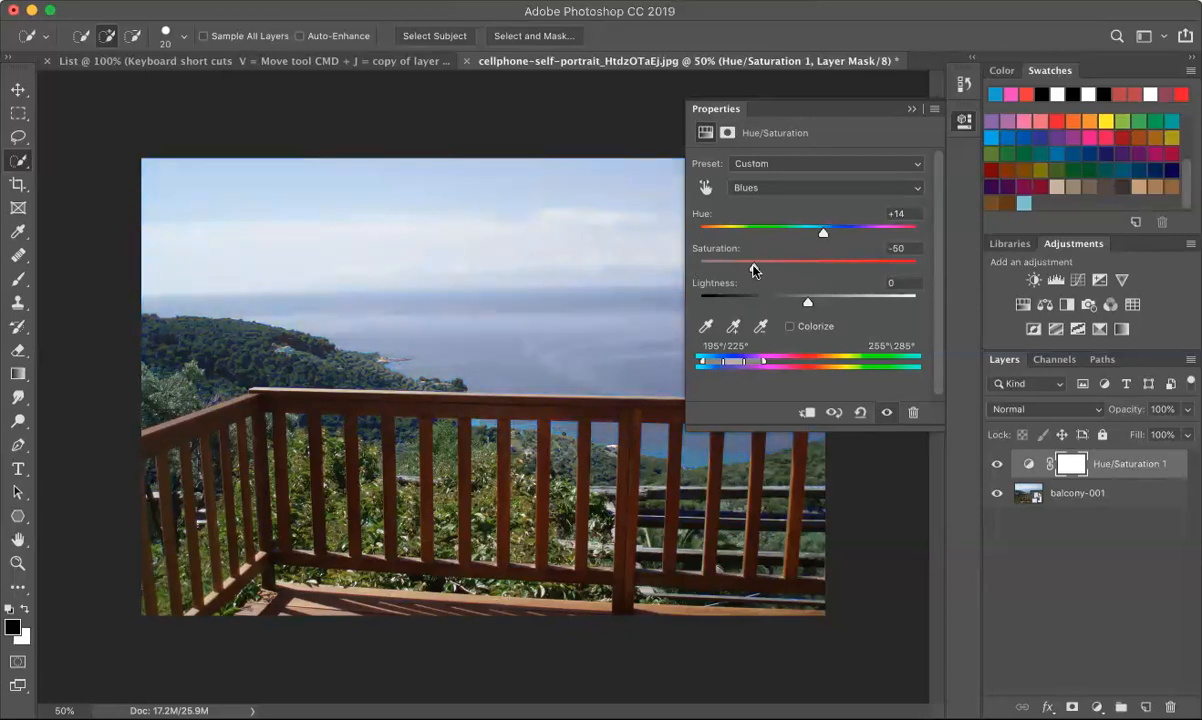
pyautogui.moveTo(806, 301); pyautogui.dragTo(737, 302)
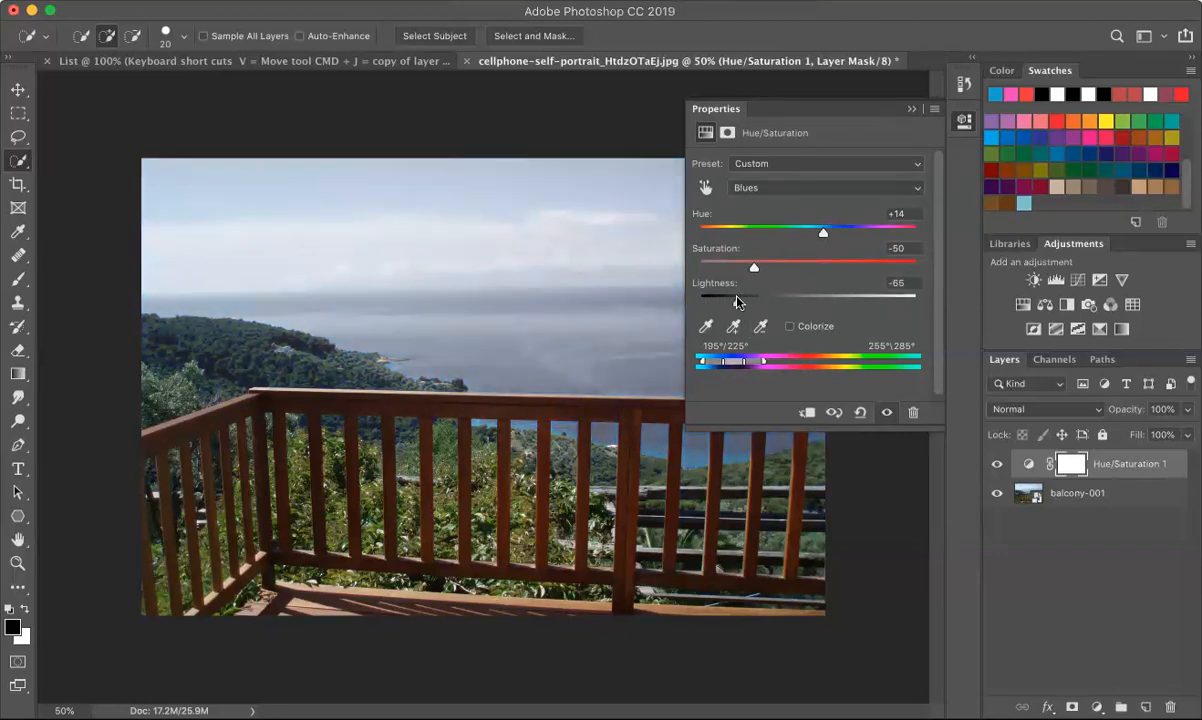
pyautogui.moveTo(821, 234); pyautogui.dragTo(844, 268)
# Colorize the balcony image with a hue of 82, and delete the Hue/Saturation adjustment layer.
pyautogui.click(790, 327)
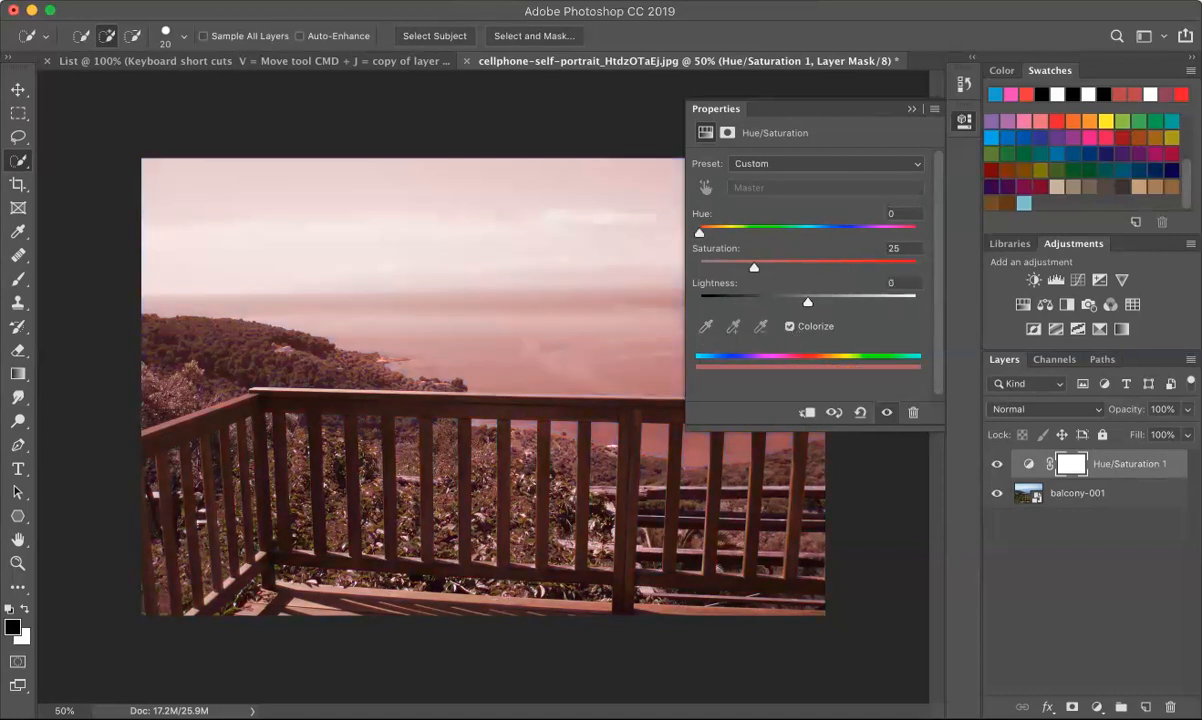
pyautogui.moveTo(702, 232); pyautogui.dragTo(748, 234)
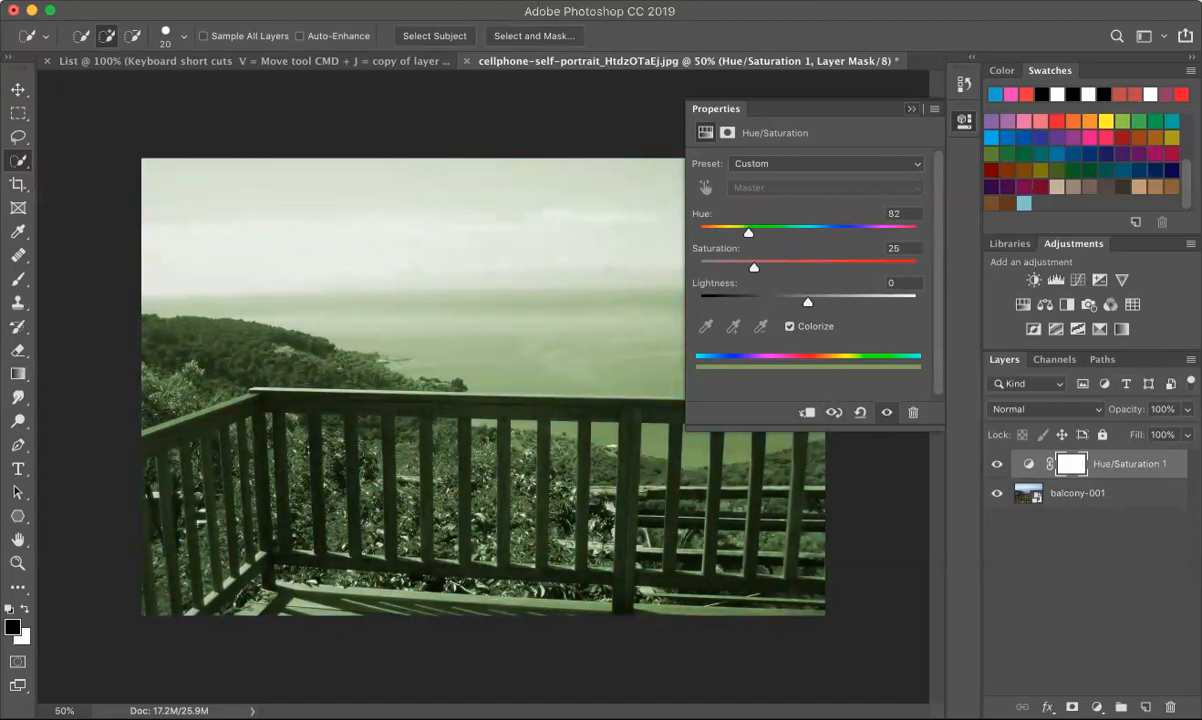
pyautogui.click(912, 109)
pyautogui.click(1166, 466)
pyautogui.press('Delete')
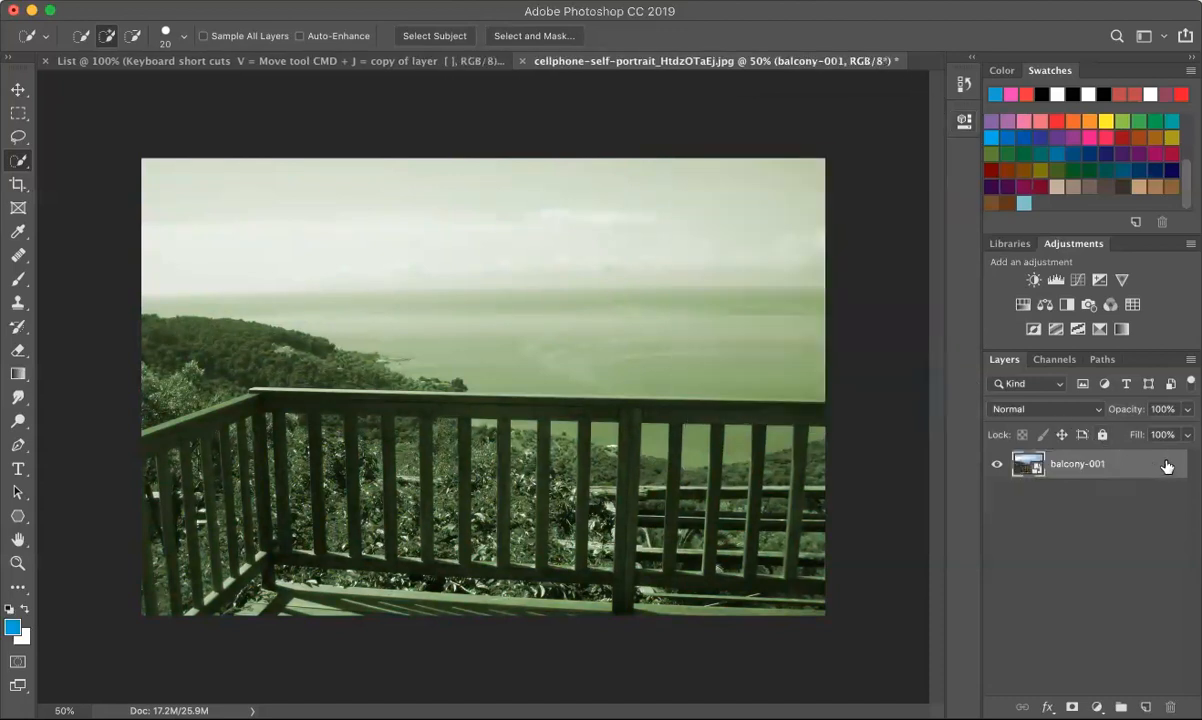
# Add a Color Balance adjustment with midtones at Cyan/Red -28, Magenta/Green +17 and Yellow/Blue -30.
pyautogui.click(1046, 305)
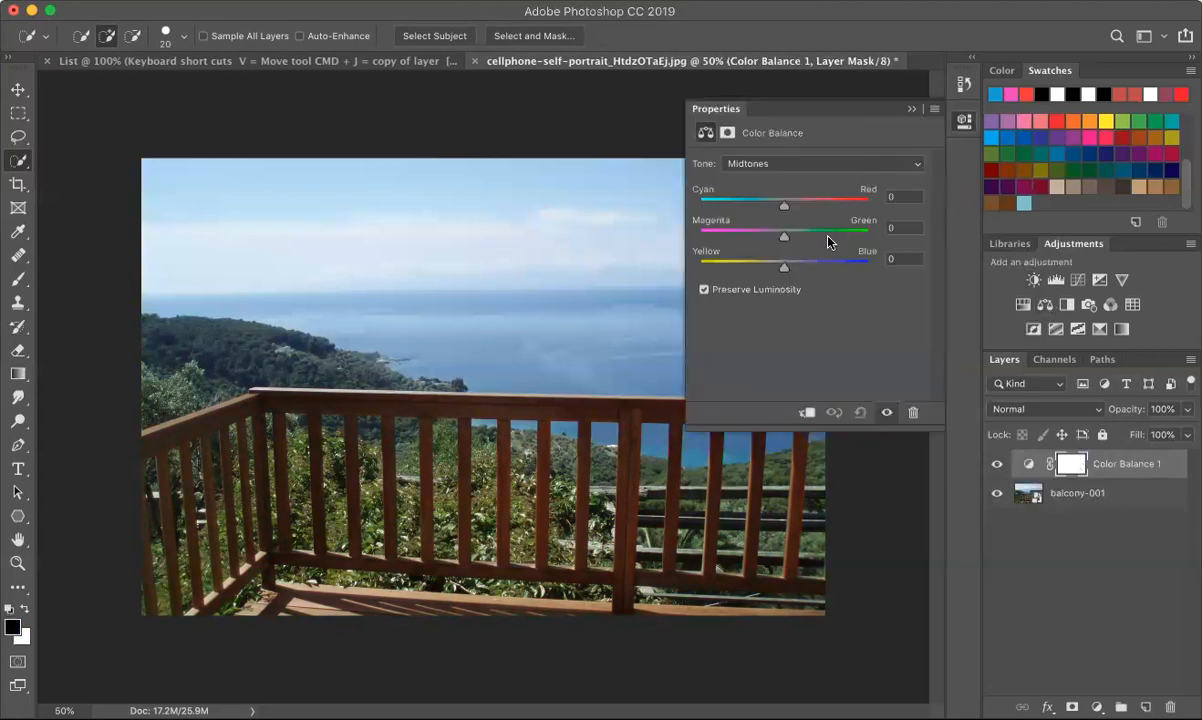
pyautogui.moveTo(784, 209); pyautogui.dragTo(759, 270)
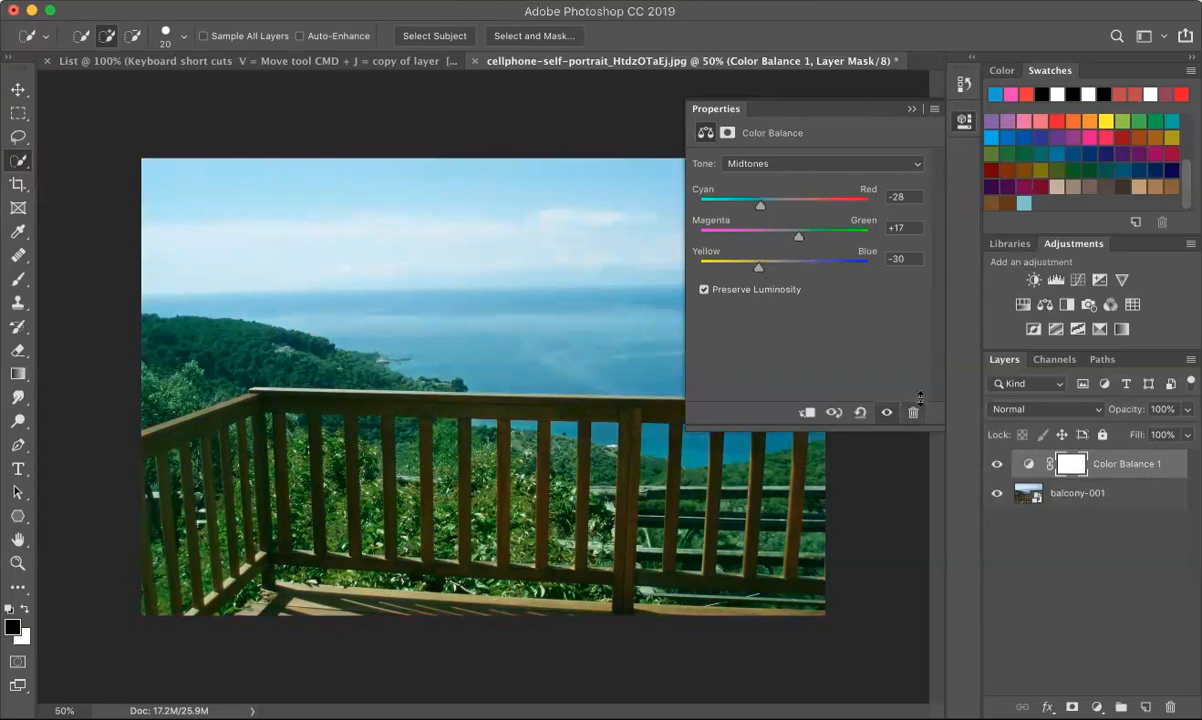
# Compare the balcony image with the Color Balance layer hidden and shown, and delete that layer.
pyautogui.click(997, 464)
pyautogui.click(997, 464)
pyautogui.click(997, 464)
pyautogui.click(997, 464)
pyautogui.click(1029, 464)
pyautogui.press('Delete')
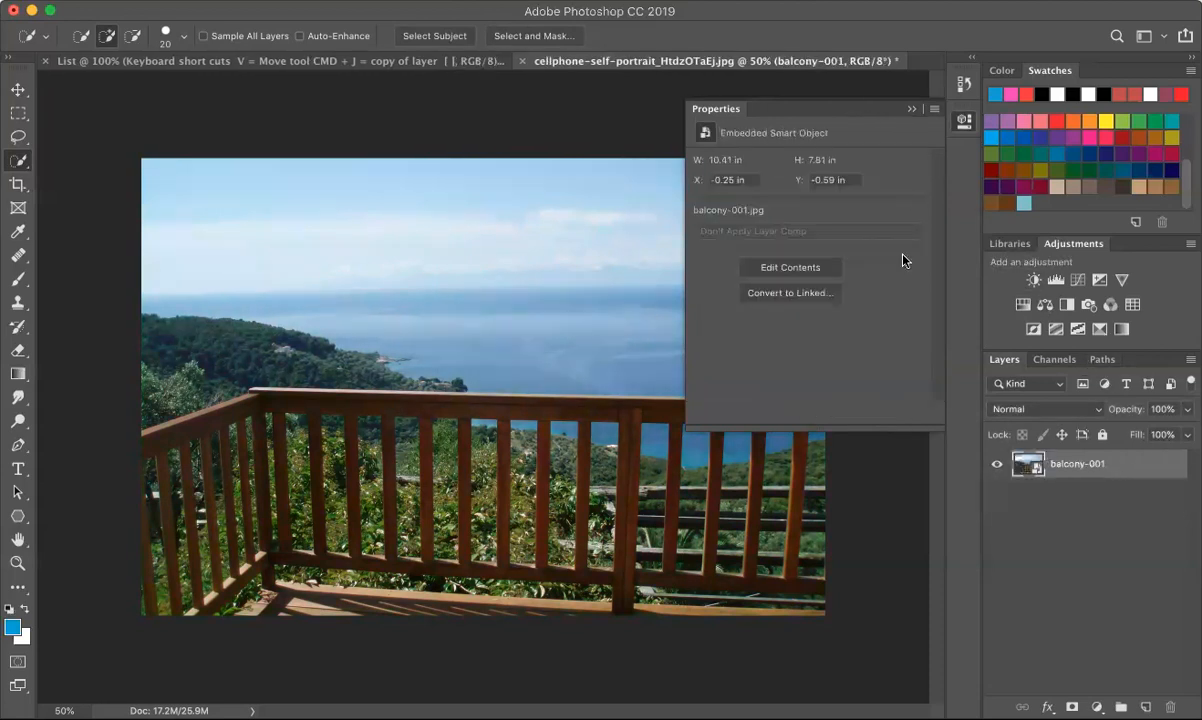
# Add a Black & White adjustment, try the Darker, Maximum Black and Red Filter presets, and apply the Infrared preset.
pyautogui.click(1068, 308)
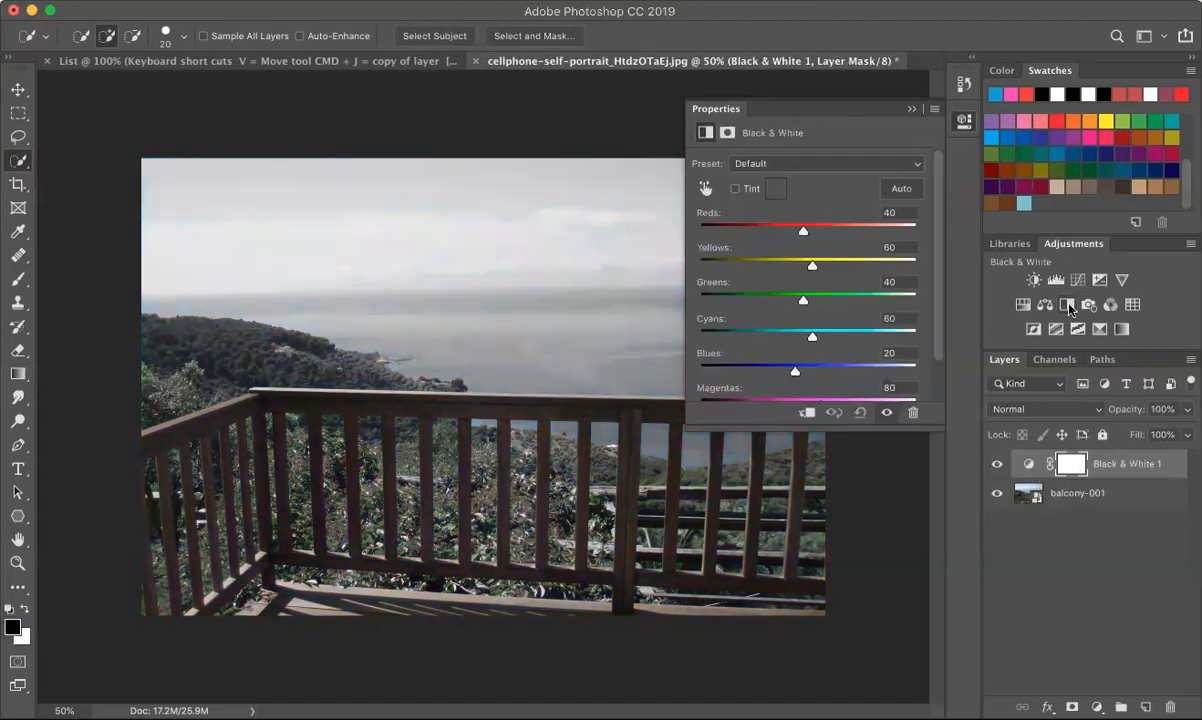
pyautogui.click(891, 163)
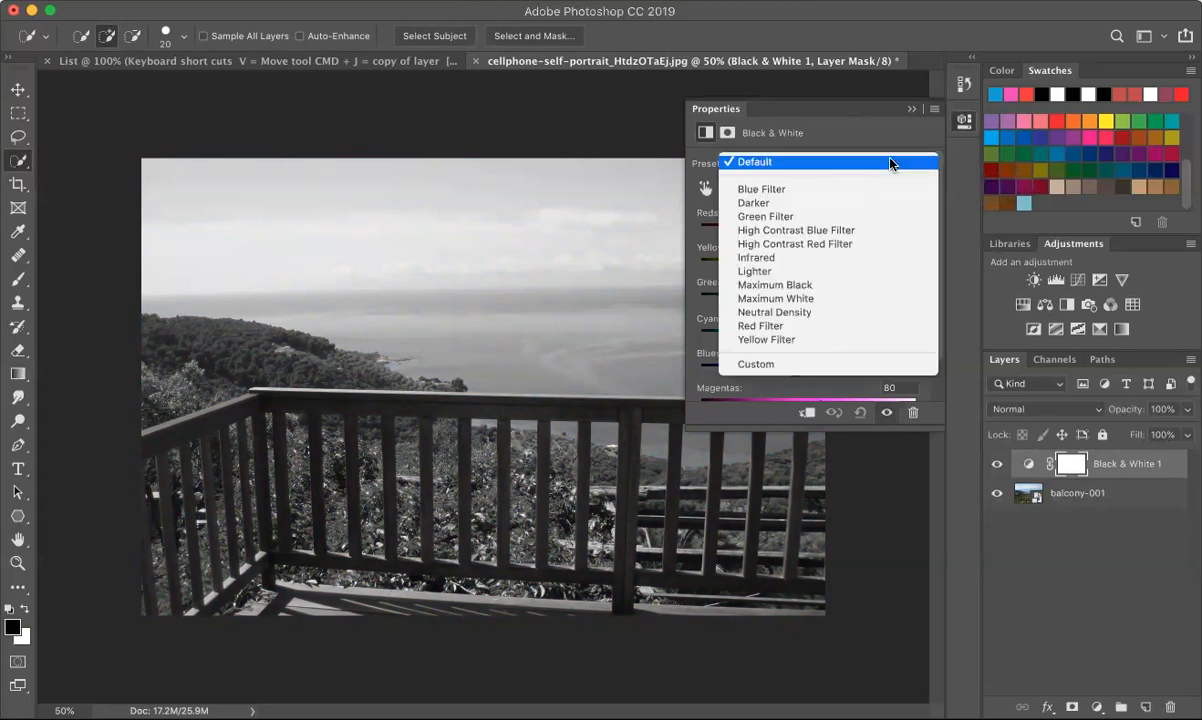
pyautogui.click(803, 204)
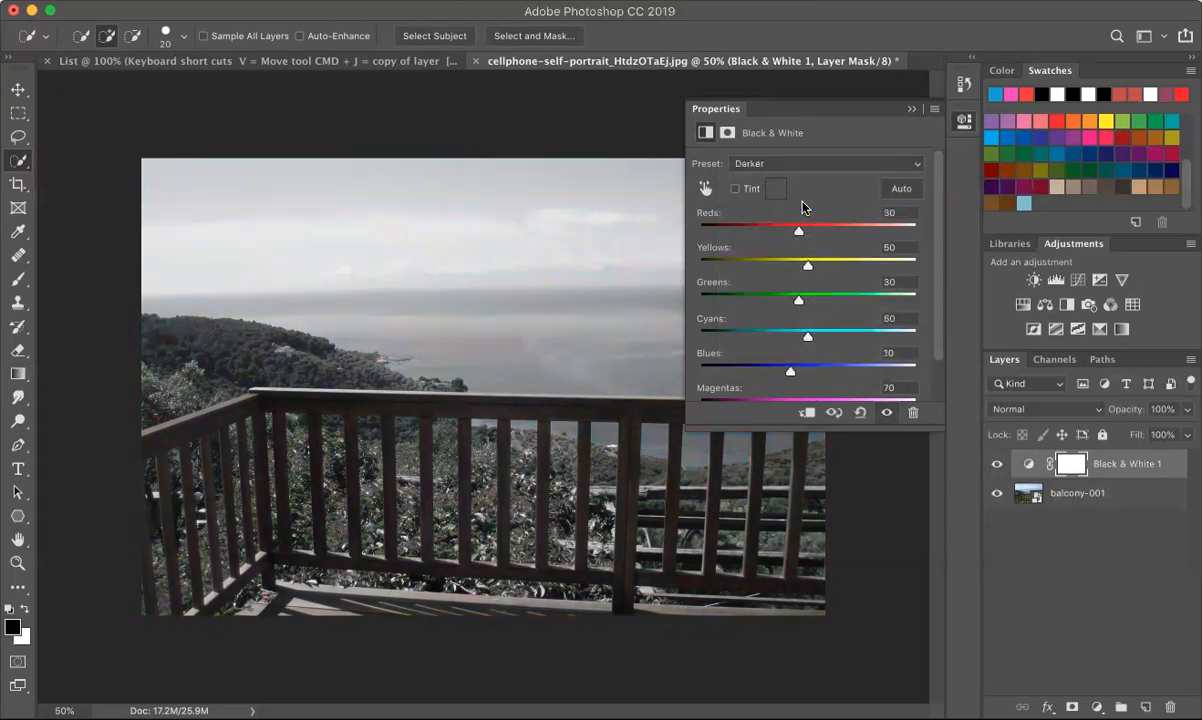
pyautogui.click(805, 167)
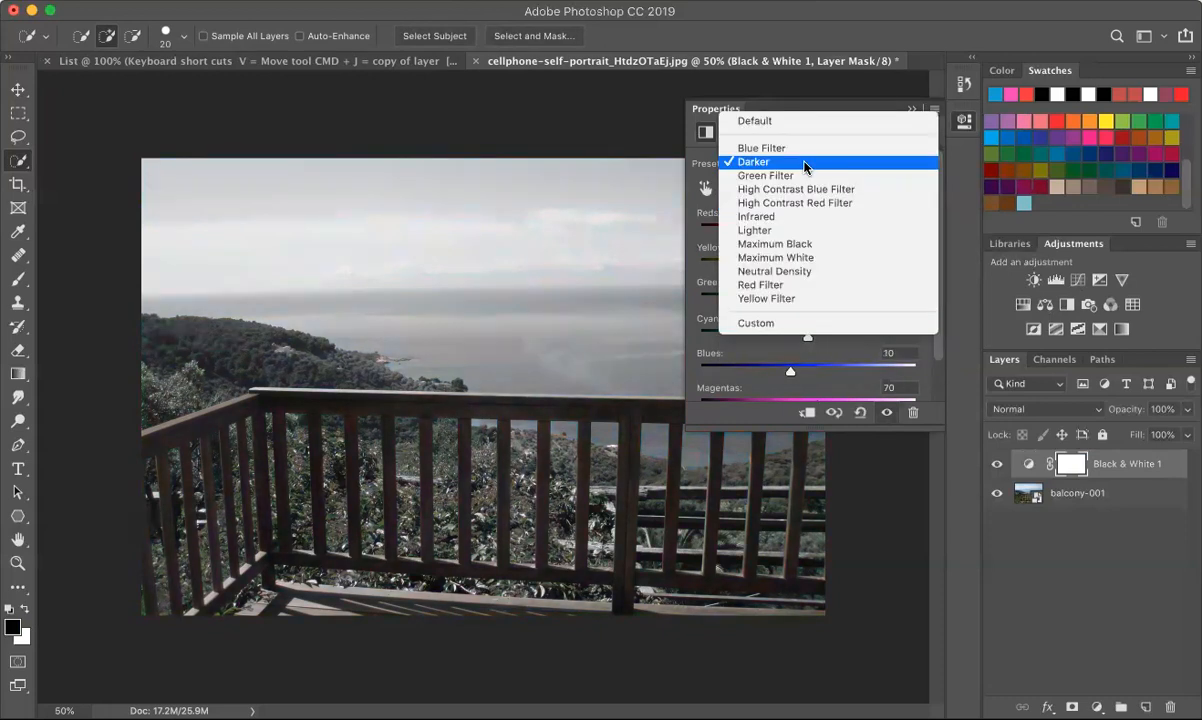
pyautogui.click(805, 248)
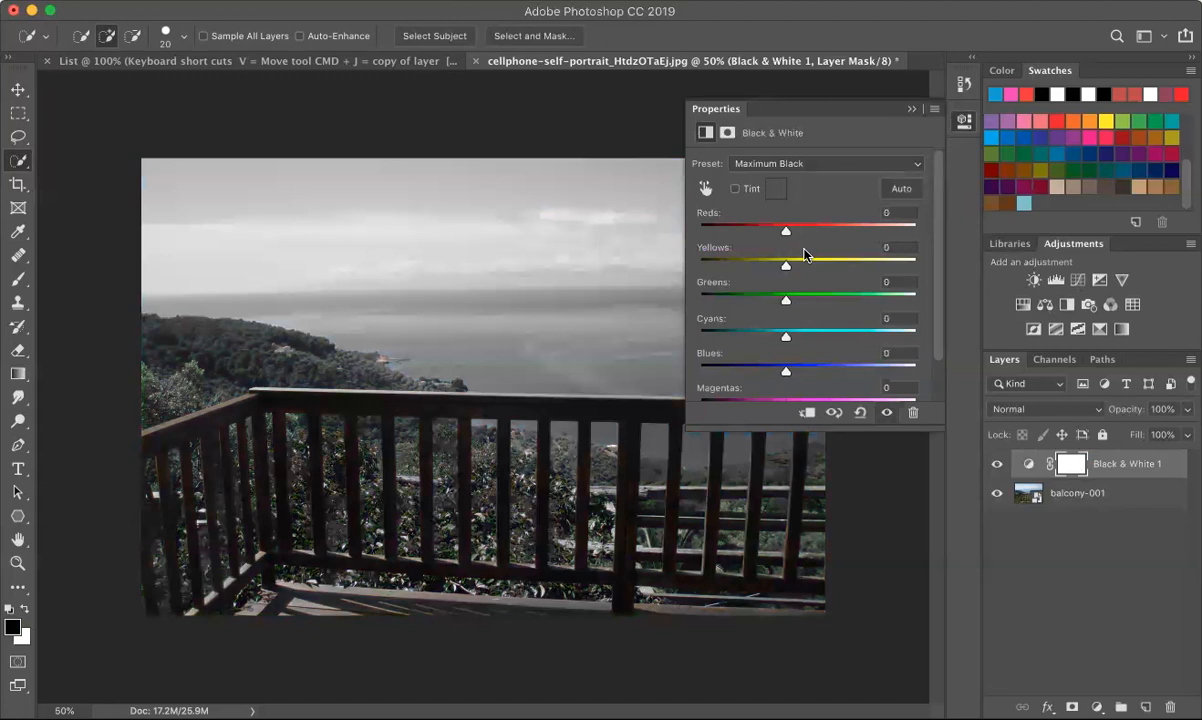
pyautogui.click(800, 164)
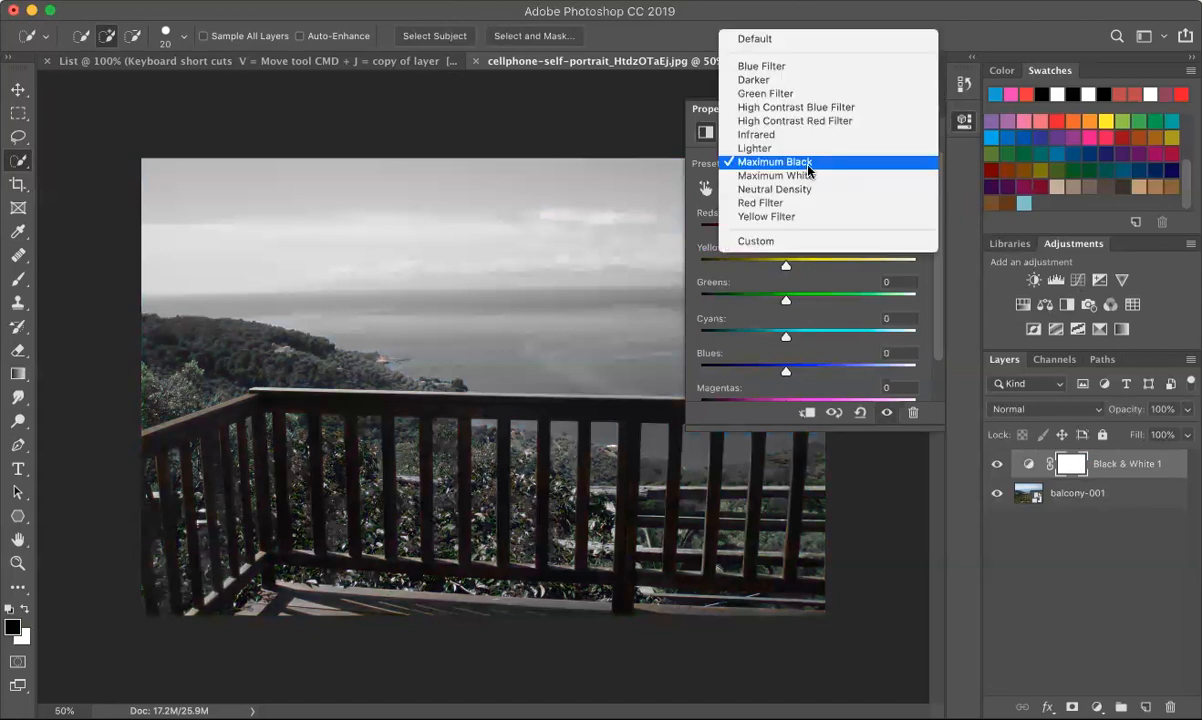
pyautogui.click(808, 202)
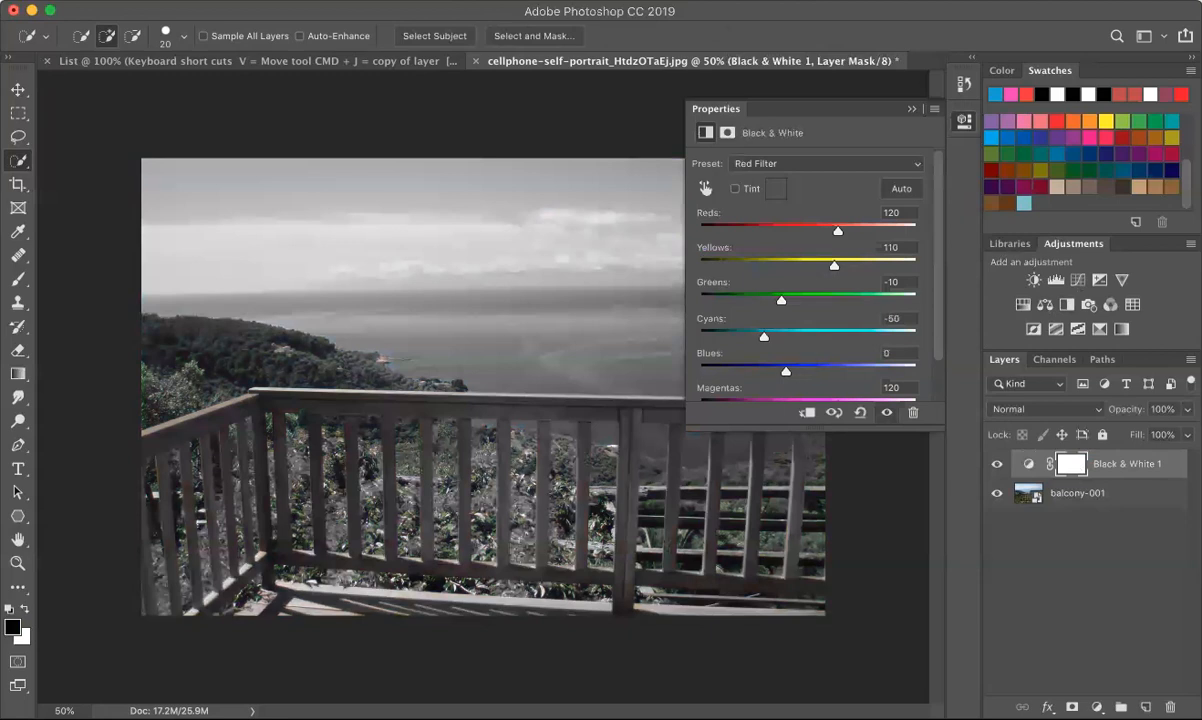
pyautogui.click(758, 160)
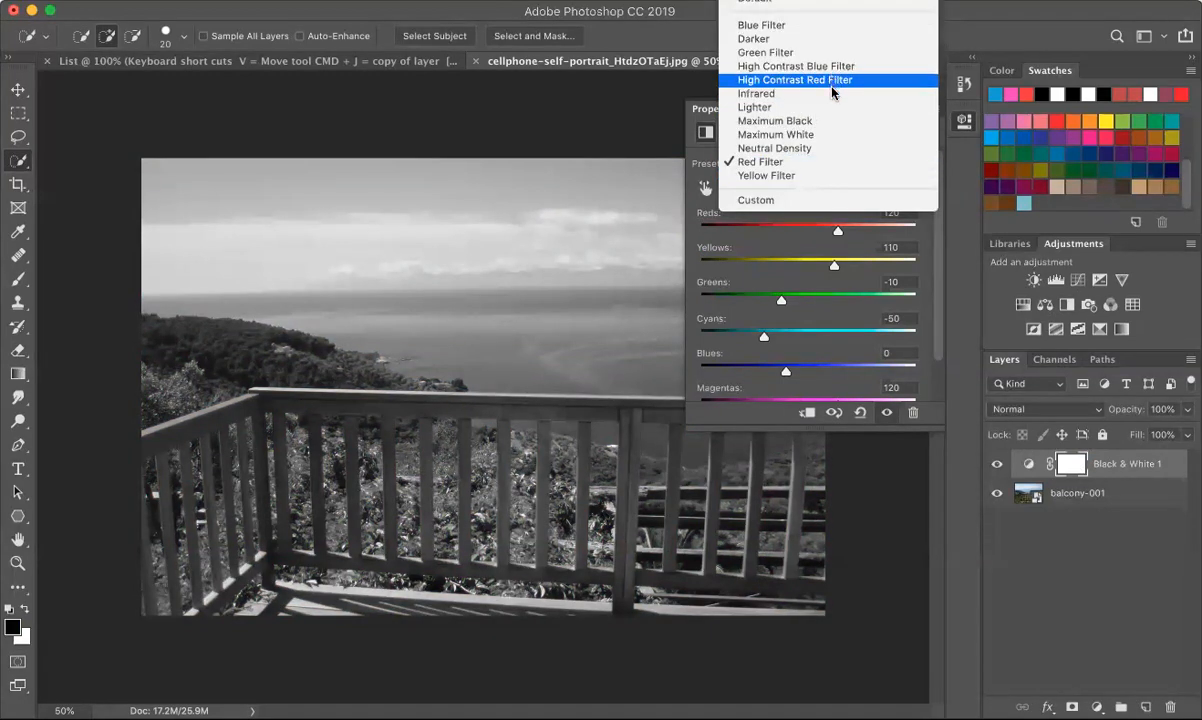
pyautogui.click(790, 93)
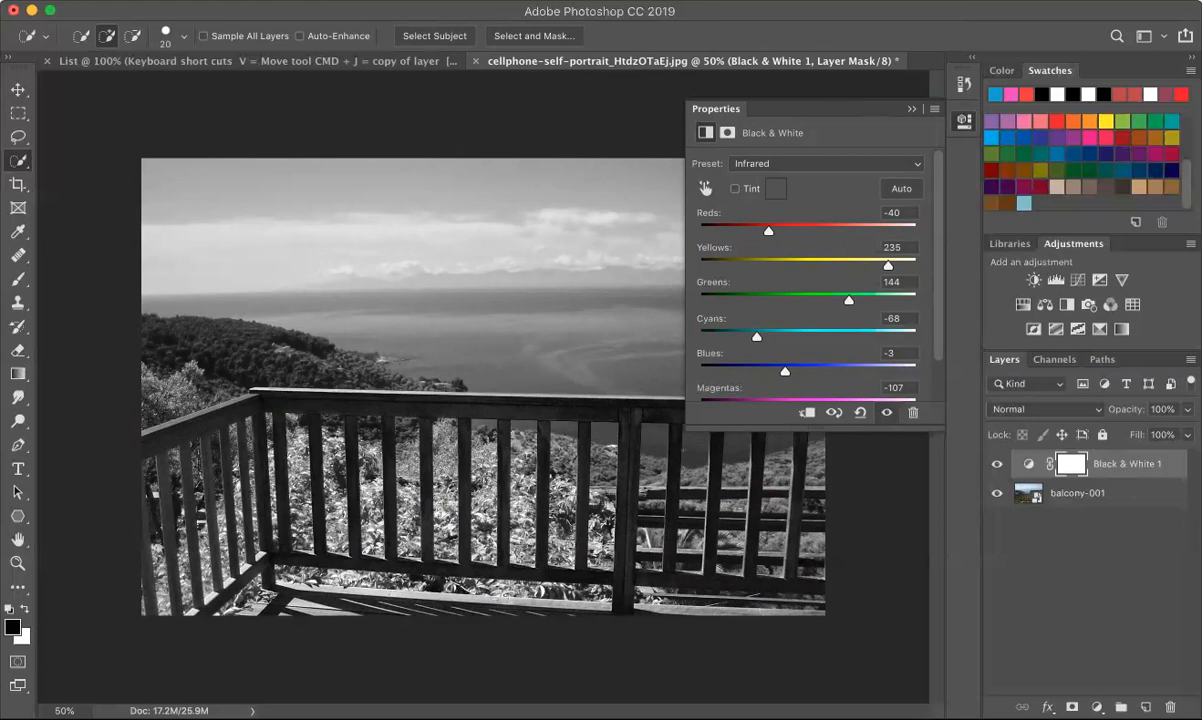
pyautogui.click(910, 107)
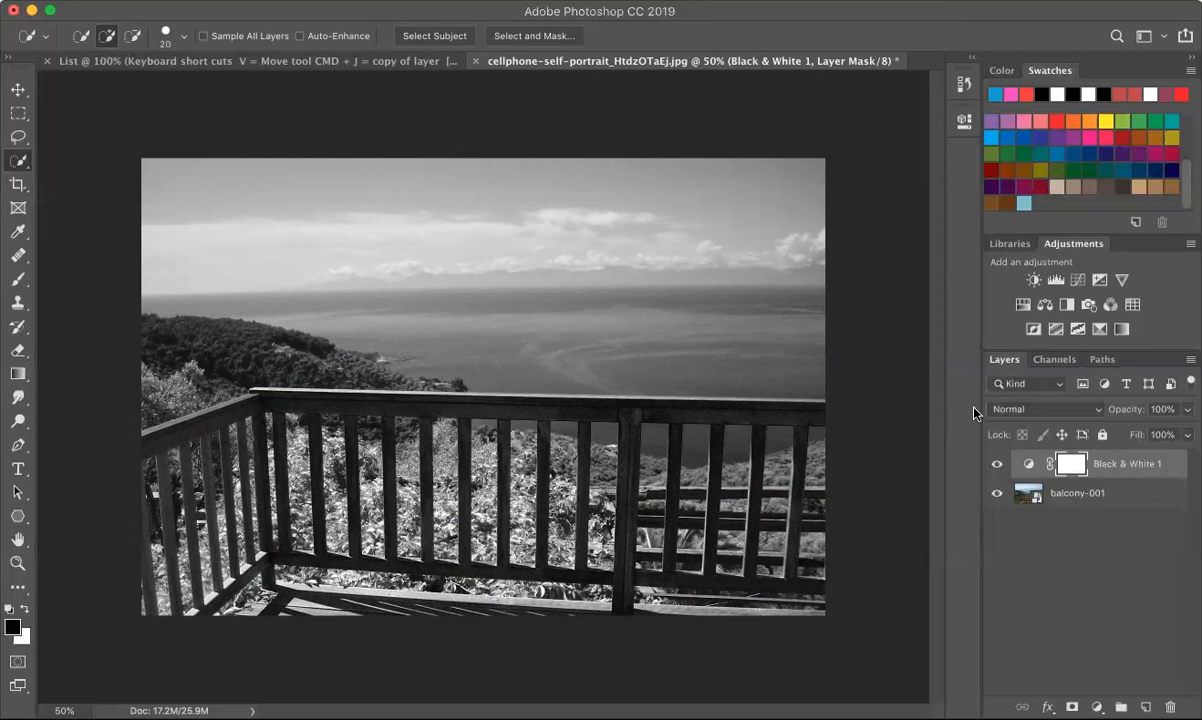
# Set the Black & White layer's blend mode to Darken and lower its opacity to about 20%.
pyautogui.click(1050, 411)
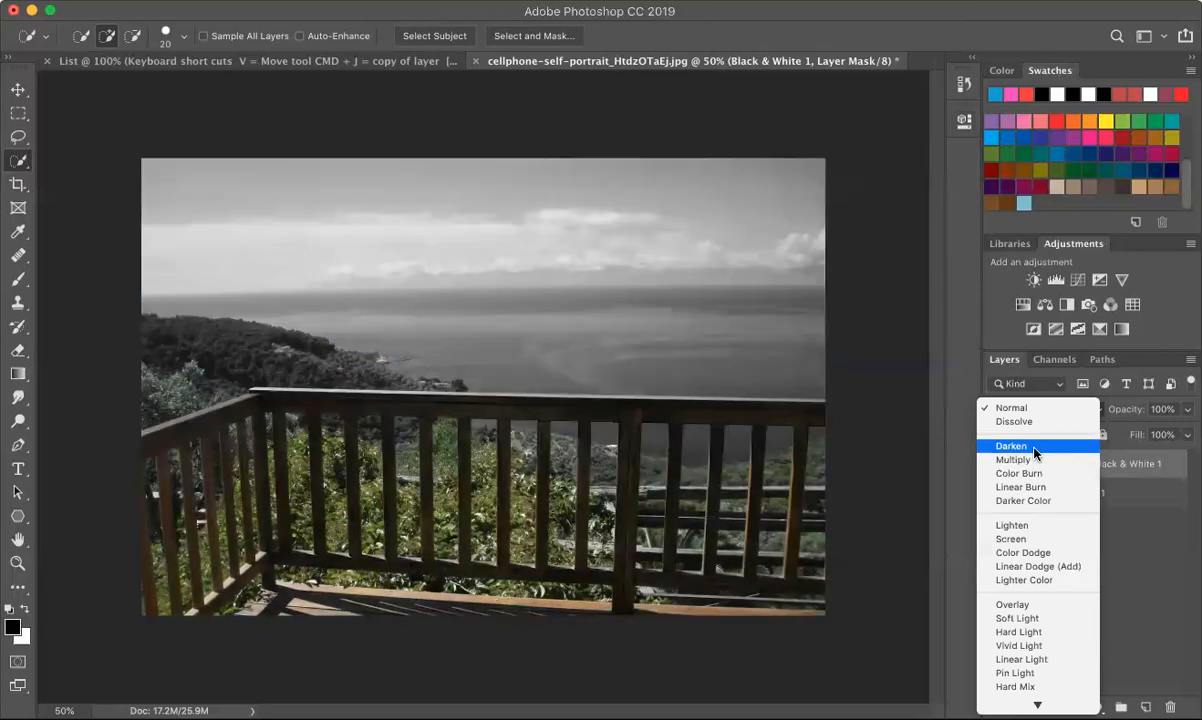
pyautogui.click(1034, 448)
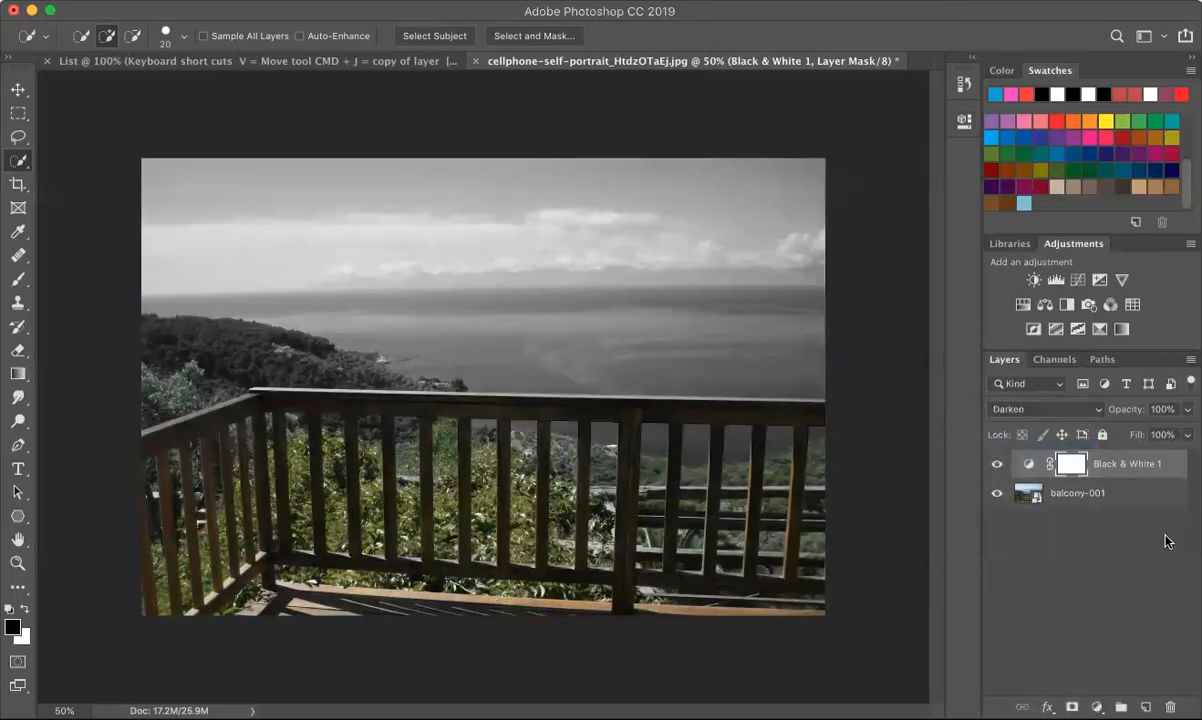
pyautogui.click(1187, 410)
pyautogui.click(1120, 433)
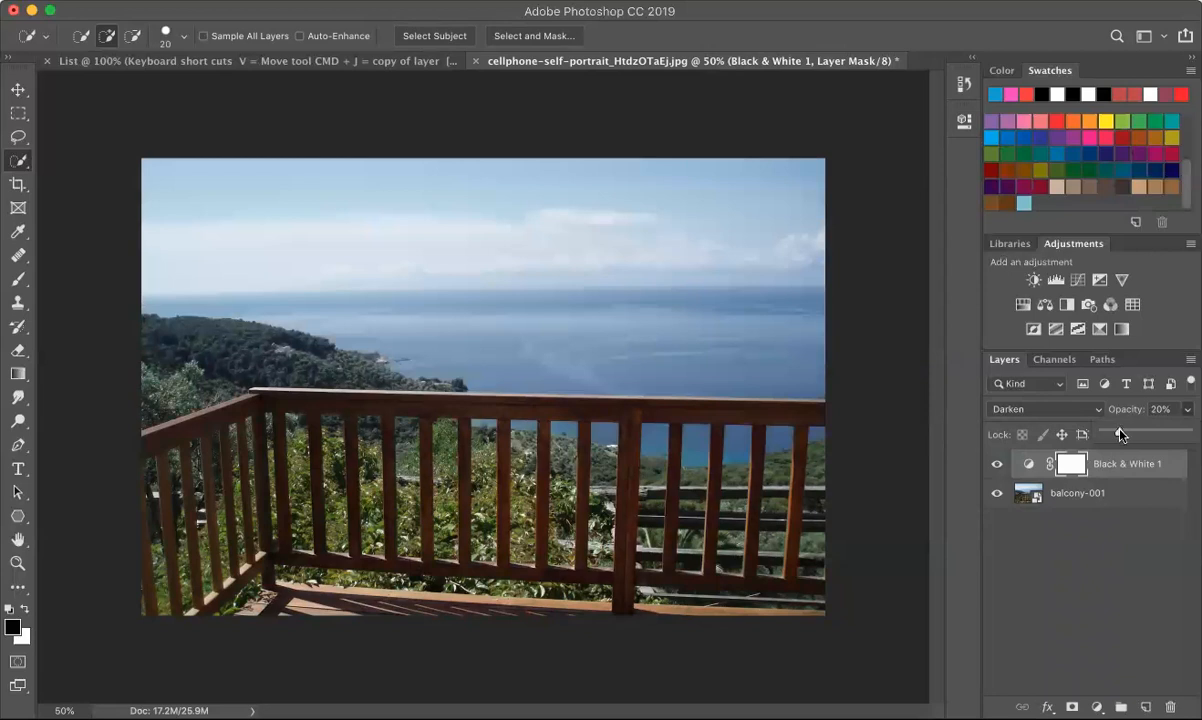
pyautogui.moveTo(1120, 433); pyautogui.dragTo(1122, 433)
# Compare the image with the Black & White layer hidden and shown, and delete that layer.
pyautogui.click(997, 466)
pyautogui.click(997, 466)
pyautogui.click(997, 466)
pyautogui.click(997, 466)
pyautogui.click(1174, 468)
pyautogui.press('Delete')
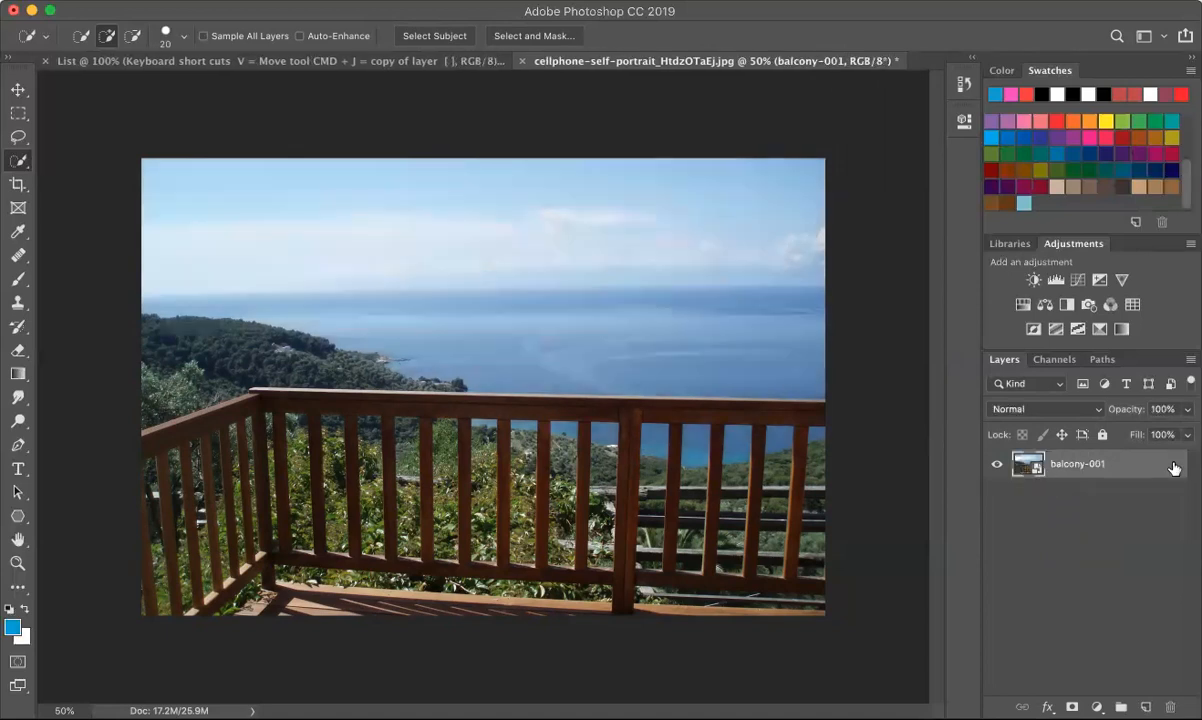
# Add a Color Lookup adjustment above the balcony image and apply the Cobalt-Carmine abstract profile.
pyautogui.click(1133, 305)
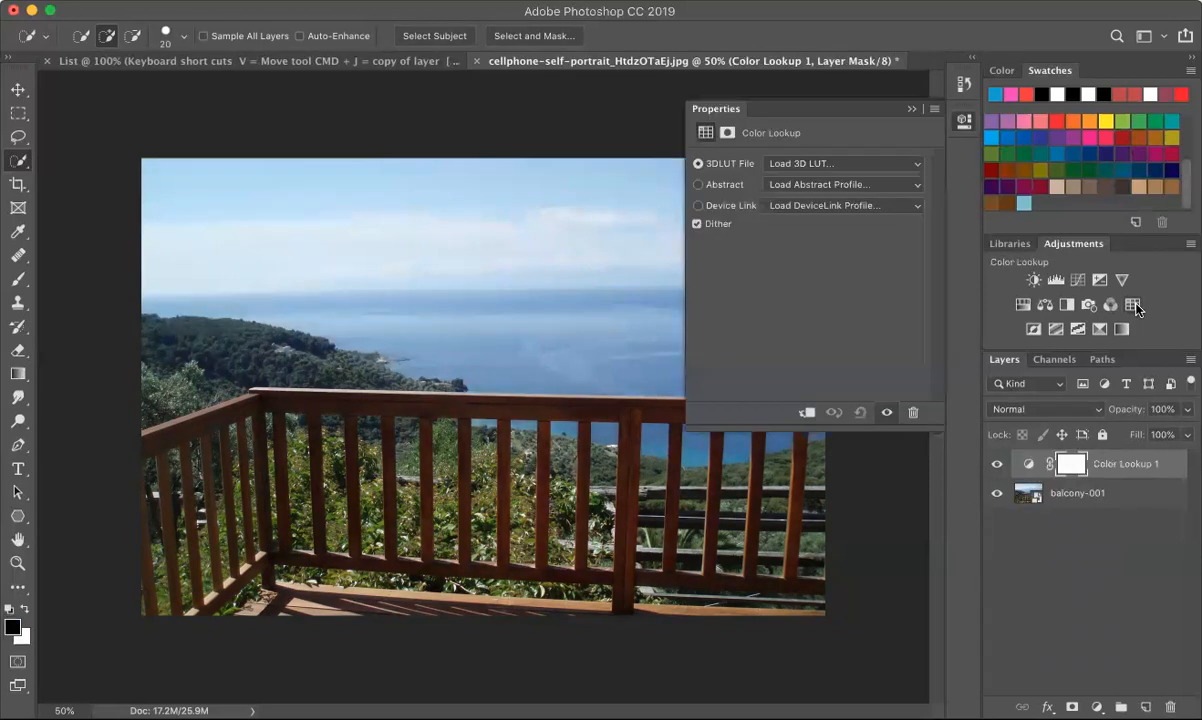
pyautogui.click(866, 184)
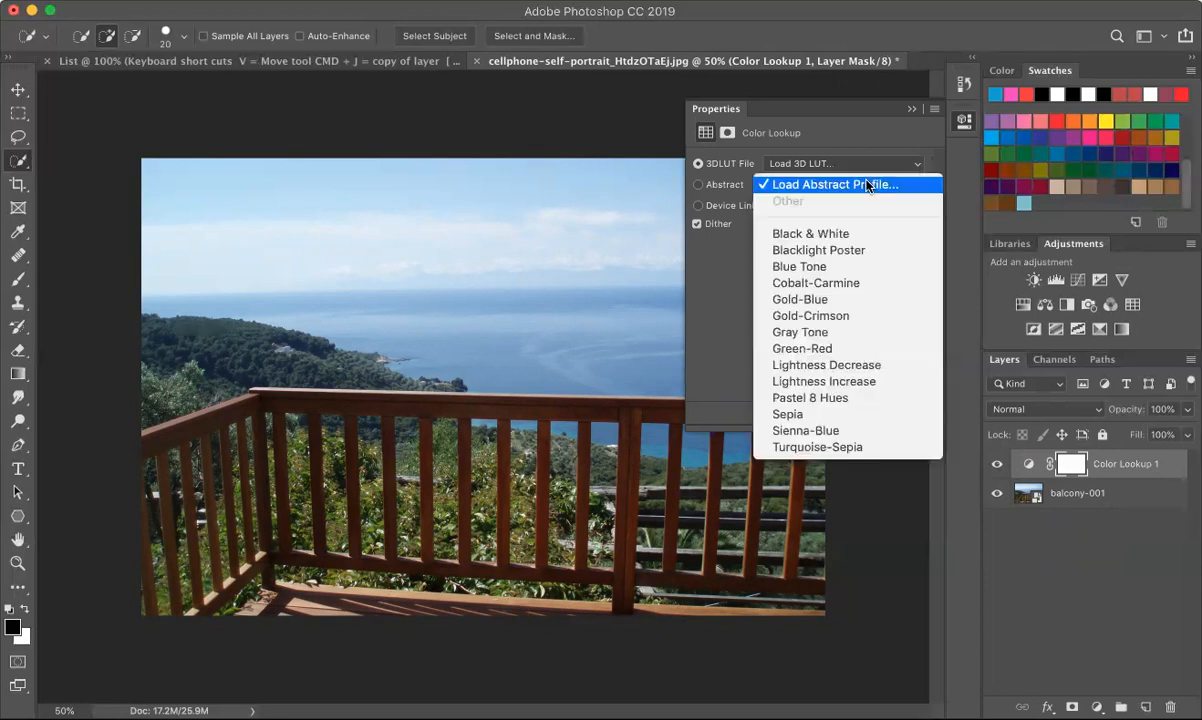
pyautogui.click(845, 284)
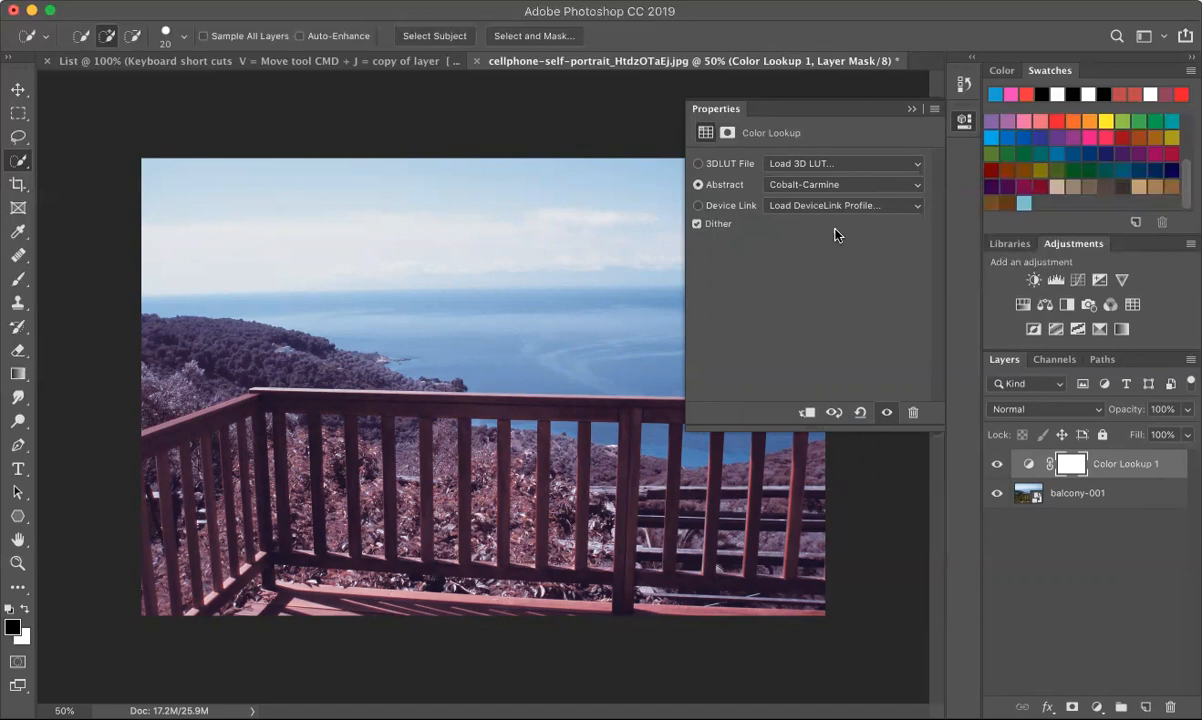
pyautogui.click(912, 109)
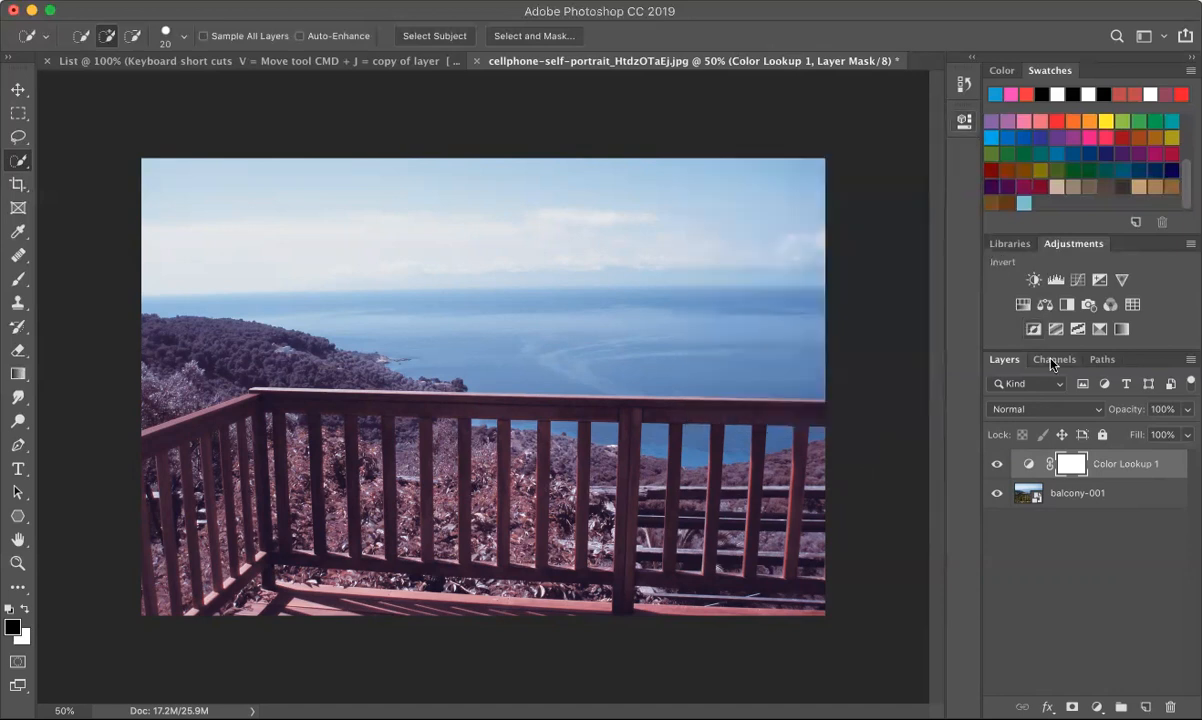
# Preview blend modes from Darken onward on the Color Lookup layer, apply Soft Light and lower its opacity to about 46%.
pyautogui.click(1064, 409)
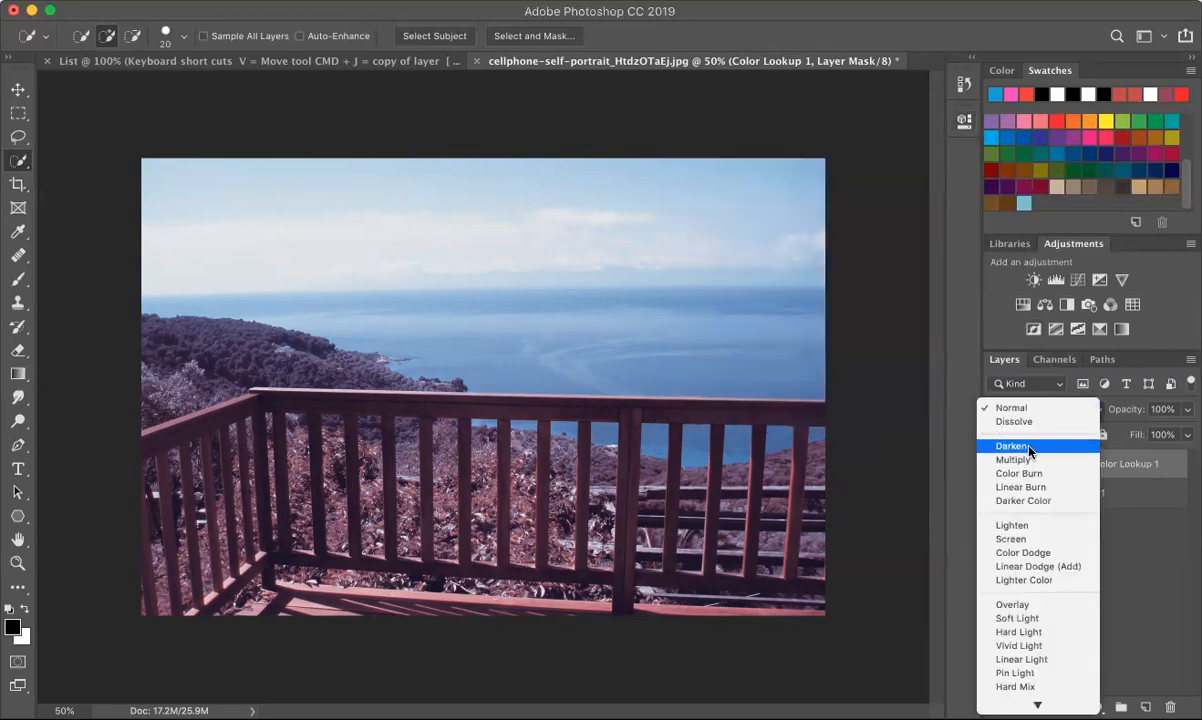
pyautogui.press('Down')
pyautogui.press('Down')
pyautogui.press('Down')
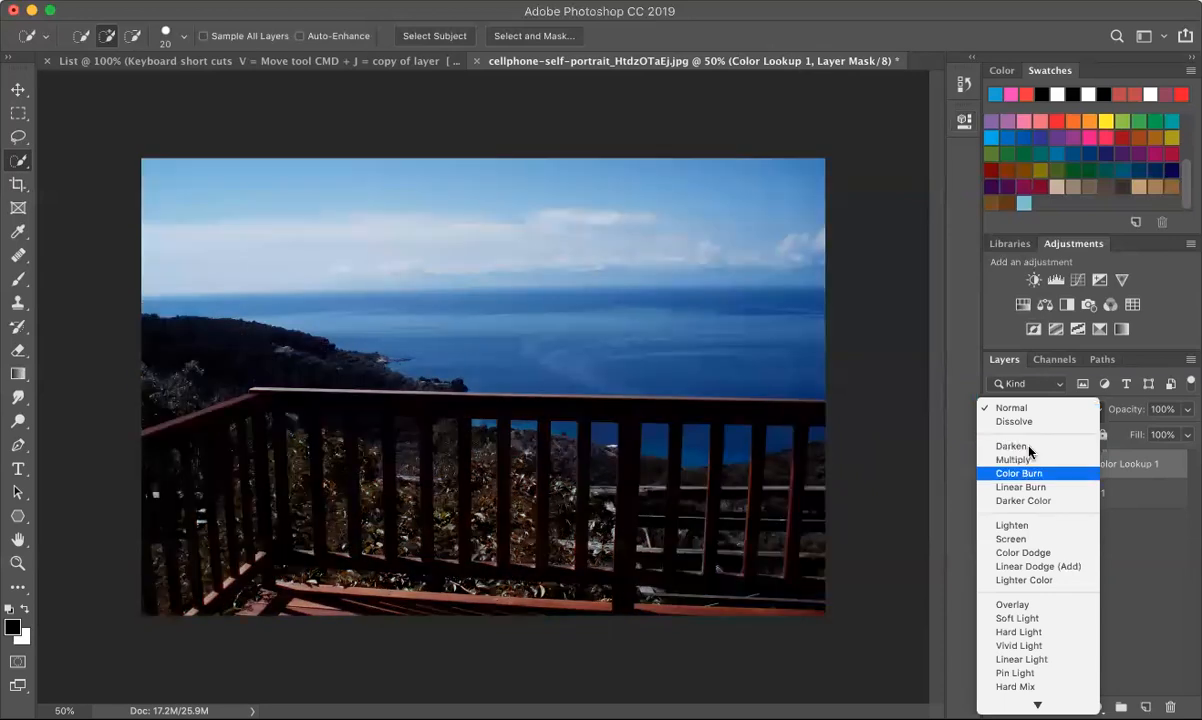
pyautogui.press('Down')
pyautogui.press('Down')
pyautogui.press('Down')
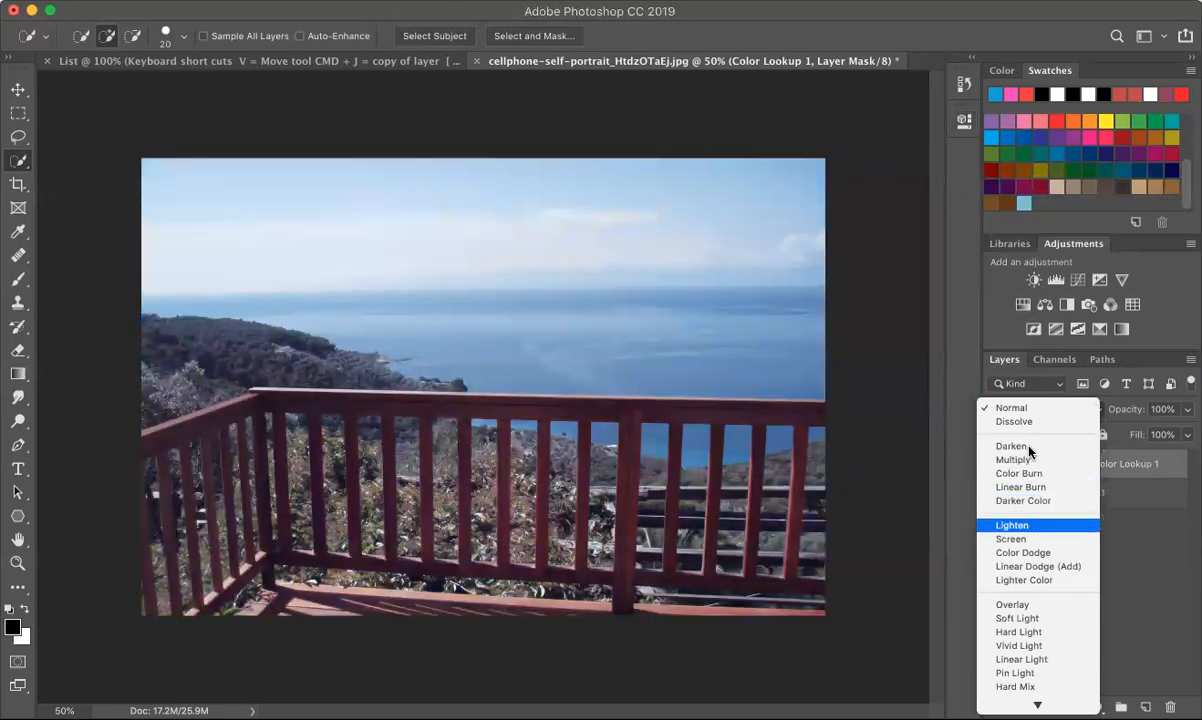
pyautogui.press('Down')
pyautogui.press('Down')
pyautogui.press('Down')
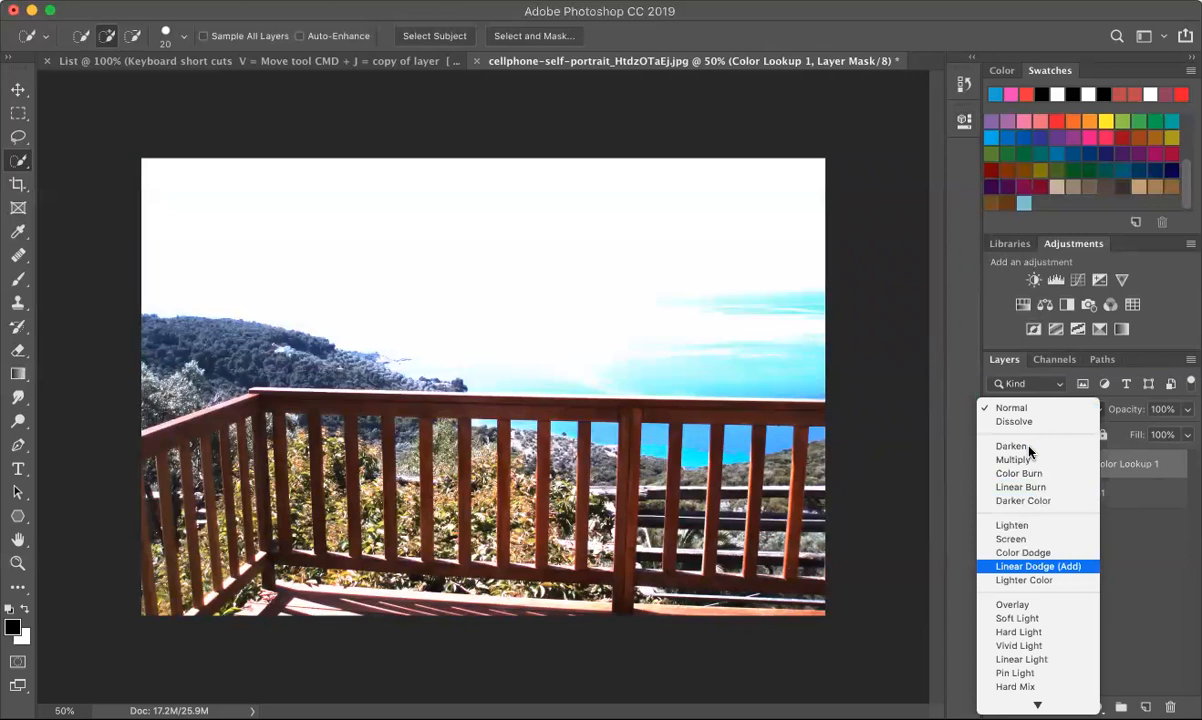
pyautogui.press('Down')
pyautogui.press('Down')
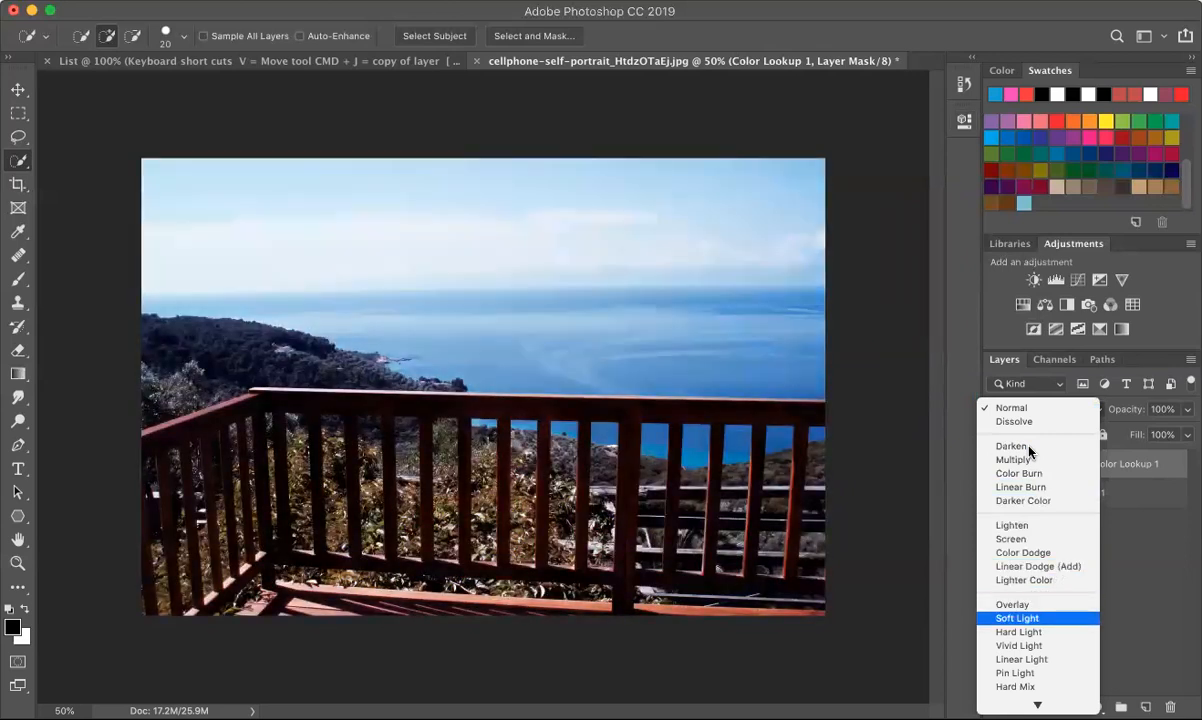
pyautogui.click(1049, 617)
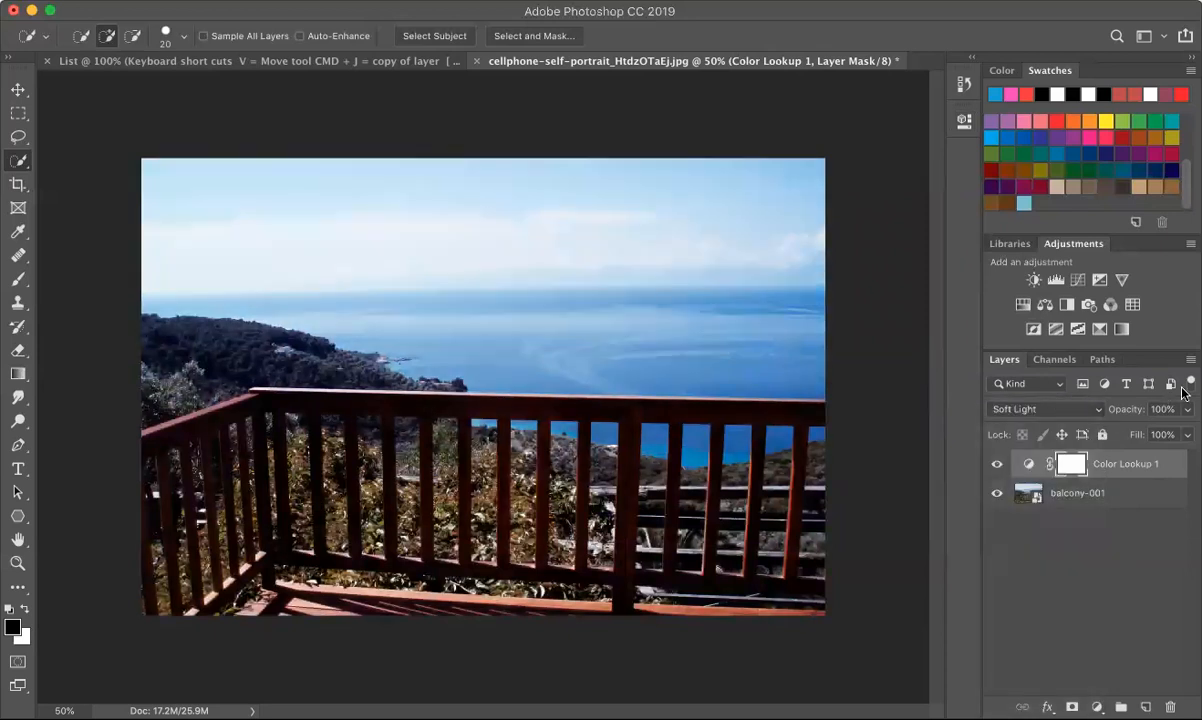
pyautogui.click(1133, 435)
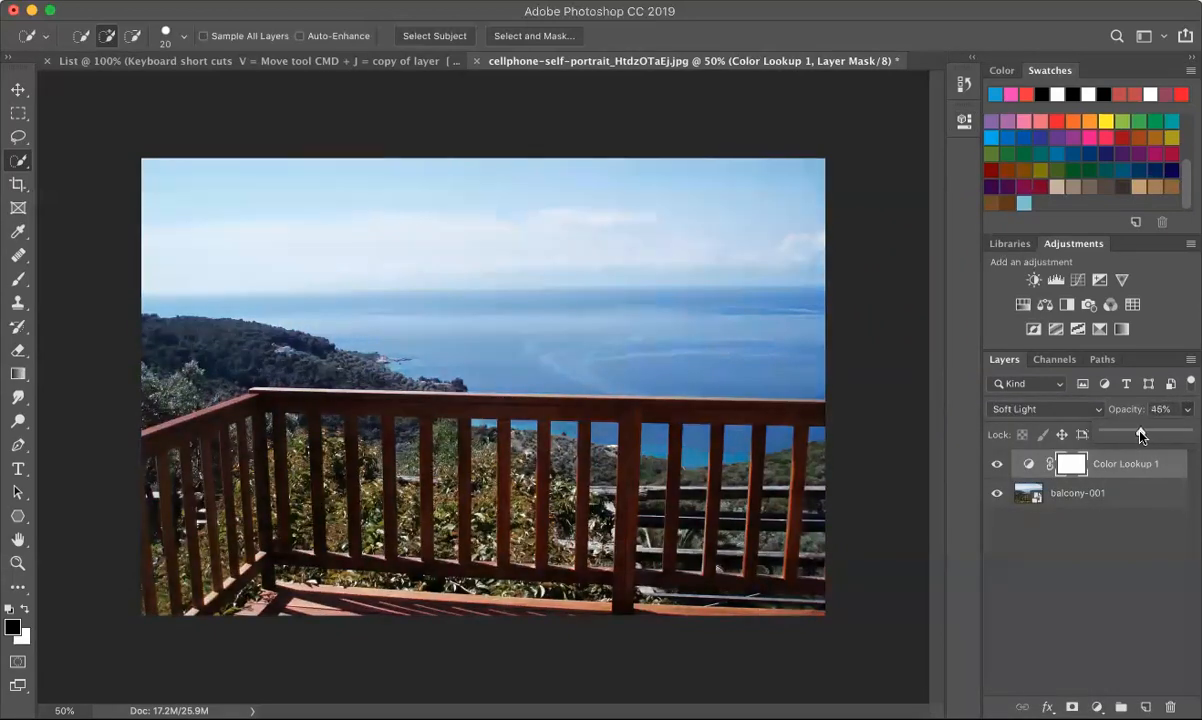
# Compare the image with the Color Lookup layer hidden and shown, and lower the layer's opacity to about 18%.
pyautogui.click(997, 464)
pyautogui.click(998, 464)
pyautogui.click(997, 464)
pyautogui.click(997, 464)
pyautogui.click(997, 464)
pyautogui.click(997, 464)
pyautogui.click(1187, 409)
pyautogui.moveTo(1140, 431); pyautogui.dragTo(1121, 432)
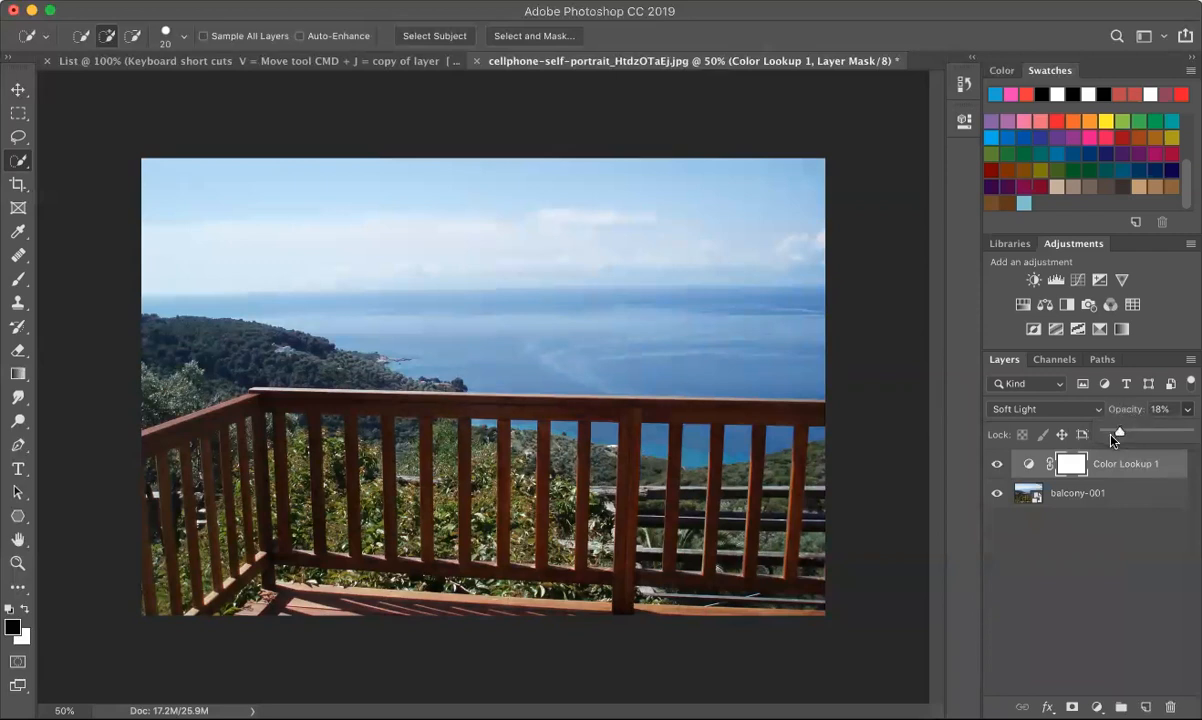
# Add a second Color Lookup adjustment and load the Crisp_Winter.look 3D LUT.
pyautogui.click(1132, 304)
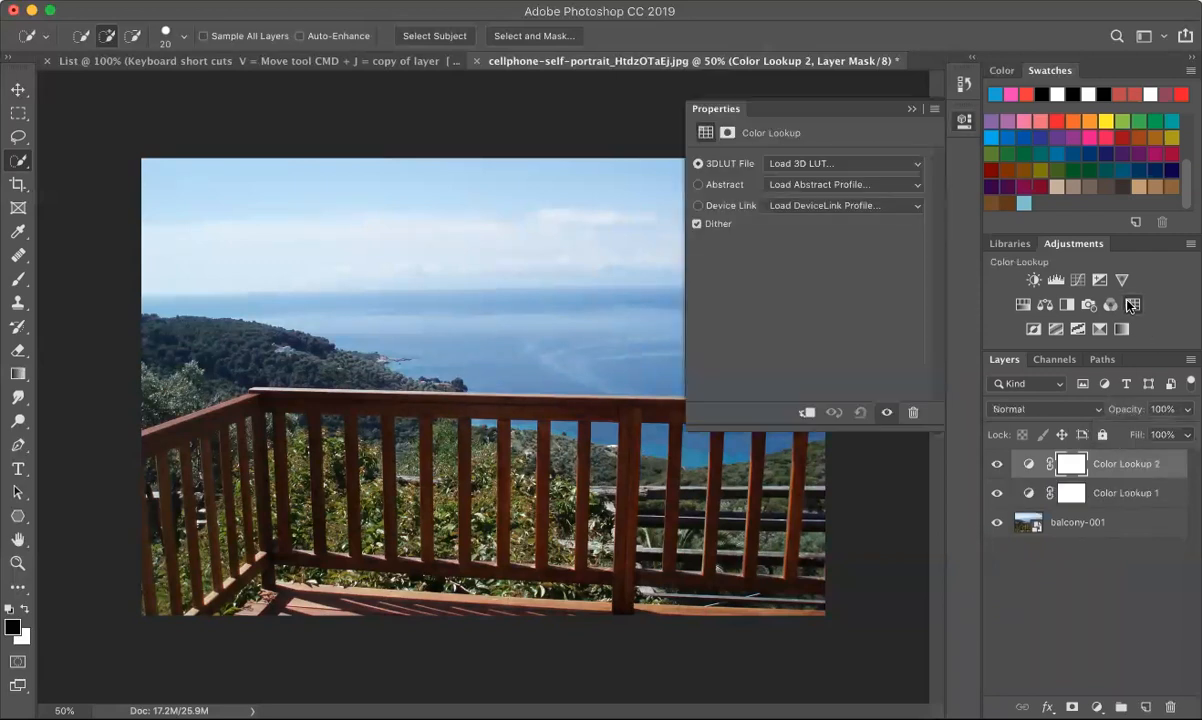
pyautogui.click(831, 163)
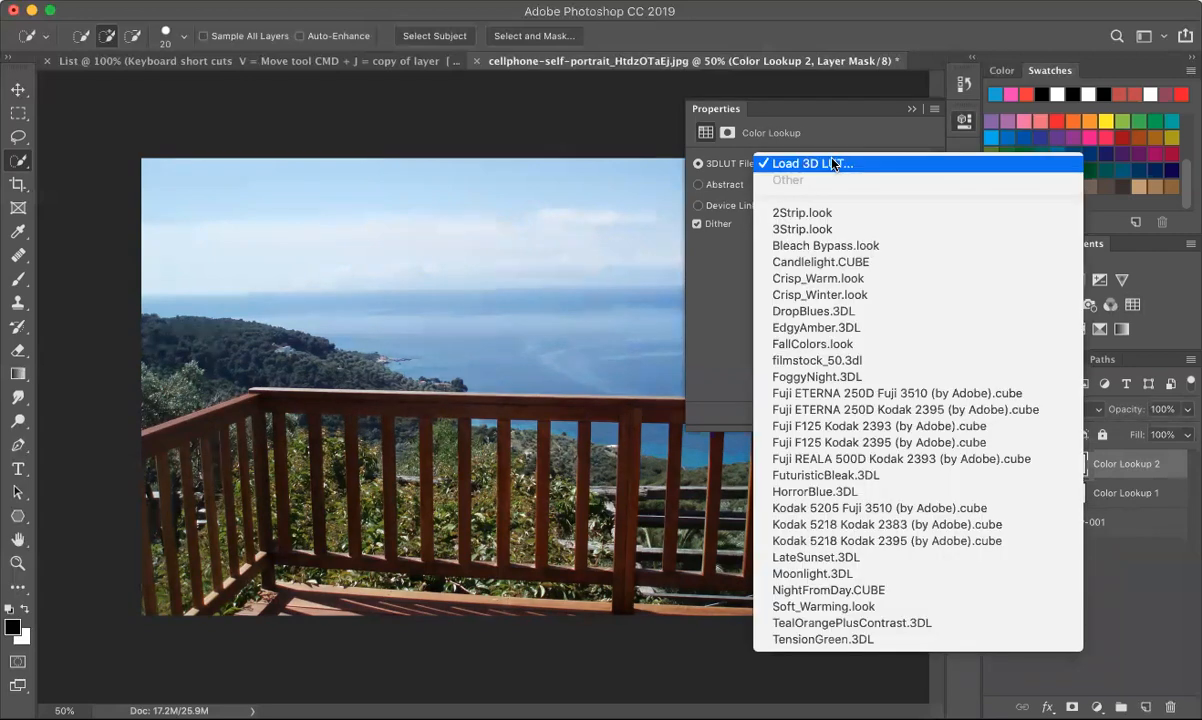
pyautogui.click(834, 300)
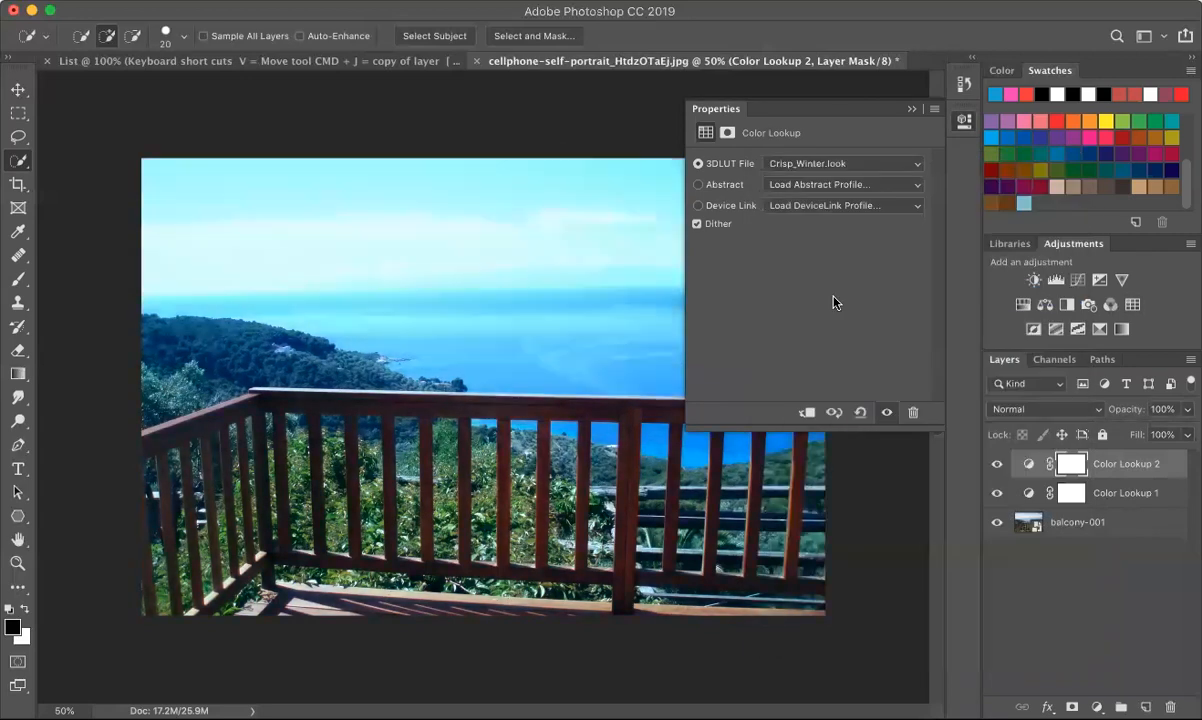
pyautogui.click(911, 108)
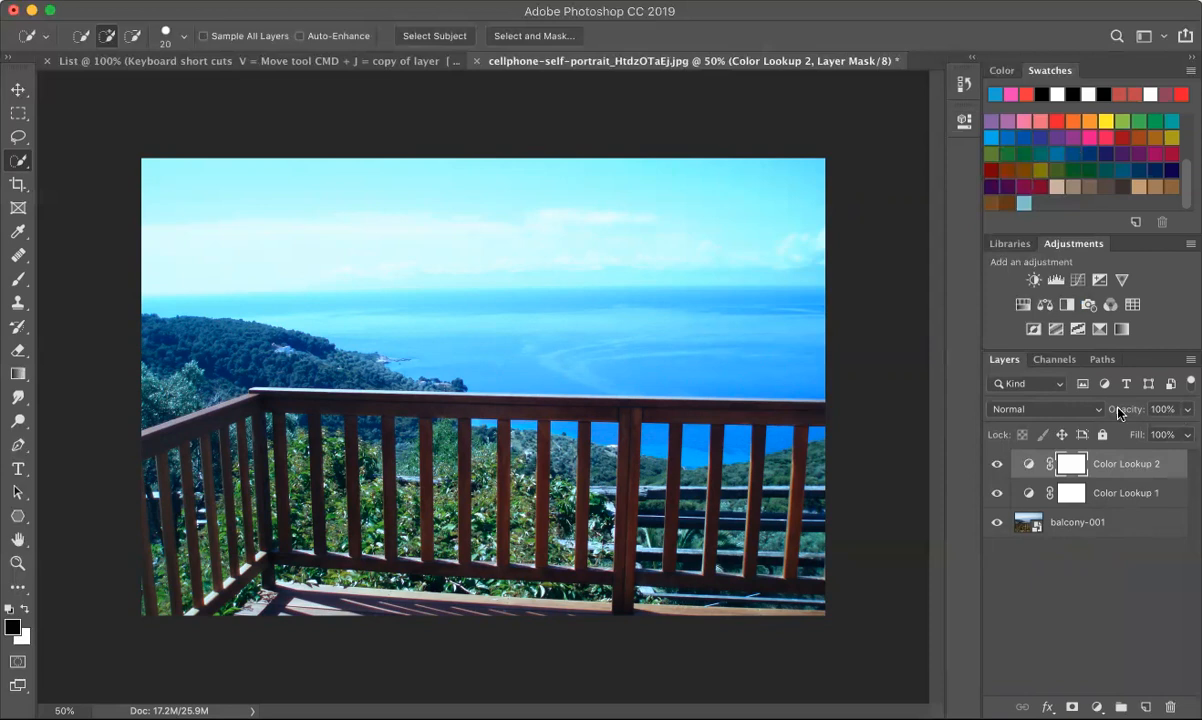
# Set the second Color Lookup layer's blend mode to Soft Light and lower its opacity to about 17%.
pyautogui.click(1090, 409)
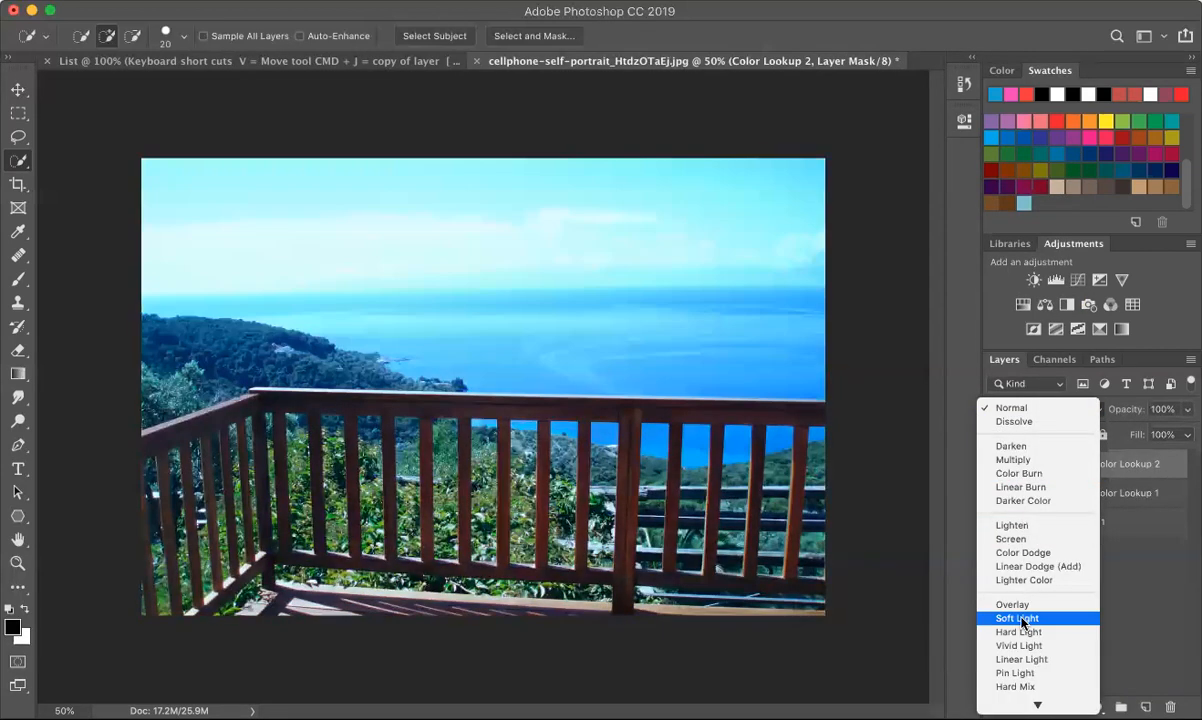
pyautogui.click(1023, 620)
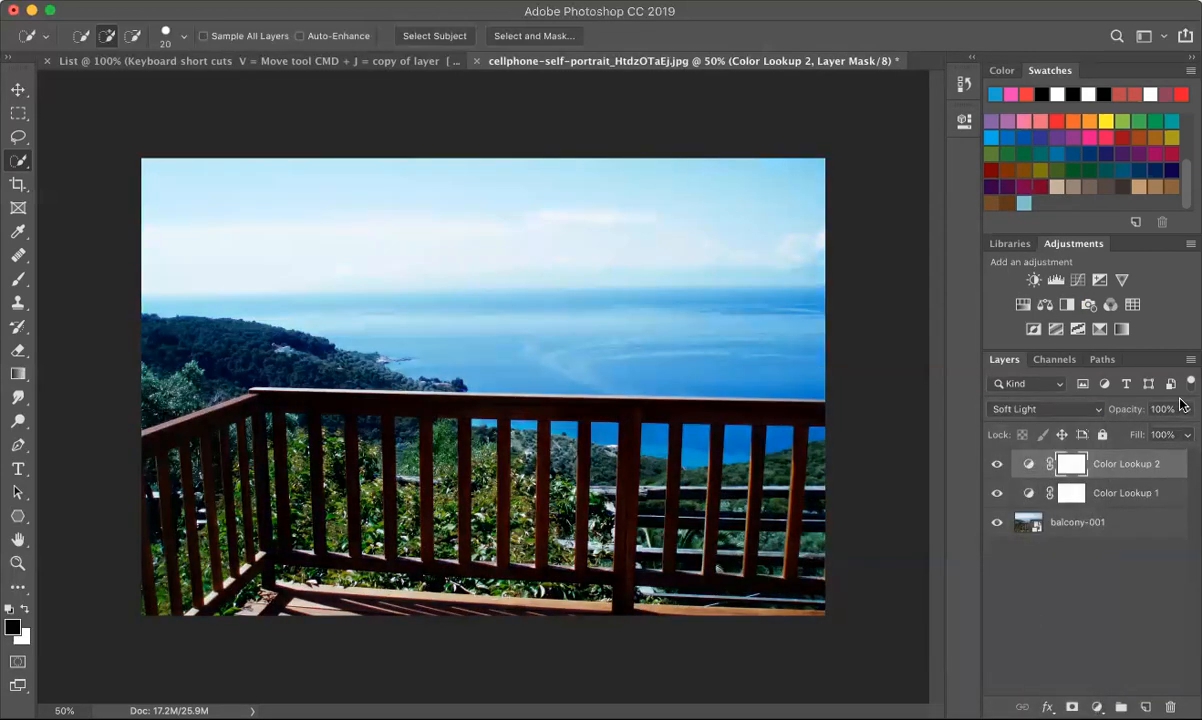
pyautogui.click(1132, 432)
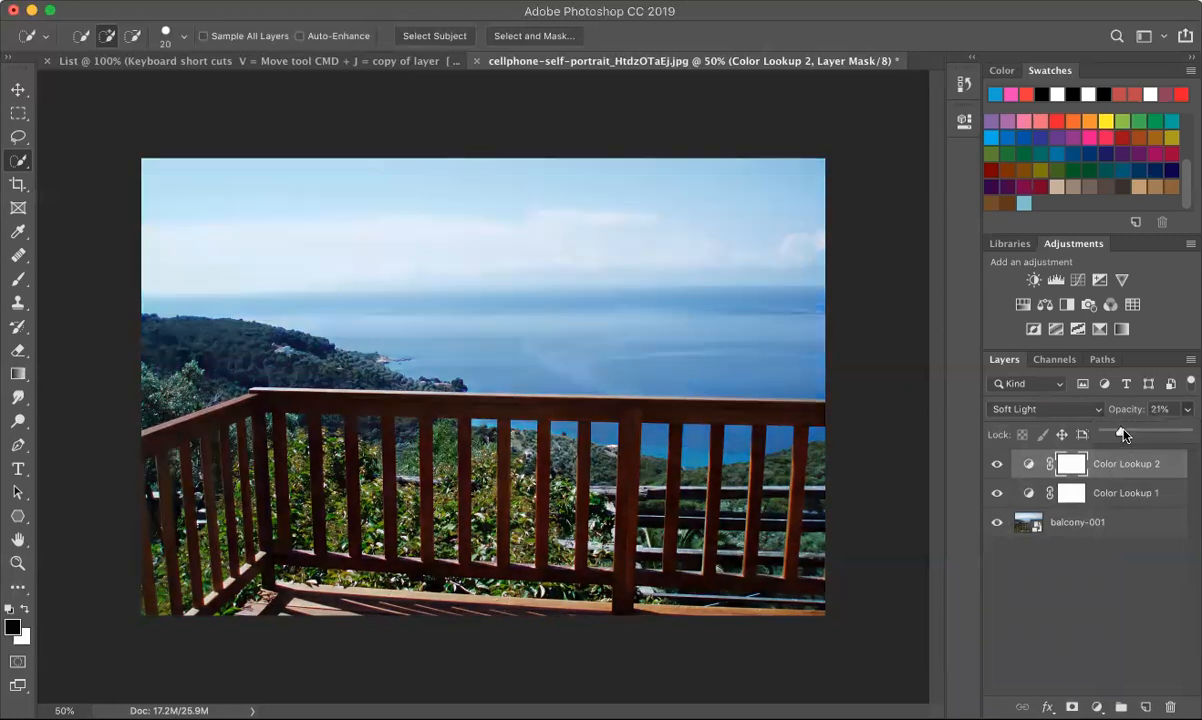
pyautogui.moveTo(1133, 433); pyautogui.dragTo(1117, 432)
# Compare the balcony image with both Color Lookup layers hidden and shown.
pyautogui.click(998, 465)
pyautogui.click(997, 493)
pyautogui.click(997, 464)
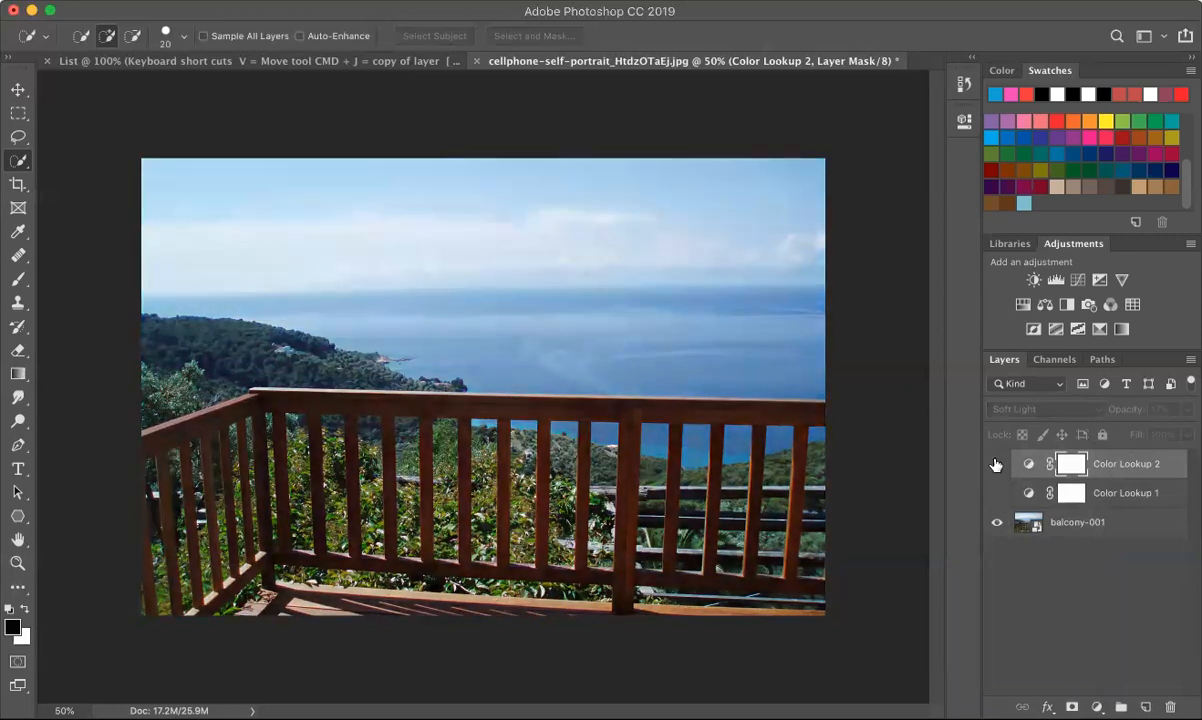
pyautogui.click(996, 494)
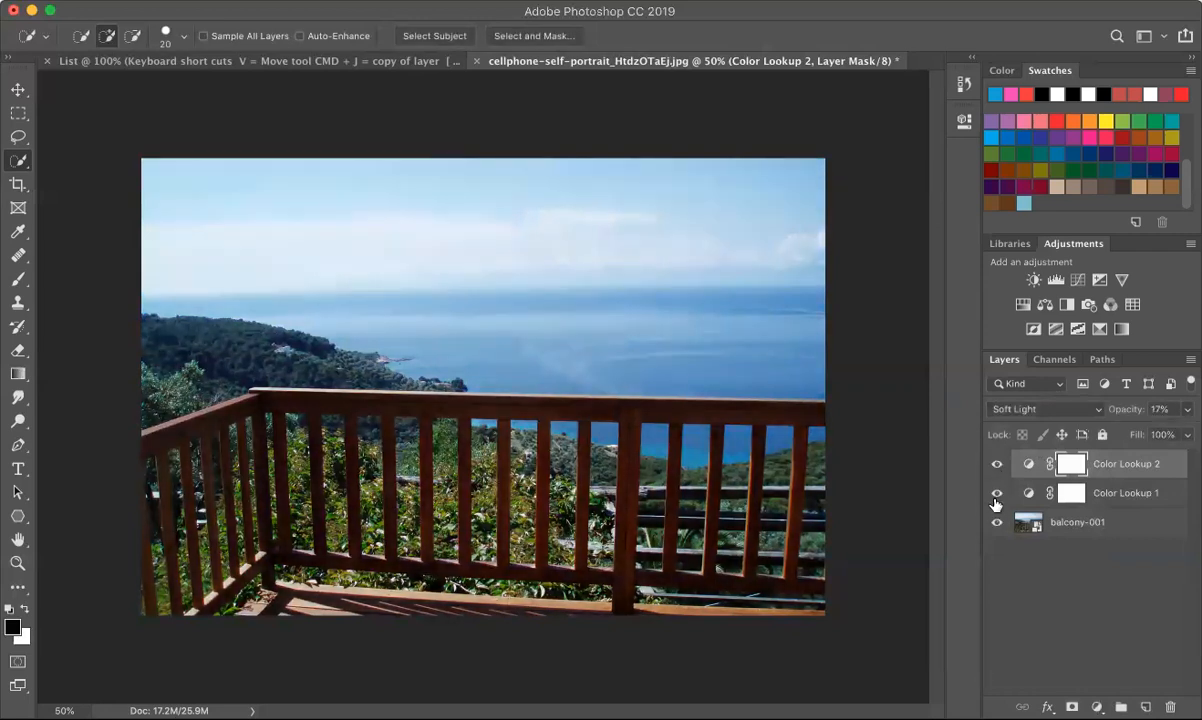
# Select both Color Lookup layers and delete them.
pyautogui.click(1161, 497)
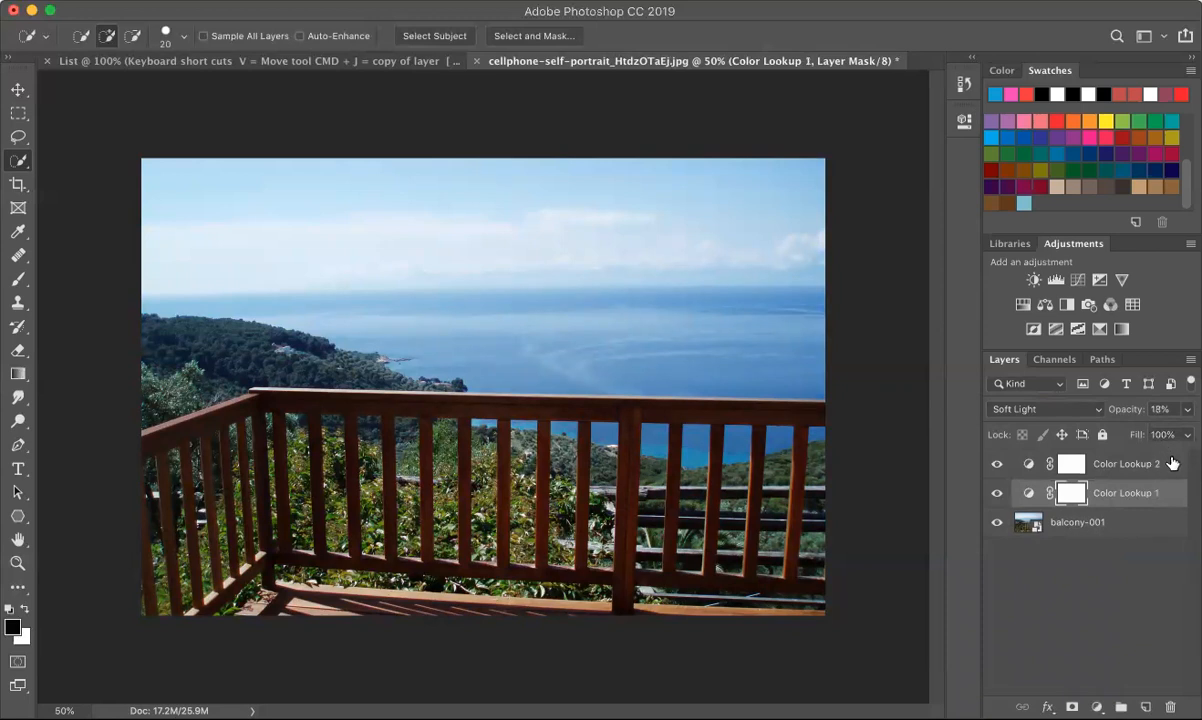
pyautogui.keyDown('shift'); pyautogui.click(1175, 464); pyautogui.keyUp('shift')
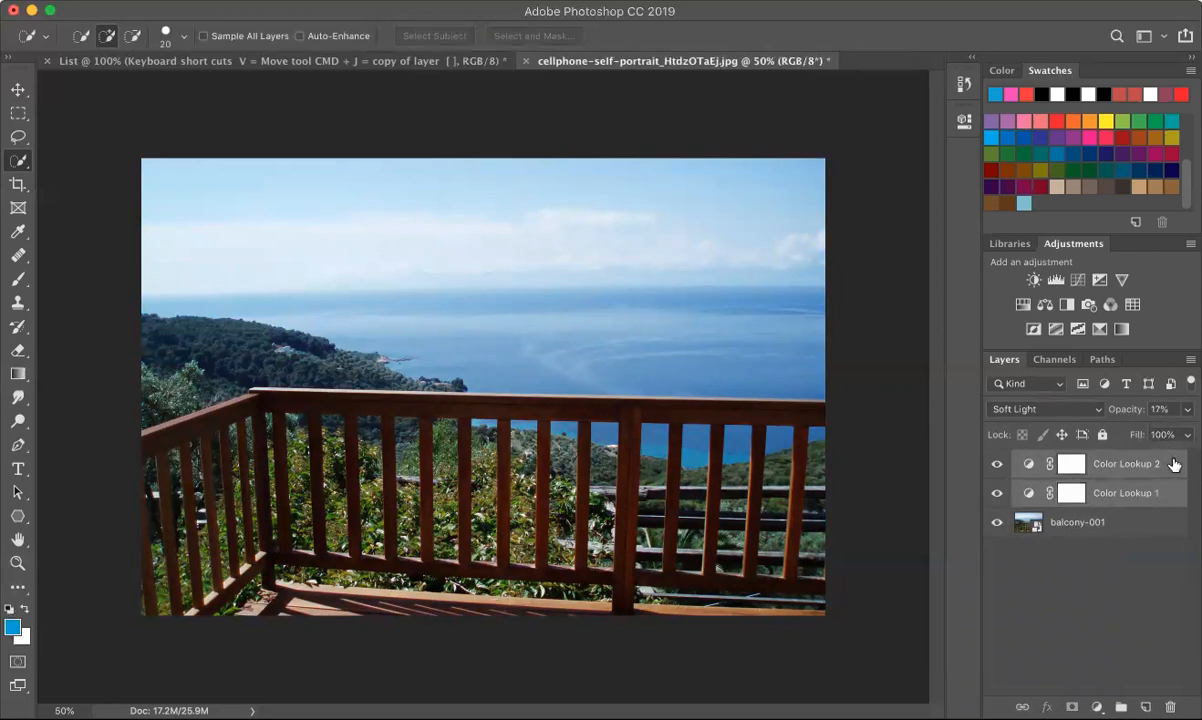
pyautogui.press('BackSpace')
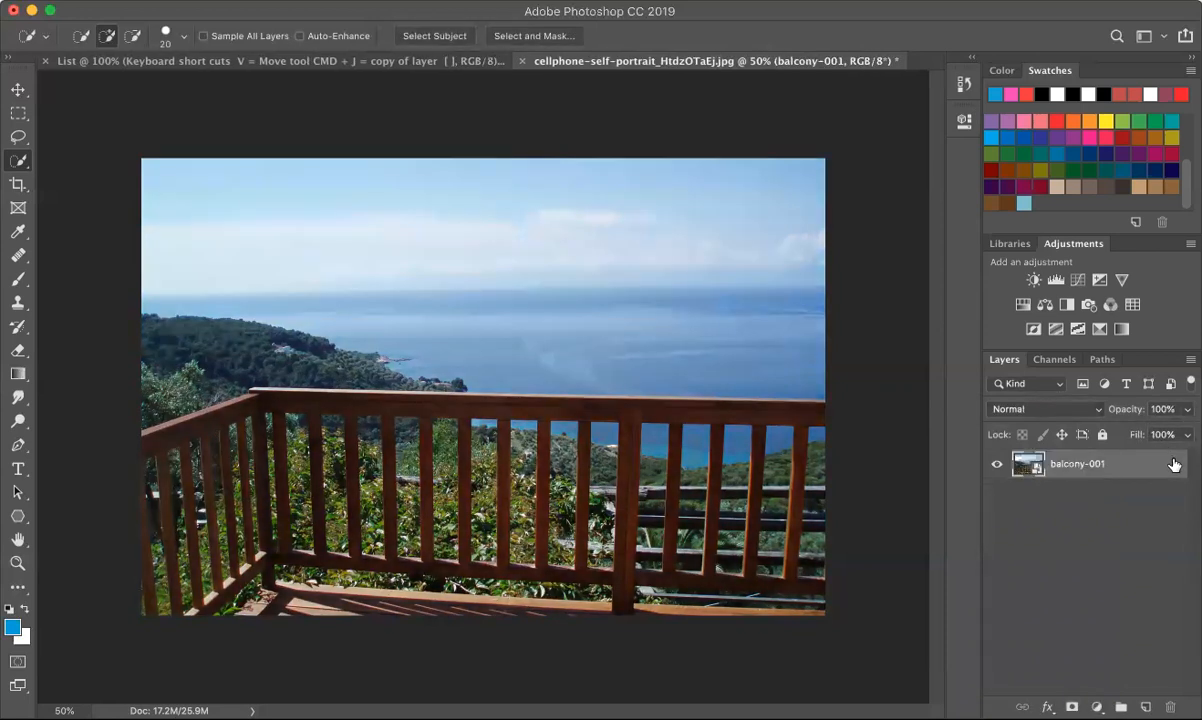
# Add a Gradient Map adjustment, try several gradient presets including red-green and blue-yellow, and apply the Chrome preset.
pyautogui.click(1121, 331)
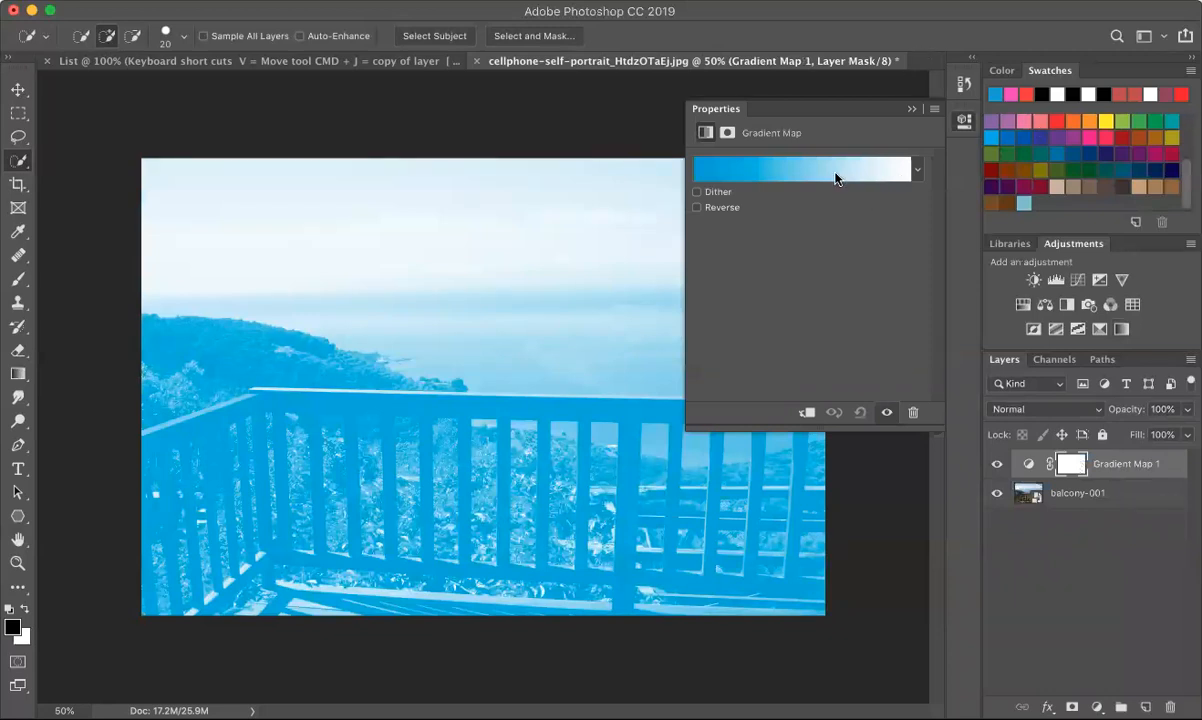
pyautogui.click(917, 172)
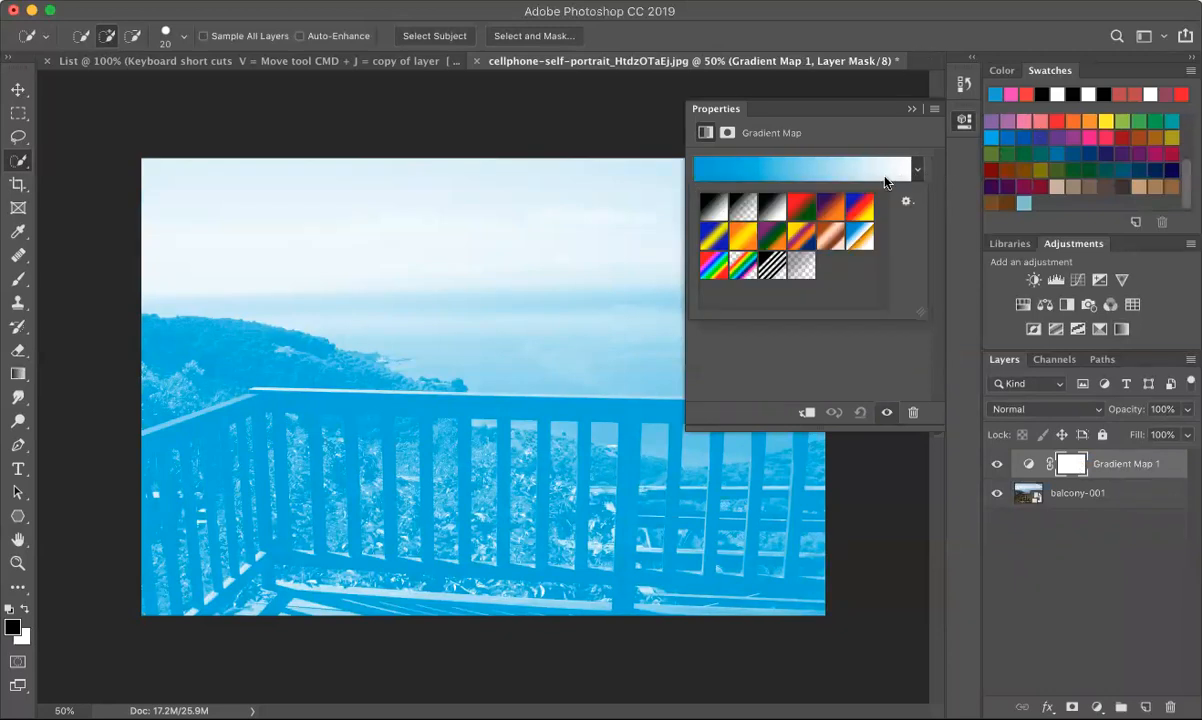
pyautogui.click(801, 207)
pyautogui.click(776, 207)
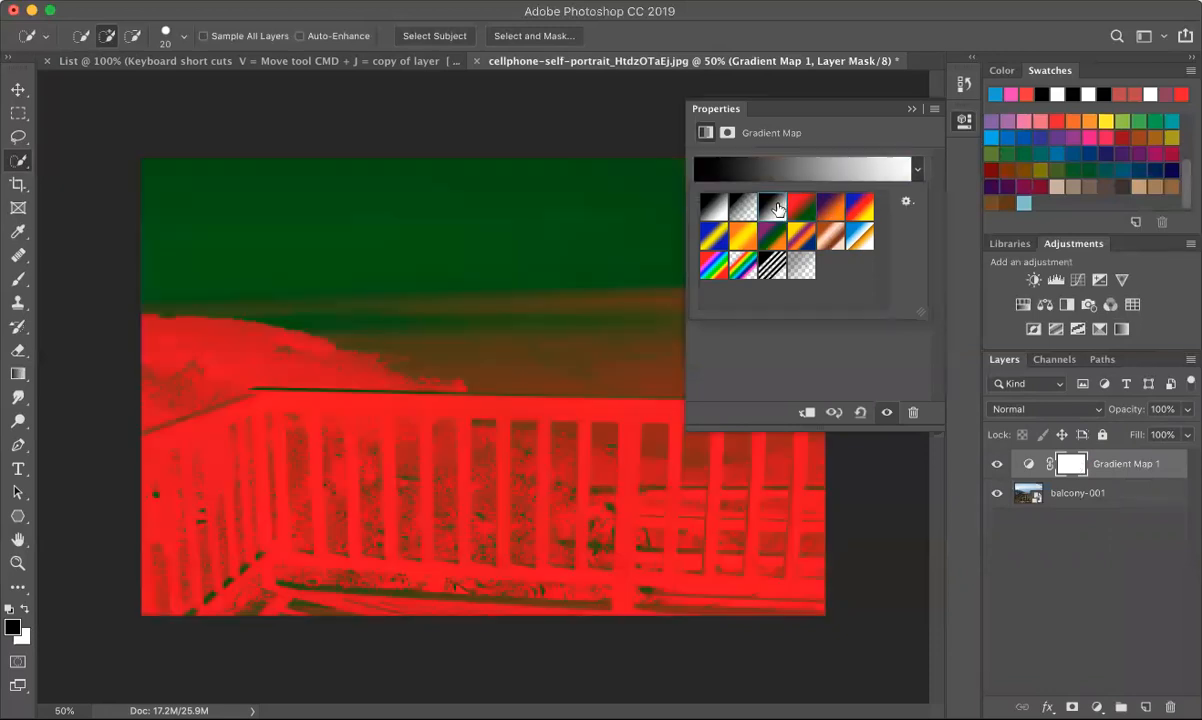
pyautogui.click(772, 236)
pyautogui.click(713, 236)
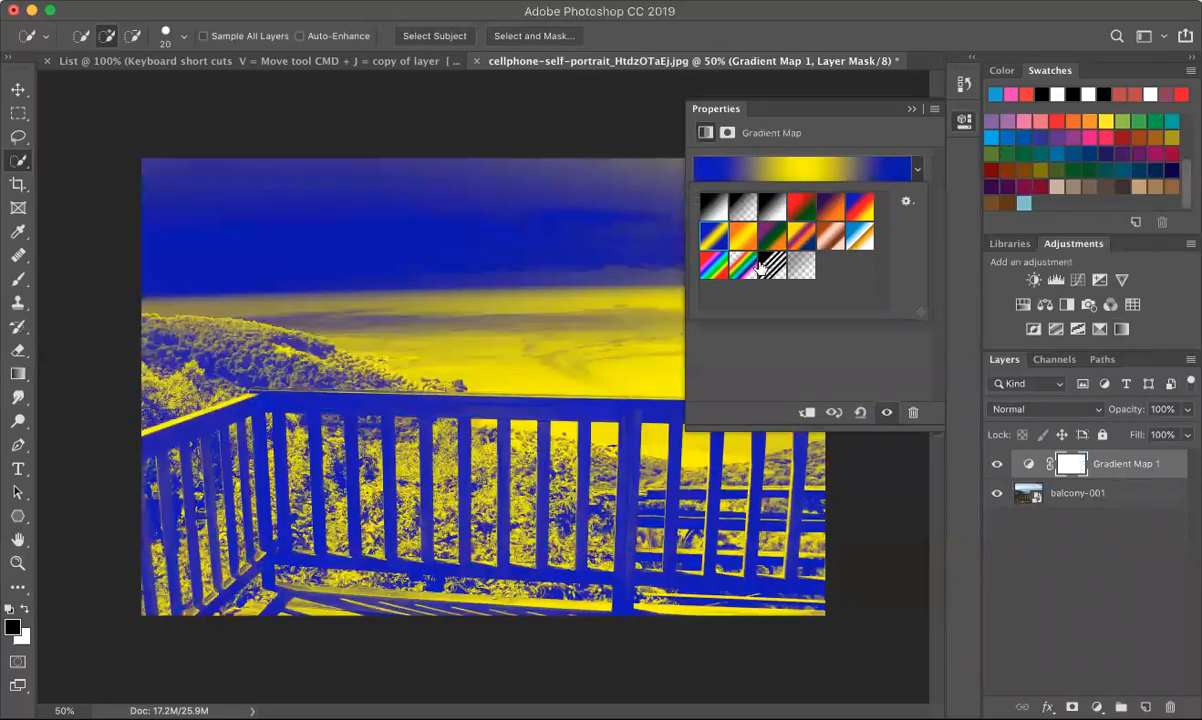
pyautogui.click(764, 266)
pyautogui.click(859, 237)
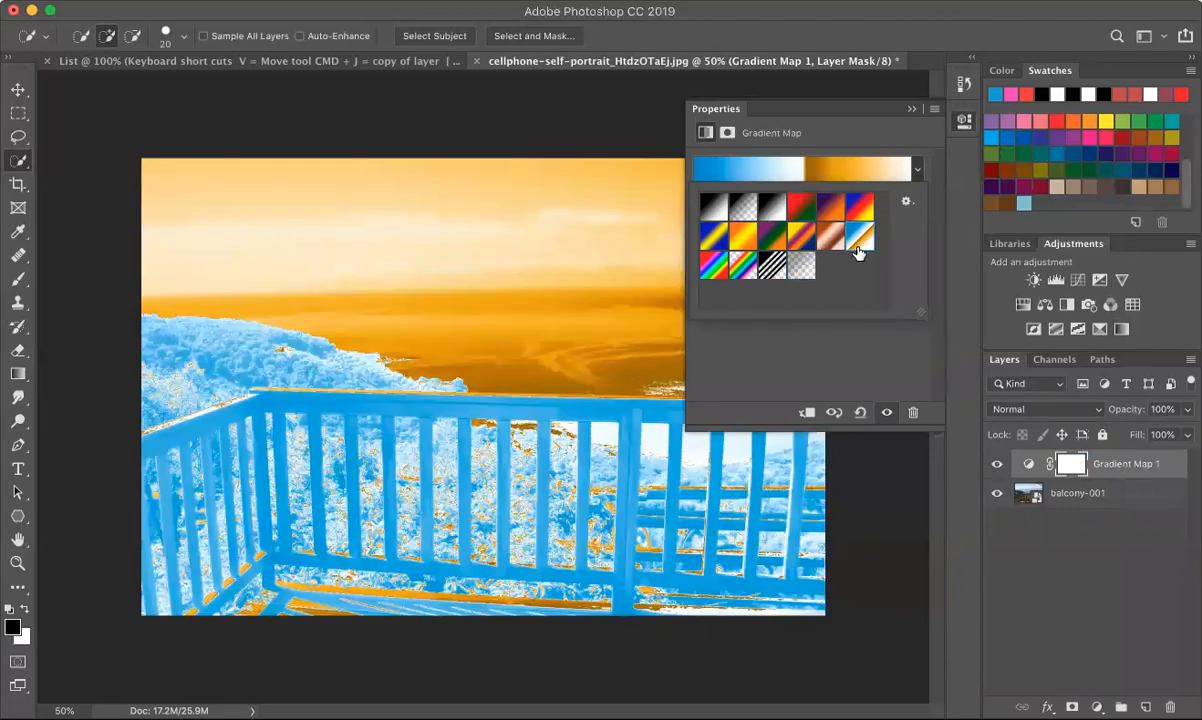
# Switch the gradient map to the Violet, Orange preset and recolor its violet stop to light purple #925ae9.
pyautogui.click(789, 171)
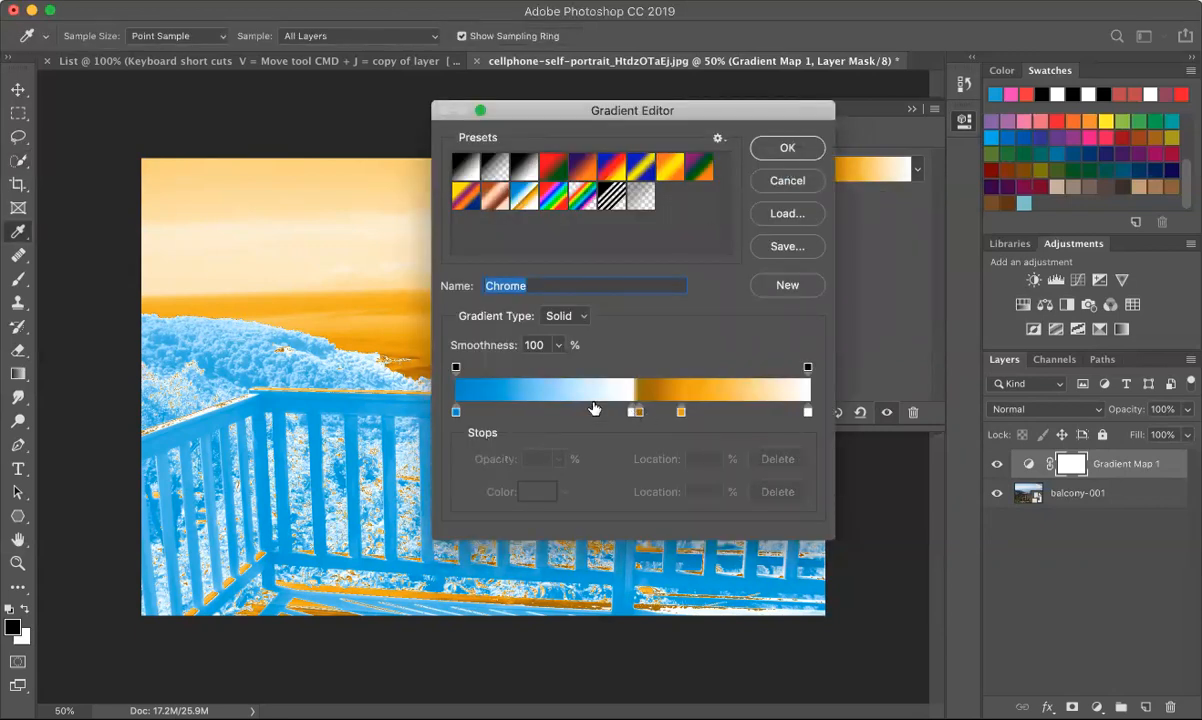
pyautogui.click(581, 170)
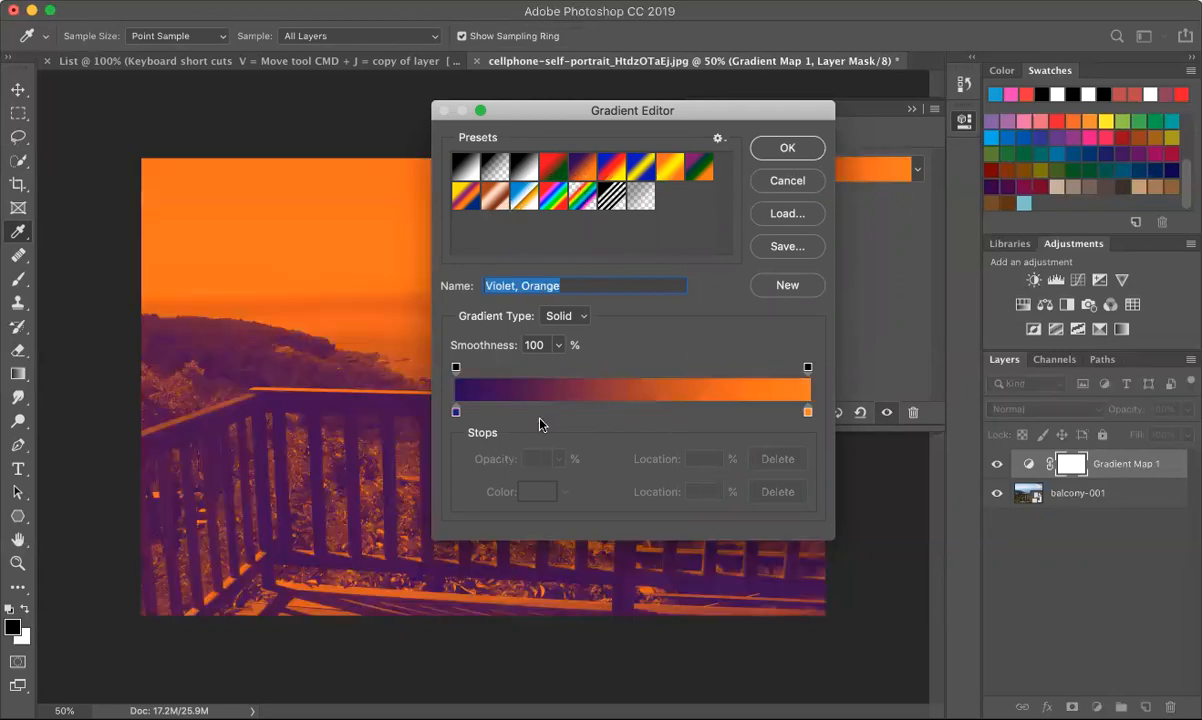
pyautogui.click(456, 413)
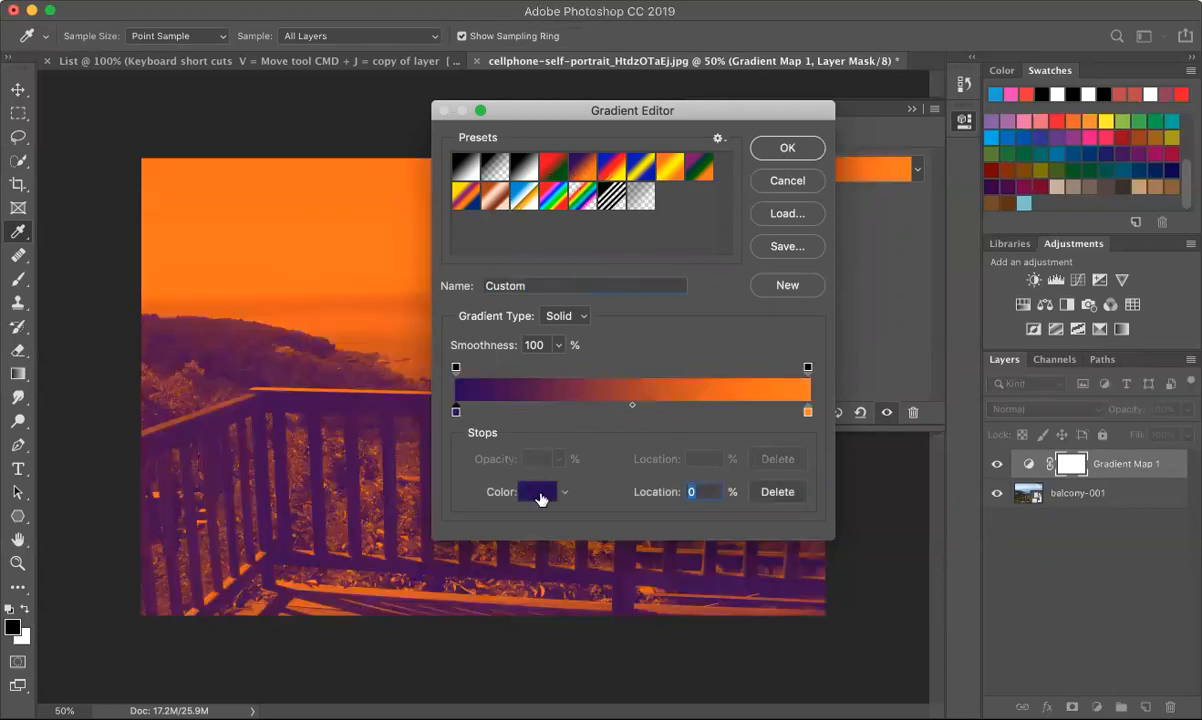
pyautogui.click(540, 492)
pyautogui.click(543, 218)
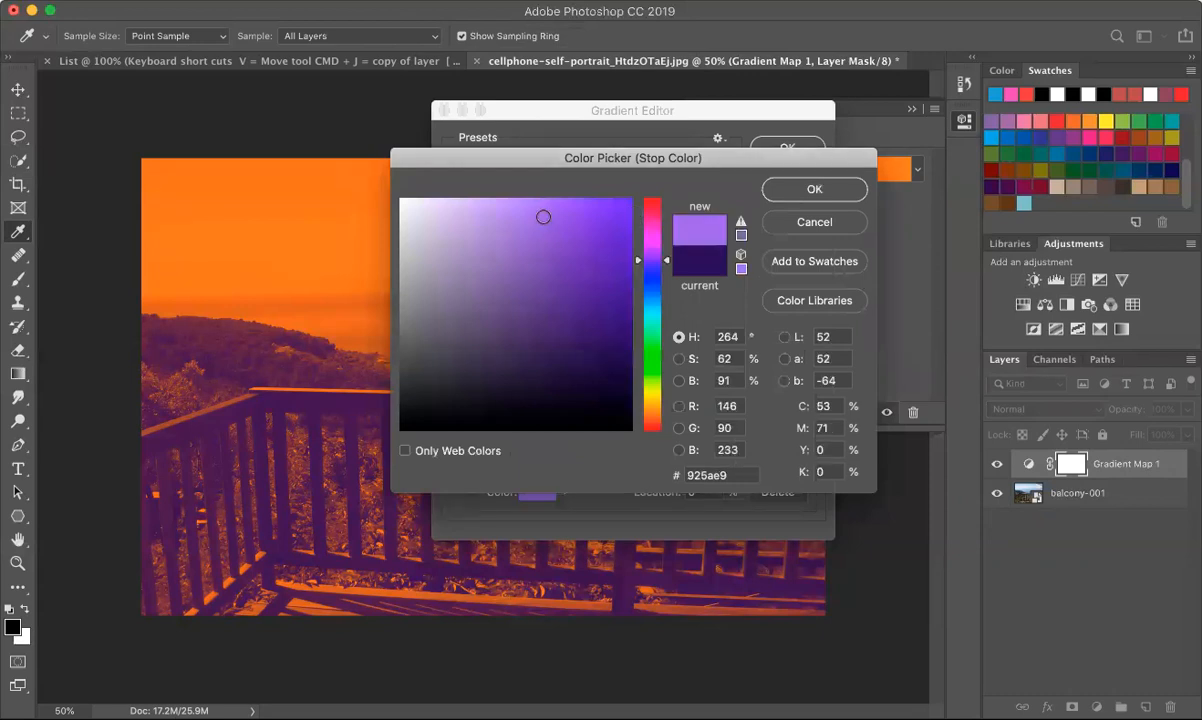
pyautogui.click(805, 192)
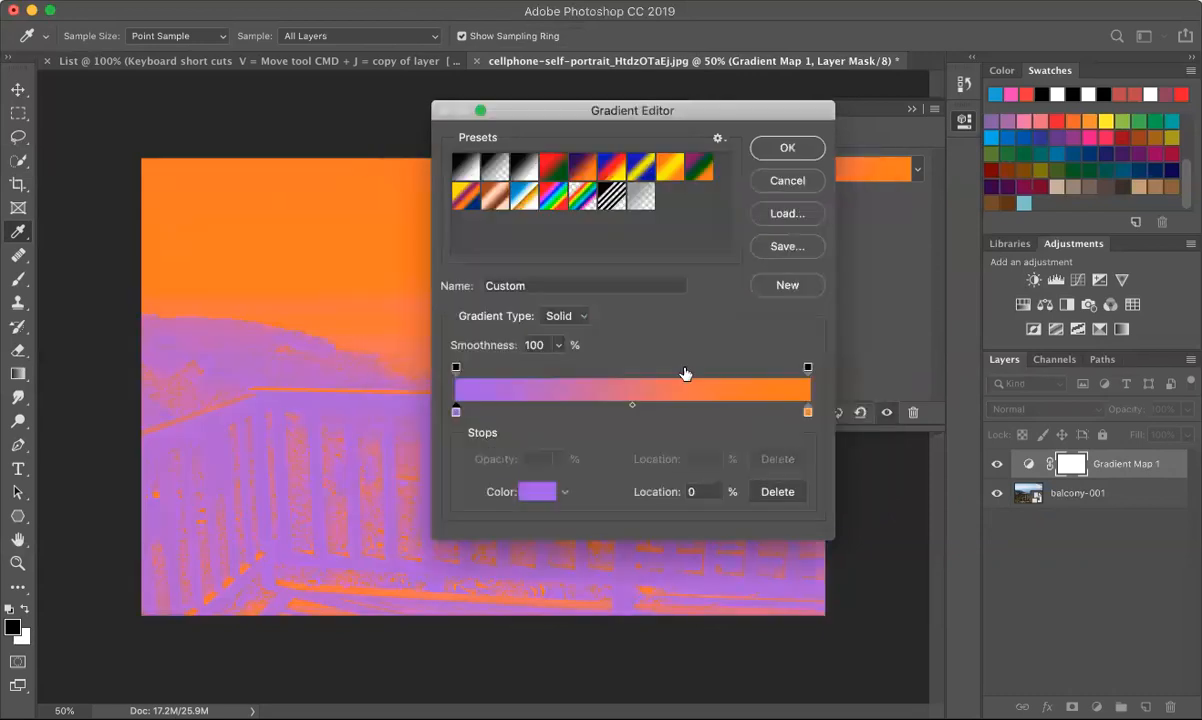
# Recolor the gradient map's orange end stop to light pink #ee8e9e, apply the custom gradient and collapse the adjustment's properties.
pyautogui.click(808, 411)
pyautogui.doubleClick(692, 491)
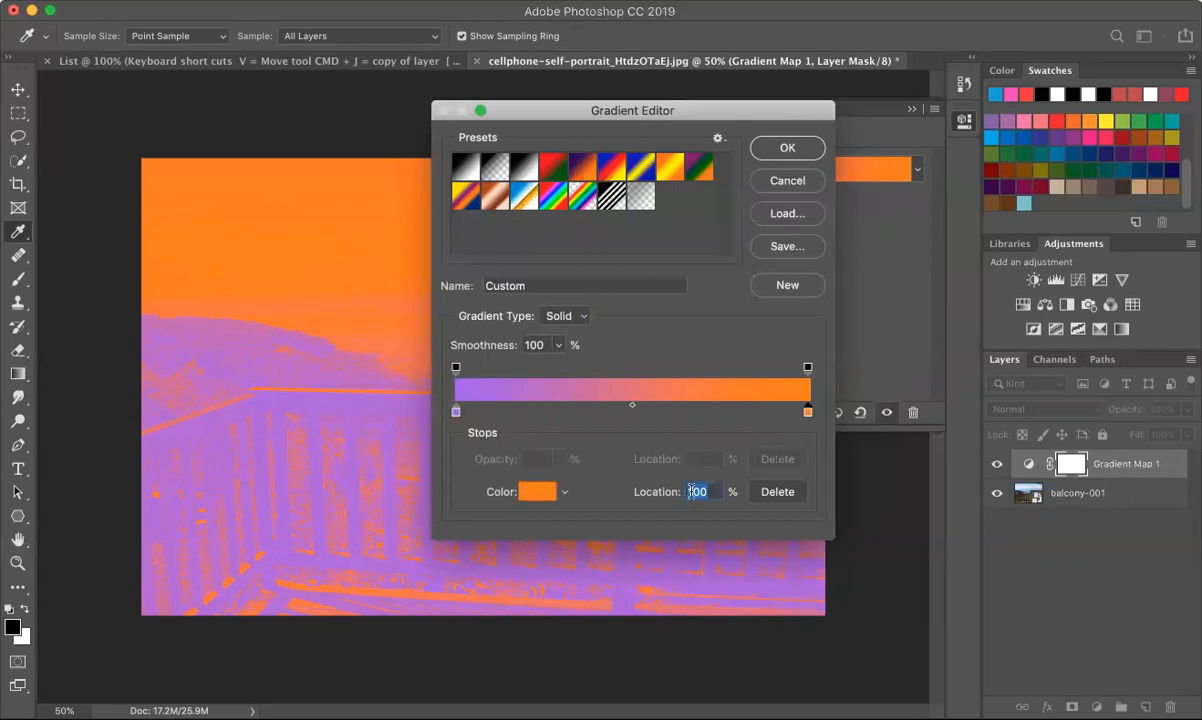
pyautogui.click(545, 491)
pyautogui.click(643, 305)
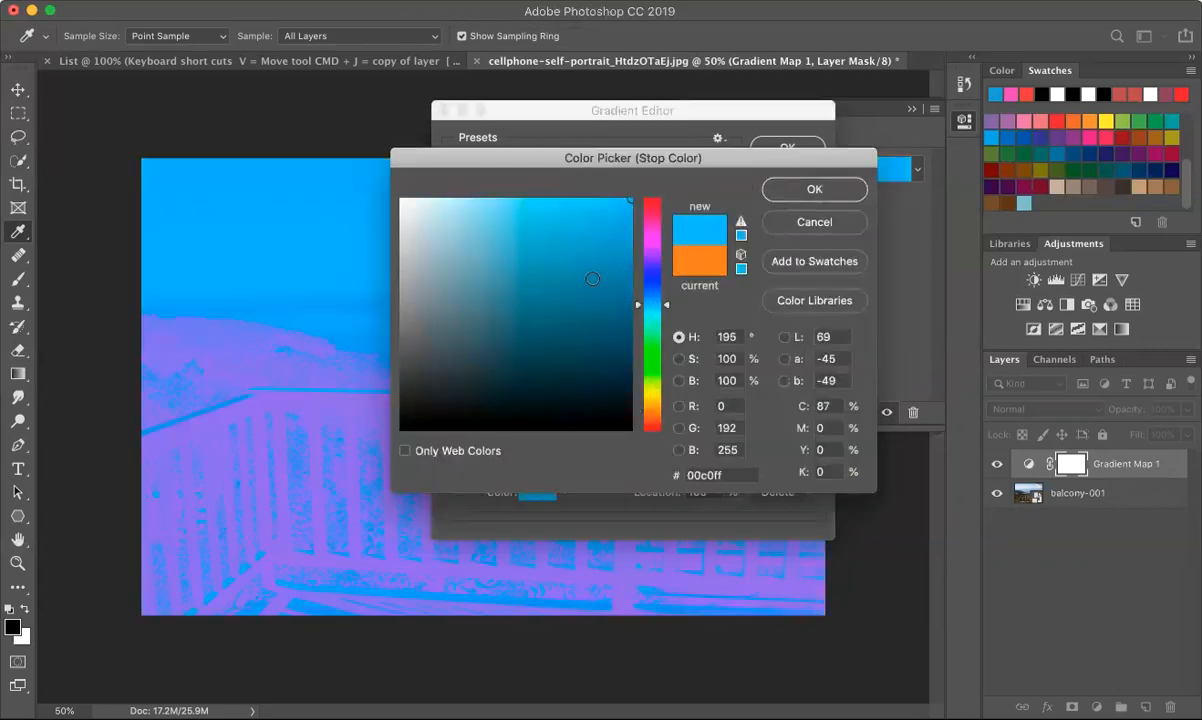
pyautogui.click(517, 211)
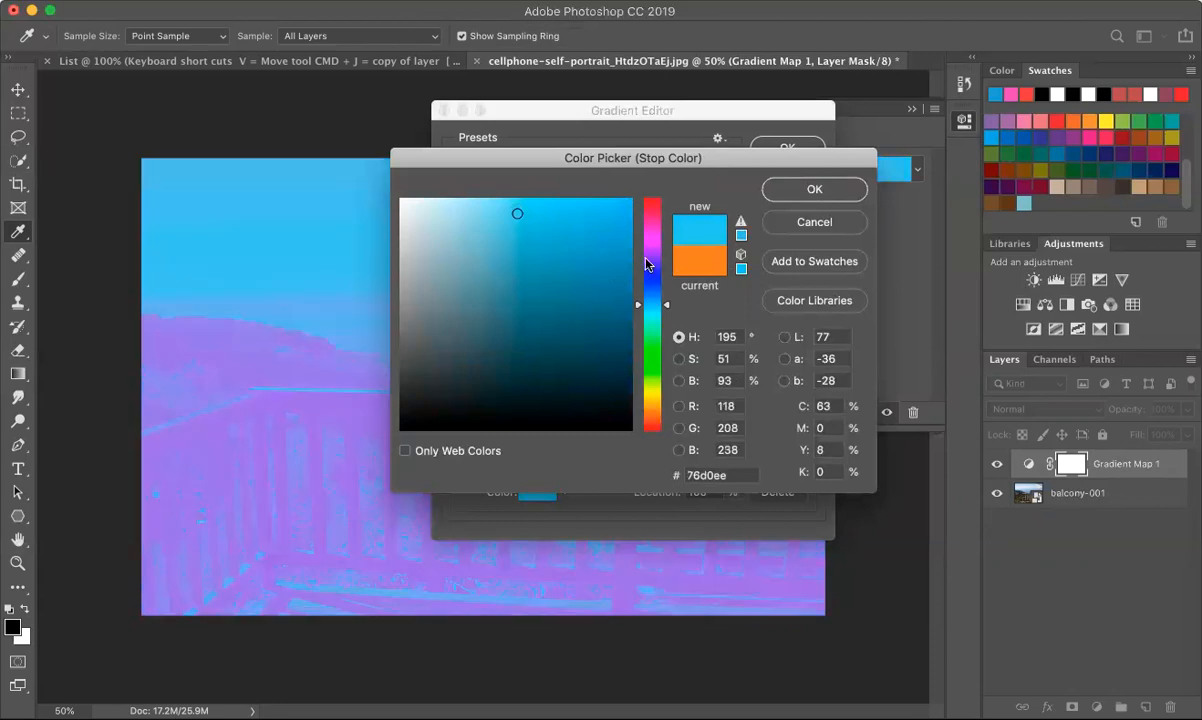
pyautogui.moveTo(669, 305); pyautogui.dragTo(669, 204)
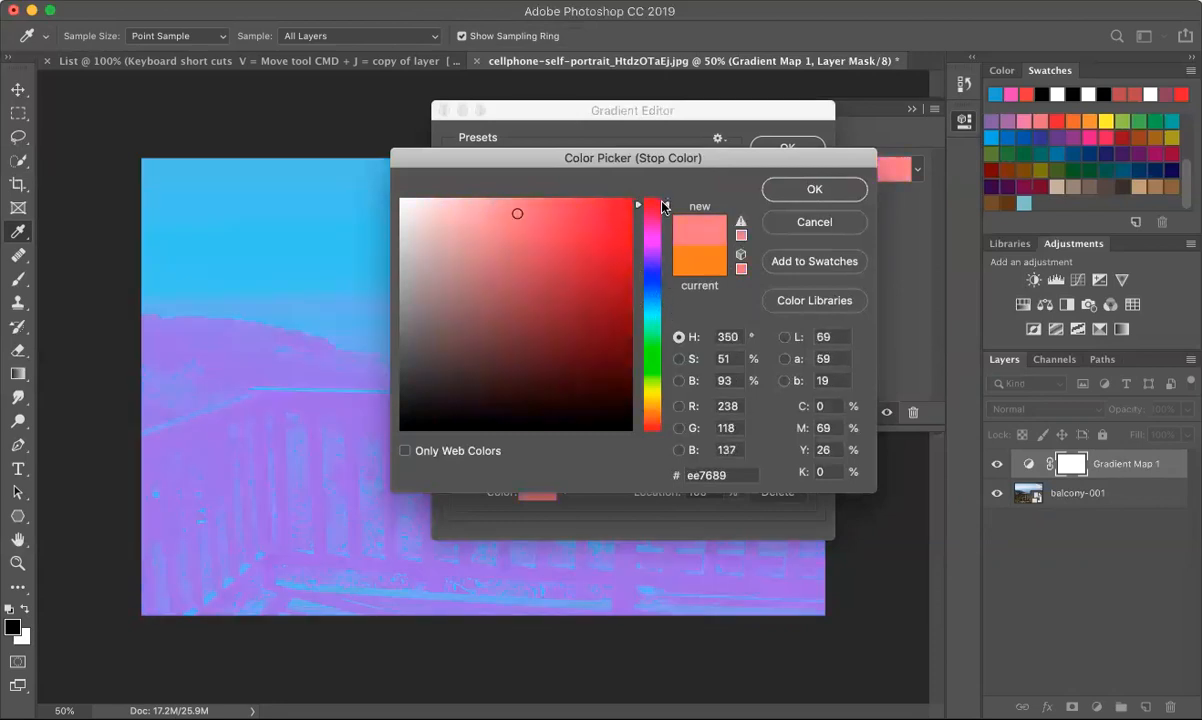
pyautogui.click(493, 213)
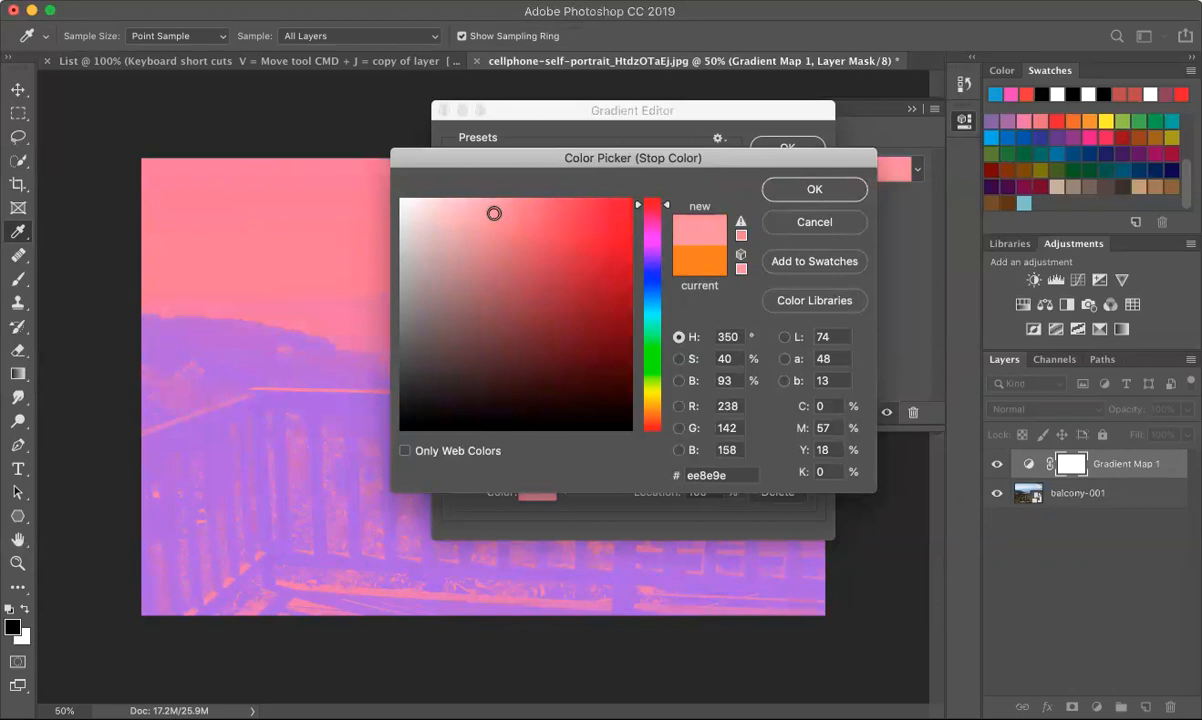
pyautogui.click(825, 191)
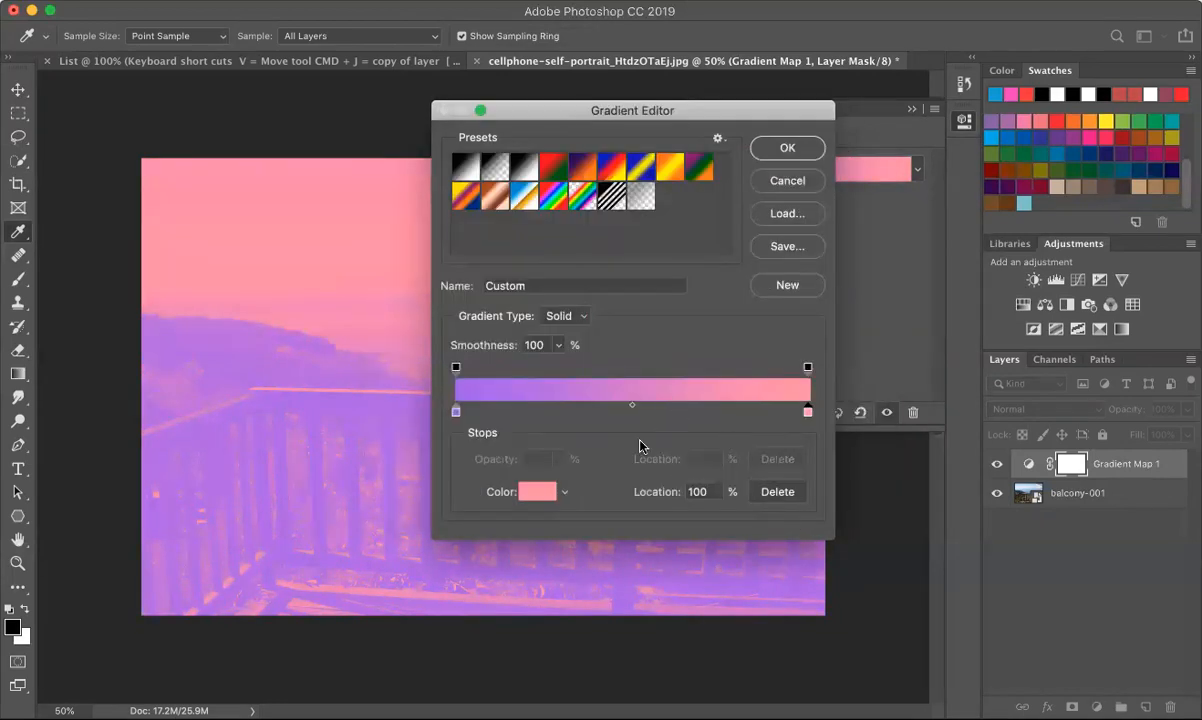
pyautogui.click(787, 149)
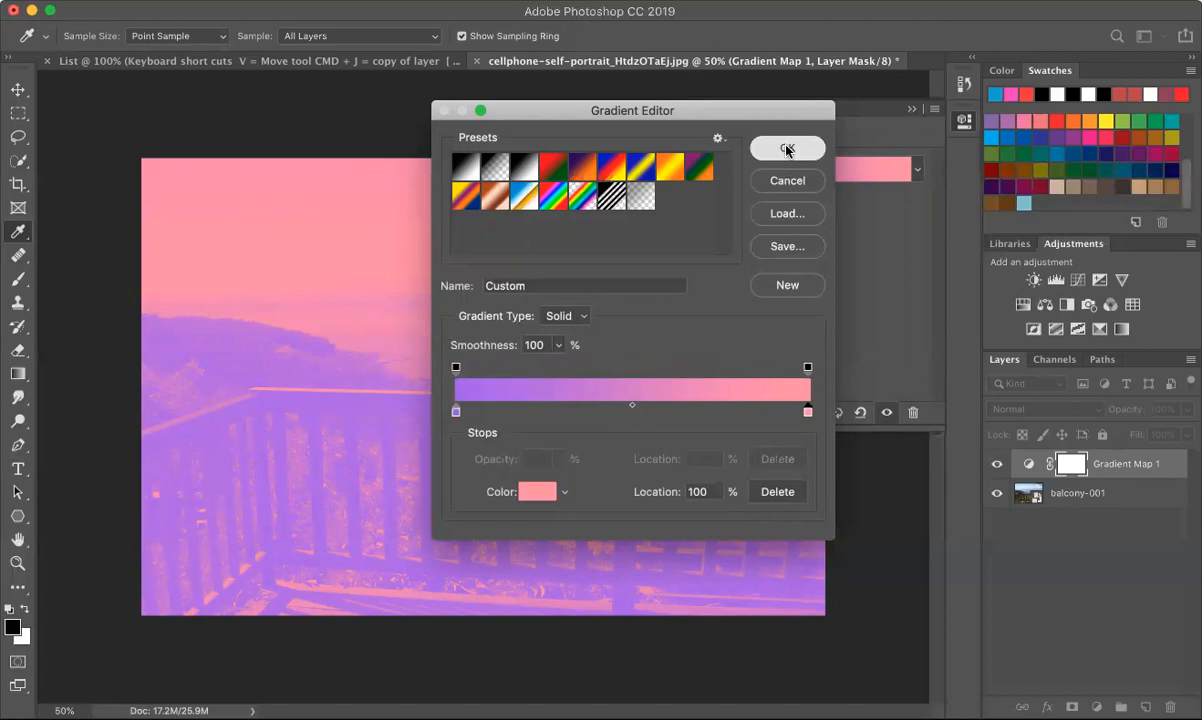
pyautogui.press('w')
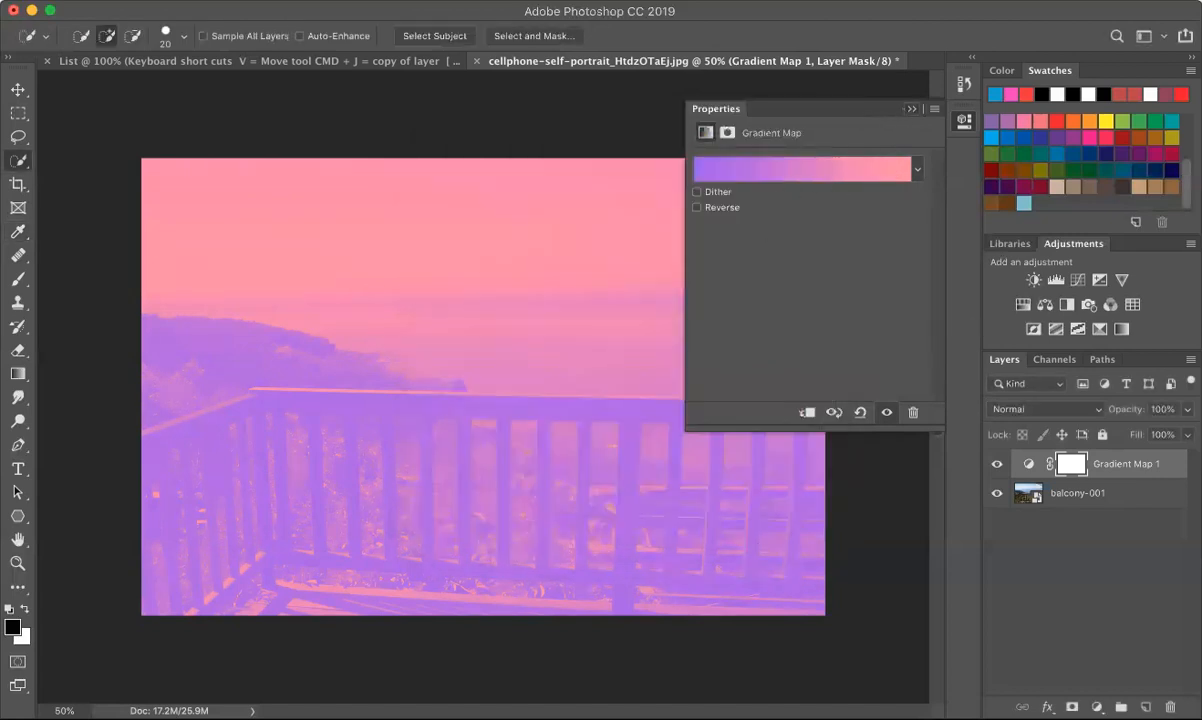
pyautogui.click(911, 109)
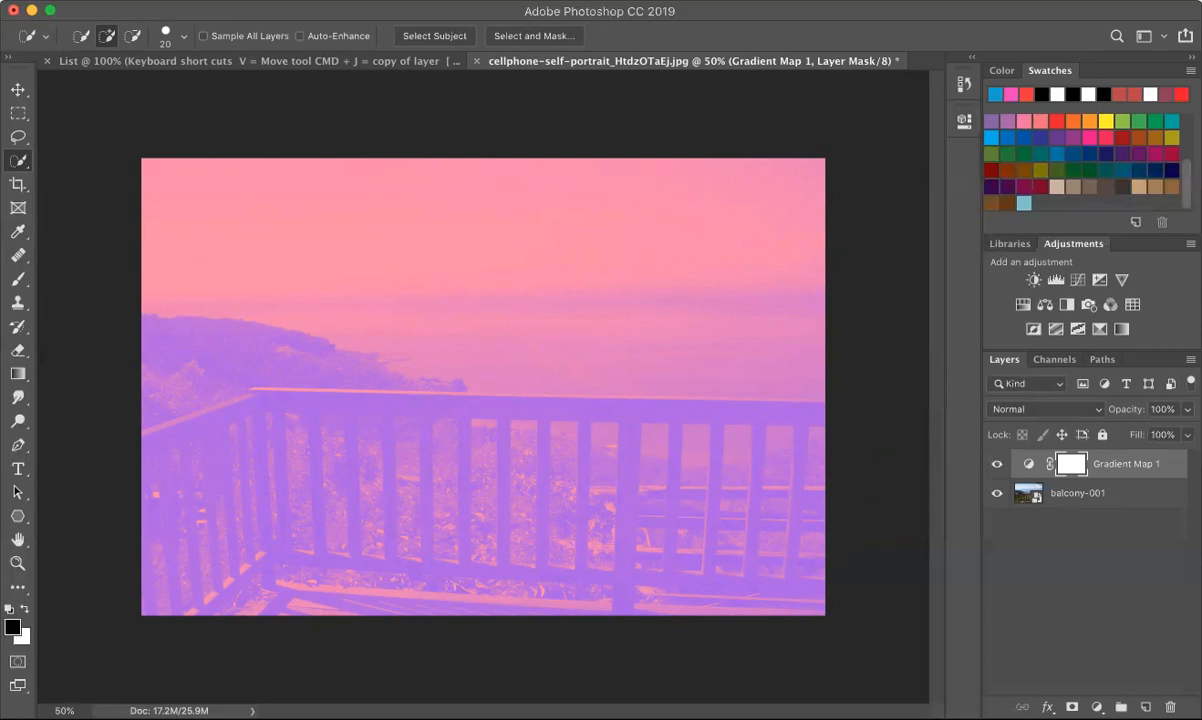
# Set the Gradient Map 1 layer's blend mode to Overlay and reduce its opacity to 74%.
pyautogui.click(1090, 416)
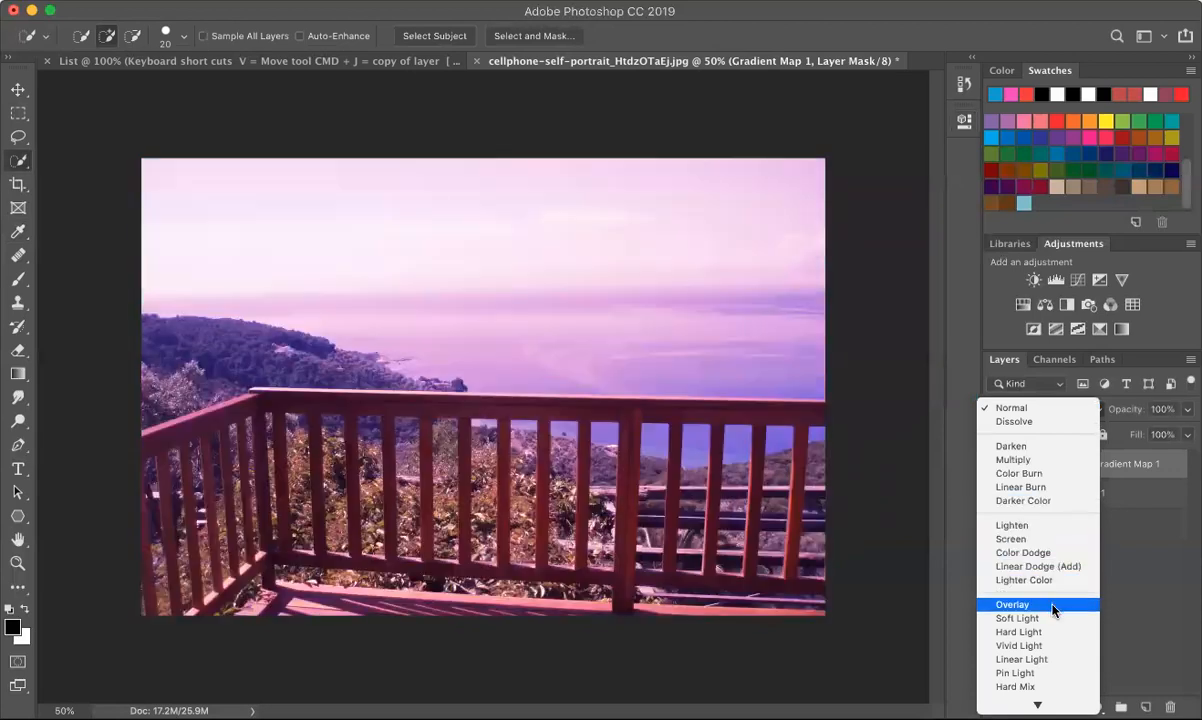
pyautogui.click(1052, 605)
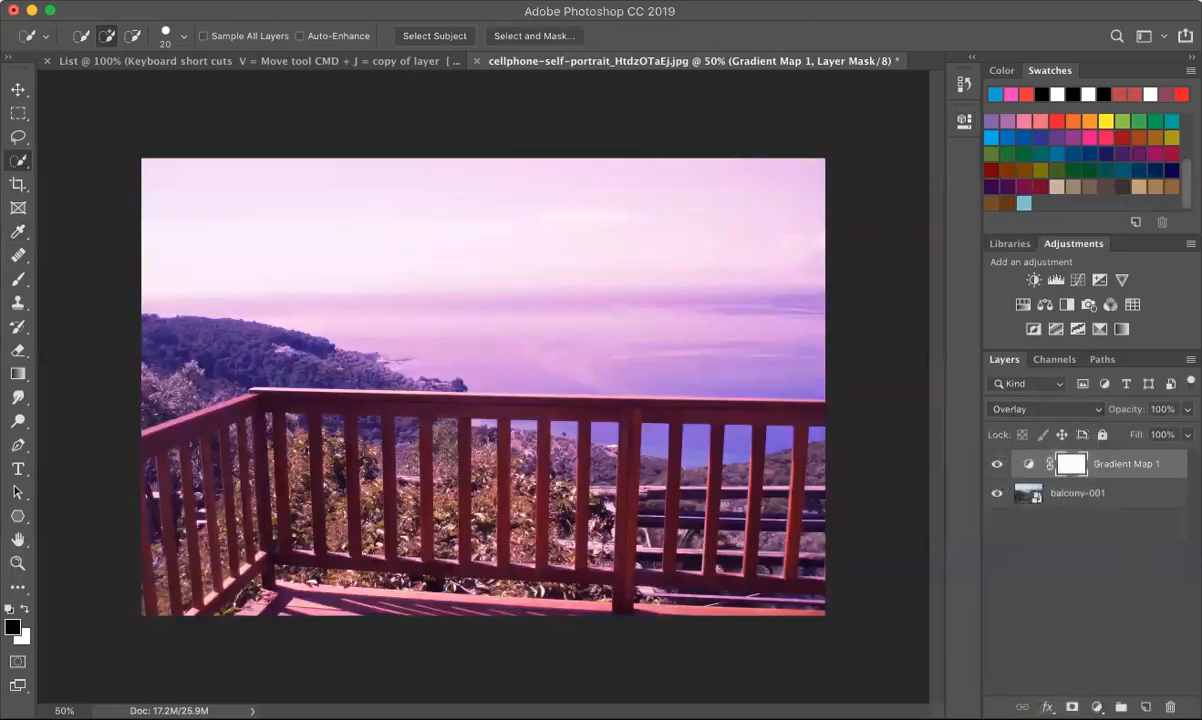
pyautogui.click(1187, 410)
pyautogui.click(1130, 430)
pyautogui.moveTo(1130, 431); pyautogui.dragTo(1166, 435)
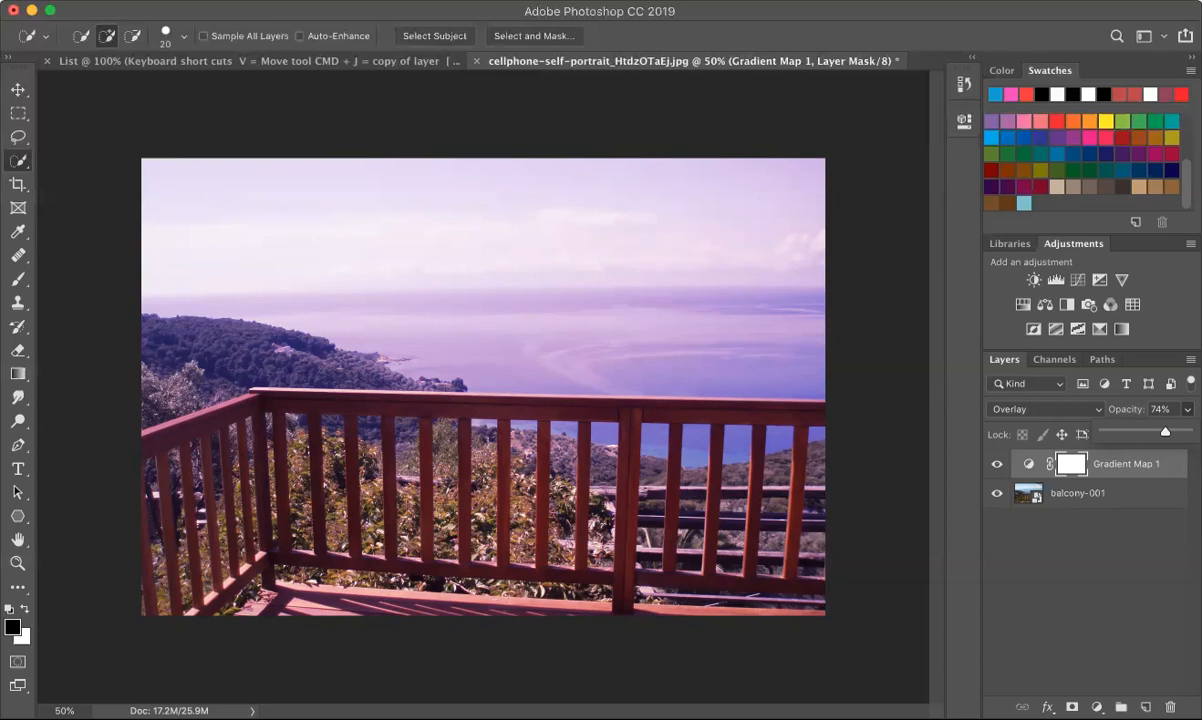
# Start saving the document under a new name, "balcony filter", with the Desktop as the destination.
pyautogui.click(140, 1)
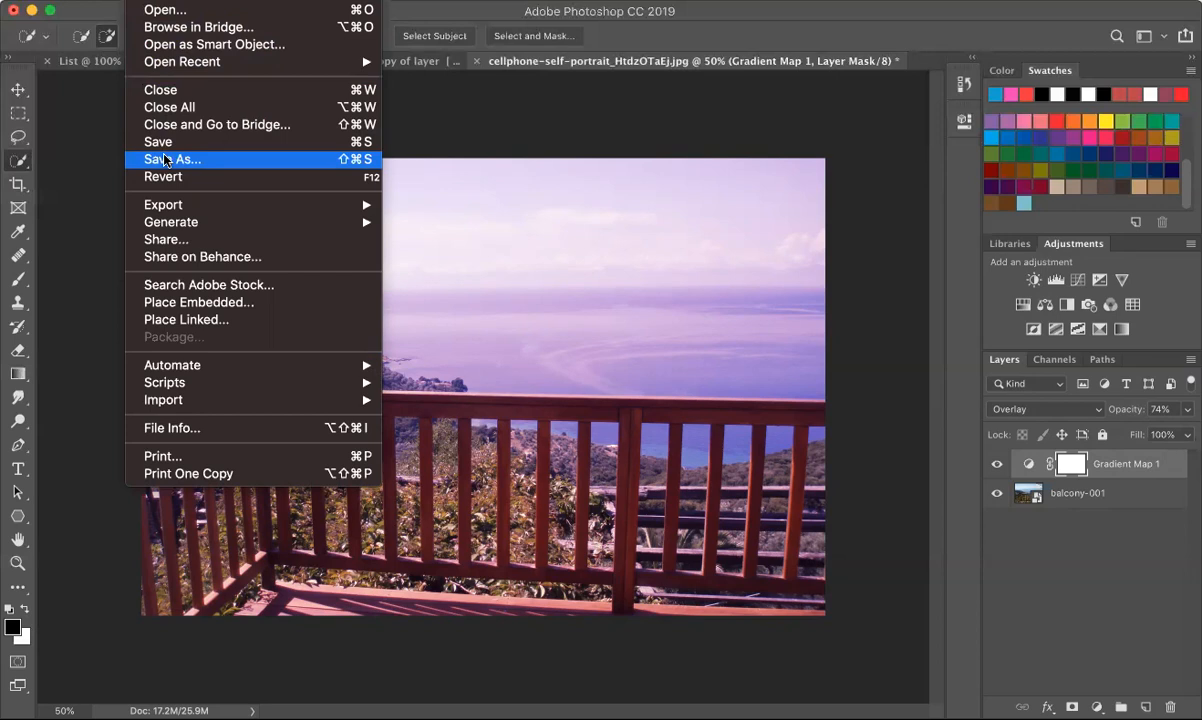
pyautogui.click(166, 160)
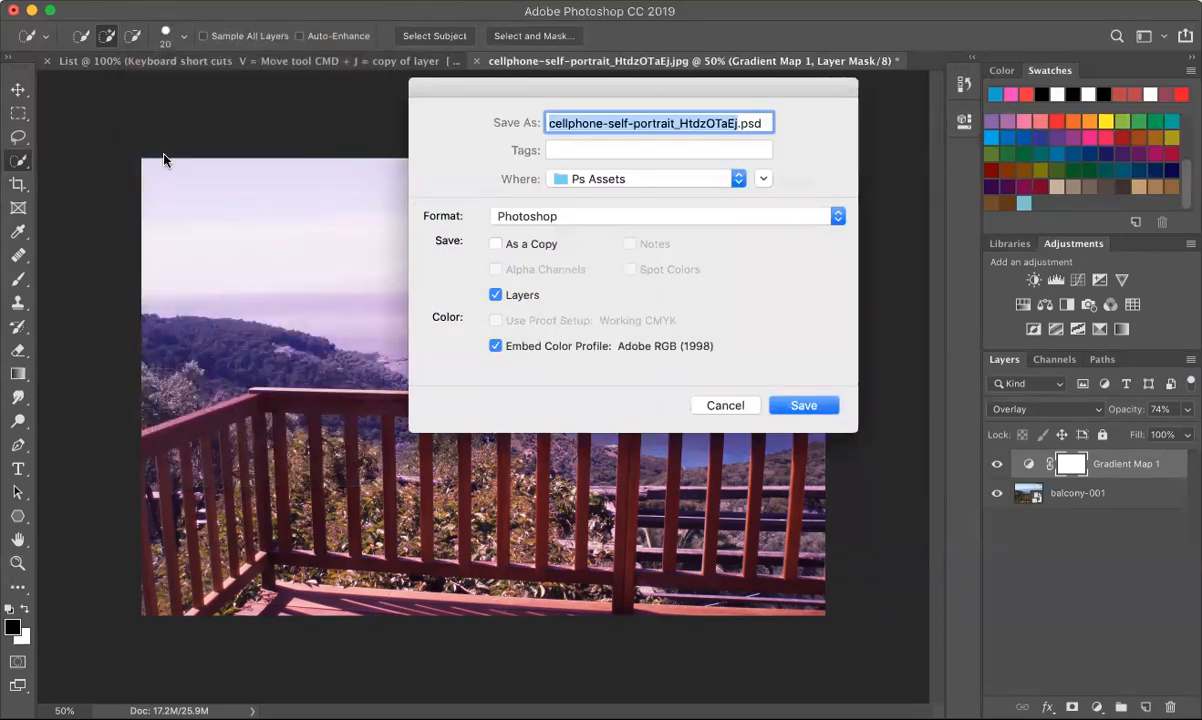
pyautogui.write('balcony')
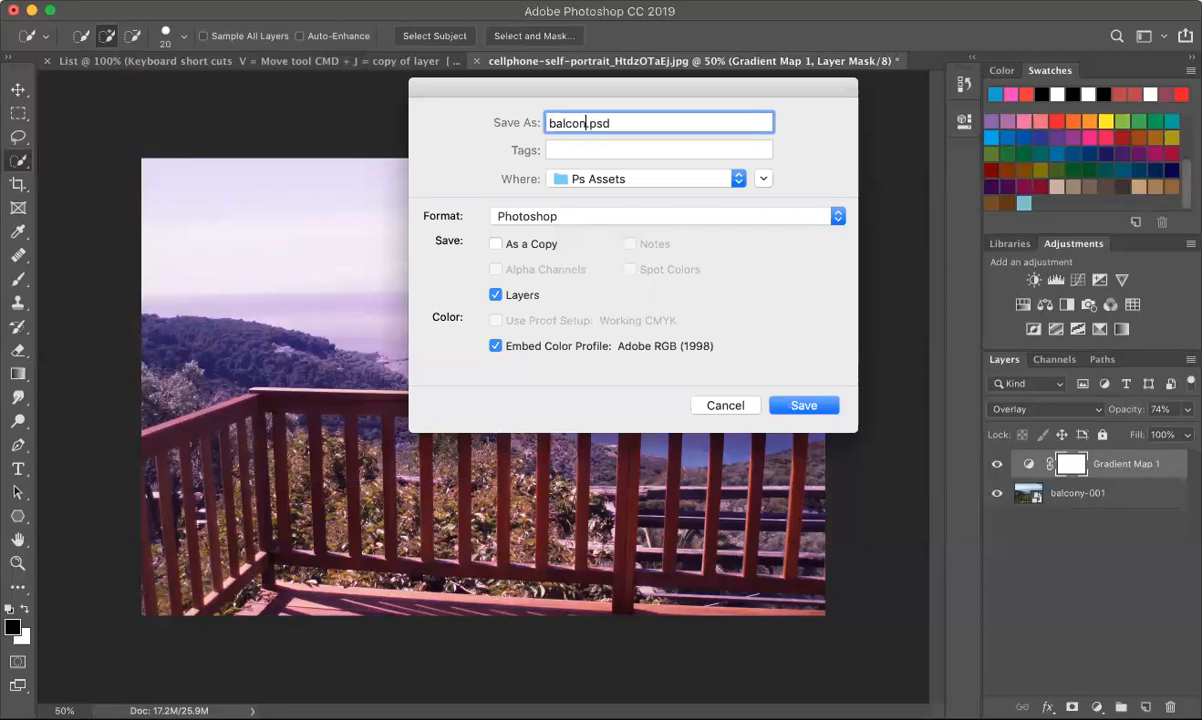
pyautogui.write(' filte')
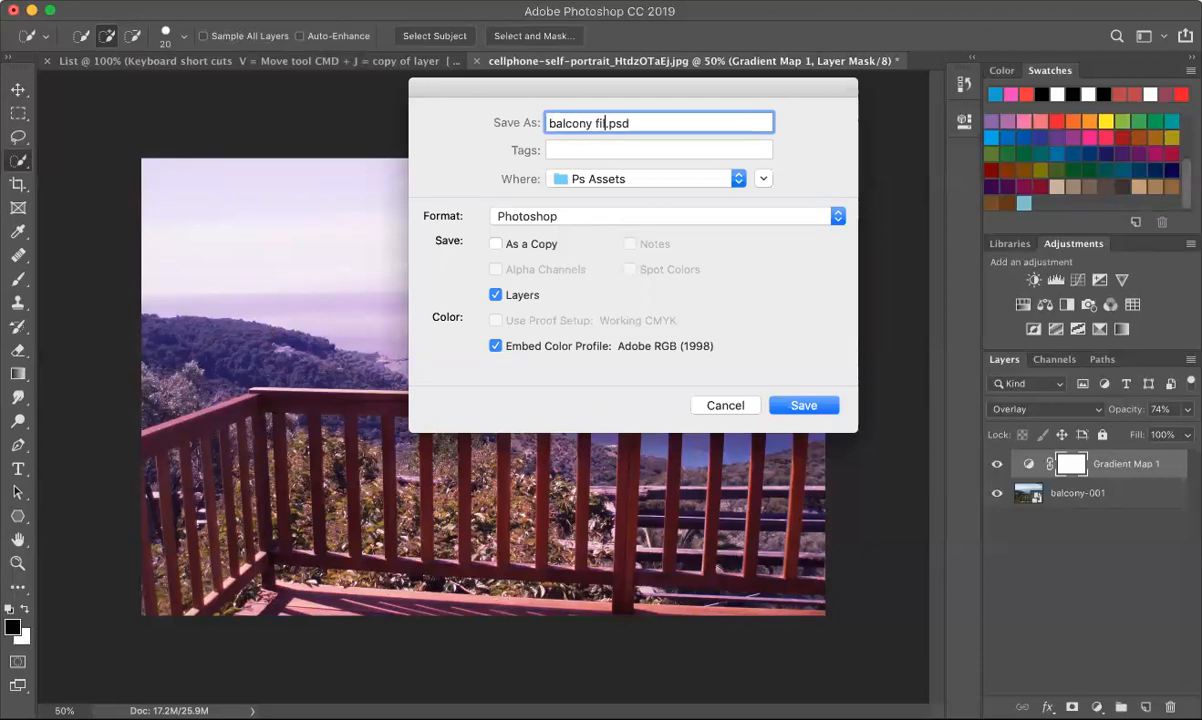
pyautogui.write('r')
pyautogui.click(764, 179)
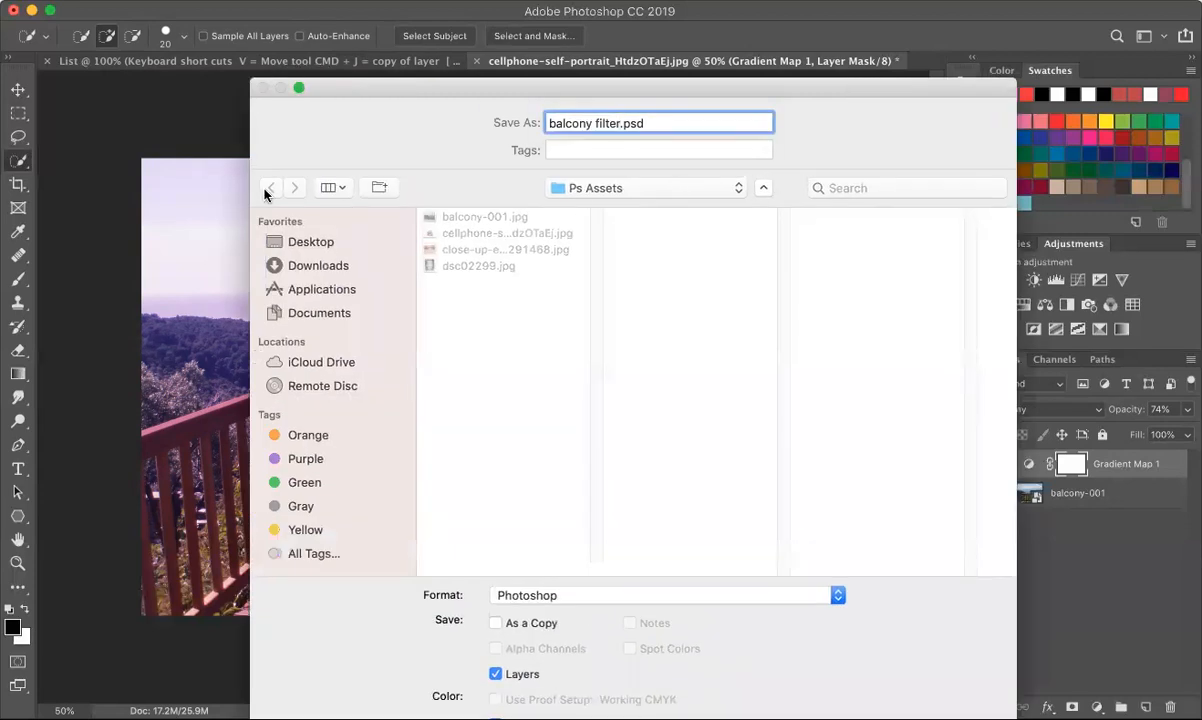
pyautogui.click(310, 243)
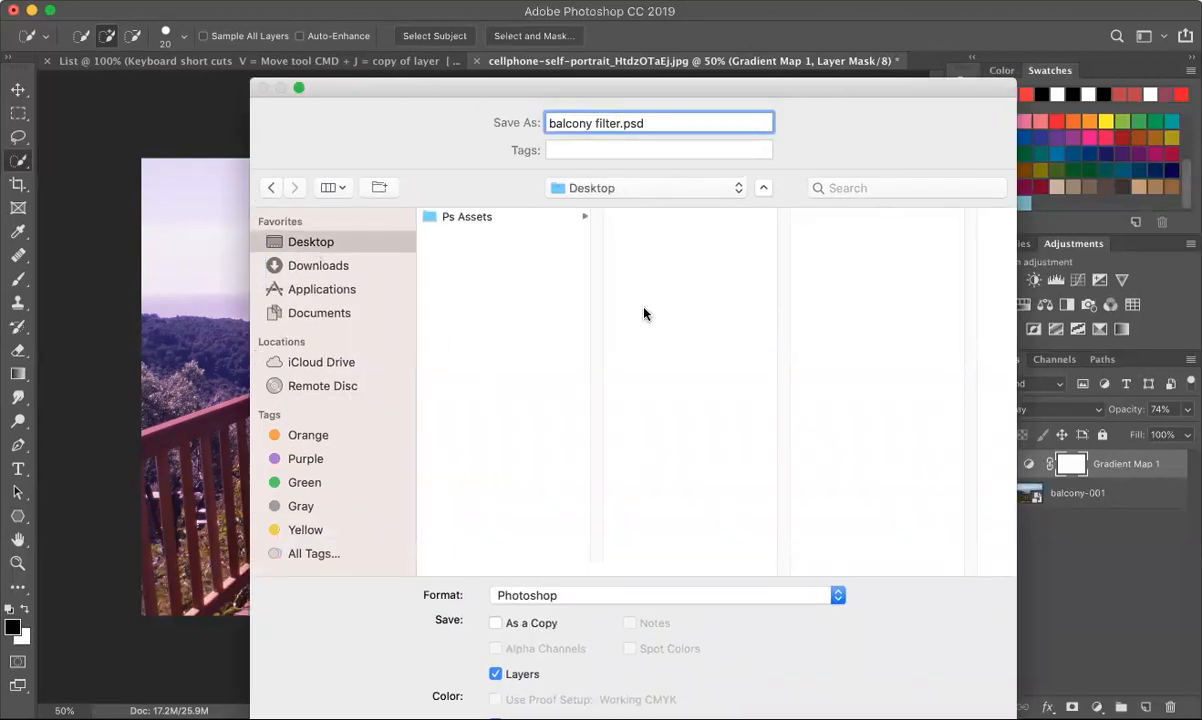
pyautogui.moveTo(797, 88); pyautogui.dragTo(783, 10)
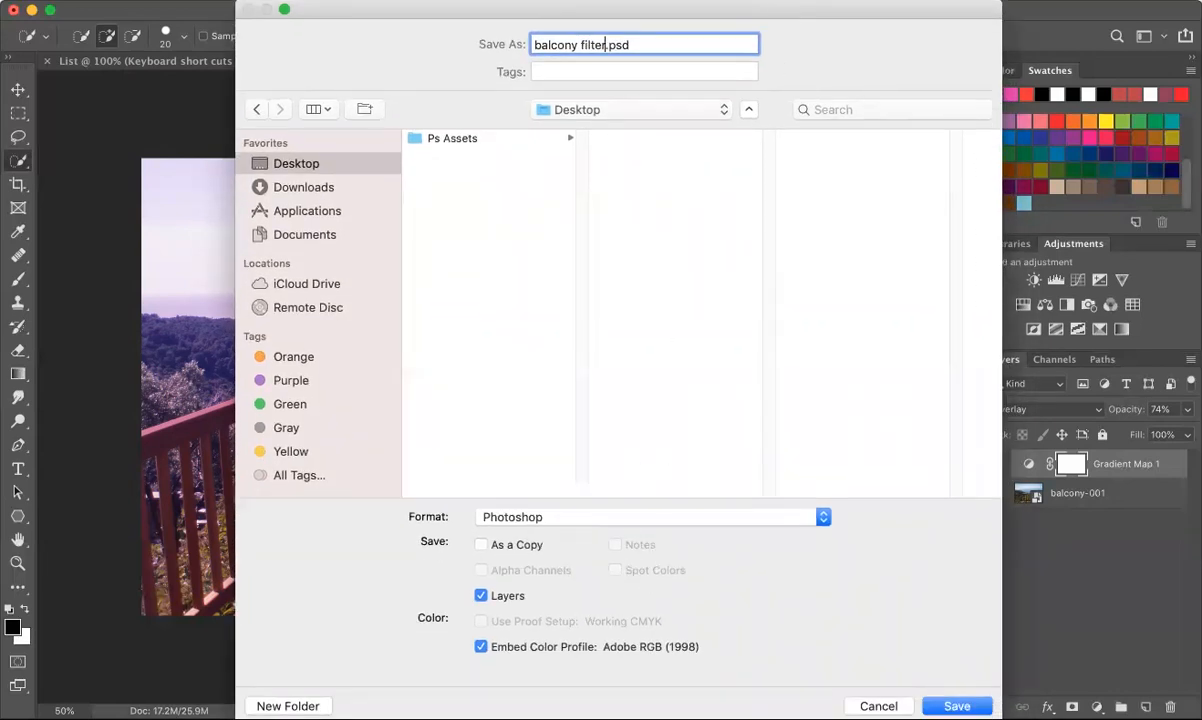
pyautogui.moveTo(999, 717); pyautogui.dragTo(978, 562)
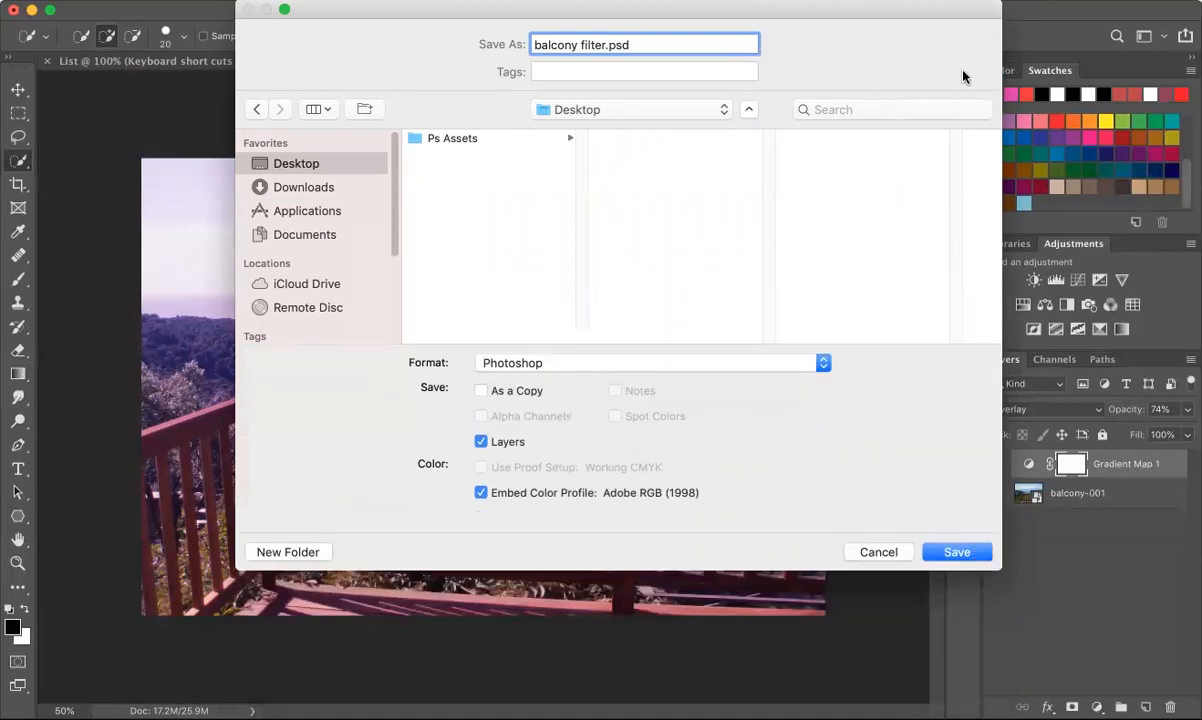
pyautogui.moveTo(987, 12); pyautogui.dragTo(984, 40)
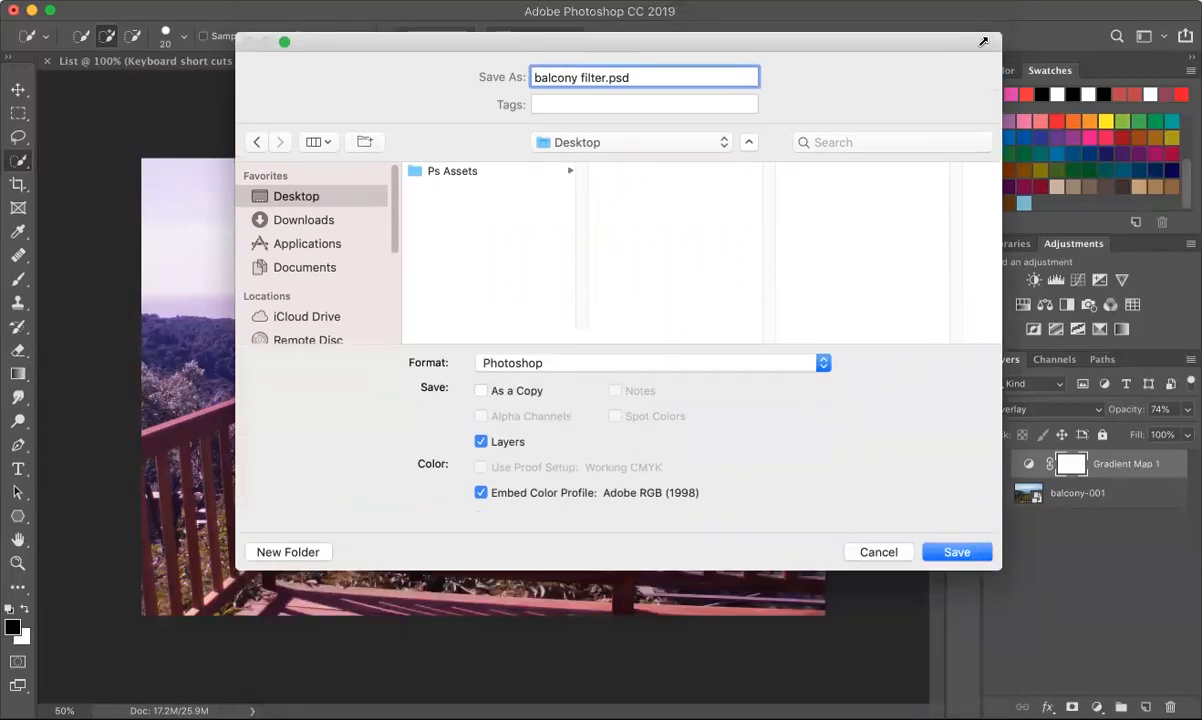
# Save the file in JPEG format, trying a lower quality in the JPEG options before returning to maximum quality.
pyautogui.click(547, 364)
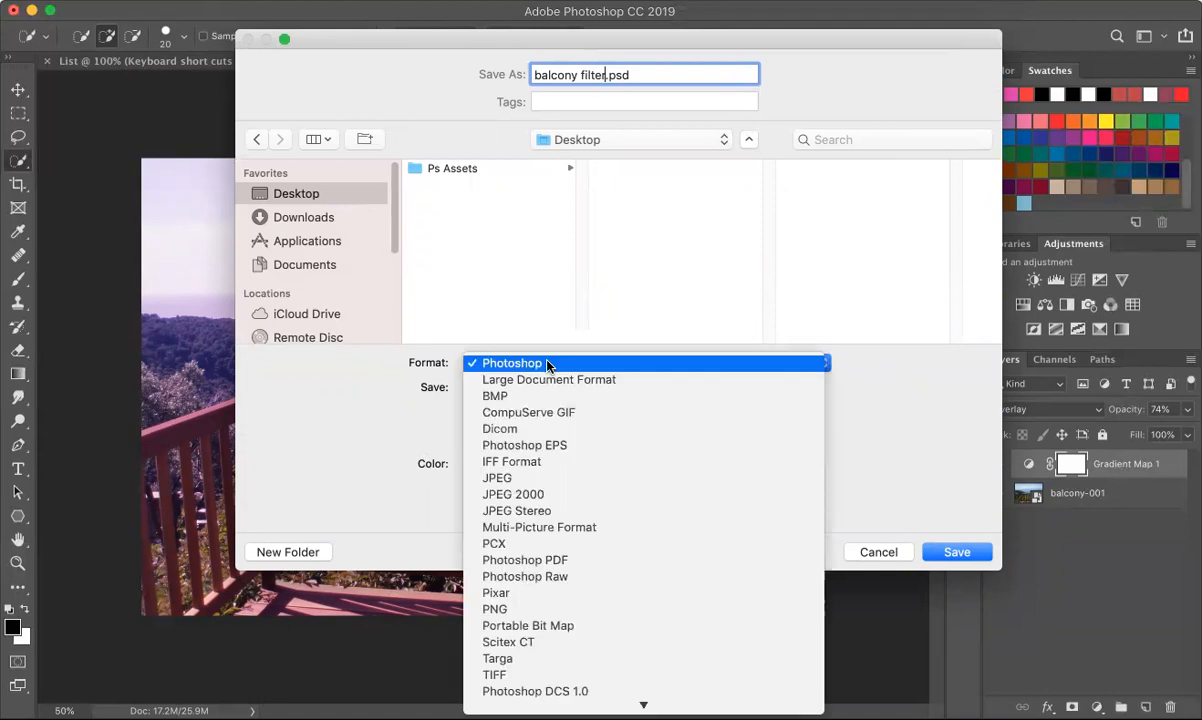
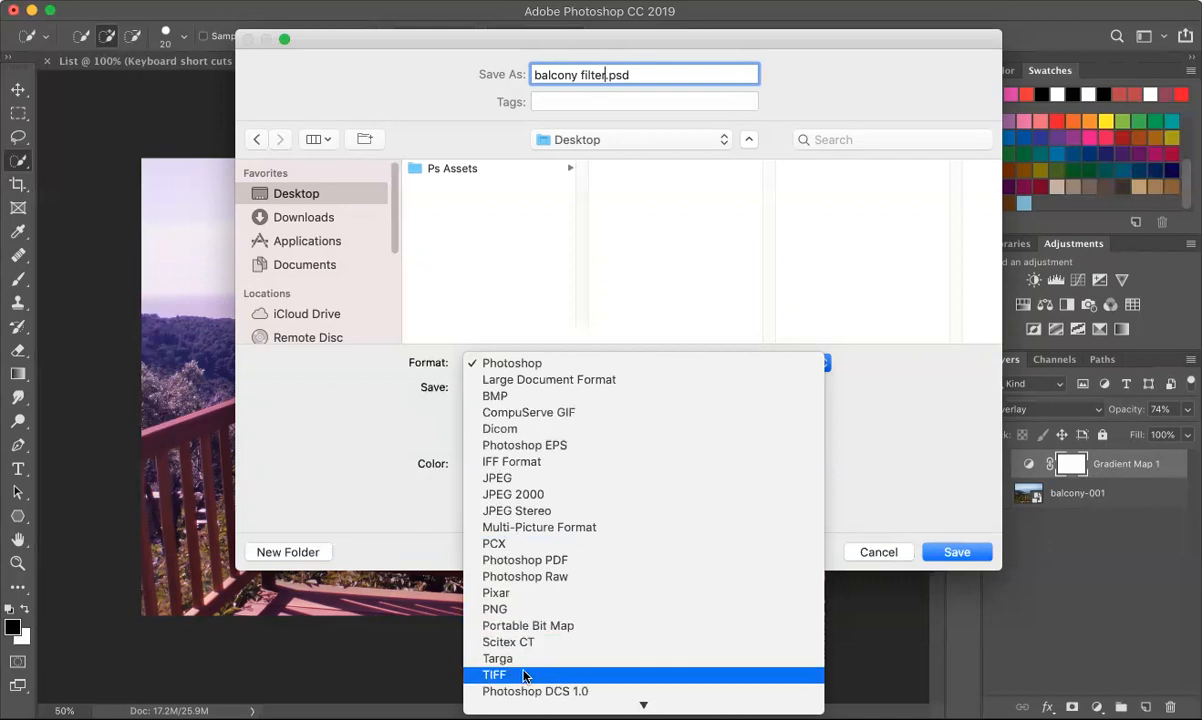
pyautogui.scroll(-1, 524, 677)
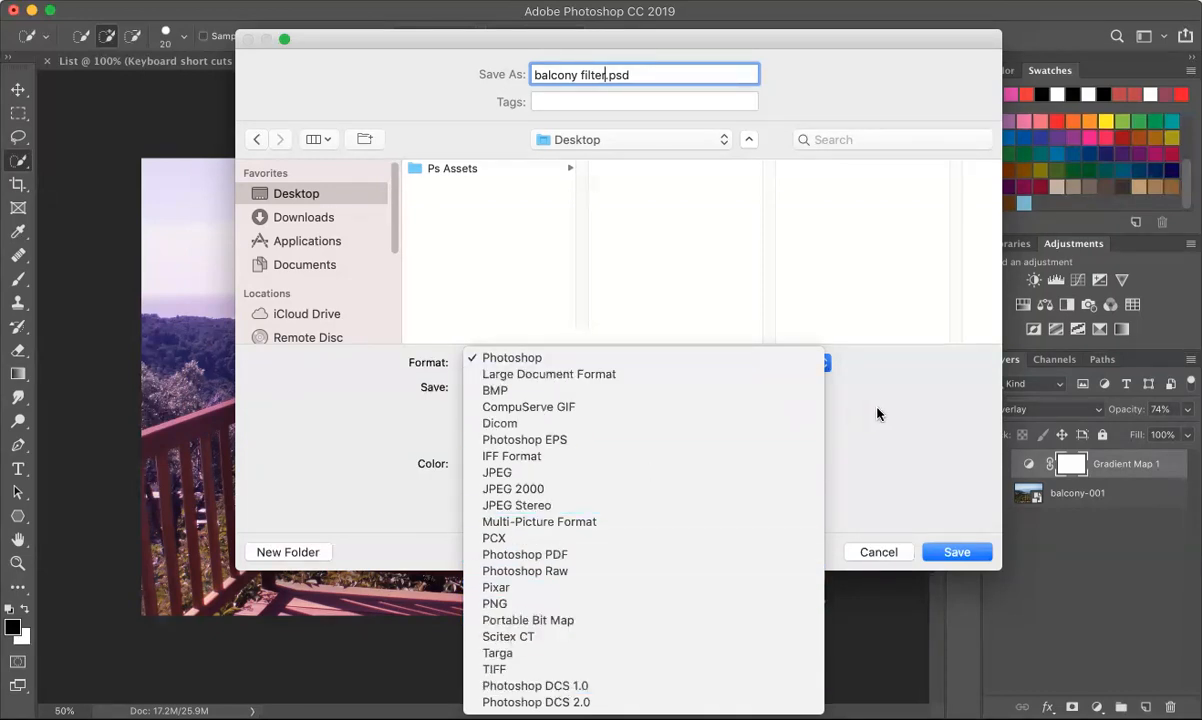
pyautogui.click(604, 472)
pyautogui.click(953, 553)
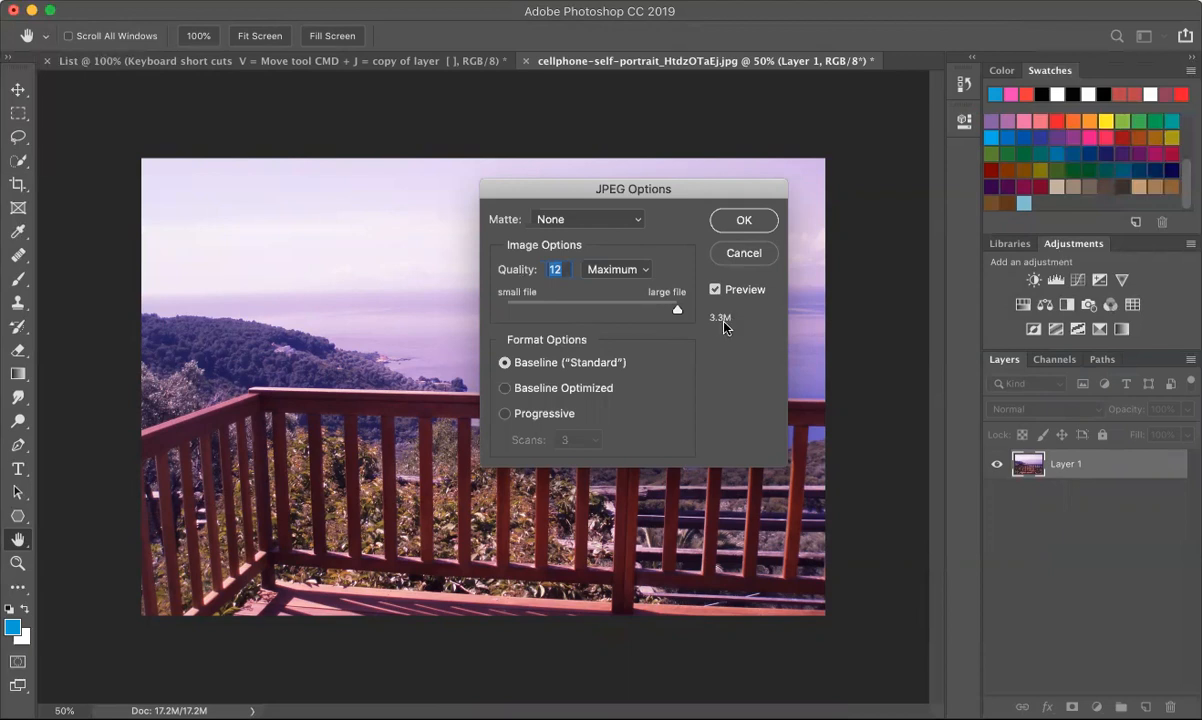
pyautogui.moveTo(674, 313); pyautogui.dragTo(547, 311)
pyautogui.moveTo(546, 309); pyautogui.dragTo(680, 316)
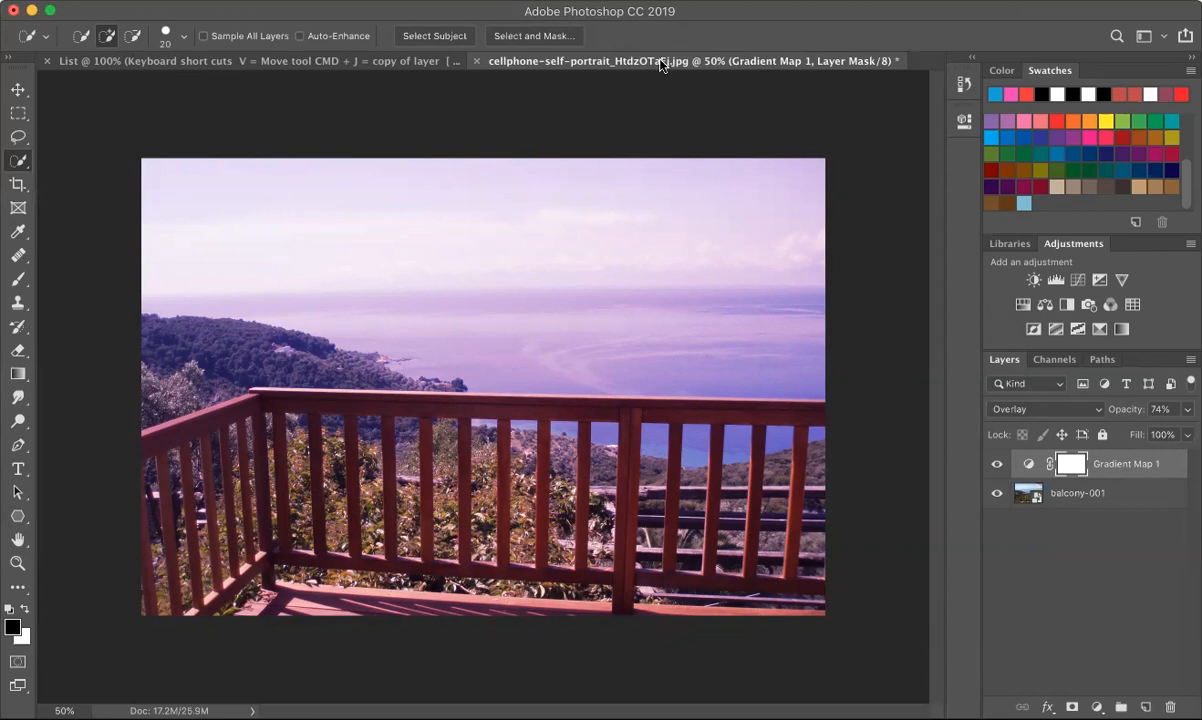
# Add a Black & White adjustment above the gradient map, try the Maximum Black preset and apply Red Filter.
pyautogui.click(1067, 305)
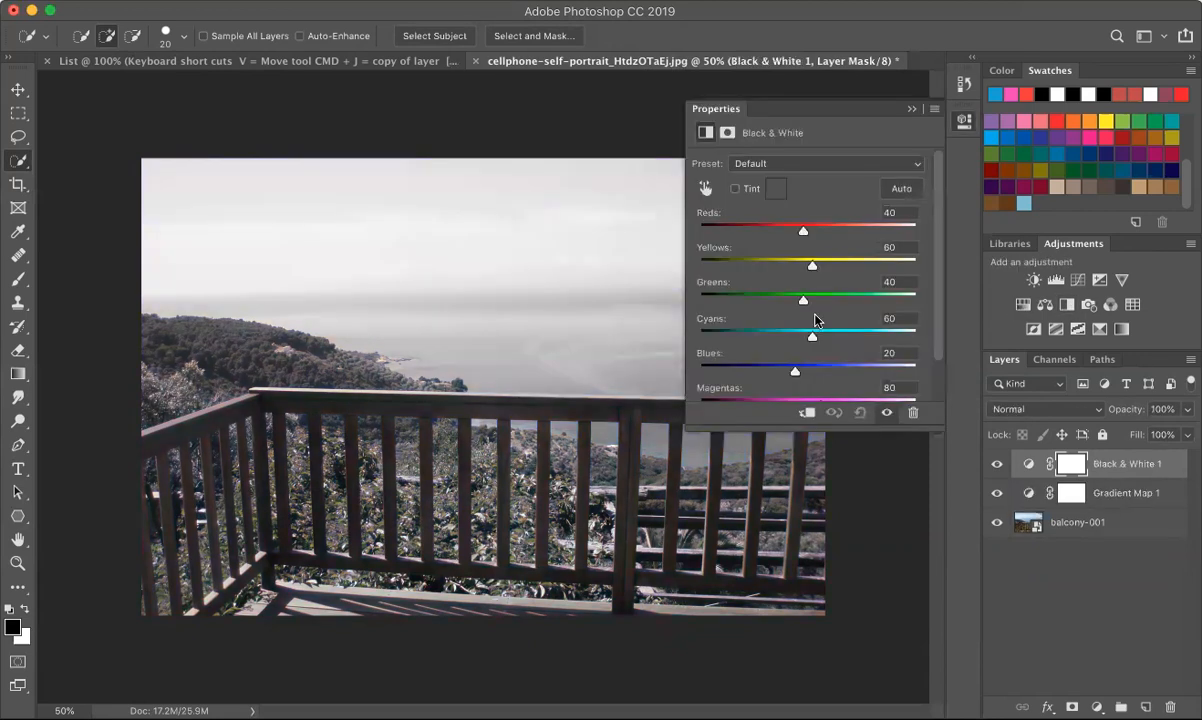
pyautogui.click(781, 168)
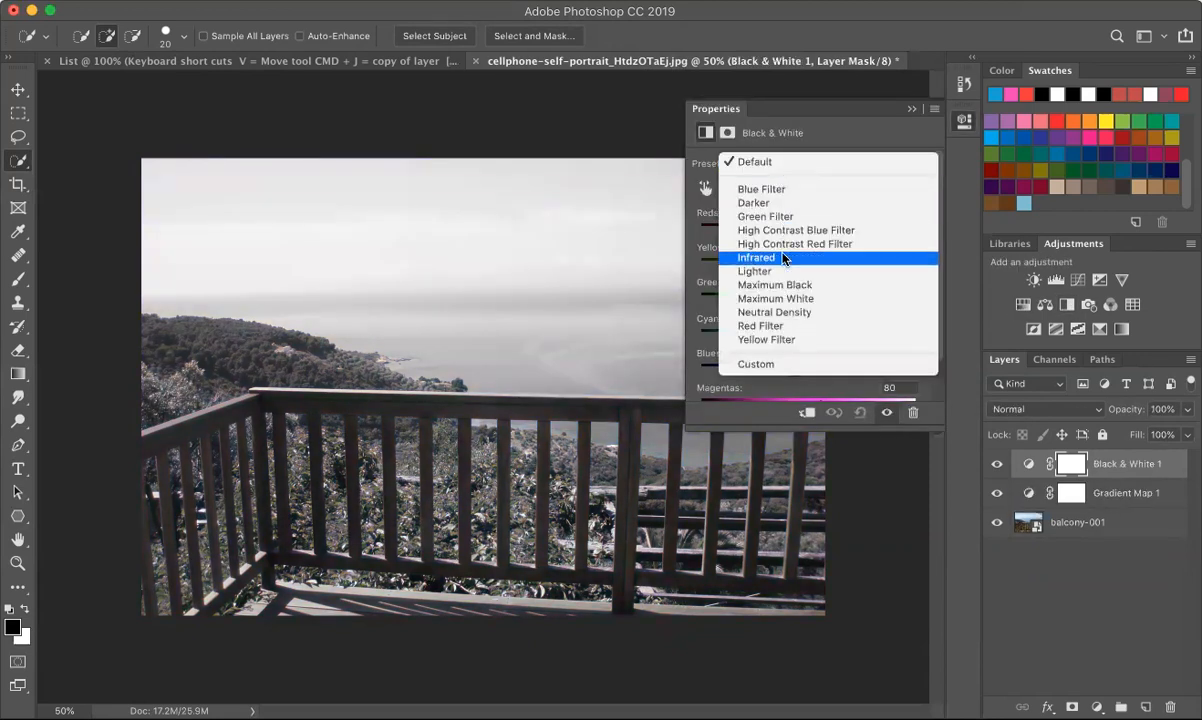
pyautogui.click(756, 286)
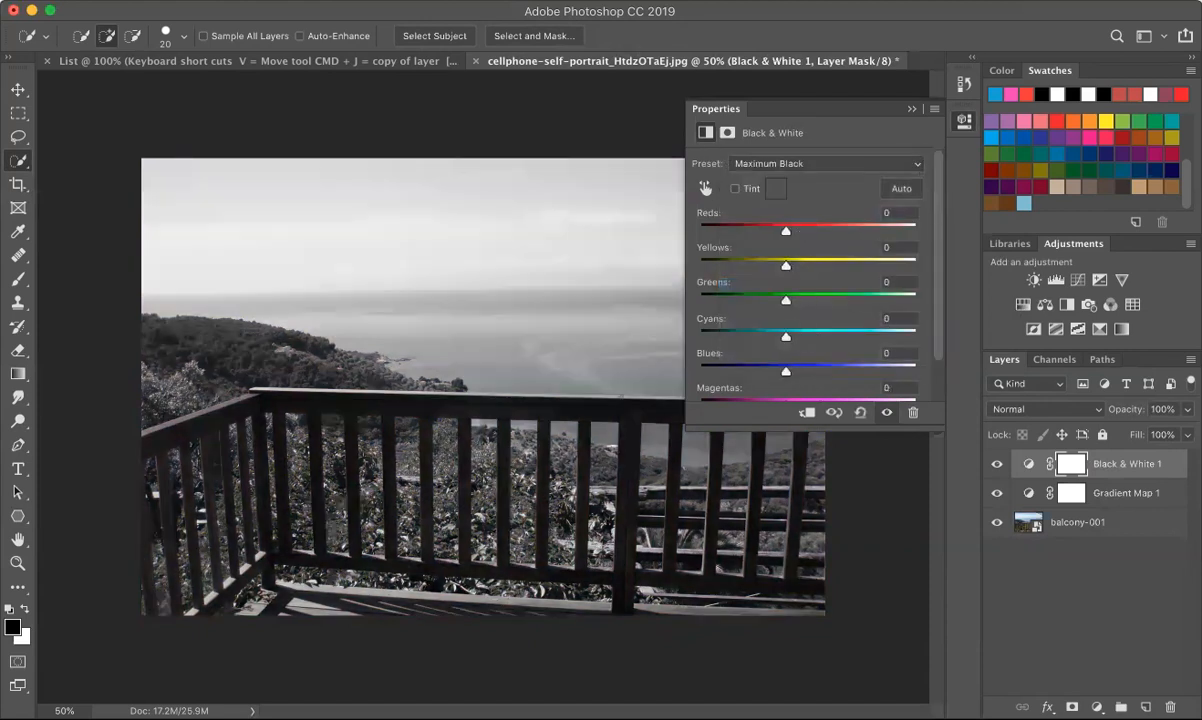
pyautogui.click(816, 163)
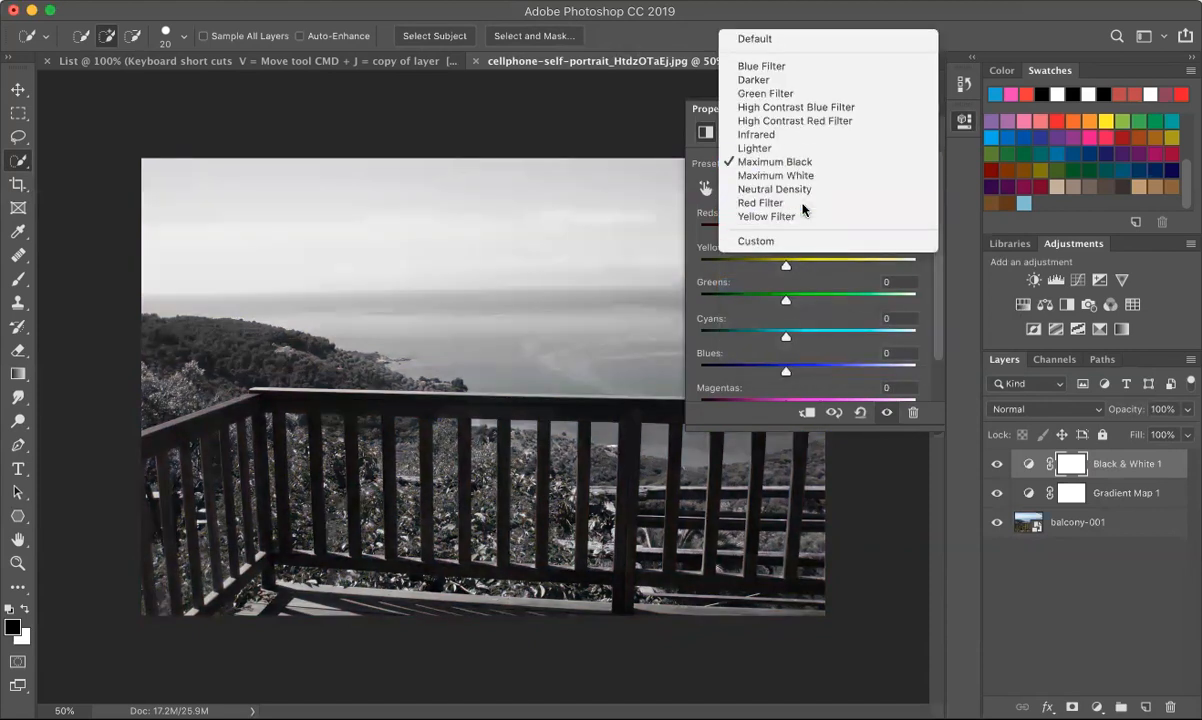
pyautogui.click(790, 203)
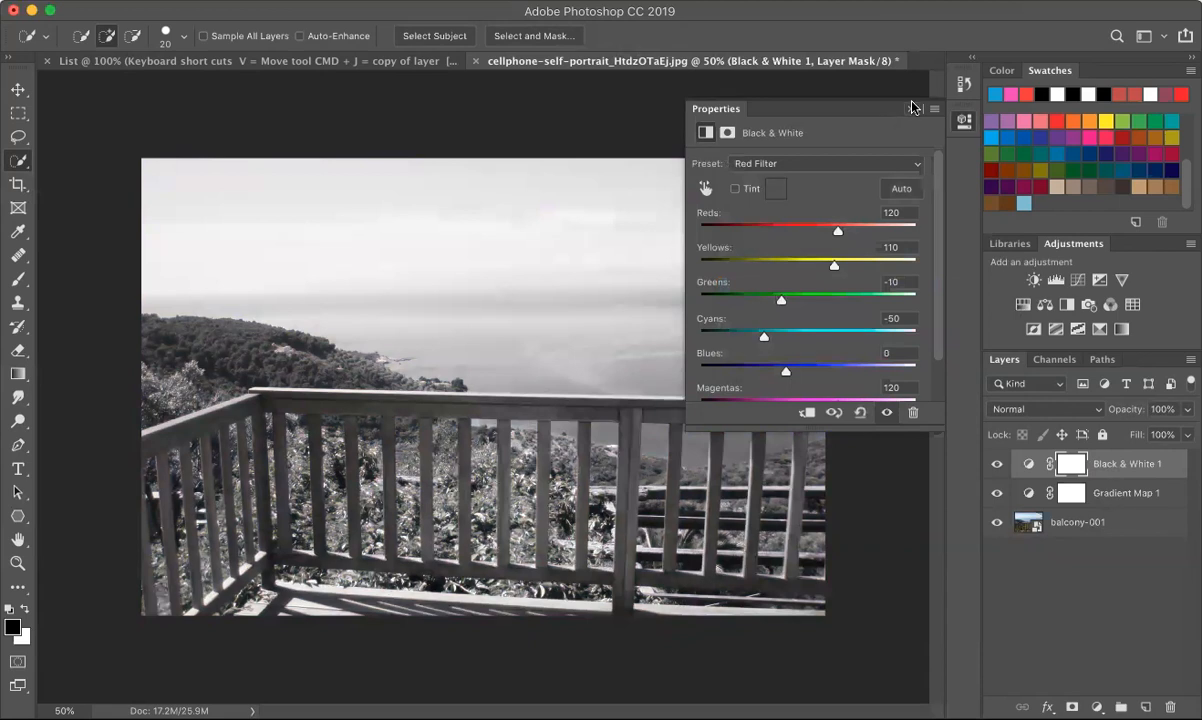
pyautogui.click(911, 107)
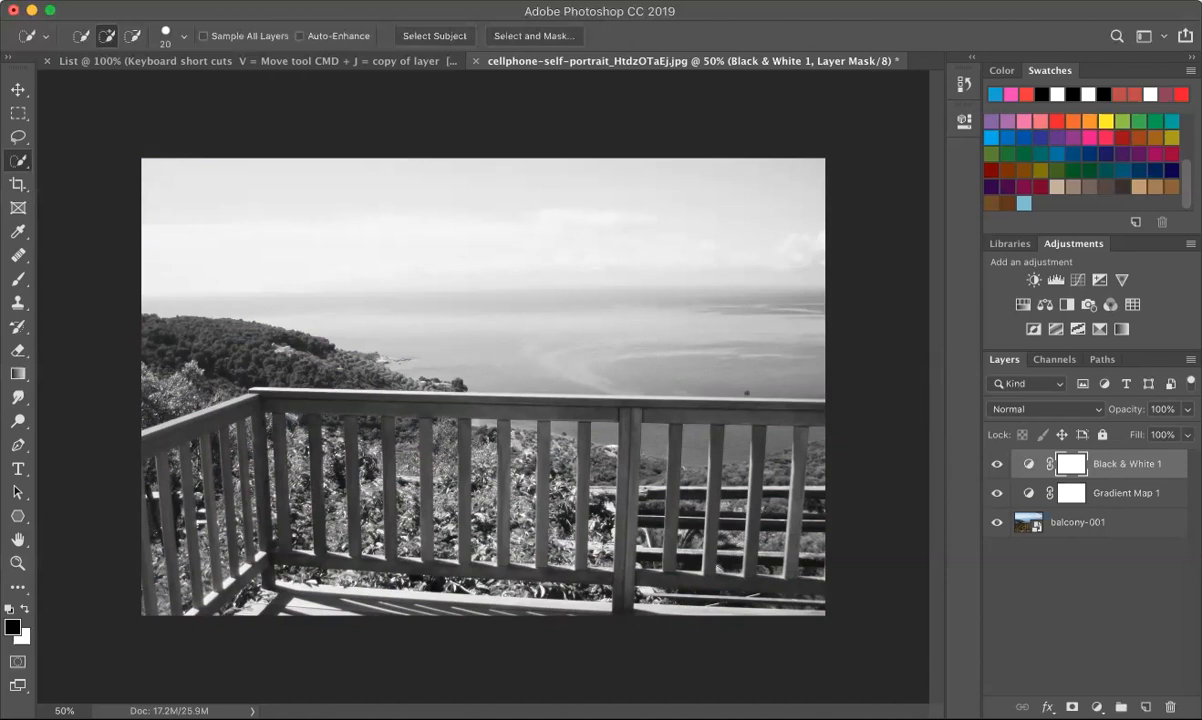
# Switch to the List document and add the line "Lynda.com" below the zoom shortcuts, separated by a blank line.
pyautogui.click(155, 55)
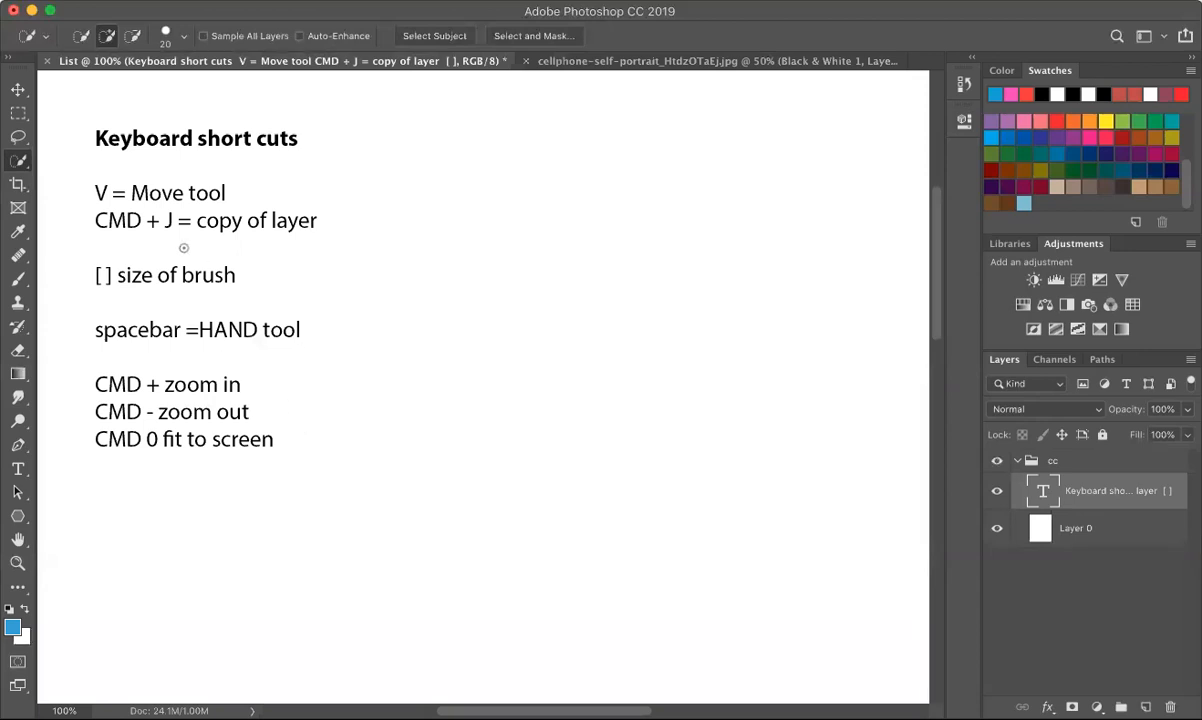
pyautogui.click(18, 469)
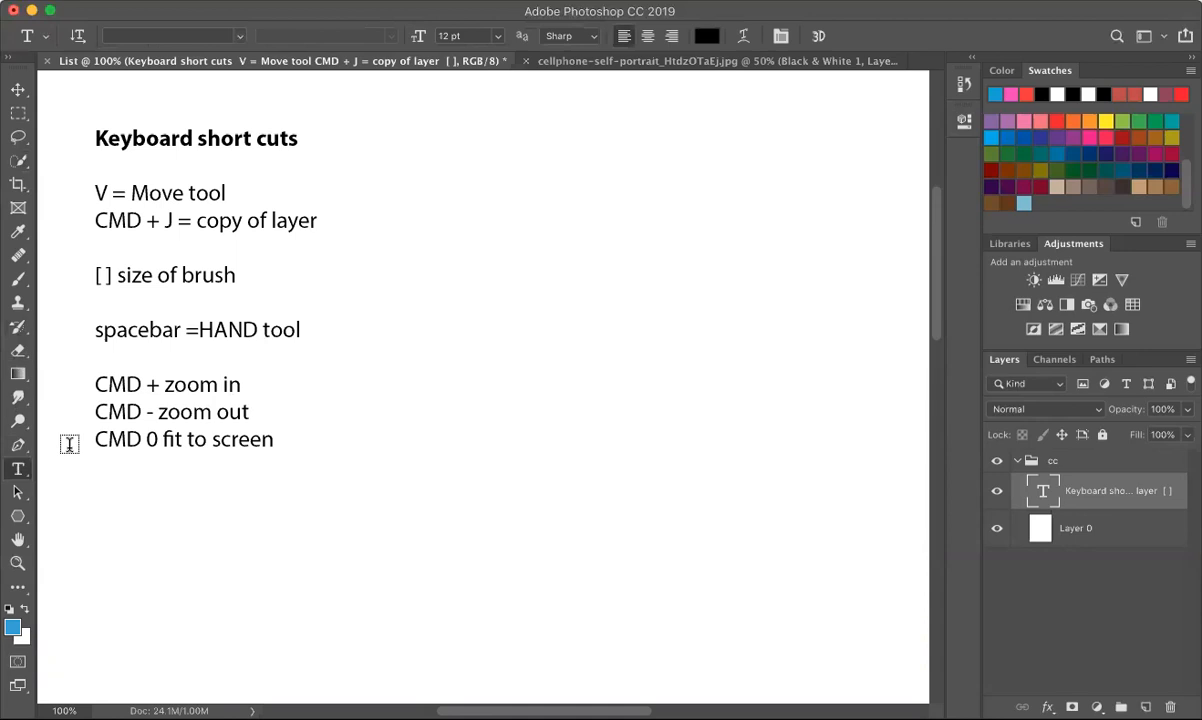
pyautogui.click(279, 440)
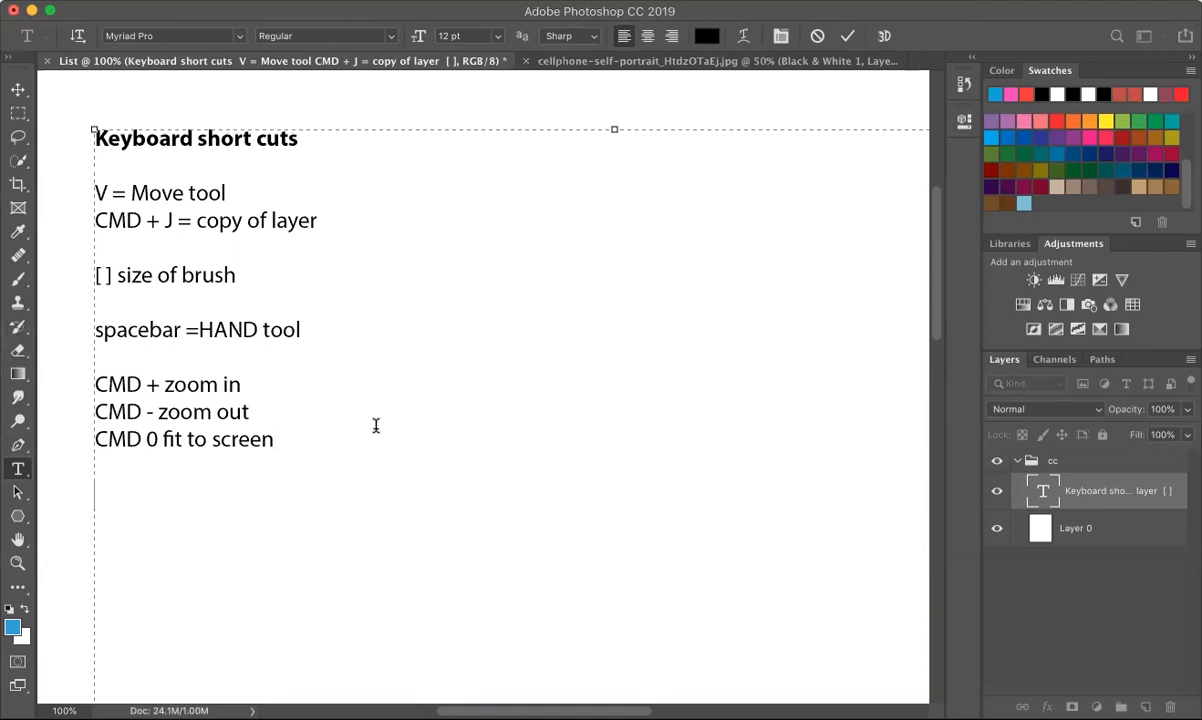
pyautogui.write('Lynda')
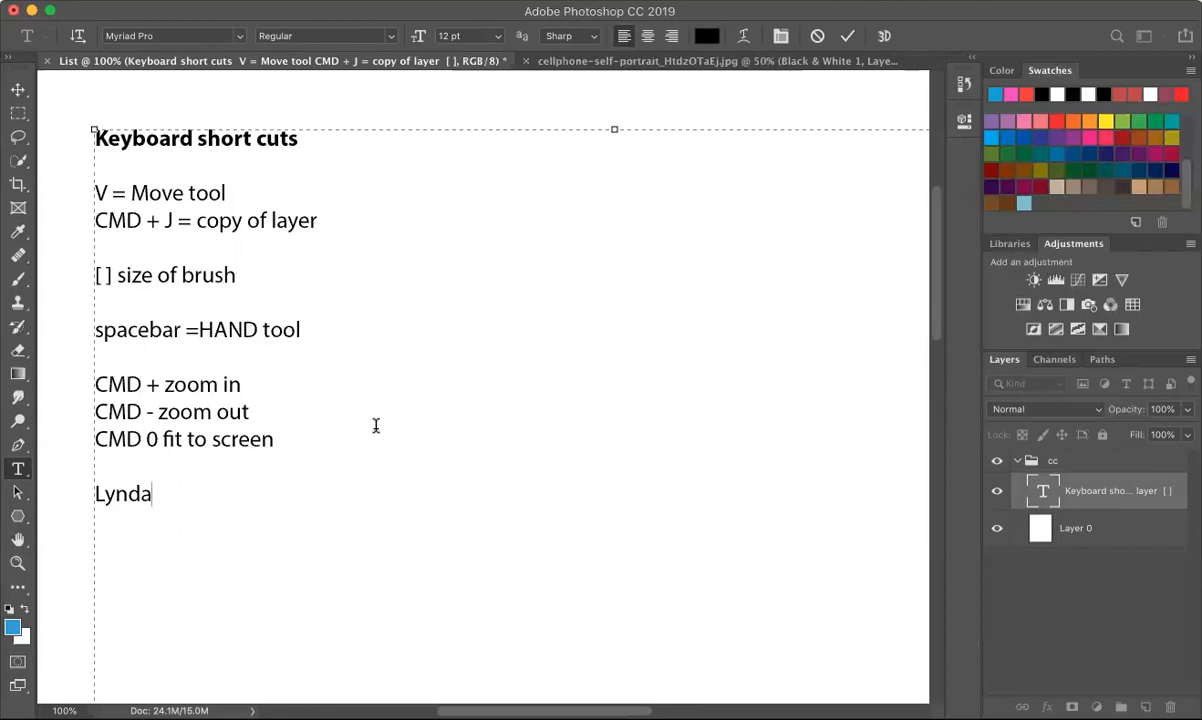
pyautogui.write('.com')
# Add the line "fountaindale.org / eresources" directly under Lynda.com in the list text.
pyautogui.write('fountain')
pyautogui.write('dal')
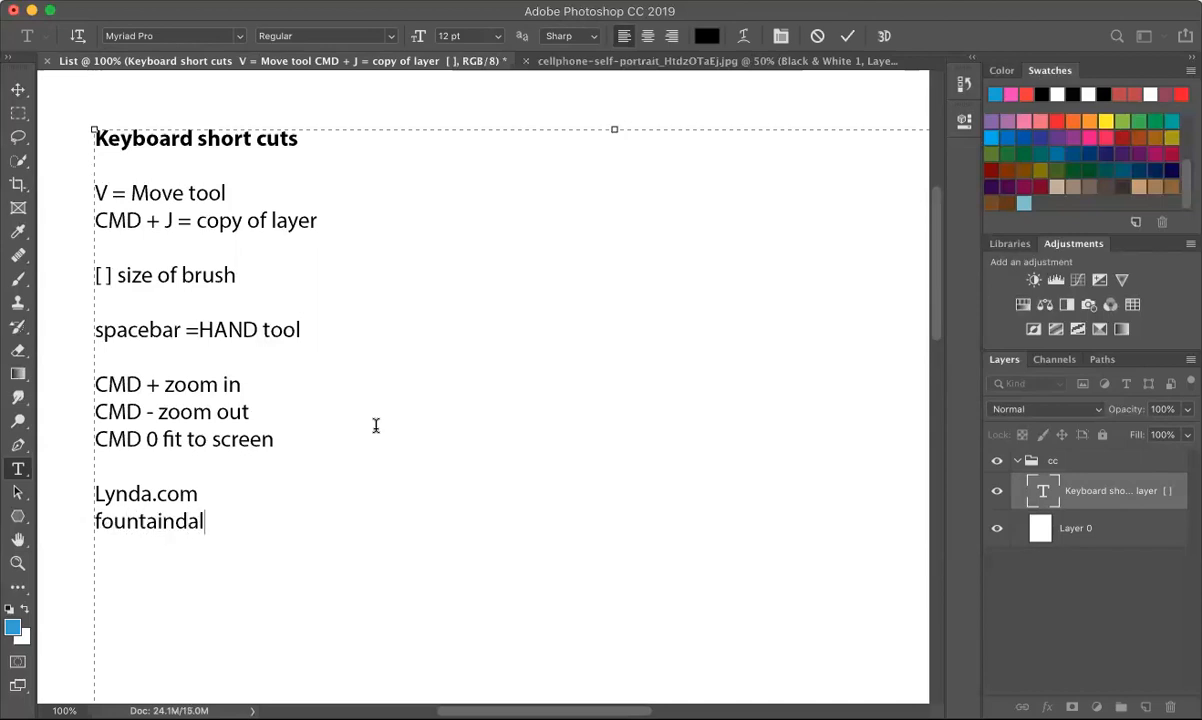
pyautogui.write('e.org')
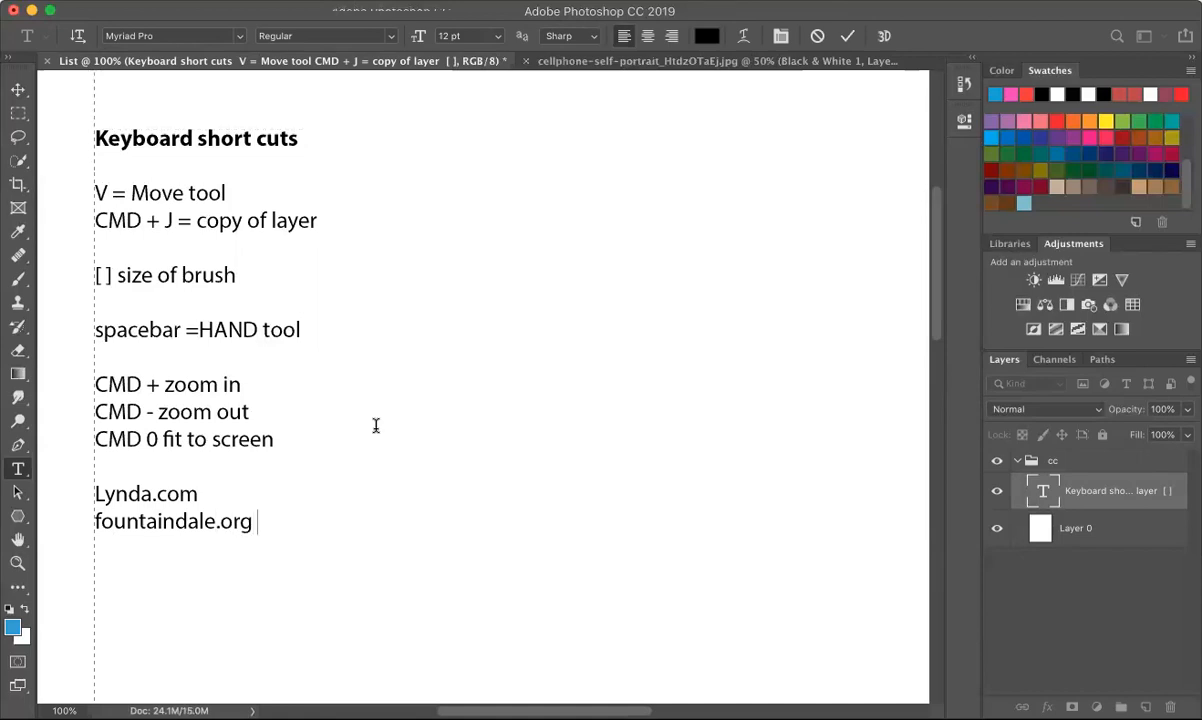
pyautogui.press('BackSpace')
pyautogui.write('/ erous')
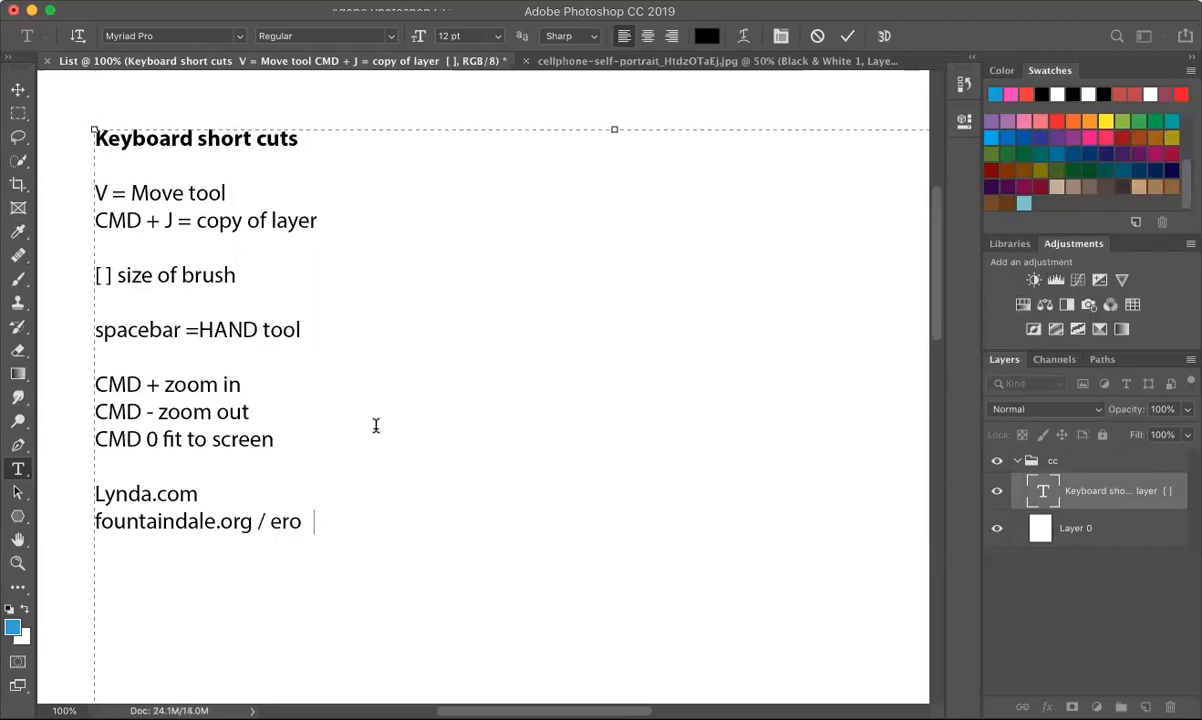
pyautogui.press('BackSpace')
pyautogui.press('BackSpace')
pyautogui.press('BackSpace')
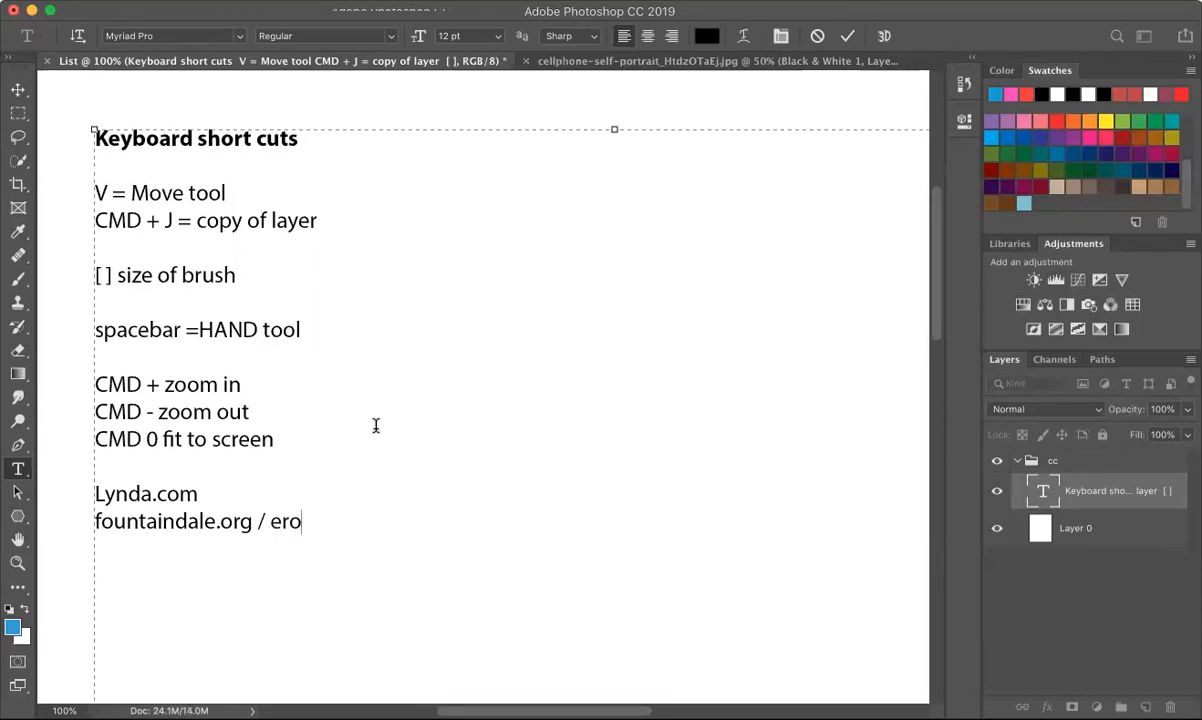
pyautogui.write('esour ces')
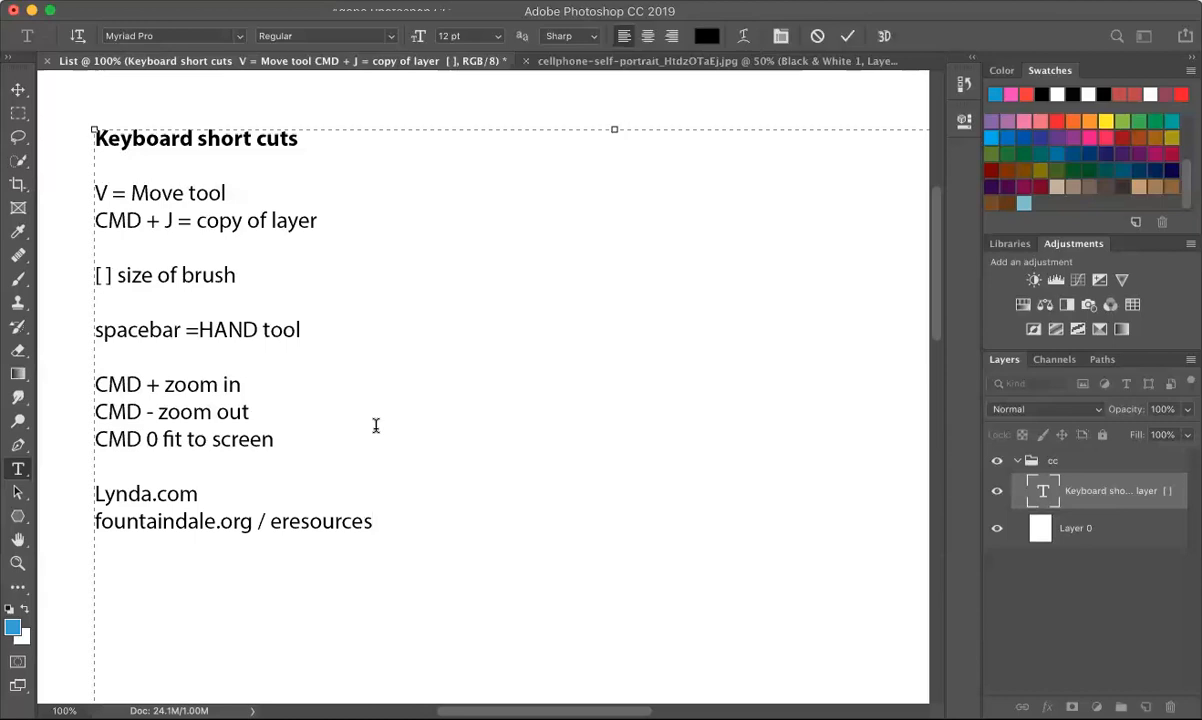
# After a blank line, add a "Youtube" heading to the list with "TutVid" and "Glyn Dewis" on separate lines beneath it.
pyautogui.press('Return')
pyautogui.press('Return')
pyautogui.write('Youtube')
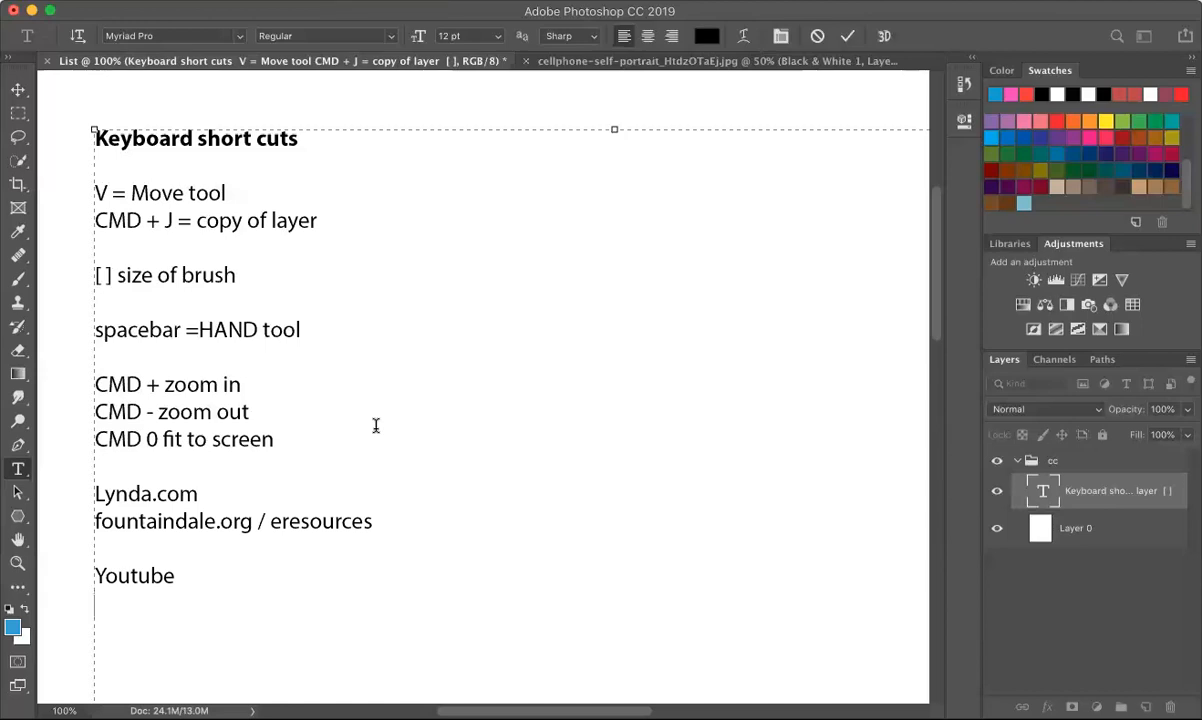
pyautogui.press('Return')
pyautogui.write('TutVid')
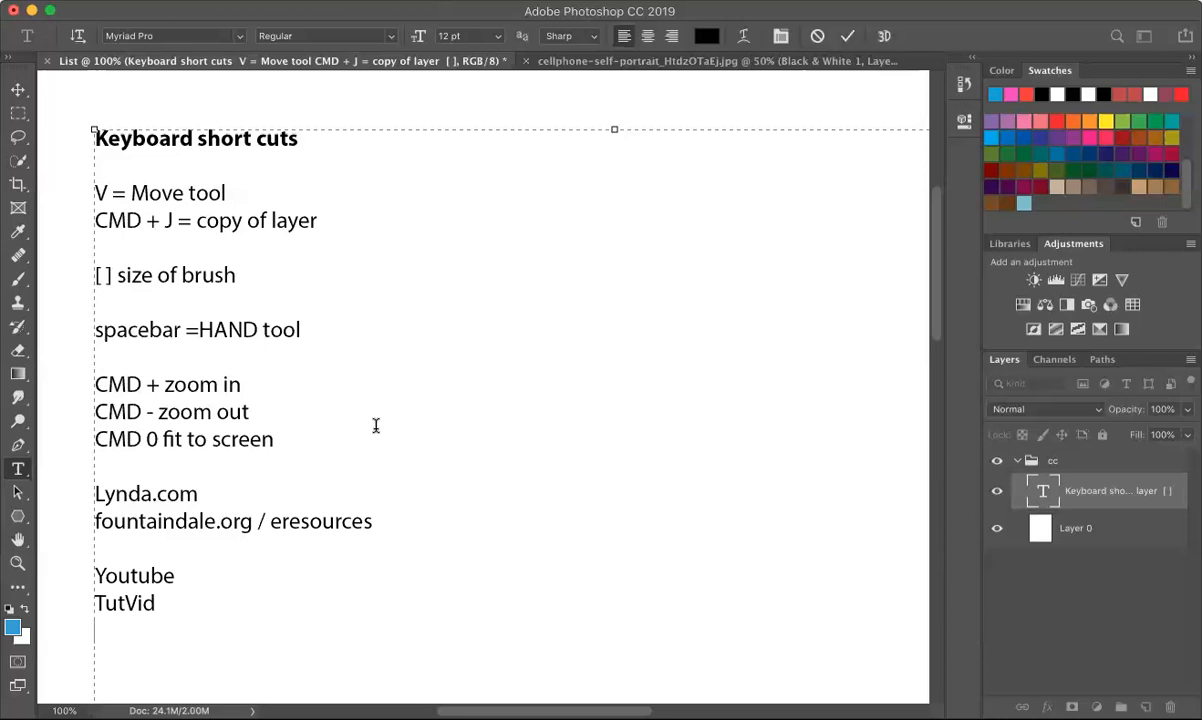
pyautogui.write('Gky')
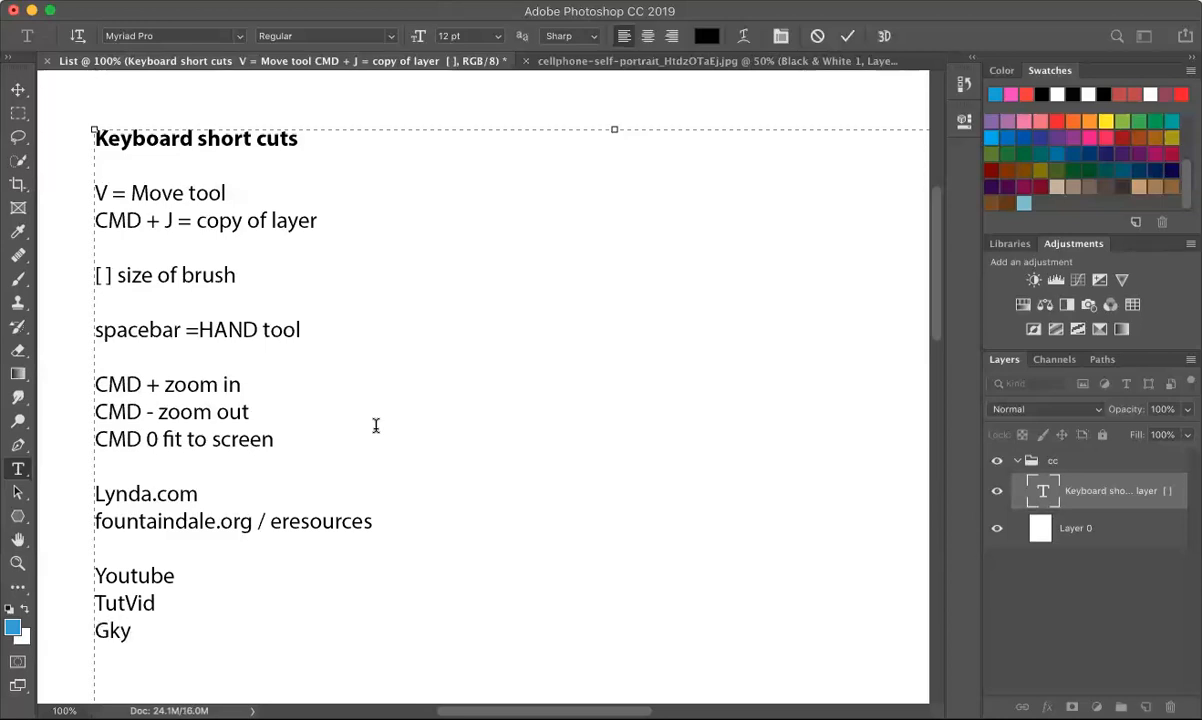
pyautogui.press('BackSpace')
pyautogui.press('BackSpace')
pyautogui.write('lyn Dewis')
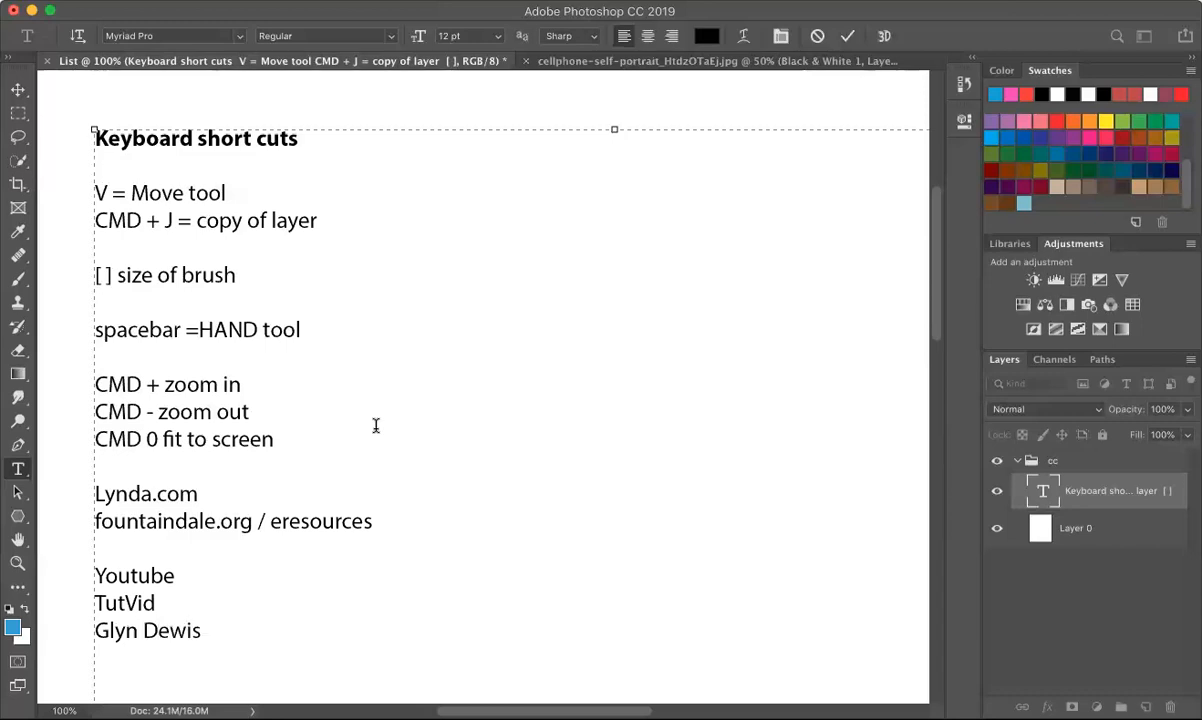